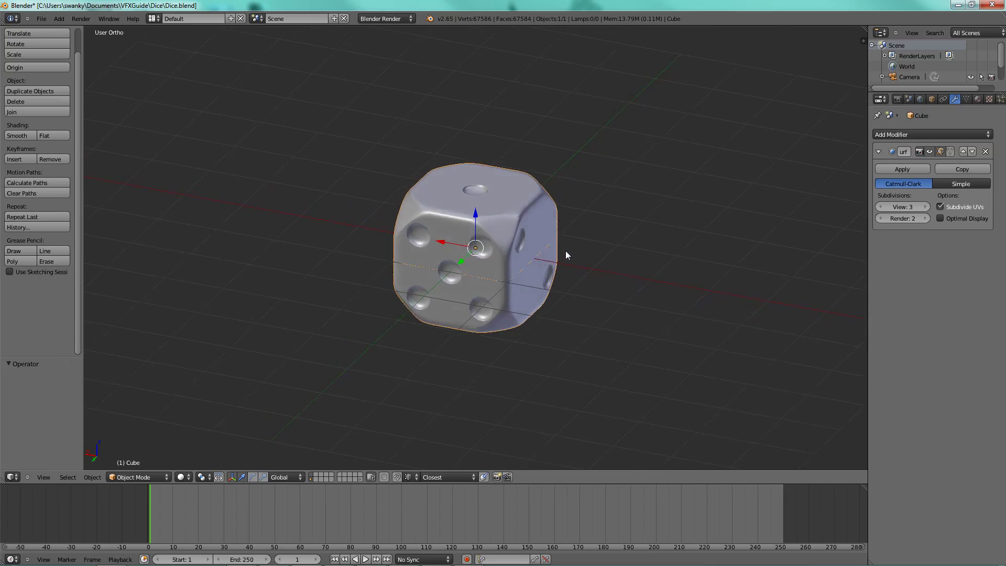
- Deselect the dice and start a new file by reloading the start-up file
{"action": "key", "text": "a"}
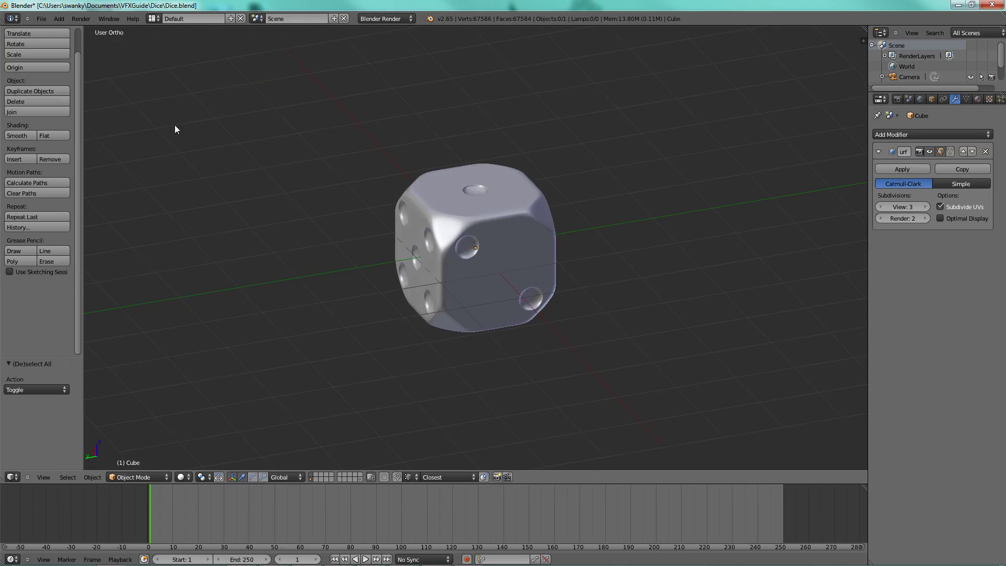
{"action": "left_click", "coordinate": [41, 19]}
{"action": "left_click", "coordinate": [55, 29]}
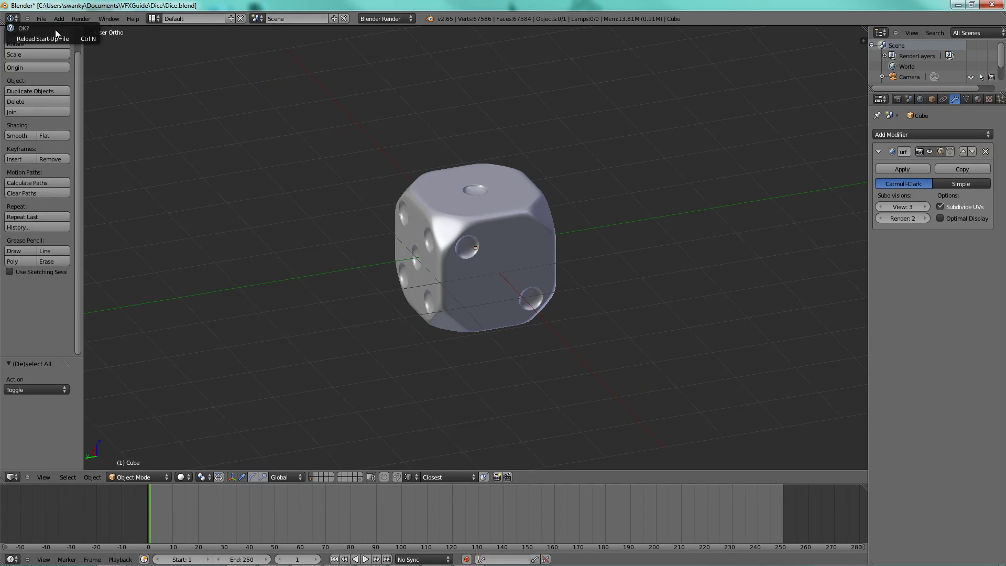
{"action": "left_click", "coordinate": [55, 39]}
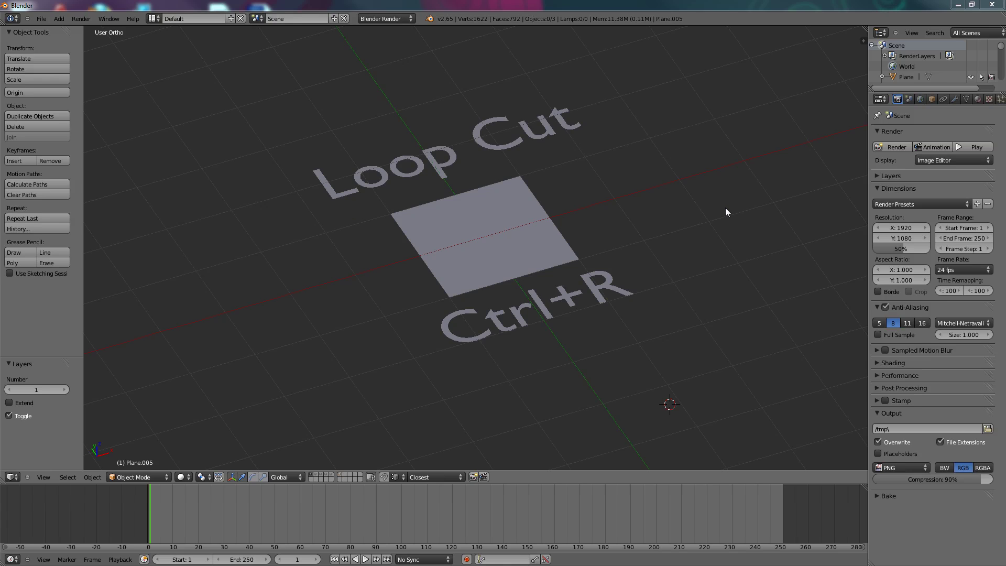
- Enter Edit Mode on the Loop Cut plane and add three evenly spaced loop cuts parallel to the X axis
{"action": "right_click", "coordinate": [526, 245]}
{"action": "key", "text": "Tab"}
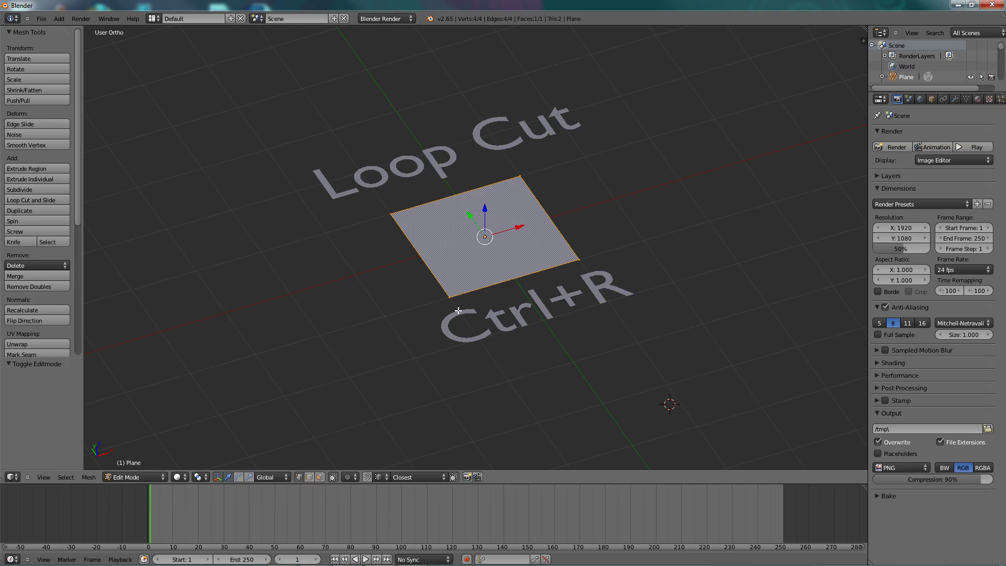
{"action": "key", "text": "ctrl+r"}
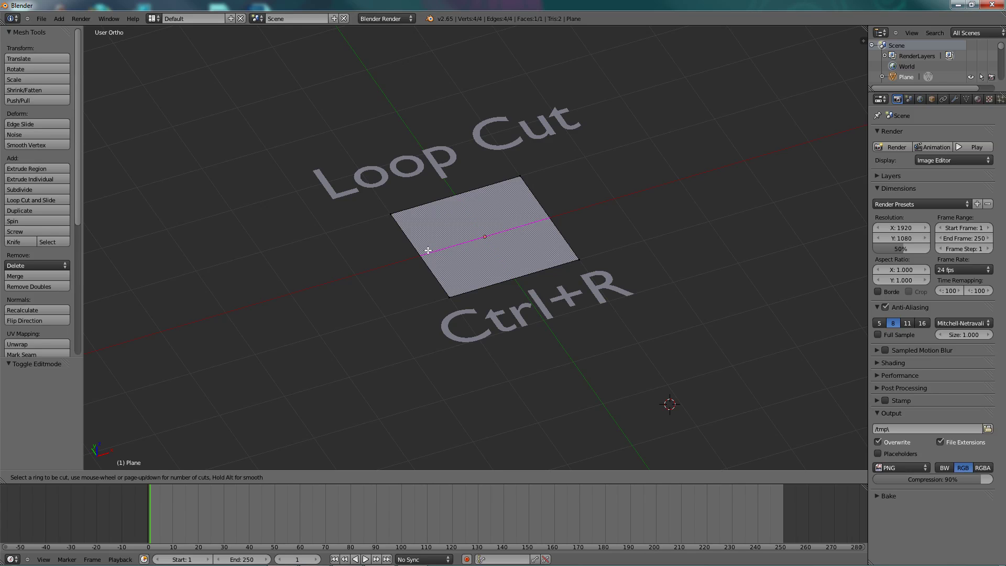
{"action": "scroll", "coordinate": [428, 251], "scroll_direction": "up", "scroll_amount": 7}
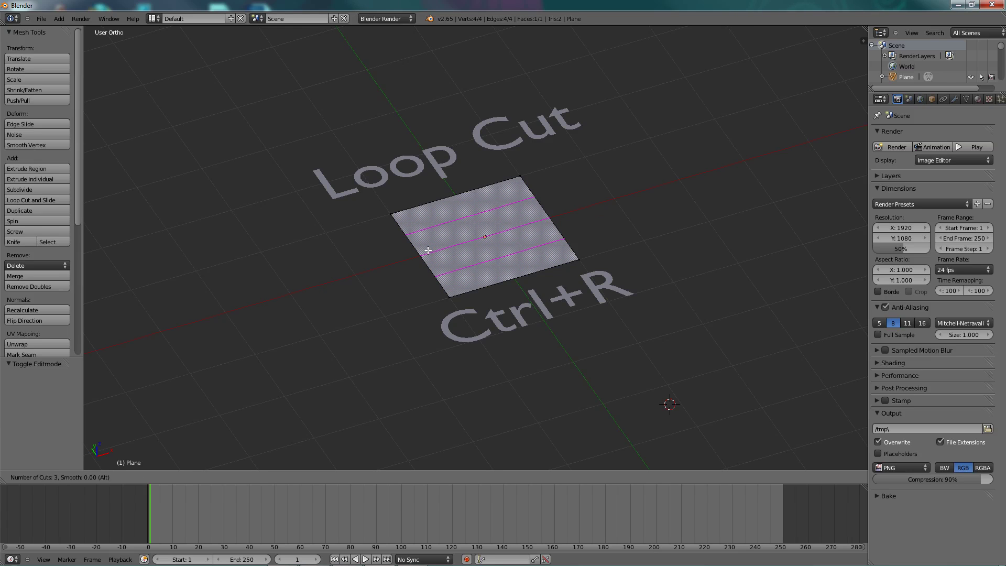
{"action": "left_click", "coordinate": [428, 250]}
{"action": "right_click", "coordinate": [428, 250]}
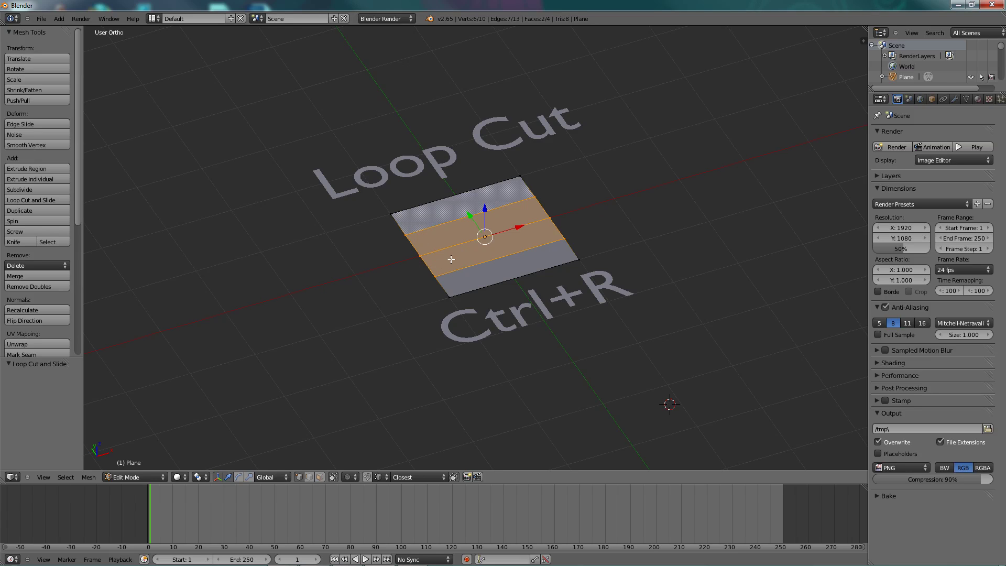
- Add a single loop cut parallel to the Y axis through the middle of the plane
{"action": "key", "text": "ctrl+r"}
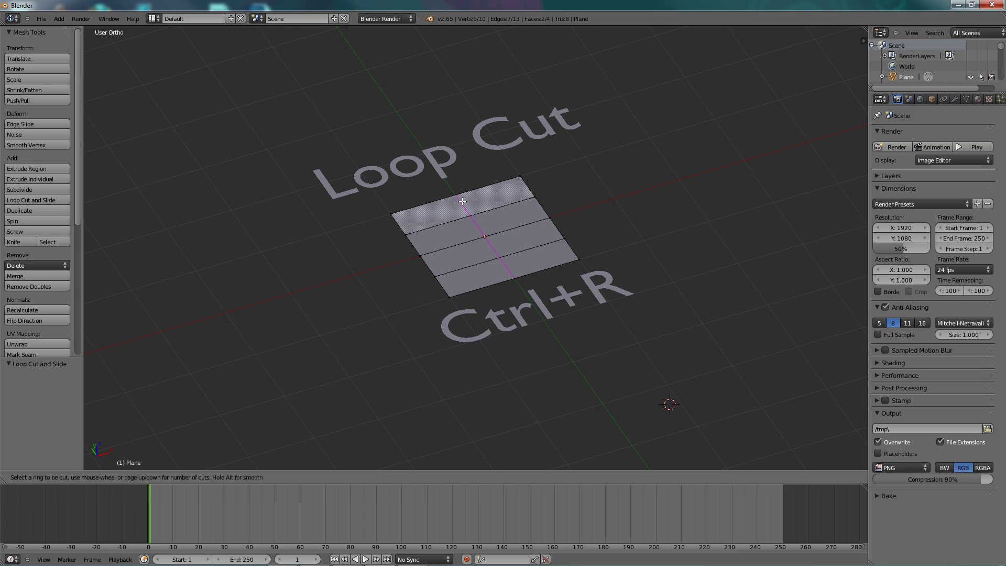
{"action": "scroll", "coordinate": [463, 201], "scroll_direction": "up", "scroll_amount": 1}
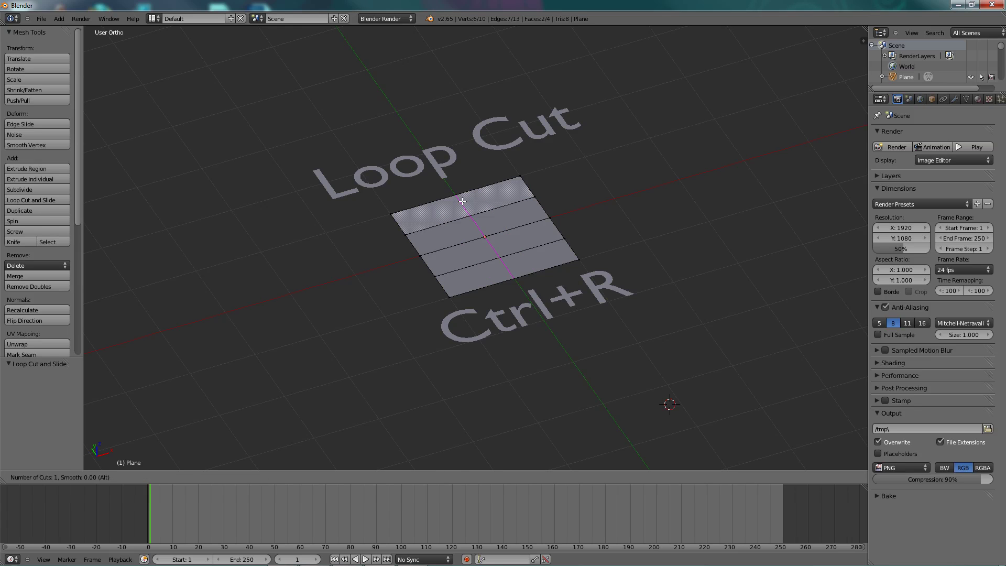
{"action": "left_click", "coordinate": [463, 201]}
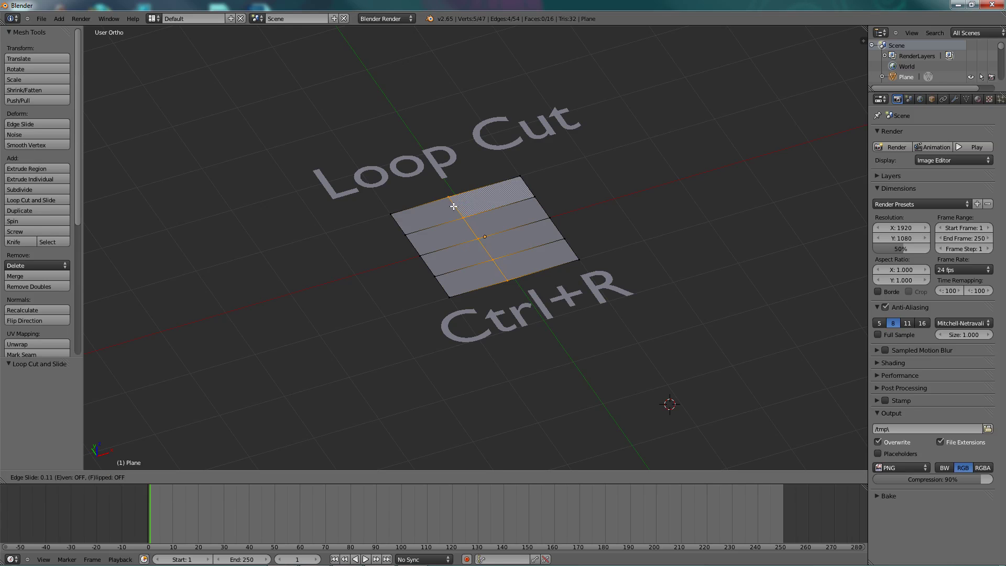
{"action": "left_click", "coordinate": [489, 190]}
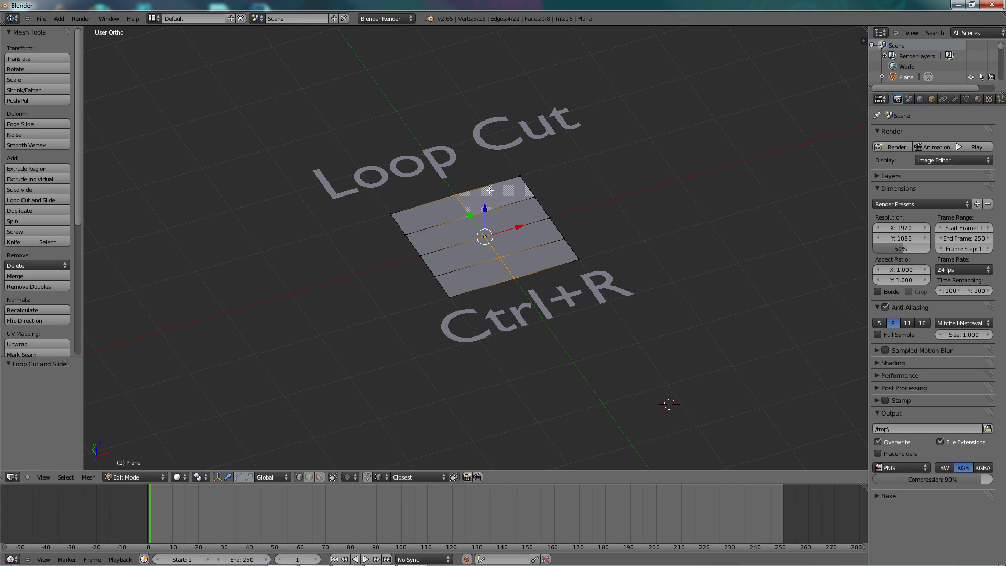
- Add two evenly spaced loop cuts parallel to the Y axis in each half of the plane, and return to Object Mode
{"action": "key", "text": "ctrl+r"}
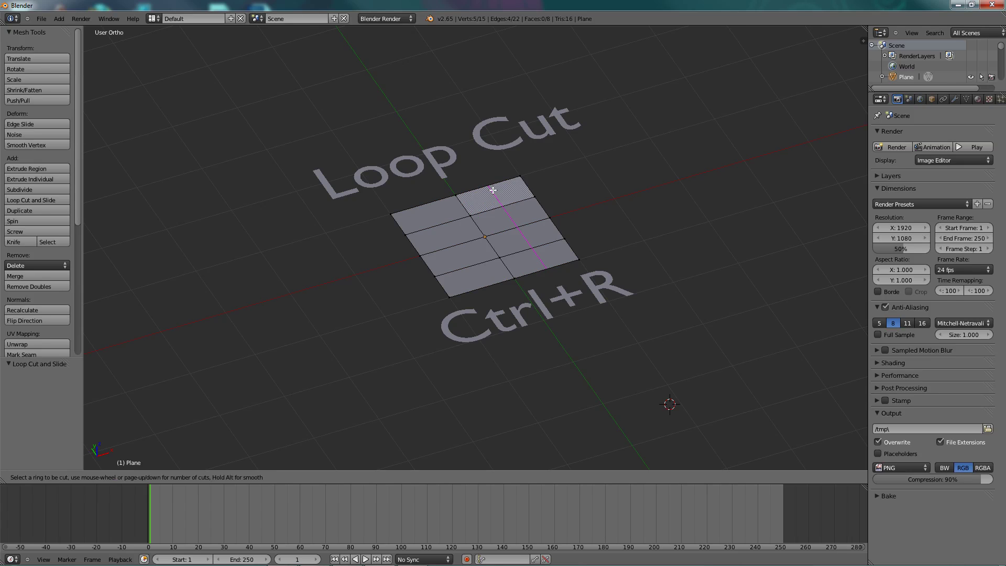
{"action": "scroll", "coordinate": [493, 190], "scroll_direction": "up", "scroll_amount": 2}
{"action": "left_click", "coordinate": [492, 190]}
{"action": "right_click", "coordinate": [492, 190]}
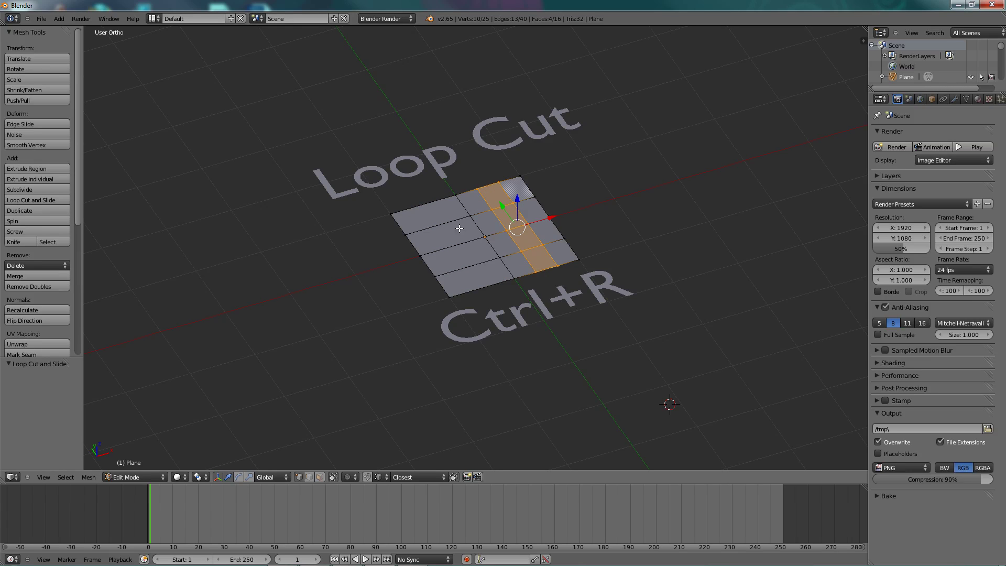
{"action": "key", "text": "ctrl+r"}
{"action": "left_click", "coordinate": [429, 208]}
{"action": "right_click", "coordinate": [429, 208]}
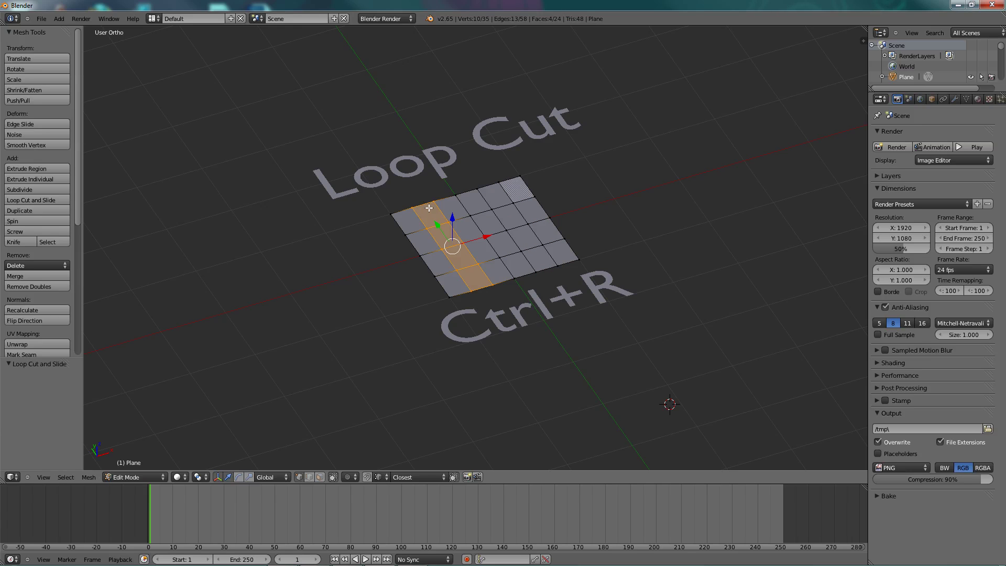
{"action": "key", "text": "a"}
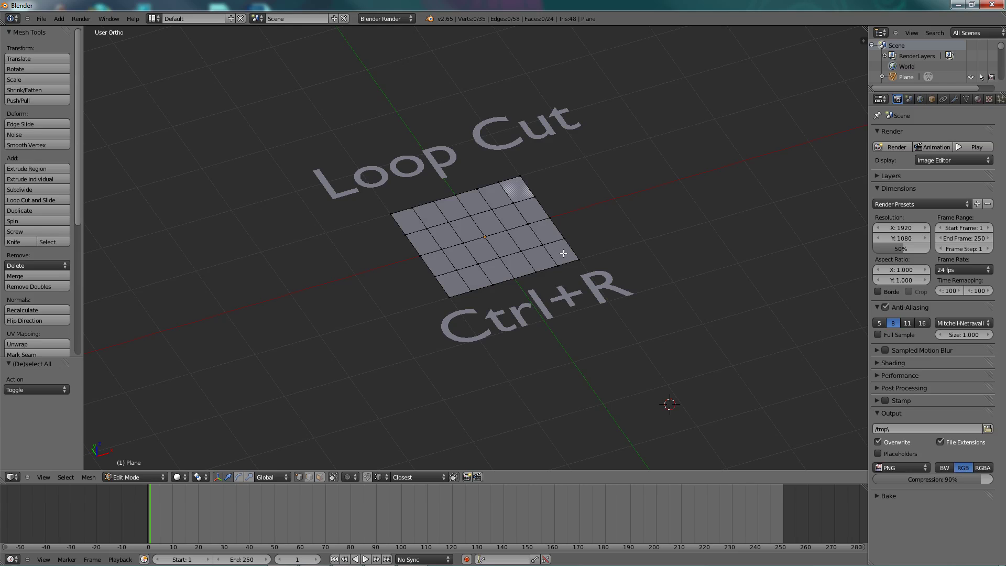
{"action": "key", "text": "Tab"}
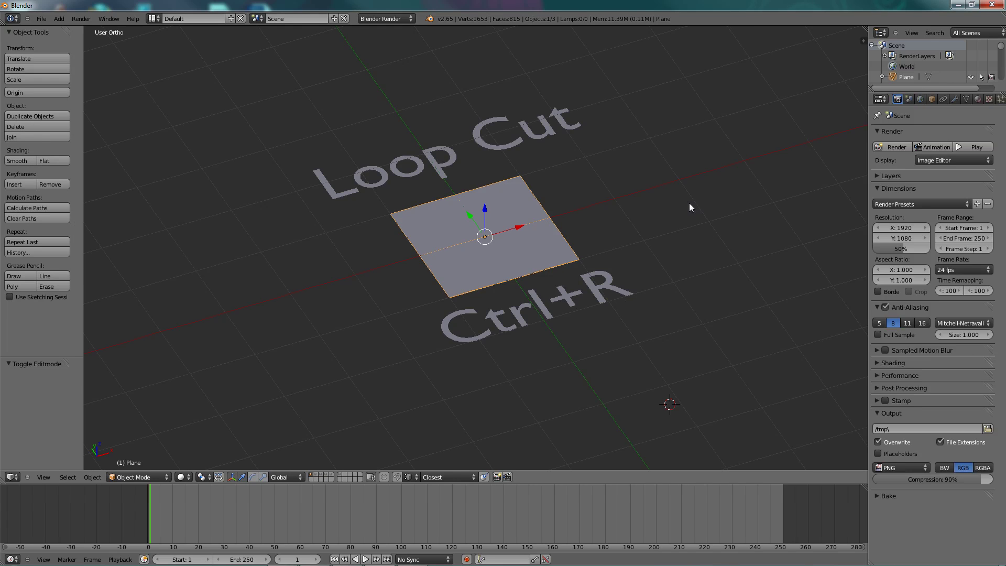
- On layer 2, inset the plane's face with a thickness of about 0.47, deselect everything and return to Object Mode
{"action": "key", "text": "2"}
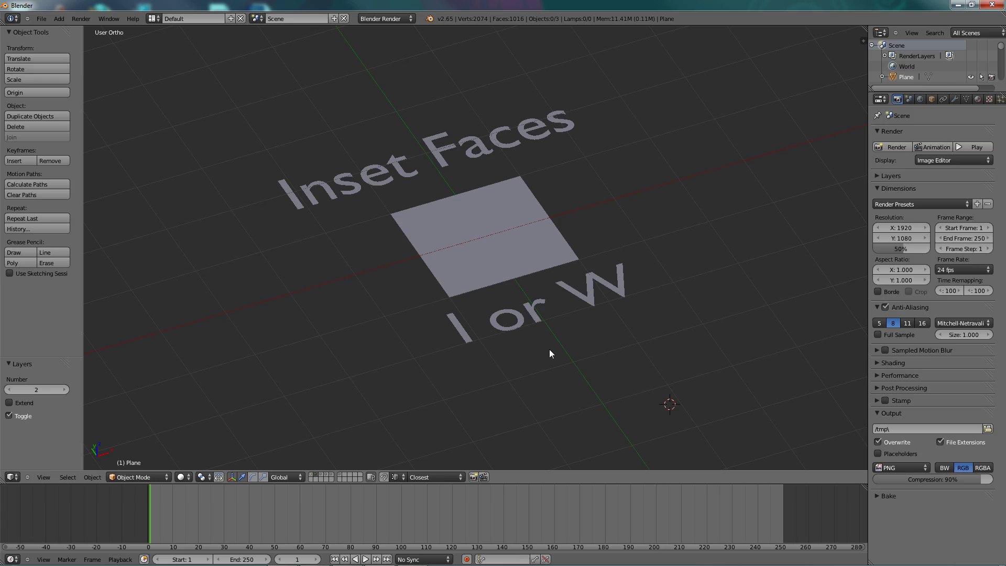
{"action": "right_click", "coordinate": [522, 231]}
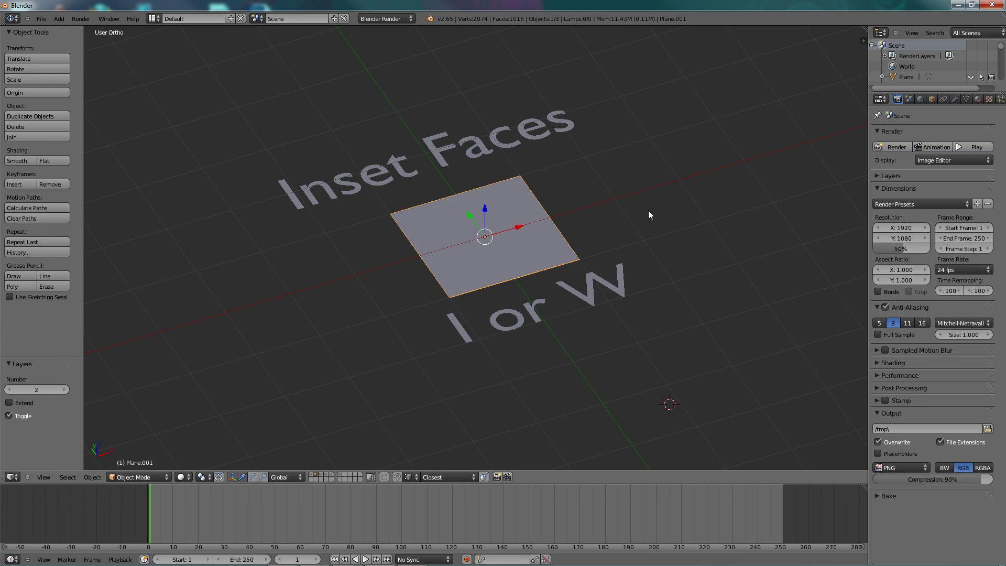
{"action": "key", "text": "Tab"}
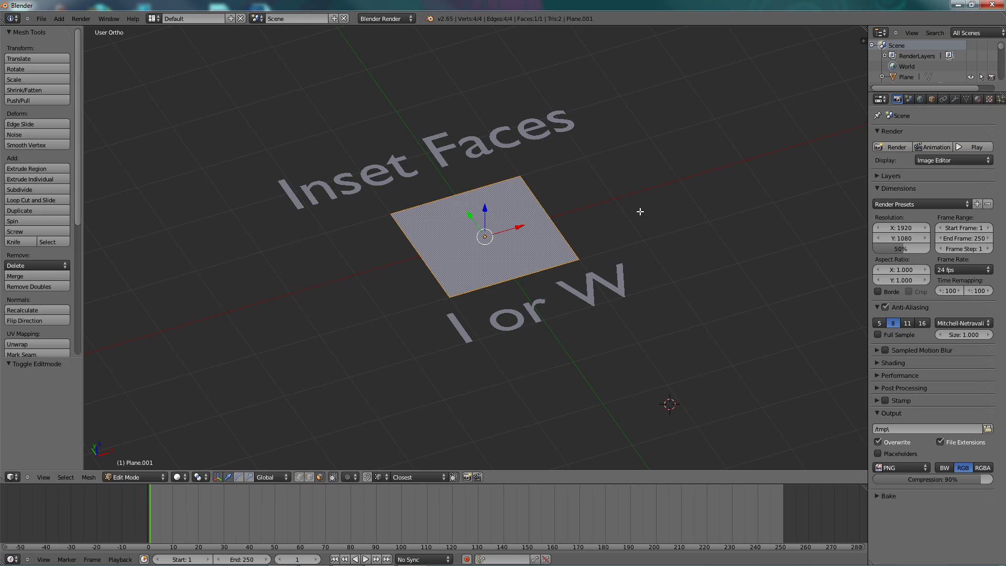
{"action": "key", "text": "i"}
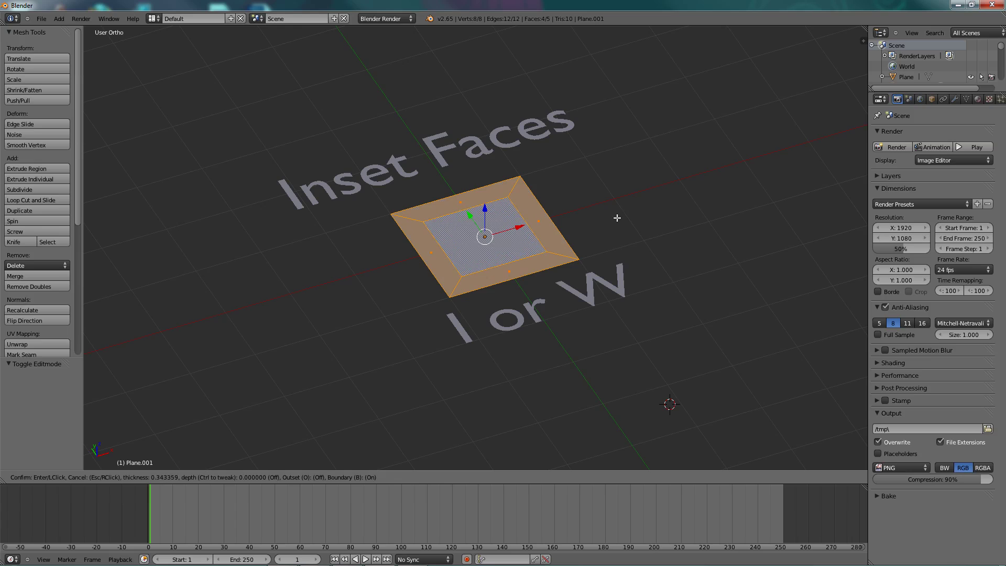
{"action": "key", "text": "Escape"}
{"action": "key", "text": "w"}
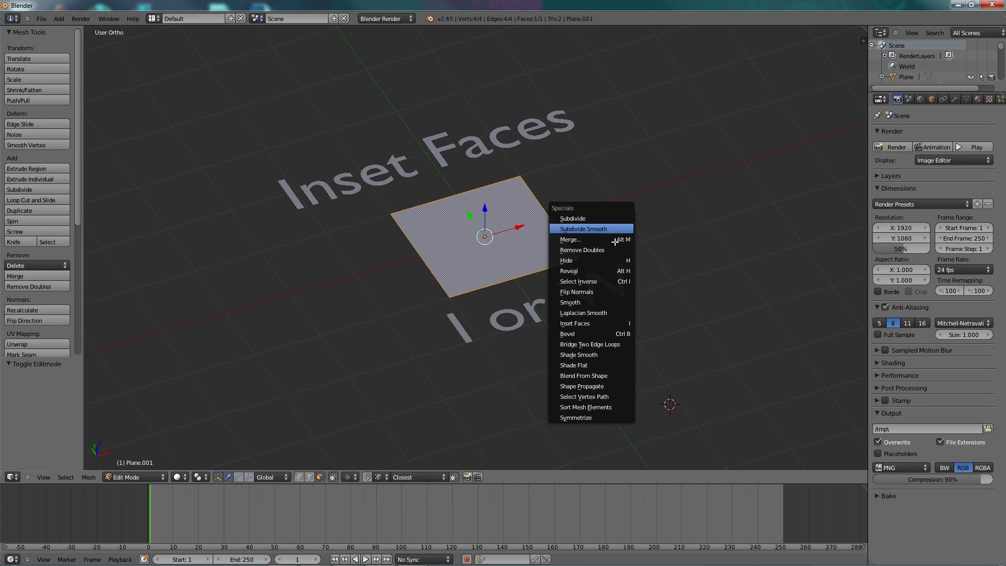
{"action": "left_click", "coordinate": [592, 323]}
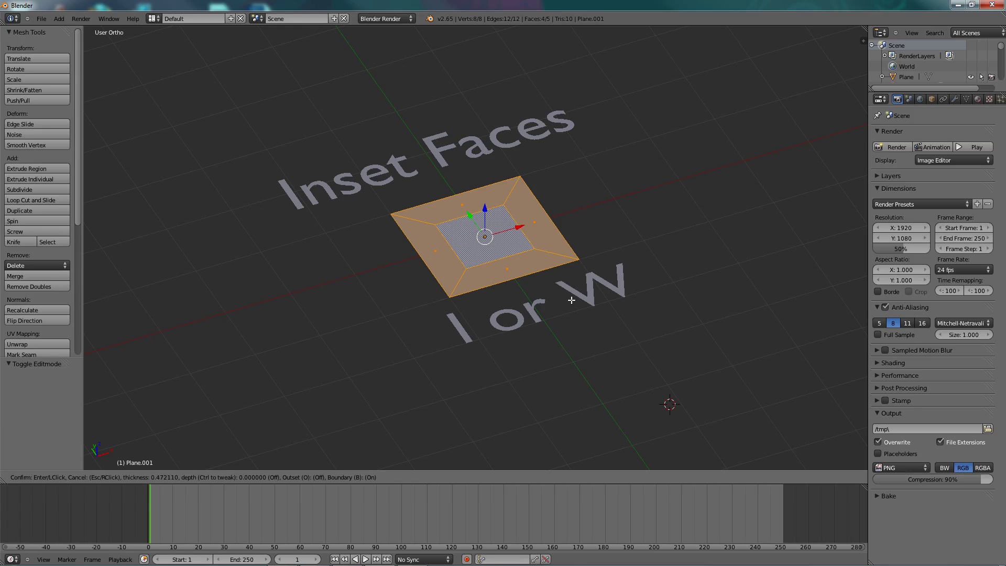
{"action": "left_click", "coordinate": [571, 300]}
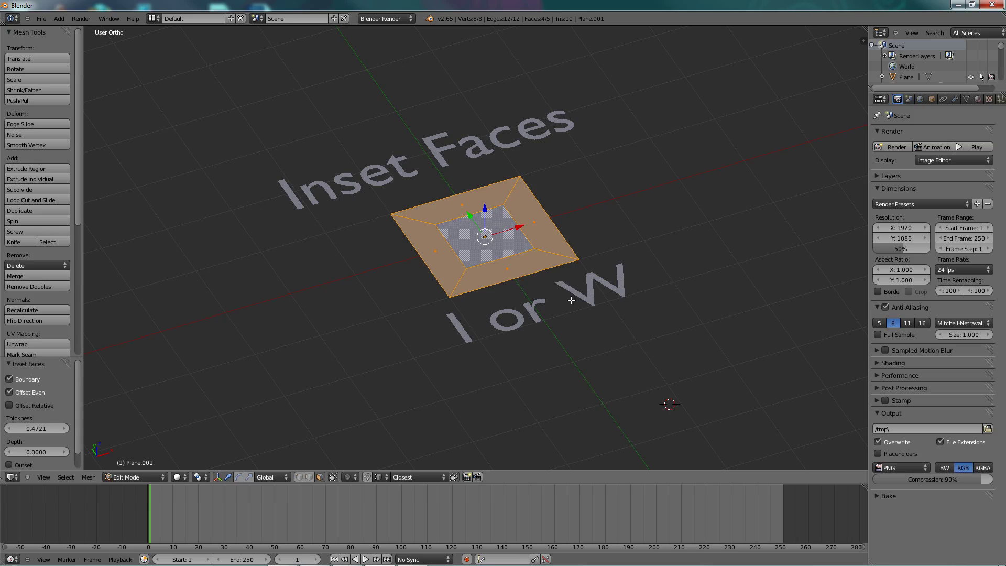
{"action": "key", "text": "a"}
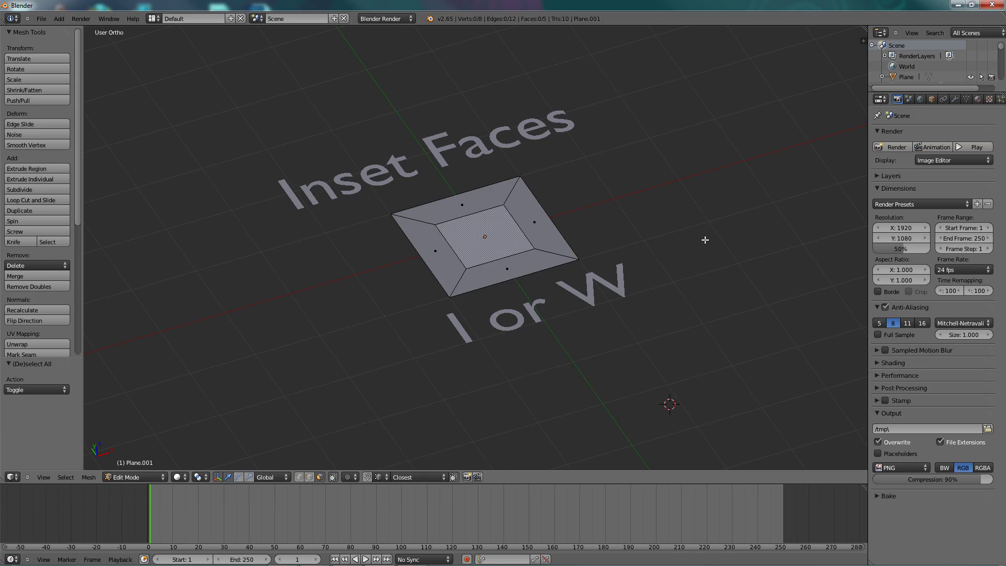
{"action": "key", "text": "Tab"}
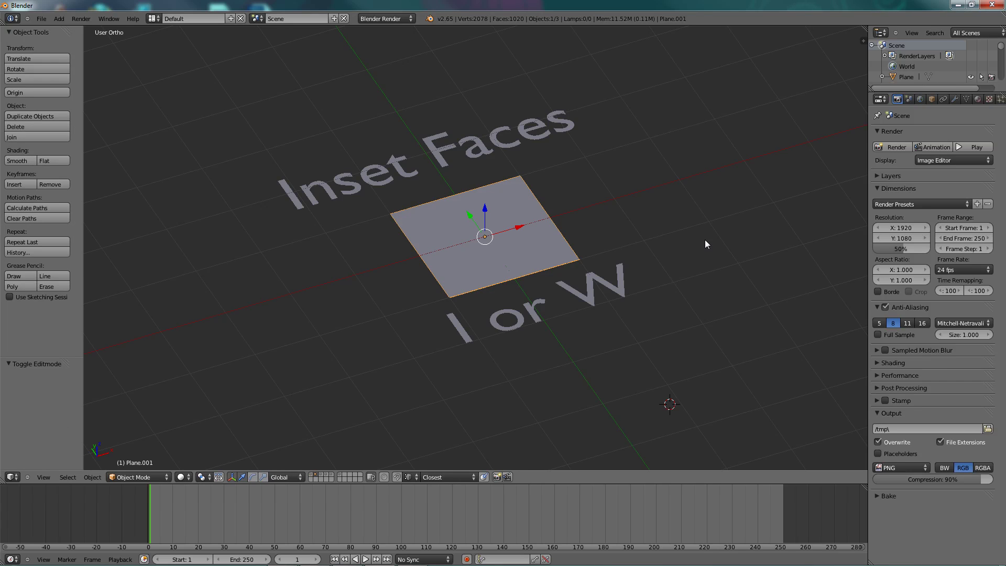
- On layer 3, extrude the plane's inner face upward by about 0.67, deselect it and return to Object Mode
{"action": "key", "text": "3"}
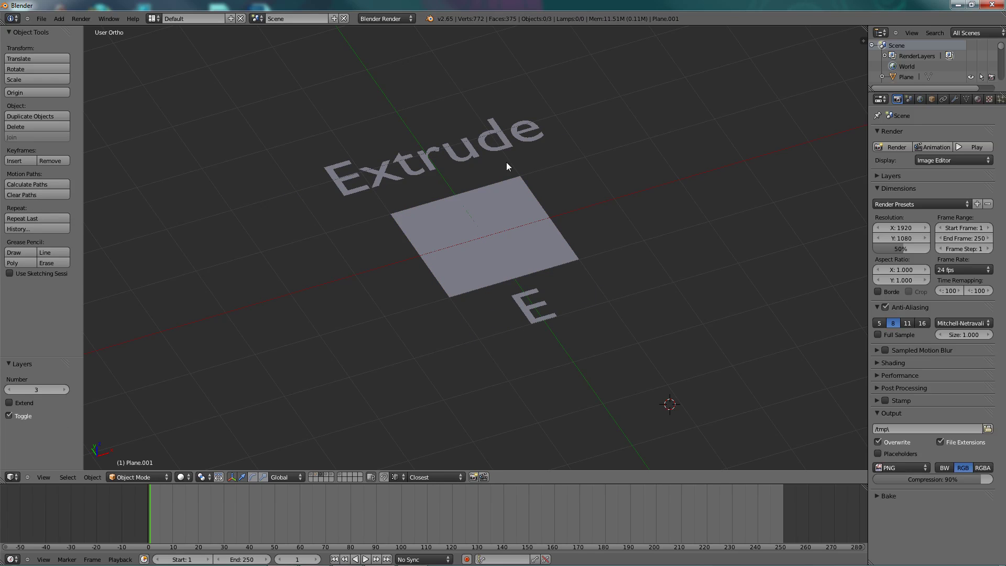
{"action": "right_click", "coordinate": [531, 244]}
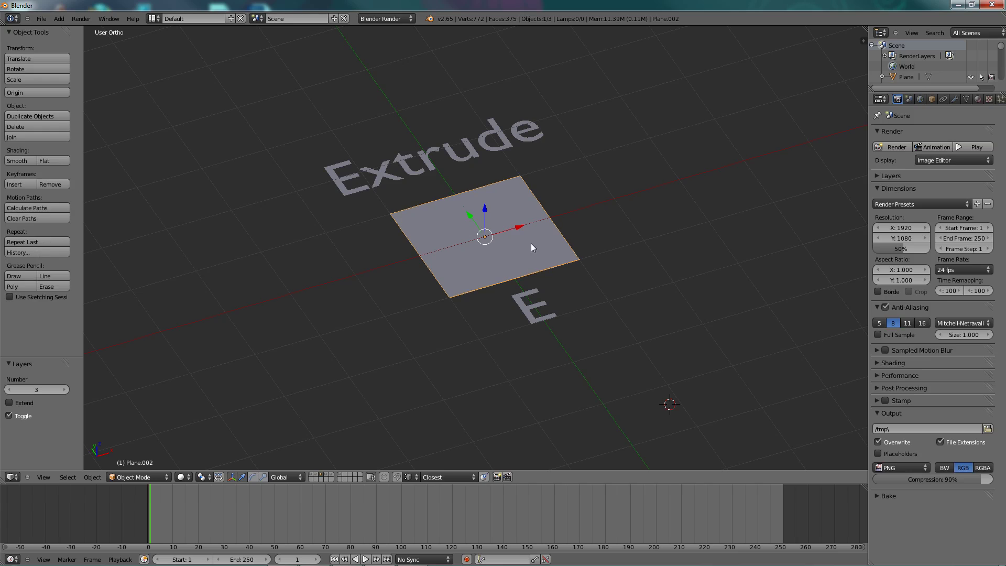
{"action": "key", "text": "Tab"}
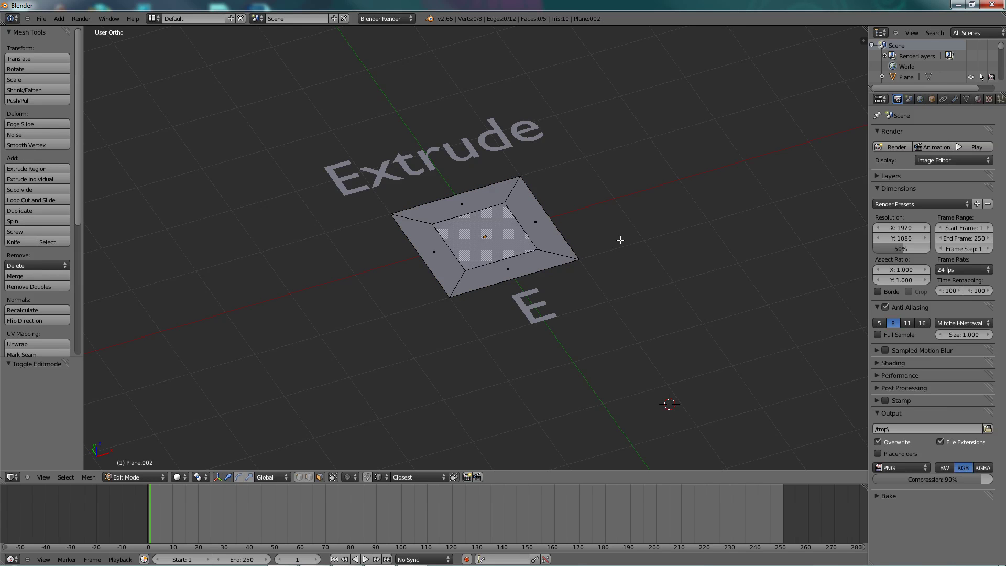
{"action": "left_click", "coordinate": [302, 476]}
{"action": "left_click", "coordinate": [318, 477]}
{"action": "right_click", "coordinate": [476, 255]}
{"action": "key", "text": "e"}
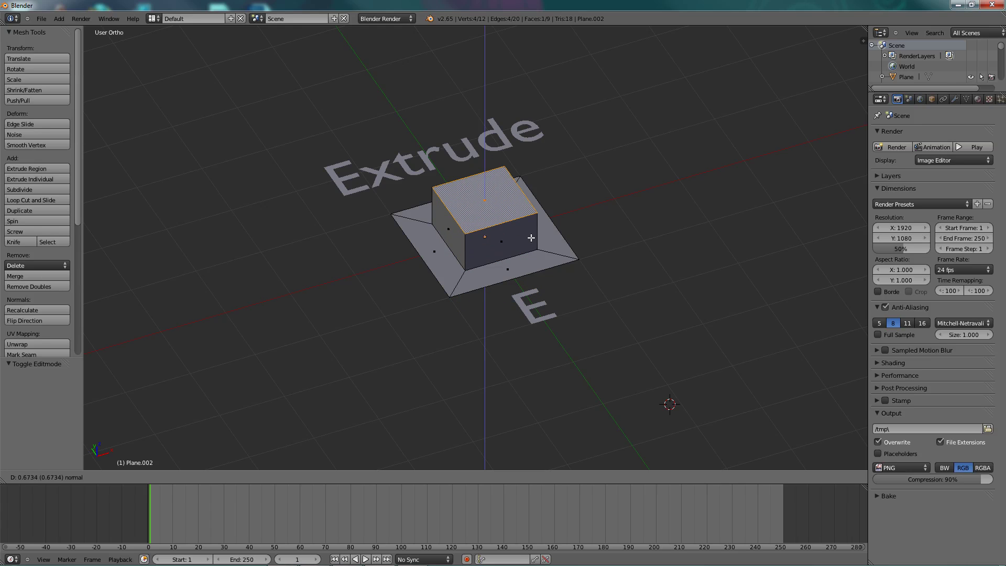
{"action": "left_click", "coordinate": [530, 238]}
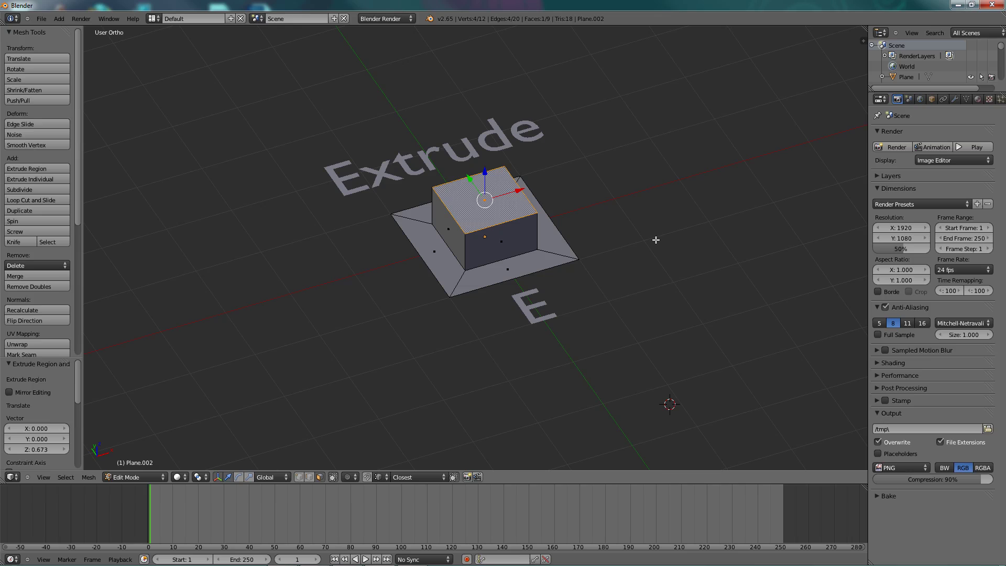
{"action": "key", "text": "a"}
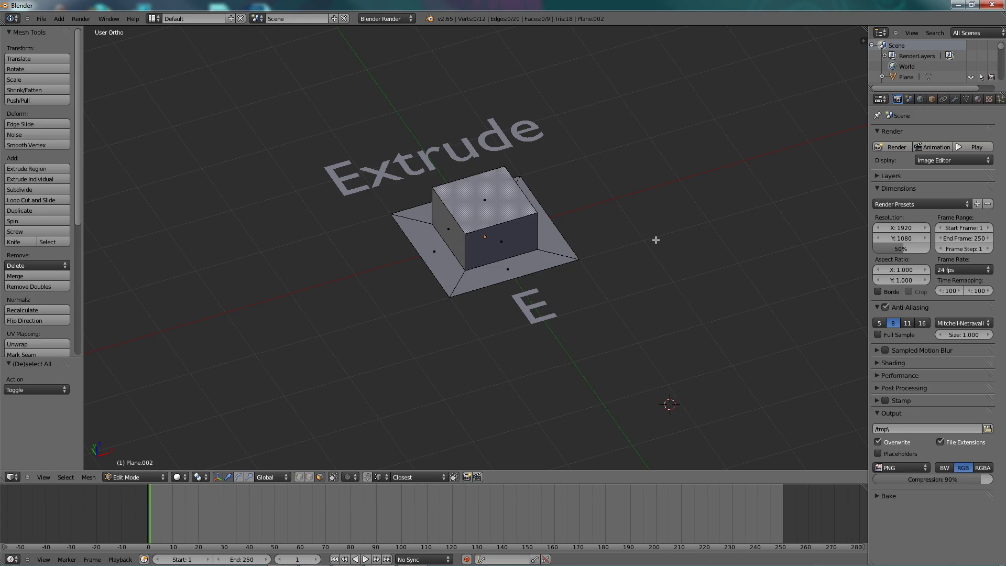
{"action": "key", "text": "Tab"}
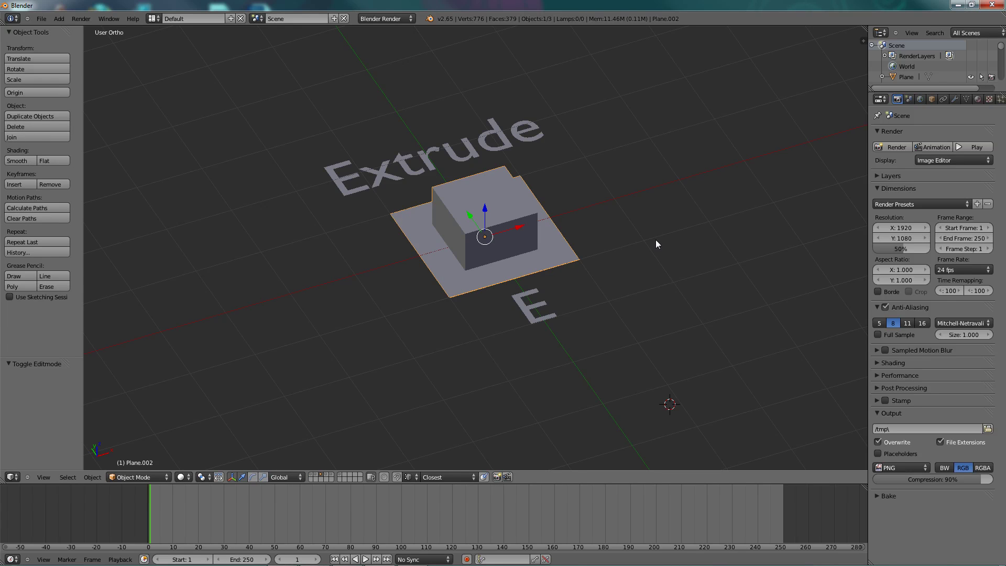
- On layer 4, enter Edit Mode on the split plane and move its face on the negative X side by about -0.25 along X
{"action": "key", "text": "4"}
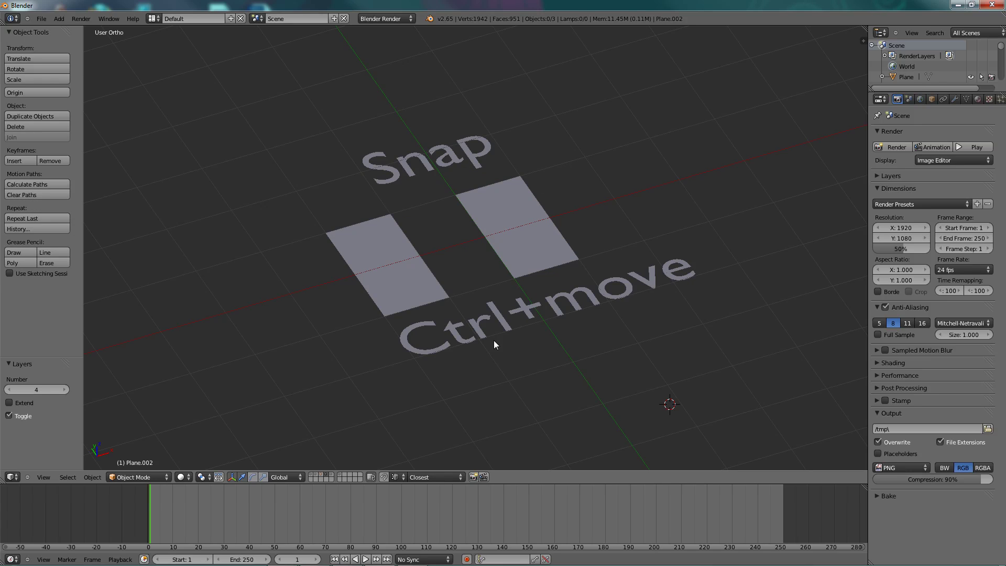
{"action": "right_click", "coordinate": [535, 251]}
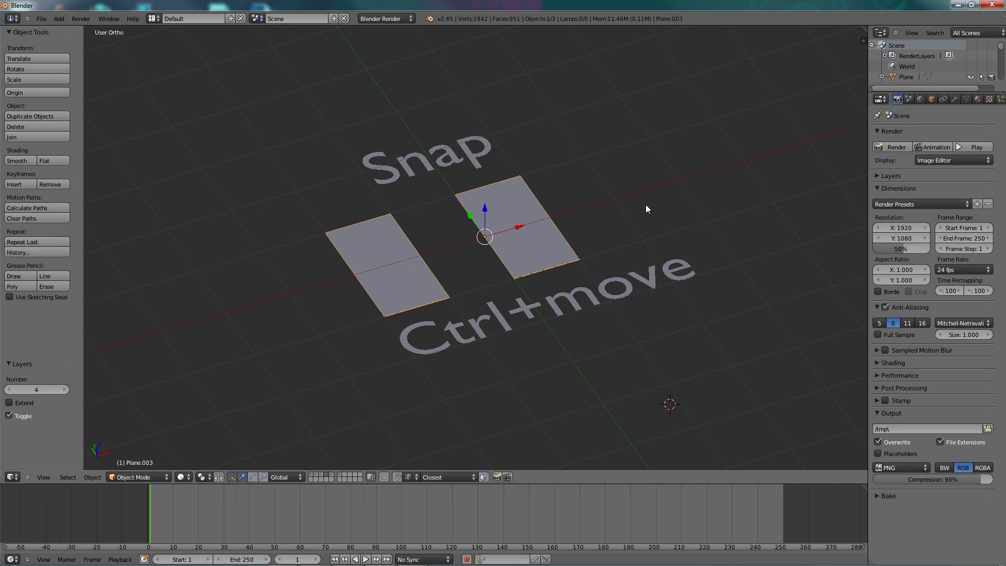
{"action": "key", "text": "Tab"}
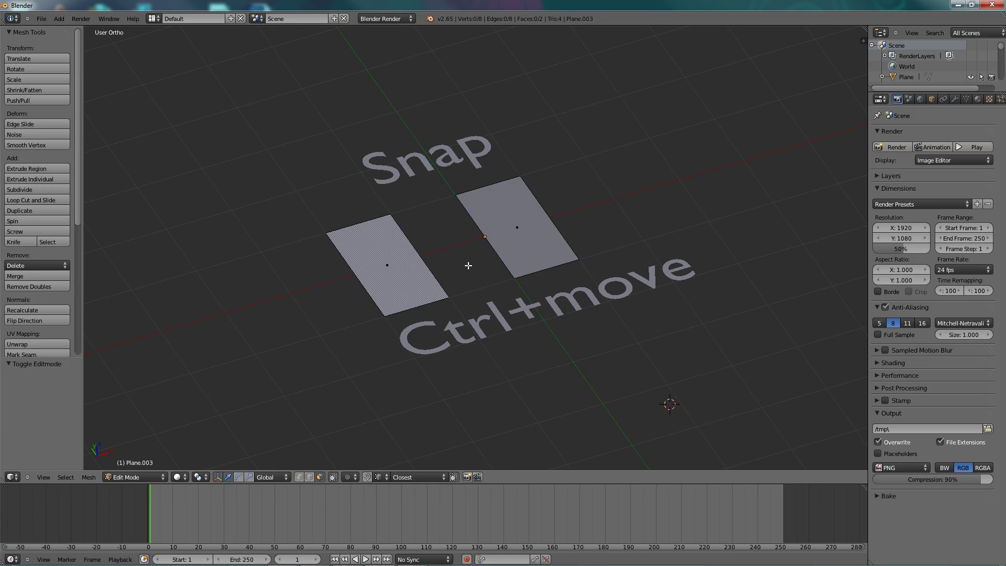
{"action": "right_click", "coordinate": [393, 270]}
{"action": "left_click_drag", "start_coordinate": [421, 255], "coordinate": [395, 236], "text": "ctrl"}
- Set the snap element to Edge, snap the selected face along X against the other half's inner edge, and return to Object Mode
{"action": "left_click", "coordinate": [378, 476]}
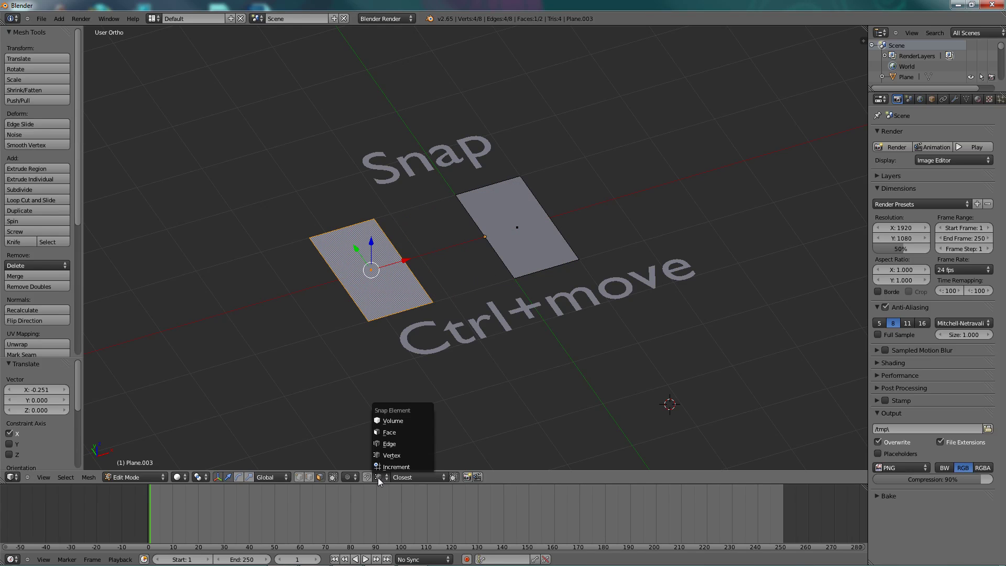
{"action": "left_click", "coordinate": [419, 443]}
{"action": "key", "text": "g"}
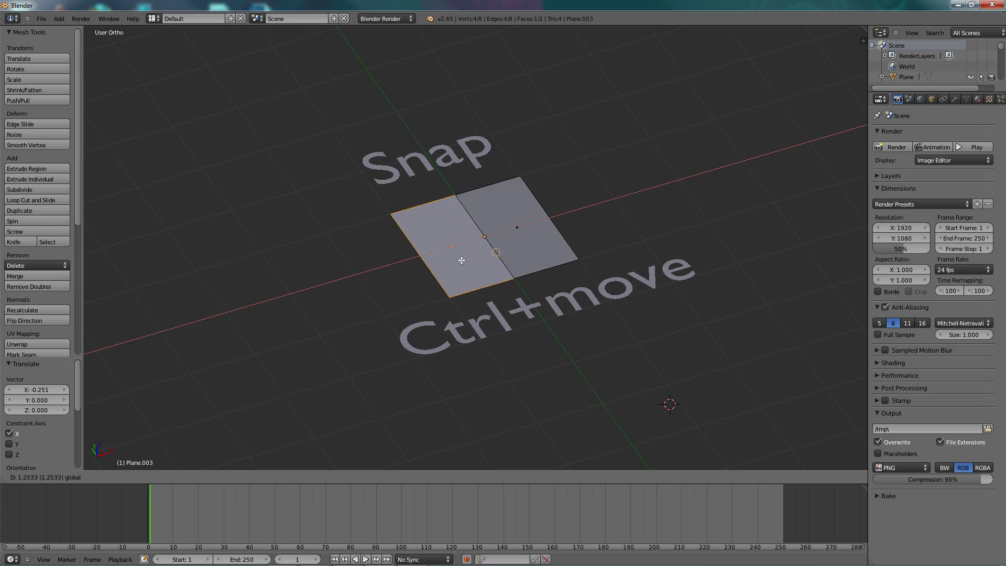
{"action": "left_click", "coordinate": [426, 268]}
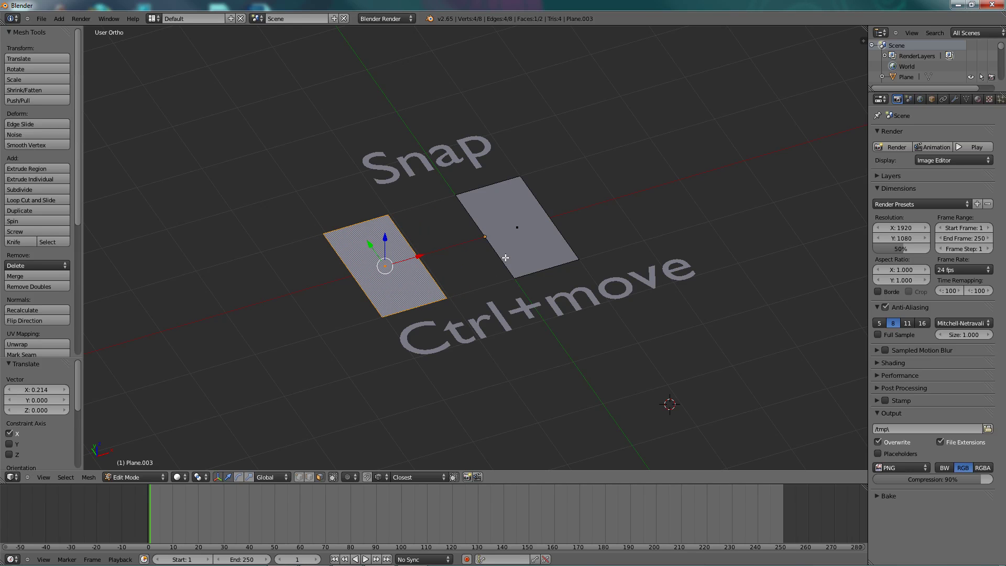
{"action": "key", "text": "g"}
{"action": "left_click", "coordinate": [485, 234]}
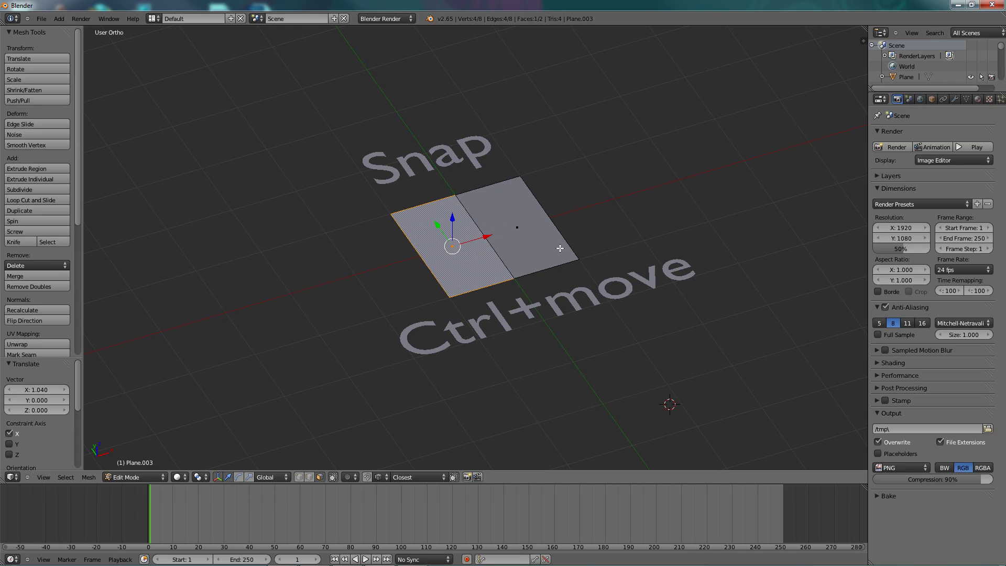
{"action": "key", "text": "Tab"}
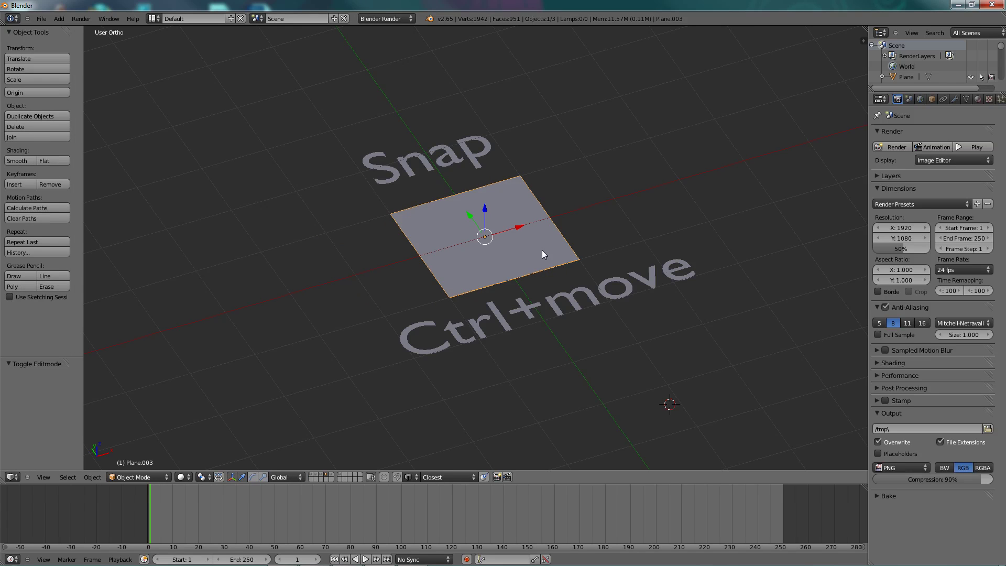
- On layer 5, bridge the two facing inner edge loops of the grid halves, deselect everything and return to Object Mode
{"action": "key", "text": "5"}
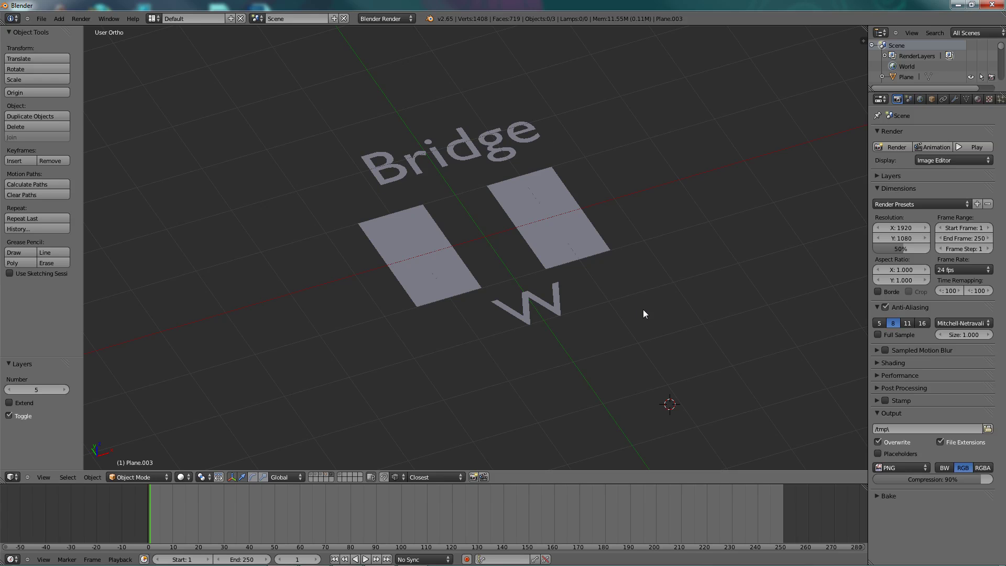
{"action": "right_click", "coordinate": [557, 234]}
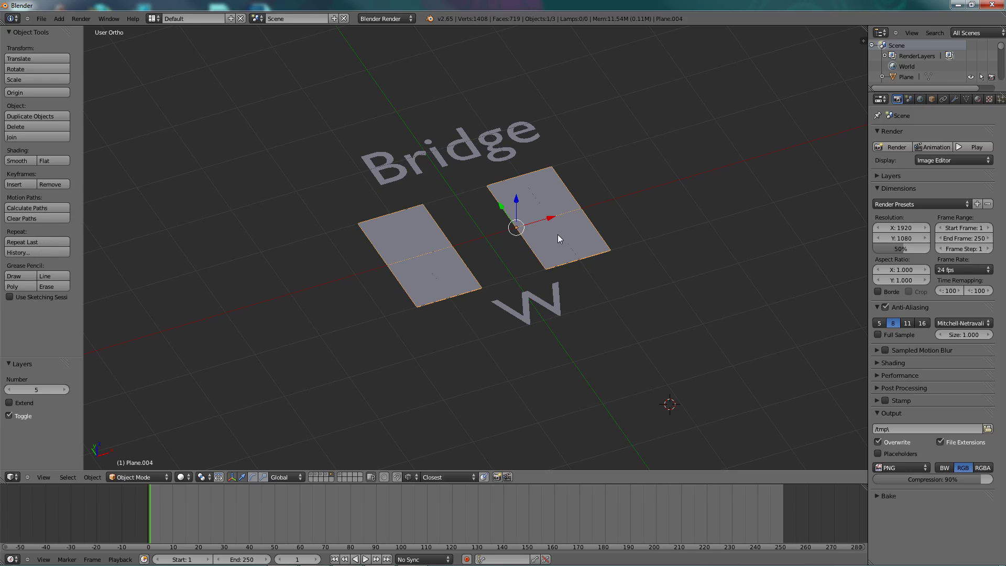
{"action": "key", "text": "Tab"}
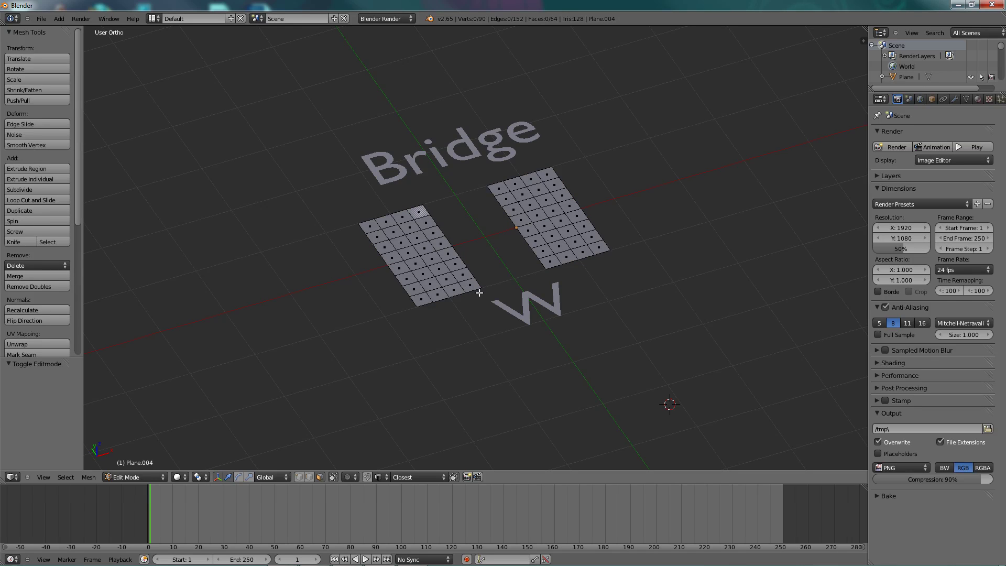
{"action": "left_click", "coordinate": [310, 477]}
{"action": "right_click", "coordinate": [444, 231], "text": "alt"}
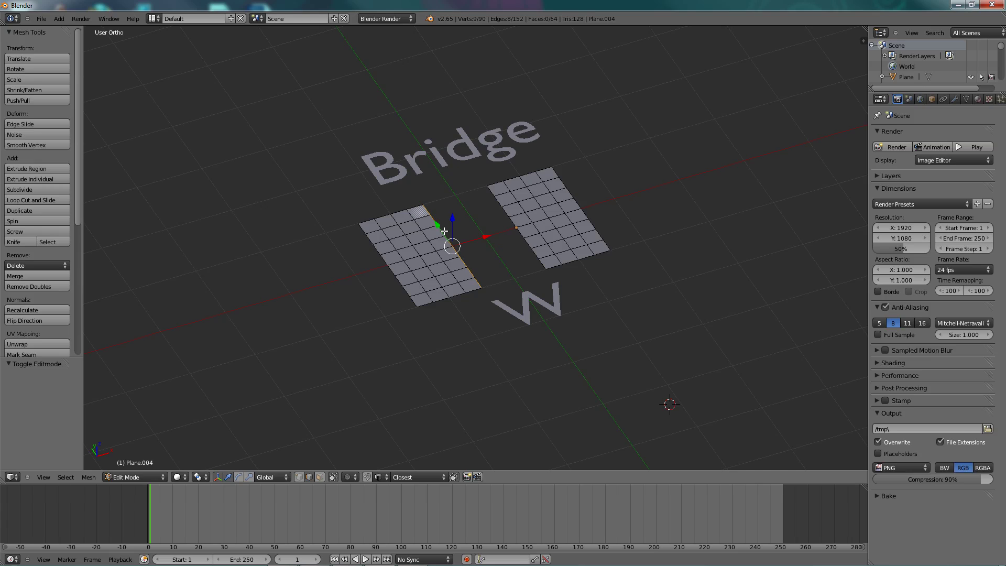
{"action": "right_click", "coordinate": [498, 209], "text": "alt+shift"}
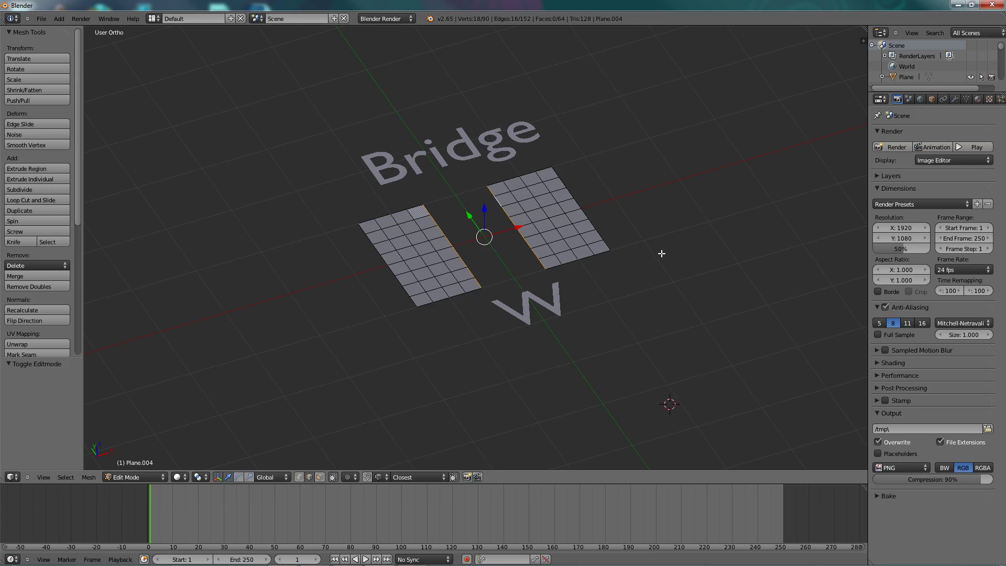
{"action": "key", "text": "w"}
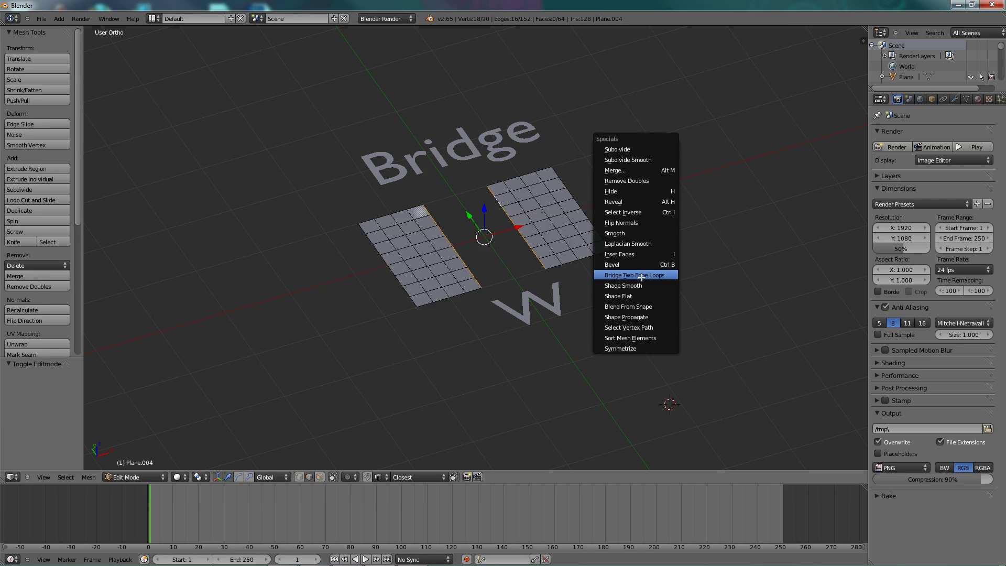
{"action": "left_click", "coordinate": [650, 278]}
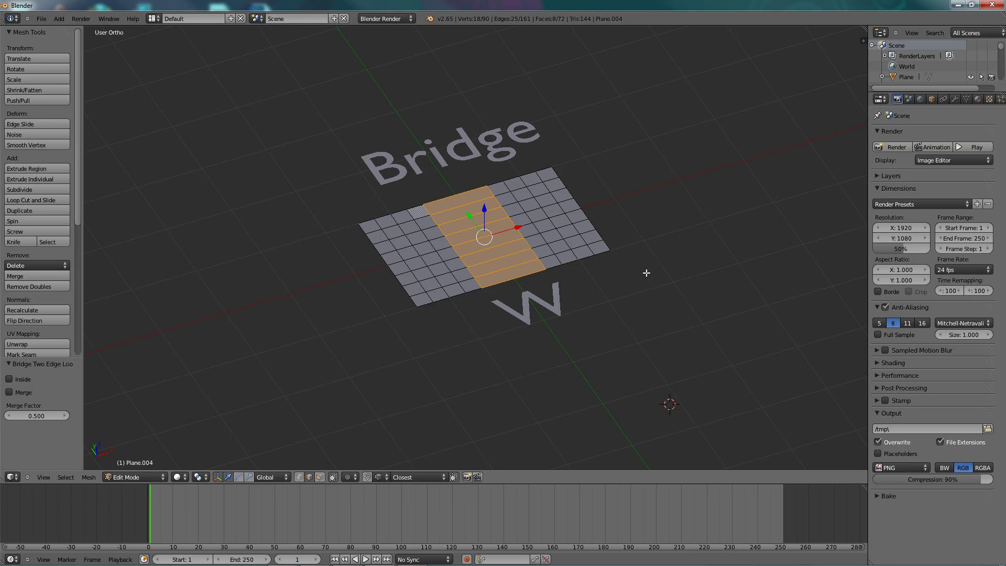
{"action": "key", "text": "a"}
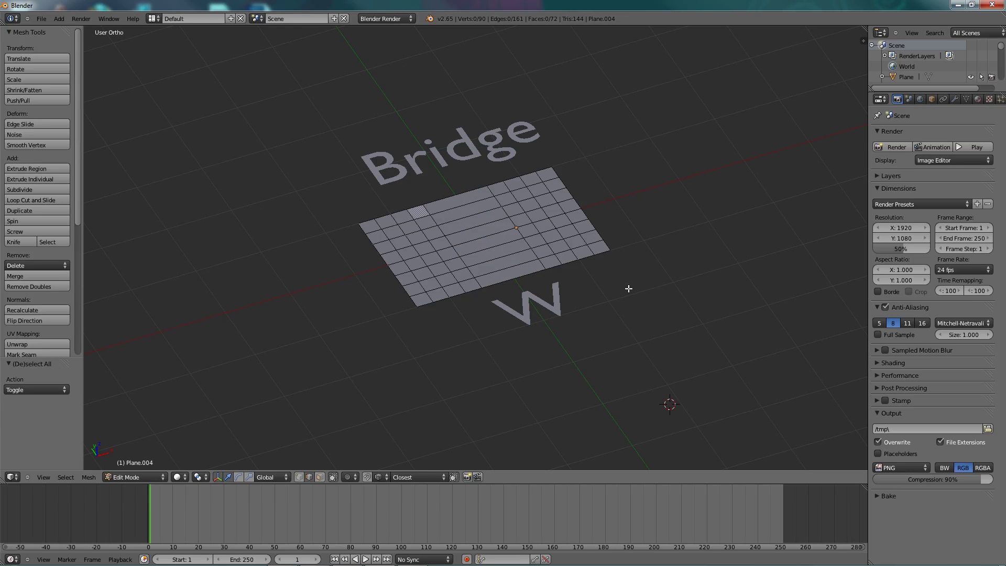
{"action": "key", "text": "Tab"}
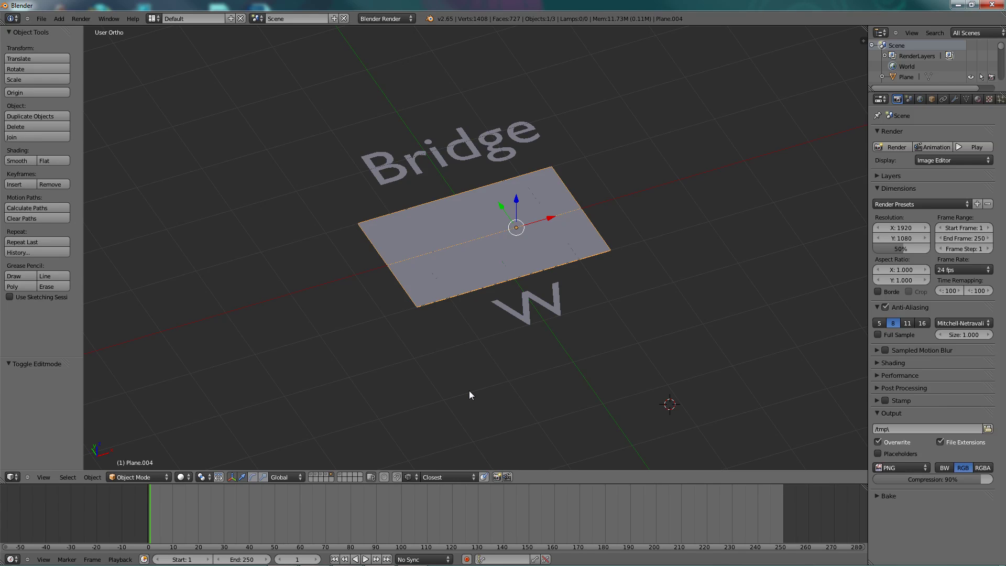
- On layer 6, select the grid's centre face in face select mode and grow the selection repeatedly towards the corners
{"action": "key", "text": "6"}
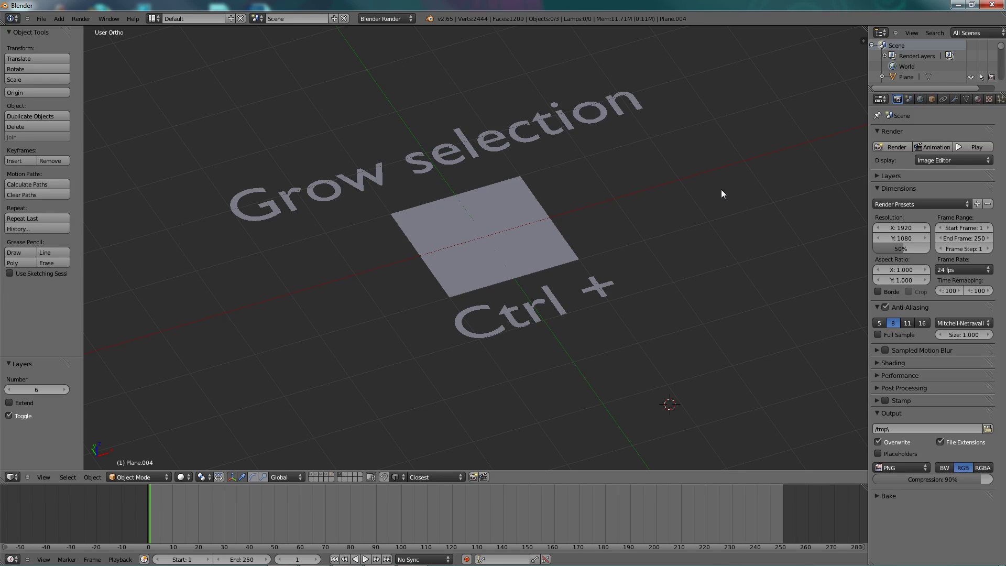
{"action": "right_click", "coordinate": [528, 243]}
{"action": "key", "text": "Tab"}
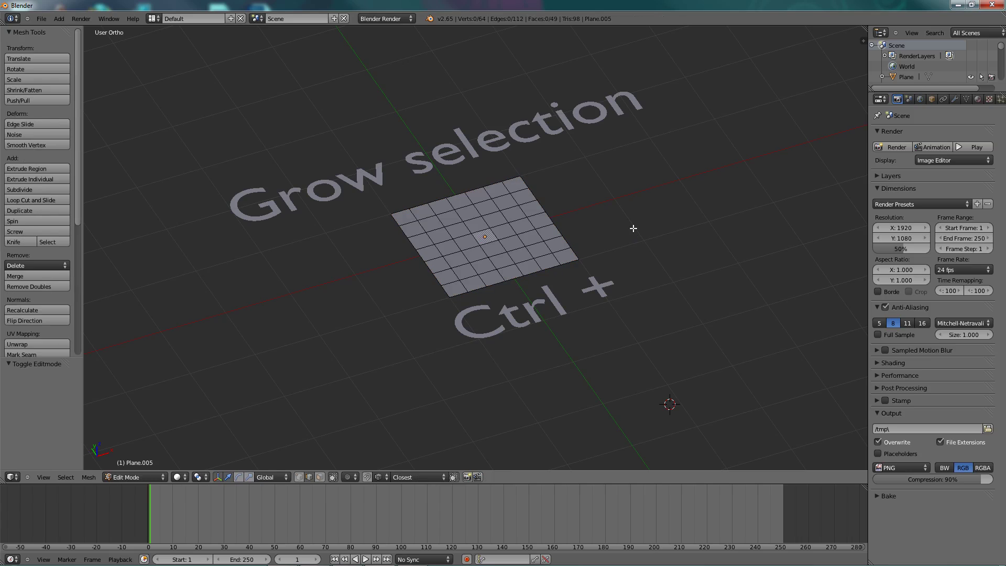
{"action": "left_click", "coordinate": [321, 476]}
{"action": "right_click", "coordinate": [481, 239]}
{"action": "key", "text": "ctrl+KP_Add"}
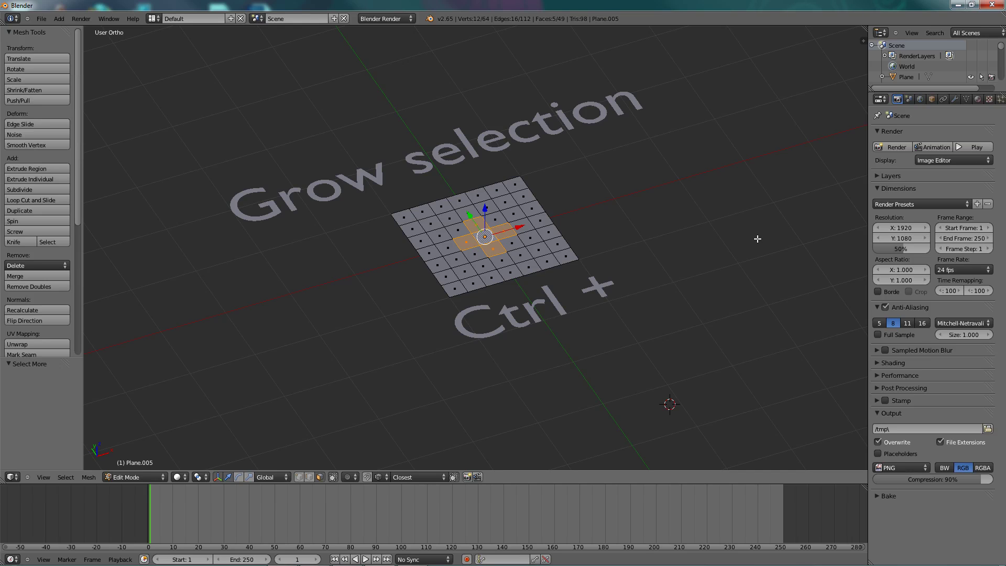
{"action": "key", "text": "ctrl+KP_Add"}
{"action": "key", "text": "ctrl+KP_Add"}
{"action": "key", "text": "ctrl+KP_Add"}
{"action": "key", "text": "ctrl+KP_Add"}
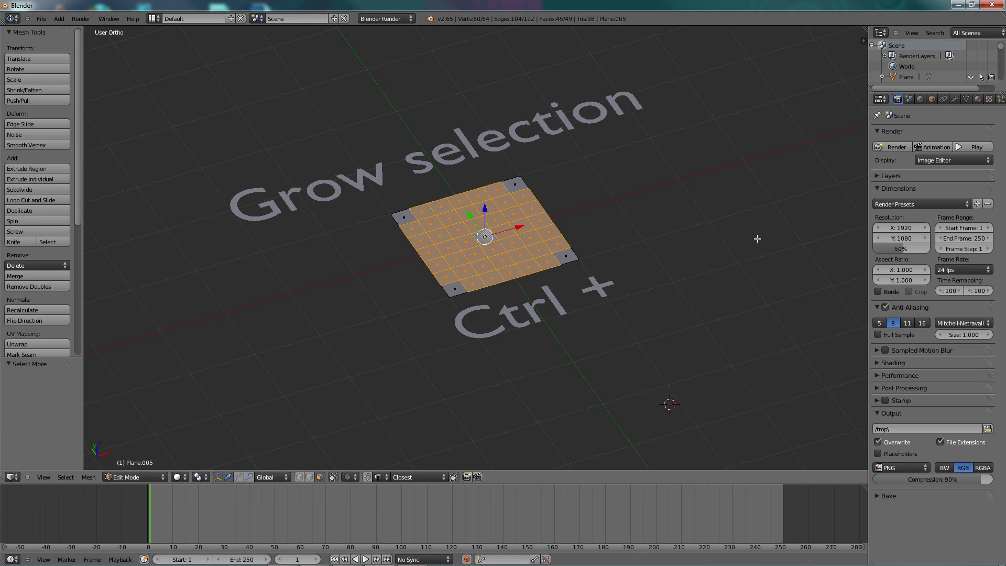
- Shrink the face selection repeatedly back towards the grid's centre
{"action": "key", "text": "ctrl+KP_Subtract"}
{"action": "key", "text": "ctrl+KP_Subtract"}
{"action": "key", "text": "ctrl+KP_Subtract"}
{"action": "key", "text": "ctrl+KP_Subtract"}
{"action": "key", "text": "ctrl+KP_Subtract"}
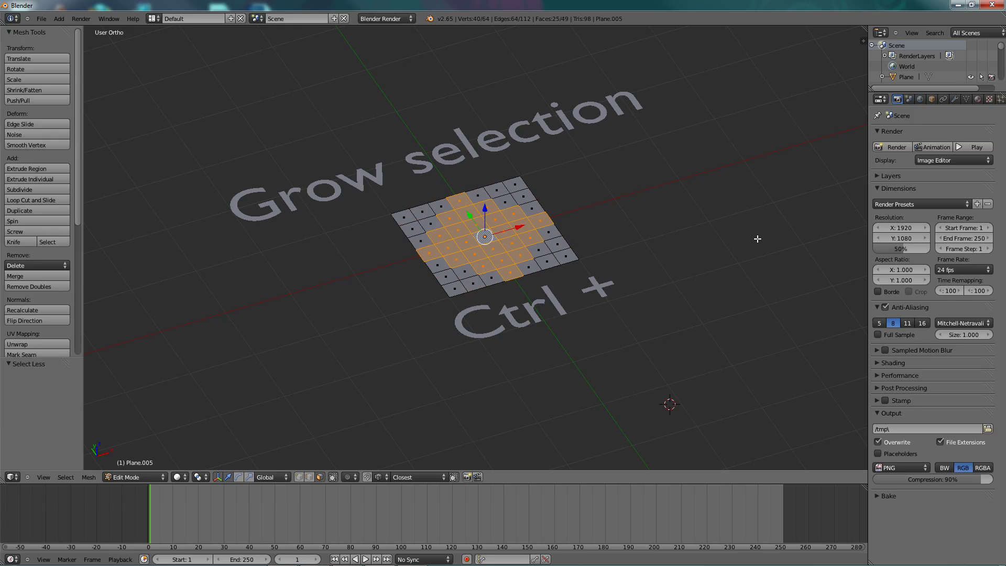
- Grow the selection until it covers the whole grid, return to Object Mode and deselect the plane
{"action": "key", "text": "ctrl+KP_Add"}
{"action": "key", "text": "ctrl+KP_Add"}
{"action": "key", "text": "ctrl+KP_Add"}
{"action": "key", "text": "ctrl+KP_Add"}
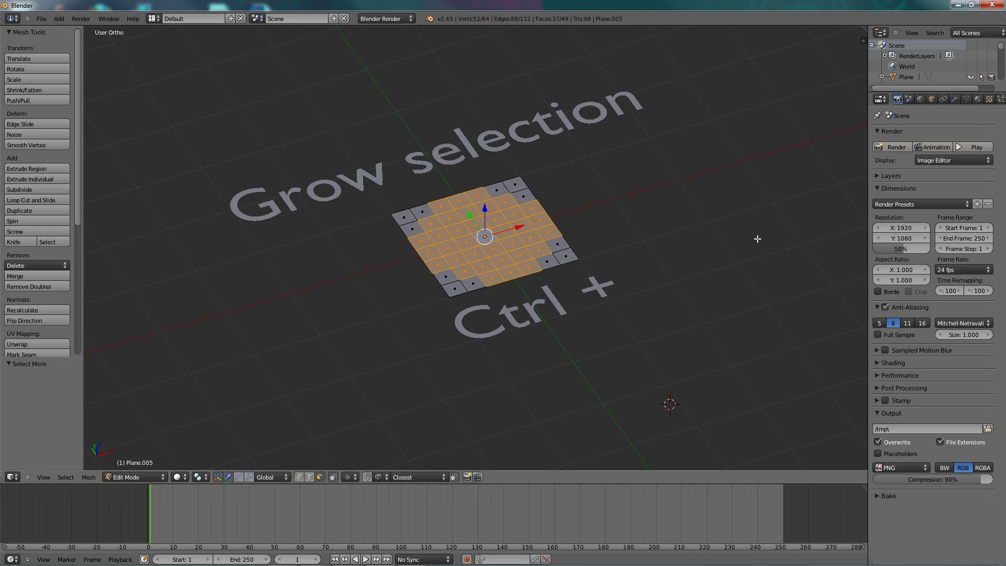
{"action": "key", "text": "ctrl+KP_Add"}
{"action": "key", "text": "ctrl+KP_Add"}
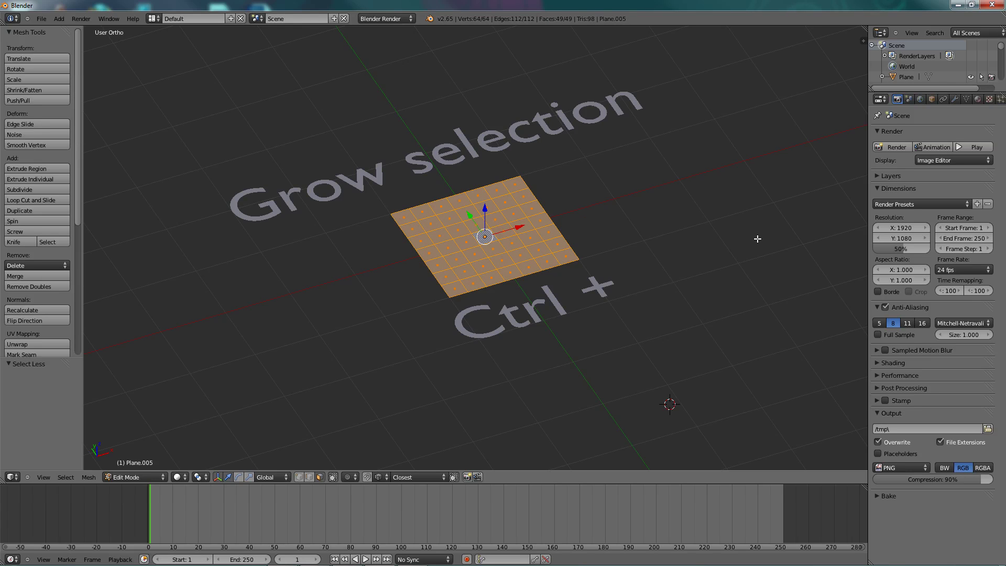
{"action": "key", "text": "Tab"}
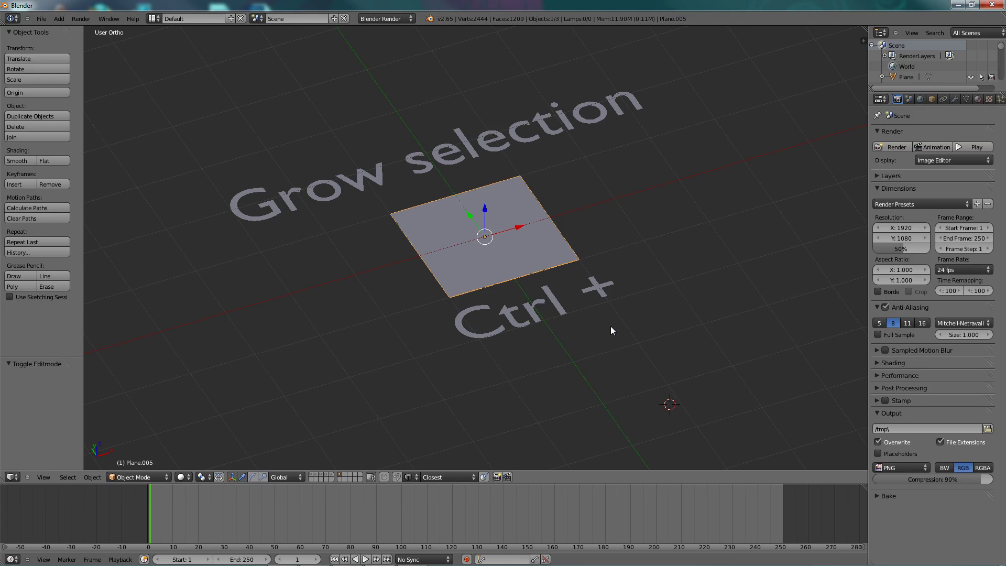
{"action": "key", "text": "a"}
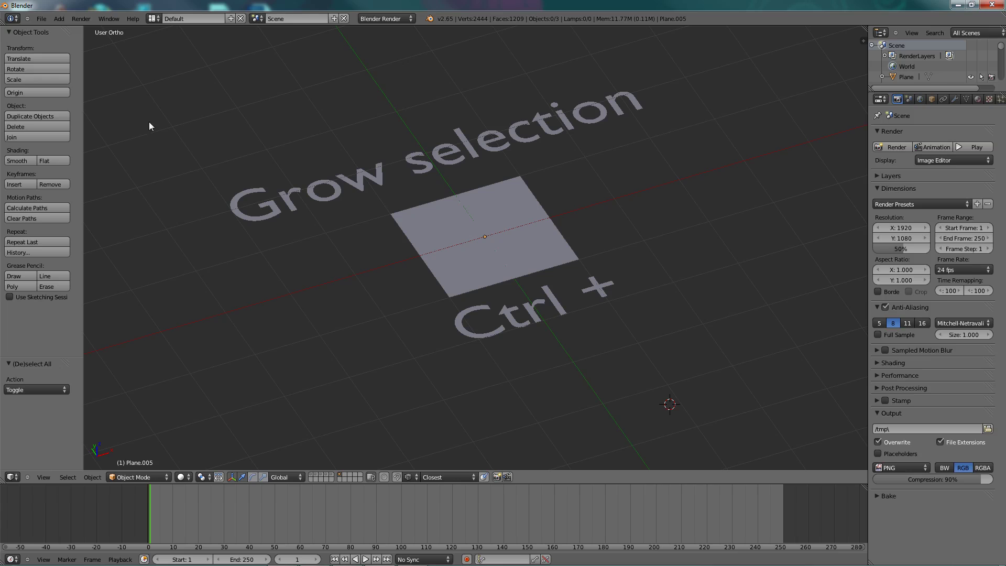
- Start a new default file and move the lamp and camera together to layer 20
{"action": "left_click", "coordinate": [41, 18]}
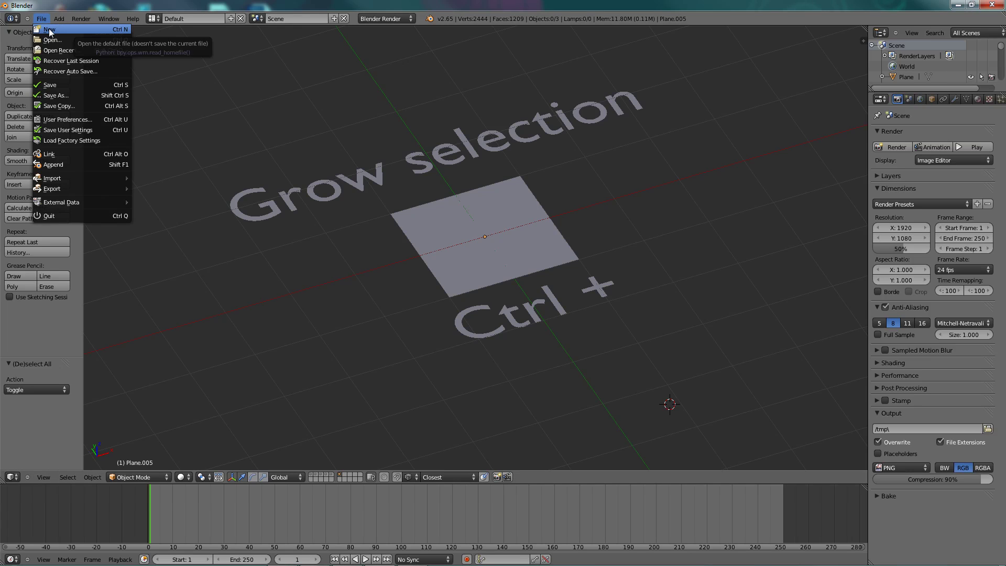
{"action": "left_click", "coordinate": [49, 30]}
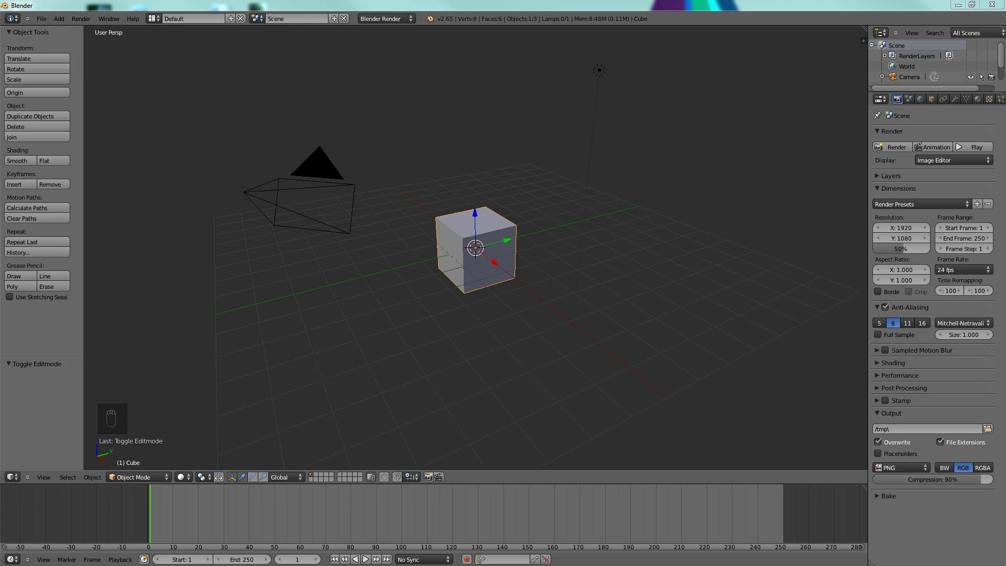
{"action": "middle_click_drag", "start_coordinate": [620, 251], "coordinate": [599, 260]}
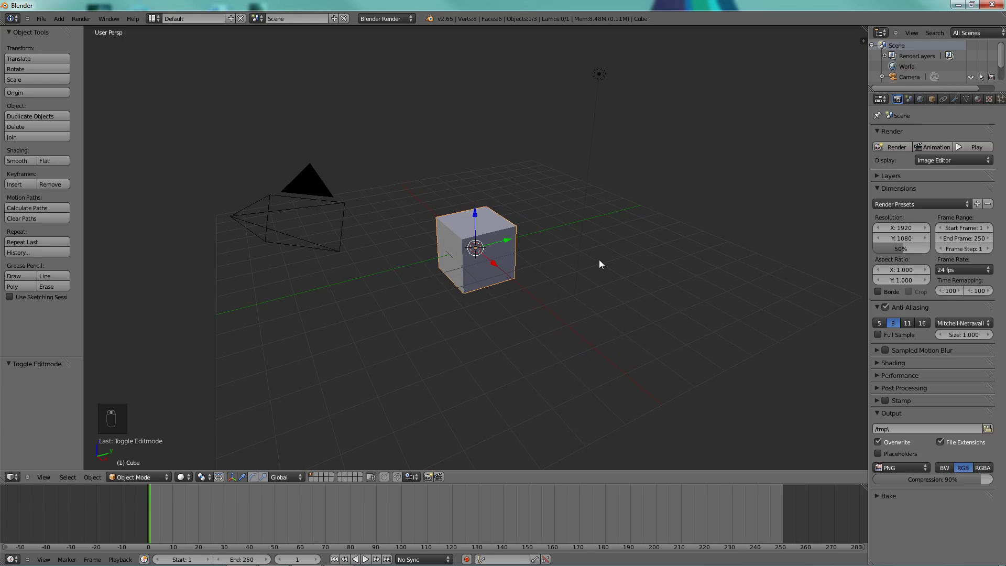
{"action": "right_click", "coordinate": [599, 74]}
{"action": "right_click", "coordinate": [313, 195], "text": "shift"}
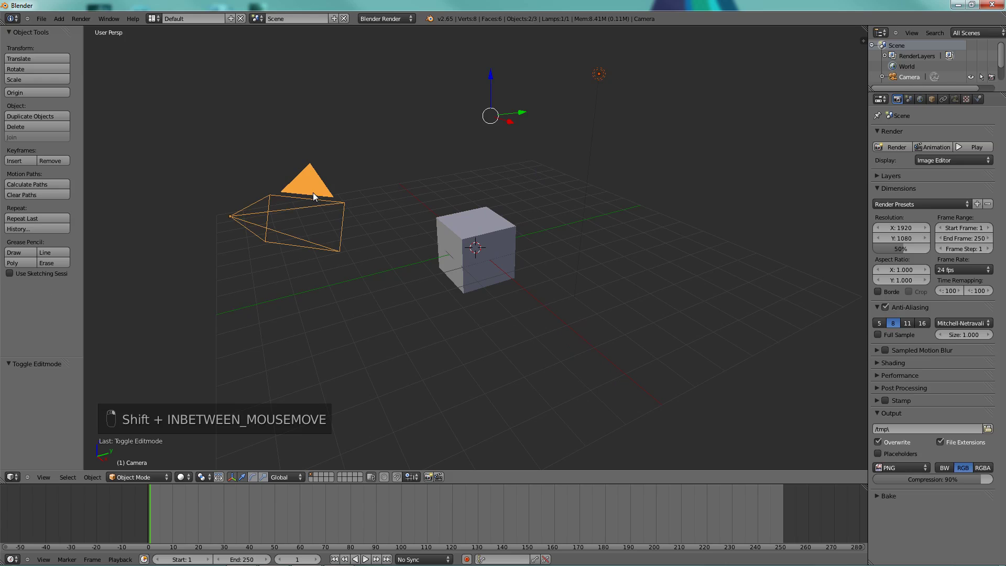
{"action": "key", "text": "m"}
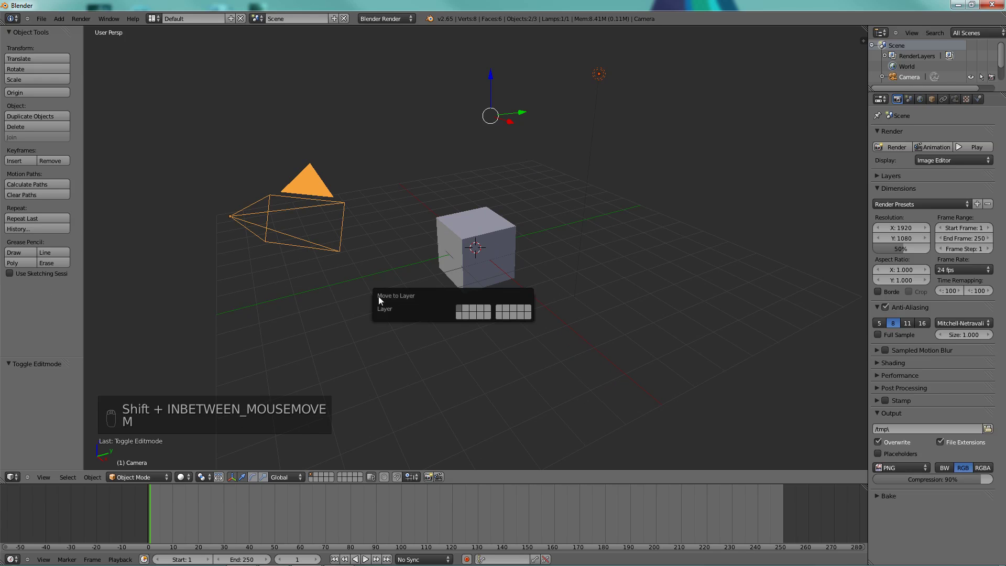
{"action": "left_click", "coordinate": [526, 316]}
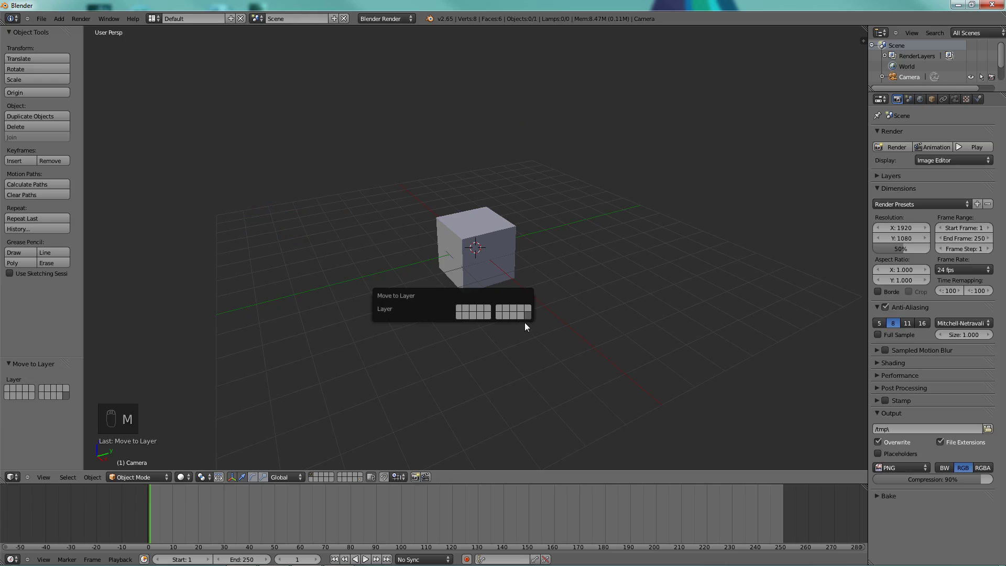
- Add a Bevel modifier to the default cube
{"action": "right_click", "coordinate": [495, 247]}
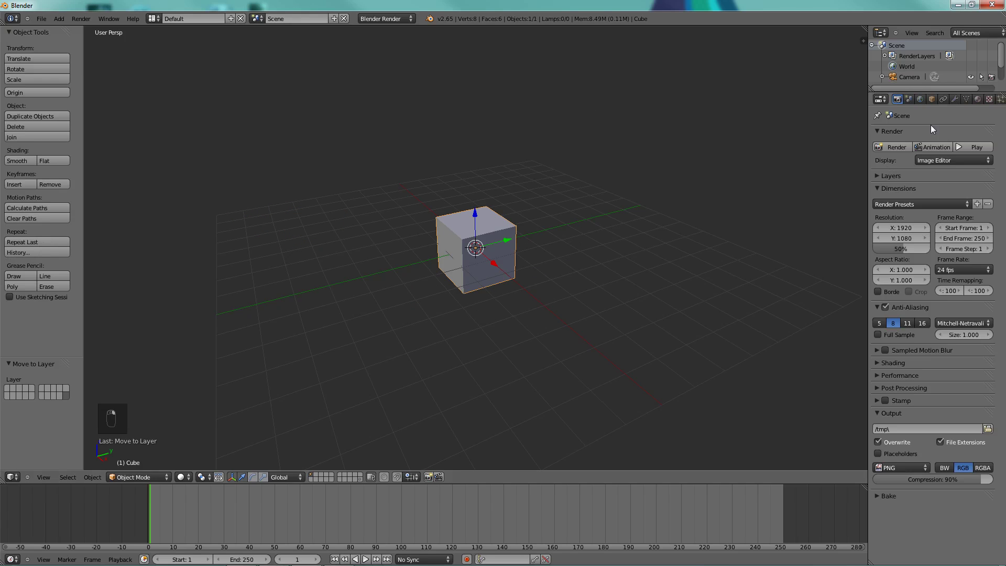
{"action": "left_click", "coordinate": [955, 99]}
{"action": "left_click", "coordinate": [920, 135]}
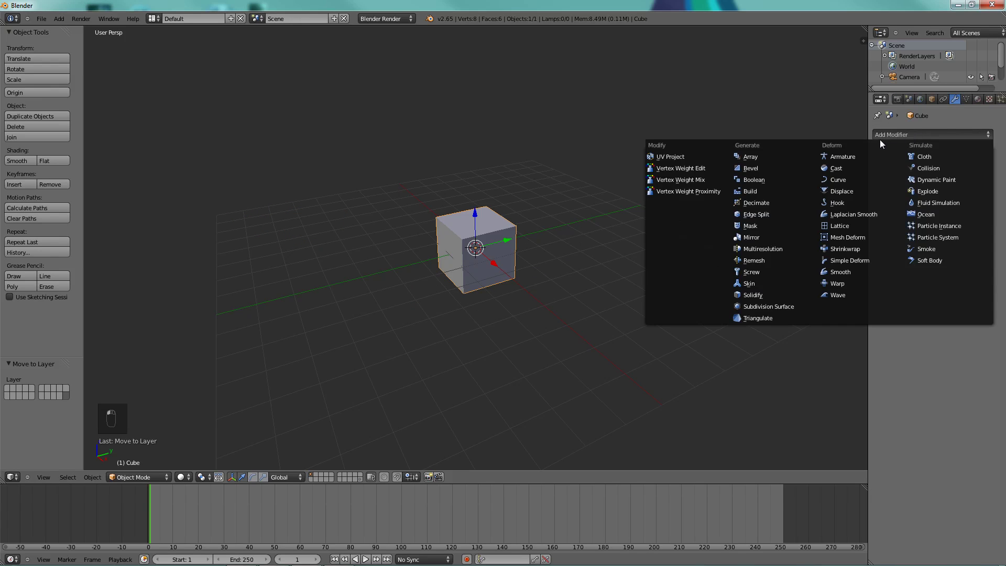
{"action": "left_click", "coordinate": [768, 168]}
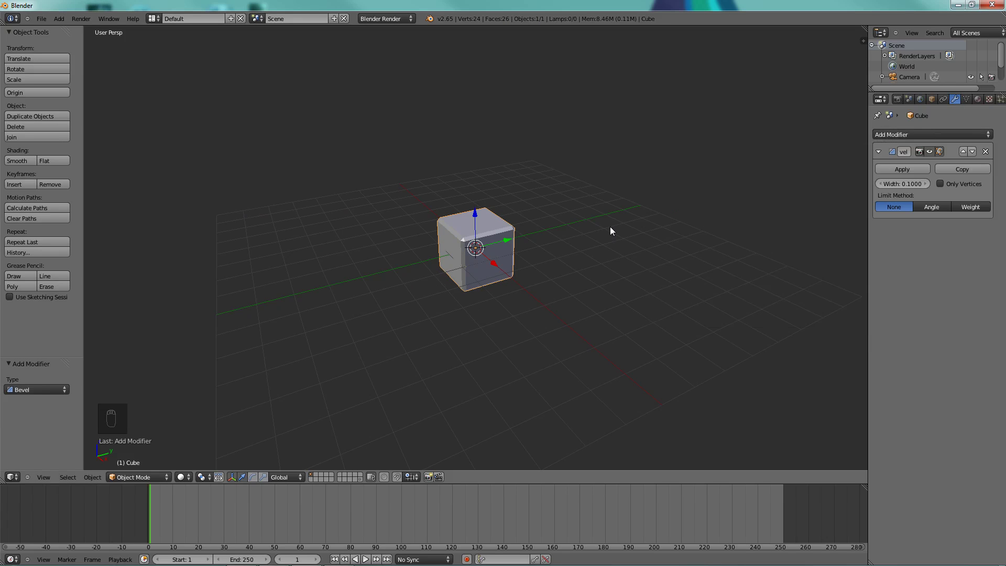
- Set the cube's Bevel modifier to a width of 0.55 with Only Vertices enabled, and apply it
{"action": "key", "text": "KP_Decimal"}
{"action": "scroll", "coordinate": [605, 212], "scroll_direction": "down", "scroll_amount": 2}
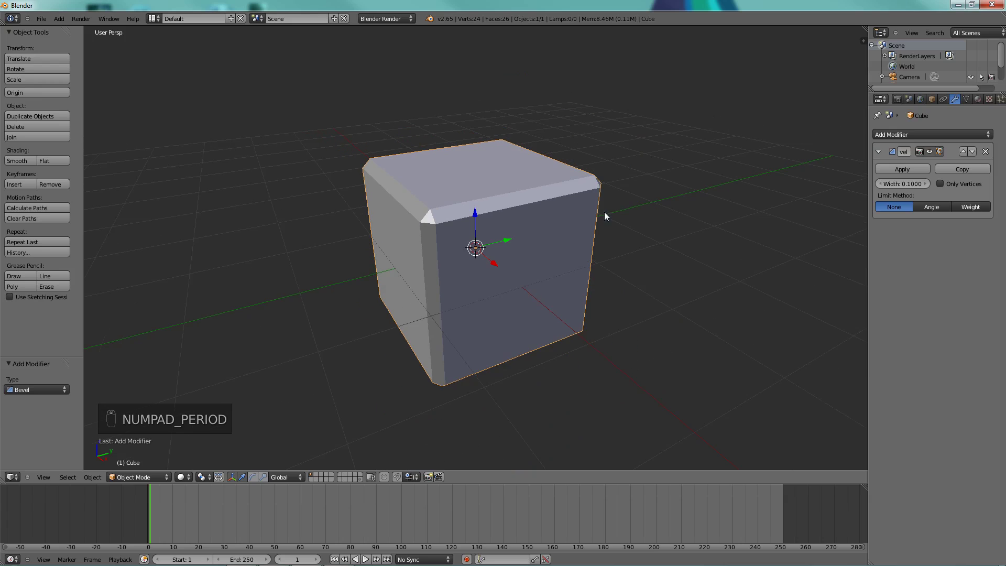
{"action": "left_click", "coordinate": [885, 186]}
{"action": "type", "text": "0.55"}
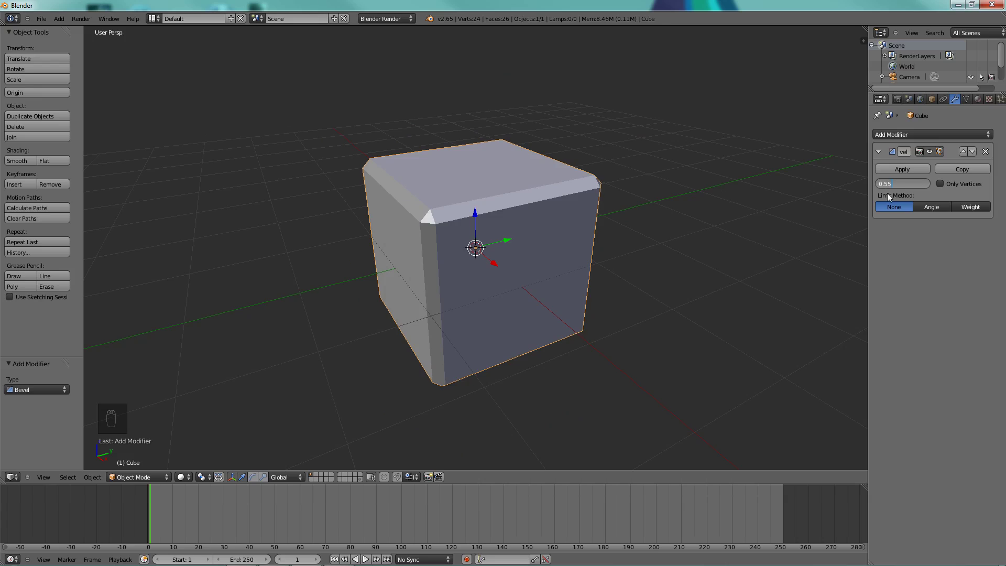
{"action": "key", "text": "Return"}
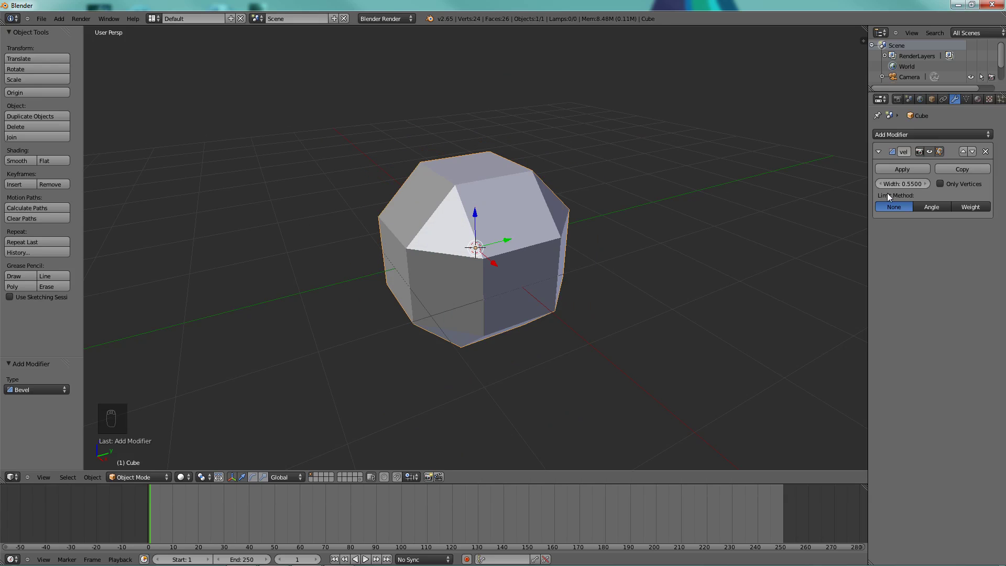
{"action": "left_click", "coordinate": [942, 184]}
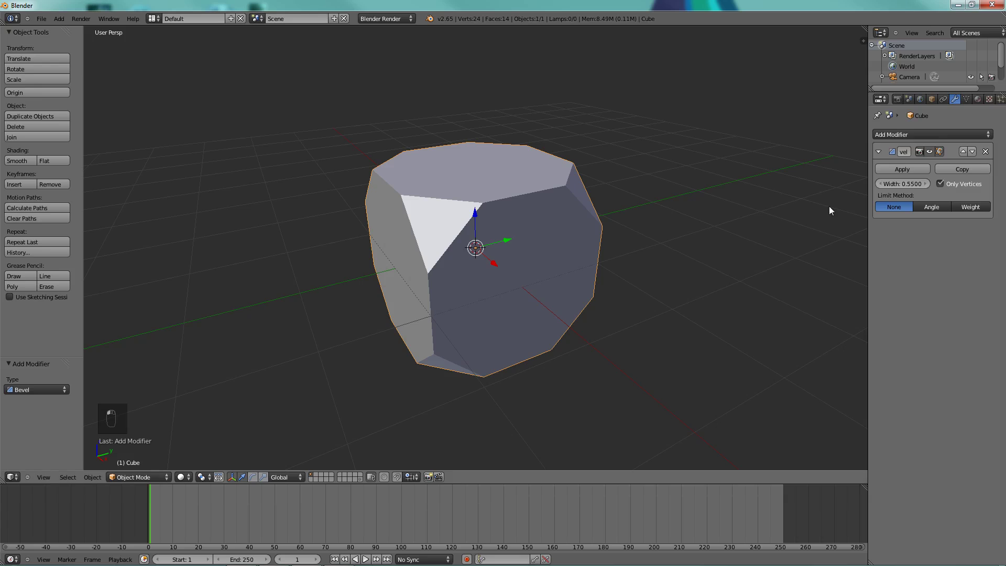
{"action": "left_click", "coordinate": [898, 169]}
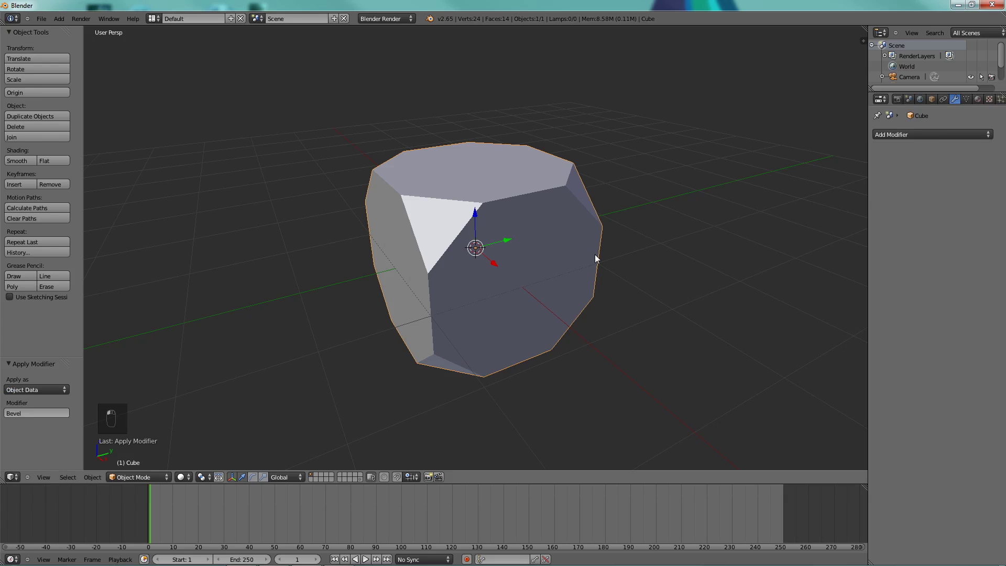
- In Edit Mode, select all eight triangular corner faces of the cube and subdivide them
{"action": "key", "text": "Tab"}
{"action": "middle_click_drag", "start_coordinate": [519, 232], "coordinate": [525, 235]}
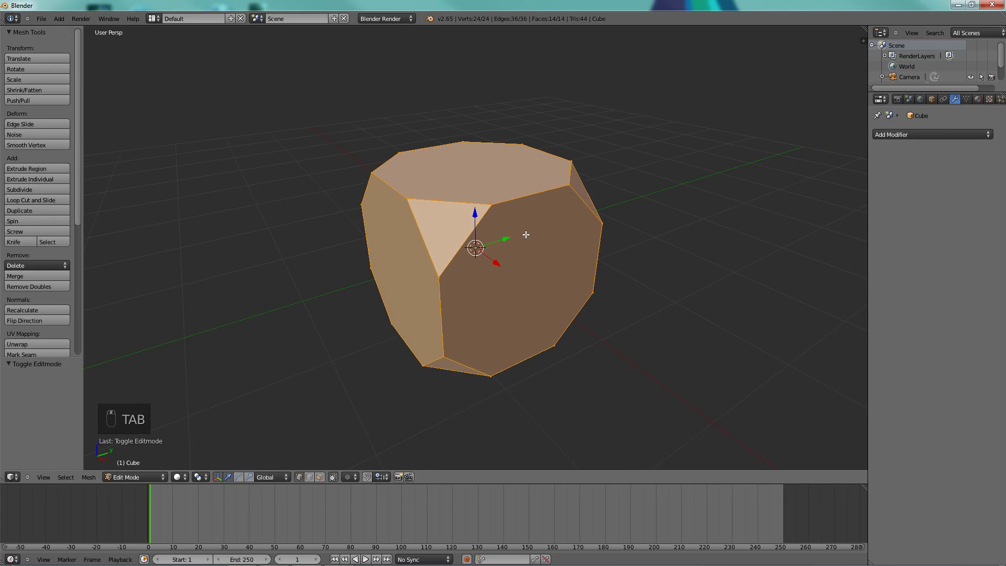
{"action": "right_click", "coordinate": [445, 231]}
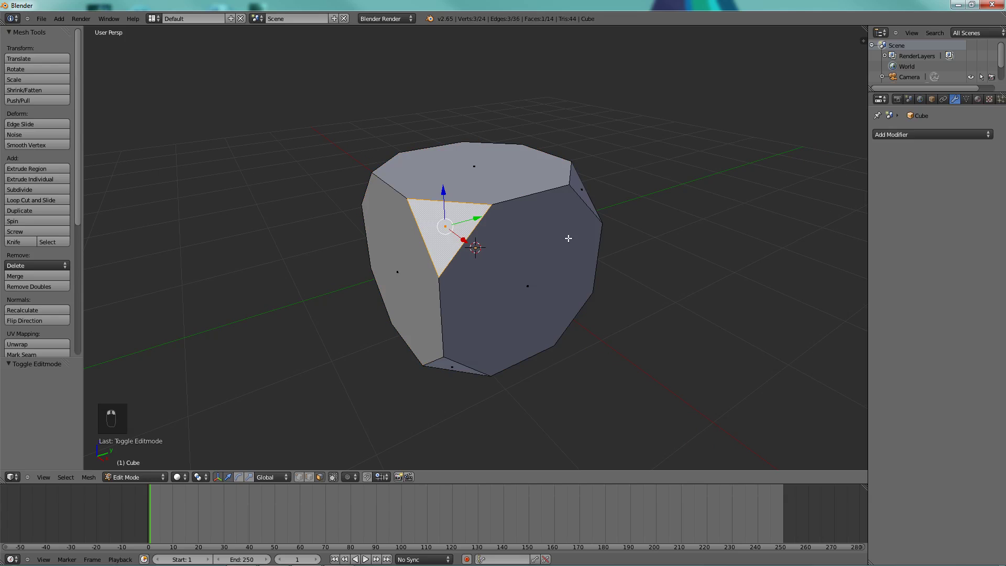
{"action": "middle_click_drag", "start_coordinate": [502, 255], "coordinate": [507, 235]}
{"action": "right_click", "coordinate": [478, 231], "text": "shift"}
{"action": "right_click", "coordinate": [499, 353], "text": "shift"}
{"action": "right_click", "coordinate": [545, 212], "text": "shift"}
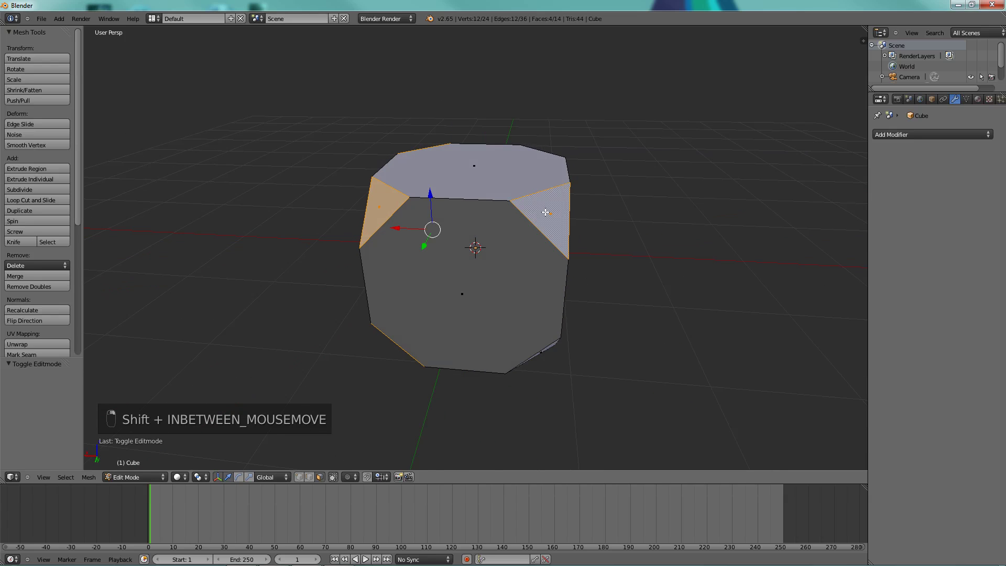
{"action": "middle_click_drag", "start_coordinate": [587, 259], "coordinate": [484, 329]}
{"action": "right_click", "coordinate": [484, 343], "text": "shift"}
{"action": "middle_click_drag", "start_coordinate": [536, 262], "coordinate": [375, 273]}
{"action": "right_click", "coordinate": [490, 204], "text": "shift"}
{"action": "right_click", "coordinate": [502, 354], "text": "shift"}
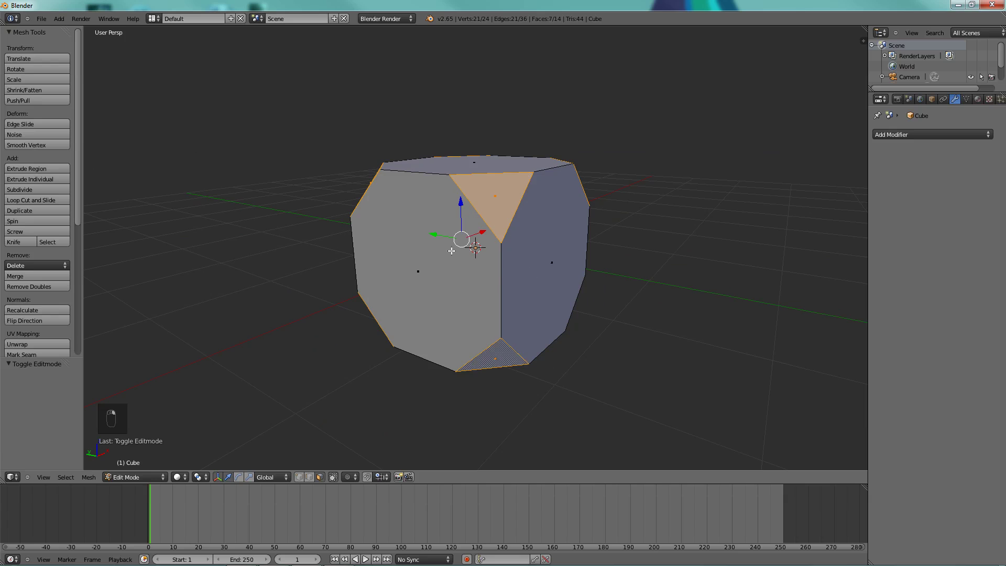
{"action": "middle_click_drag", "start_coordinate": [451, 251], "coordinate": [501, 319]}
{"action": "right_click", "coordinate": [501, 319], "text": "shift"}
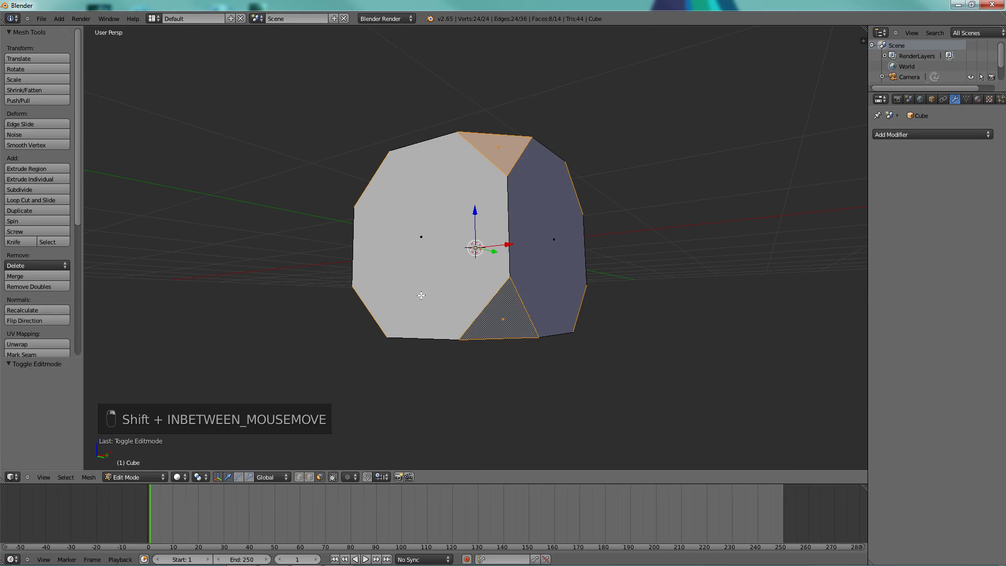
{"action": "middle_click_drag", "start_coordinate": [422, 296], "coordinate": [395, 334]}
{"action": "key", "text": "w"}
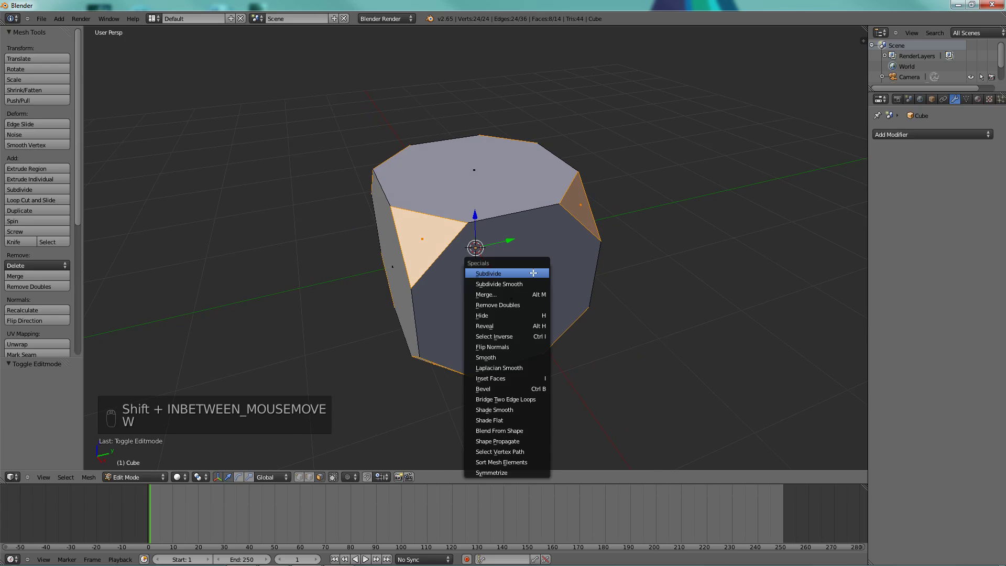
{"action": "left_click", "coordinate": [533, 273]}
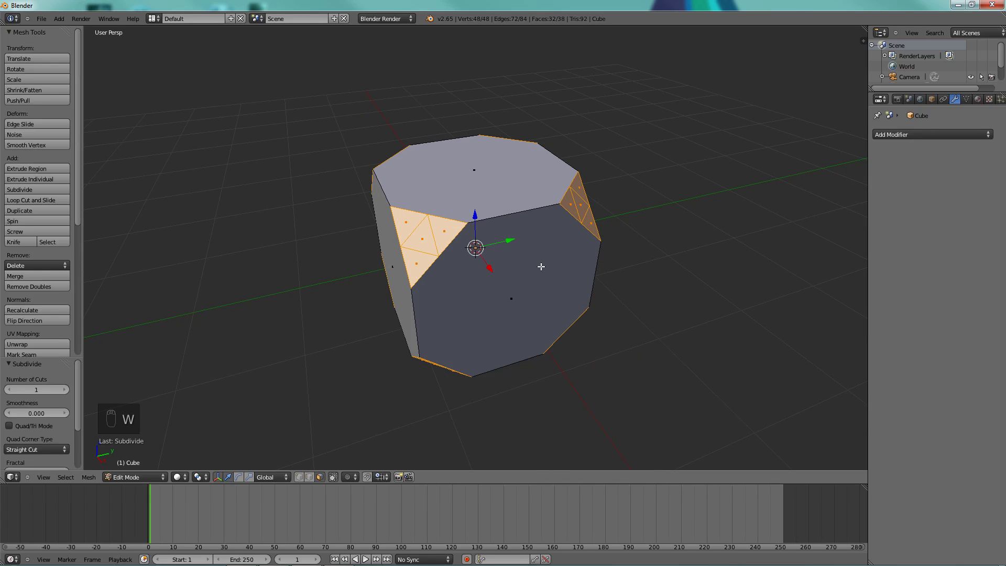
- Select the six large side faces of the cube and delete them with the Only Faces option
{"action": "right_click", "coordinate": [525, 297]}
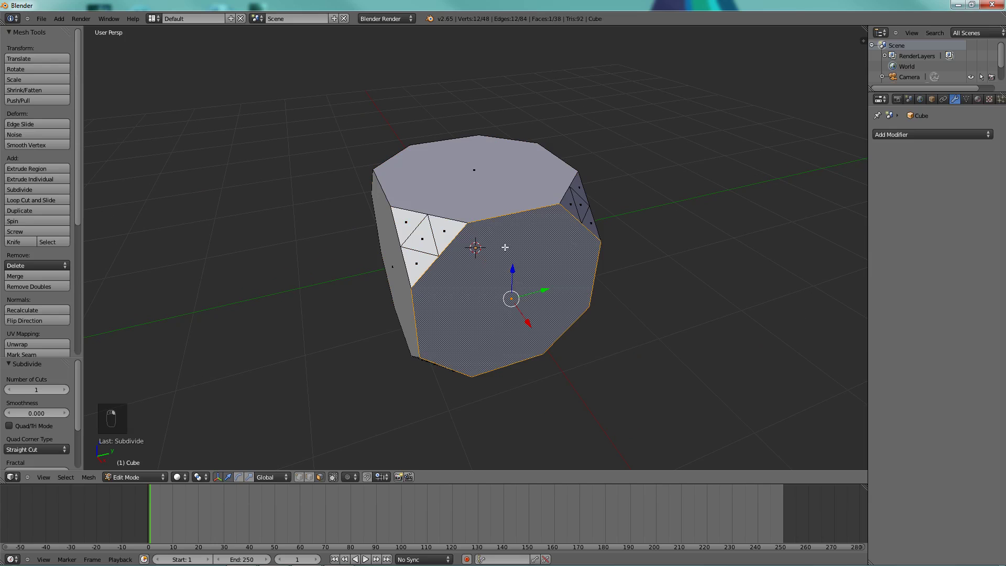
{"action": "right_click", "coordinate": [481, 184], "text": "shift"}
{"action": "right_click", "coordinate": [392, 267], "text": "shift"}
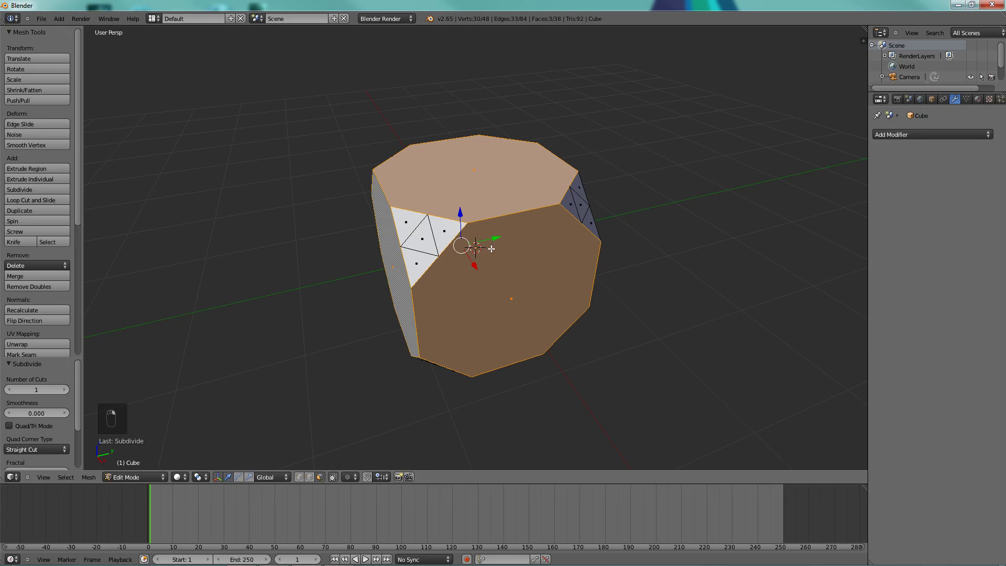
{"action": "middle_click_drag", "start_coordinate": [491, 248], "coordinate": [492, 297]}
{"action": "right_click", "coordinate": [492, 297], "text": "shift"}
{"action": "middle_click_drag", "start_coordinate": [573, 274], "coordinate": [676, 298]}
{"action": "right_click", "coordinate": [472, 256], "text": "shift"}
{"action": "middle_click_drag", "start_coordinate": [552, 262], "coordinate": [658, 281]}
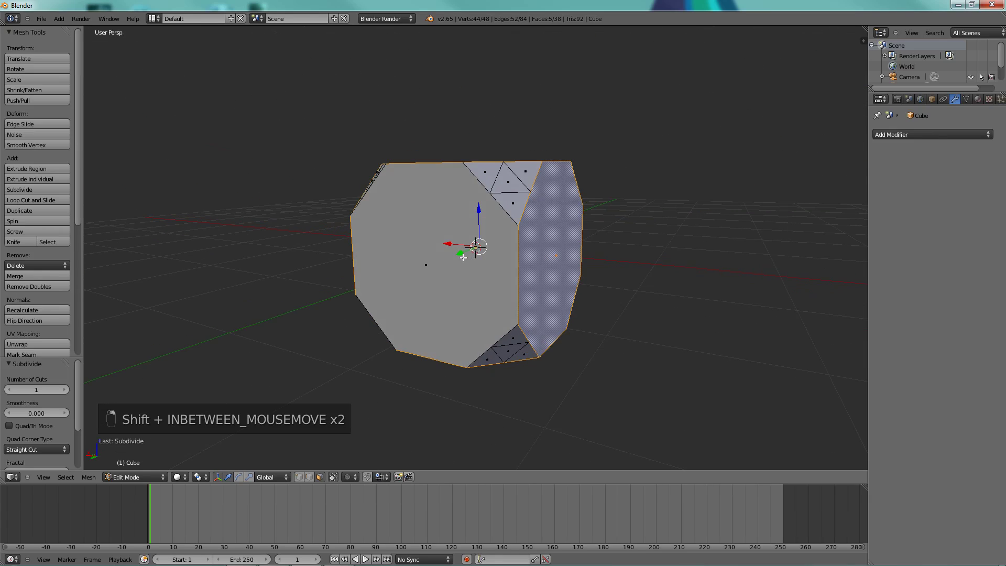
{"action": "right_click", "coordinate": [462, 257], "text": "shift"}
{"action": "middle_click_drag", "start_coordinate": [490, 322], "coordinate": [544, 339]}
{"action": "key", "text": "x"}
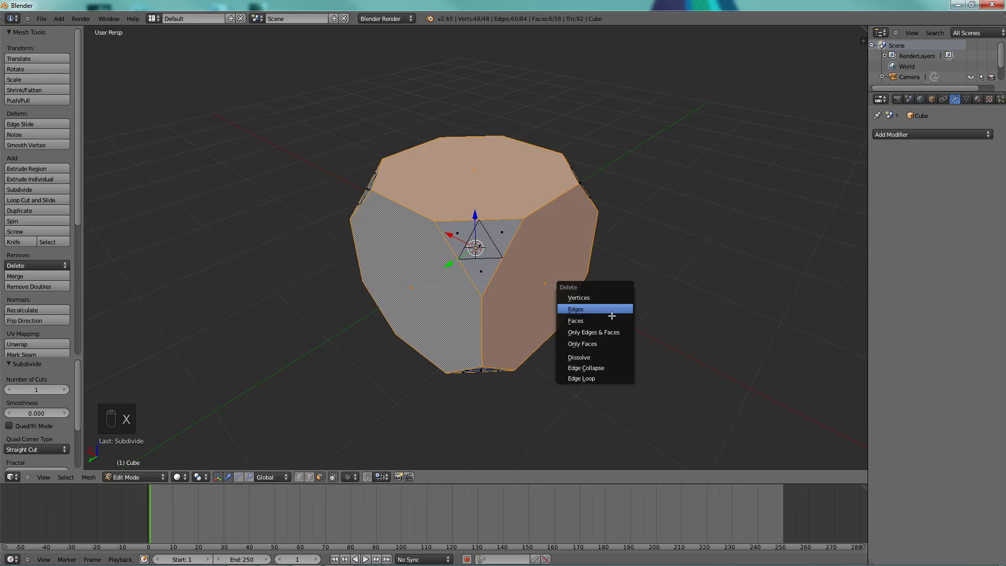
{"action": "left_click", "coordinate": [596, 345]}
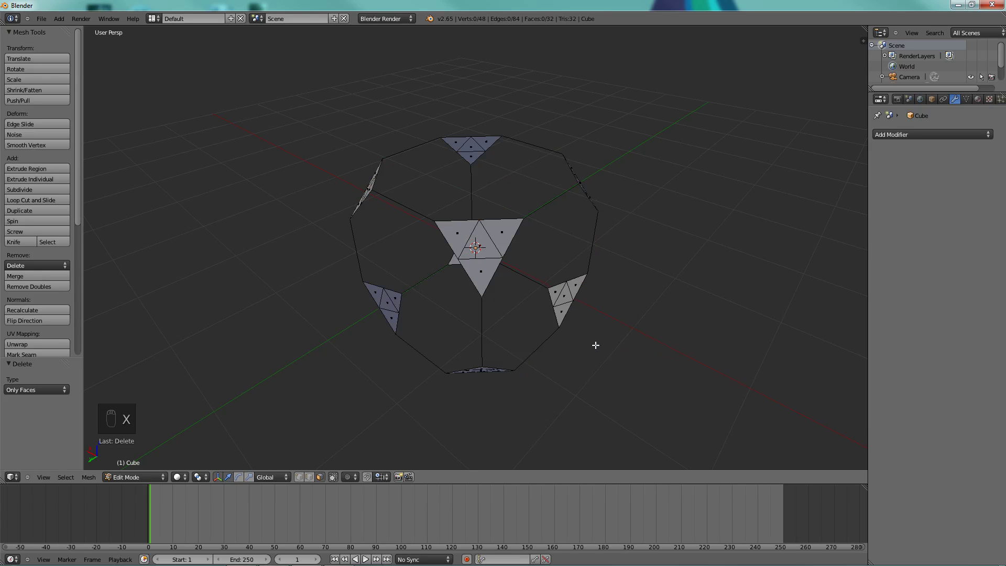
- In edge selection mode, select the twelve straight edges linking the corner triangles and subdivide them
{"action": "left_click", "coordinate": [308, 476]}
{"action": "right_click", "coordinate": [410, 200], "text": "shift"}
{"action": "right_click", "coordinate": [415, 152], "text": "shift"}
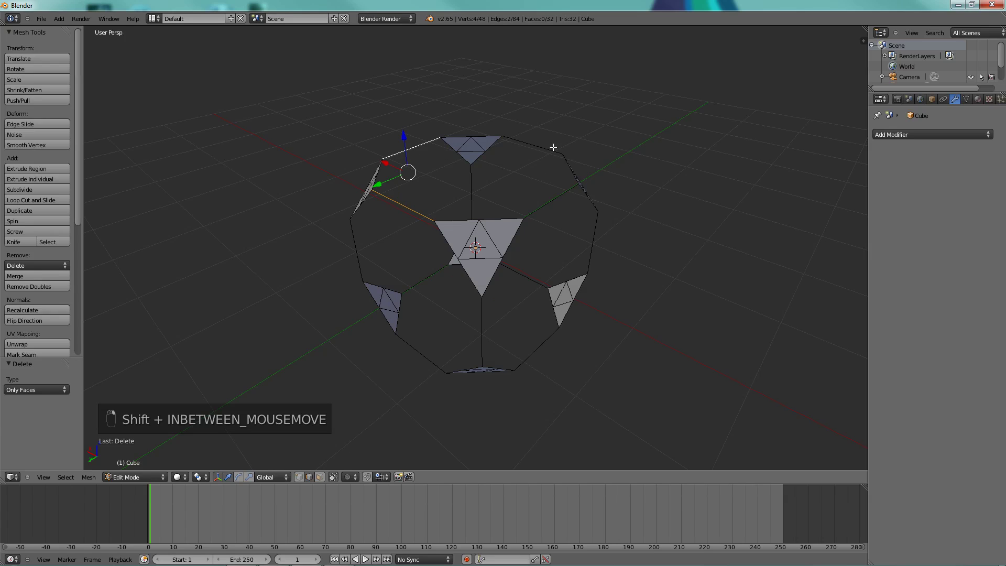
{"action": "right_click", "coordinate": [554, 147], "text": "shift"}
{"action": "right_click", "coordinate": [521, 207], "text": "shift"}
{"action": "right_click", "coordinate": [594, 237], "text": "shift"}
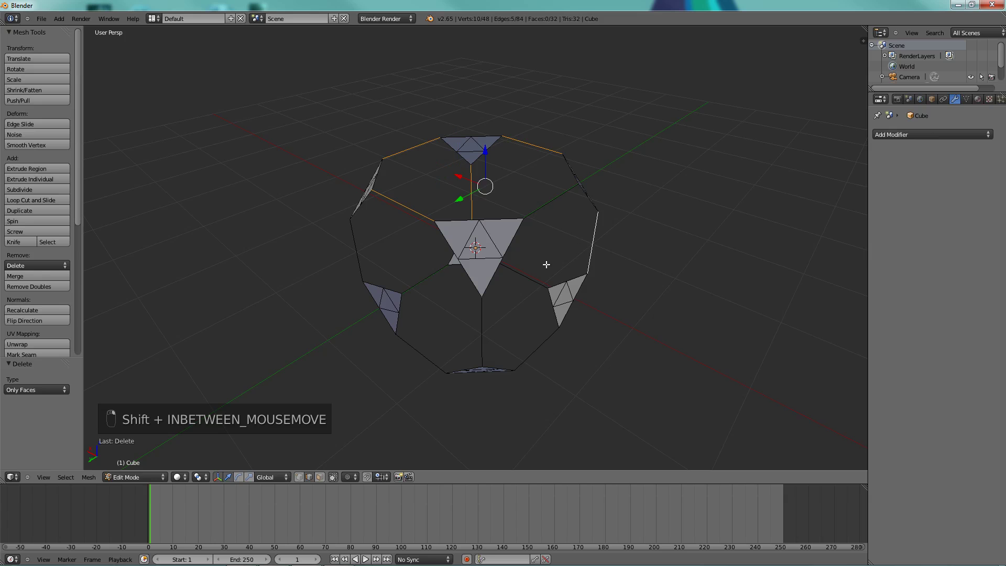
{"action": "right_click", "coordinate": [525, 277], "text": "shift"}
{"action": "right_click", "coordinate": [491, 318], "text": "shift"}
{"action": "right_click", "coordinate": [539, 347], "text": "shift"}
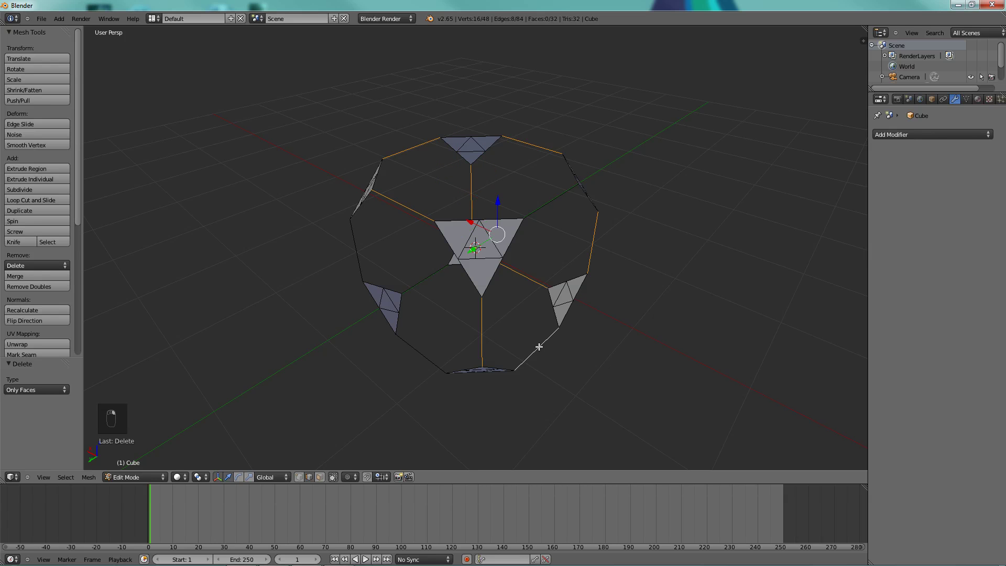
{"action": "right_click", "coordinate": [357, 261], "text": "shift"}
{"action": "right_click", "coordinate": [412, 342], "text": "shift"}
{"action": "middle_click_drag", "start_coordinate": [498, 260], "coordinate": [400, 272]}
{"action": "right_click", "coordinate": [485, 231], "text": "shift"}
{"action": "right_click", "coordinate": [468, 256], "text": "shift"}
{"action": "key", "text": "w"}
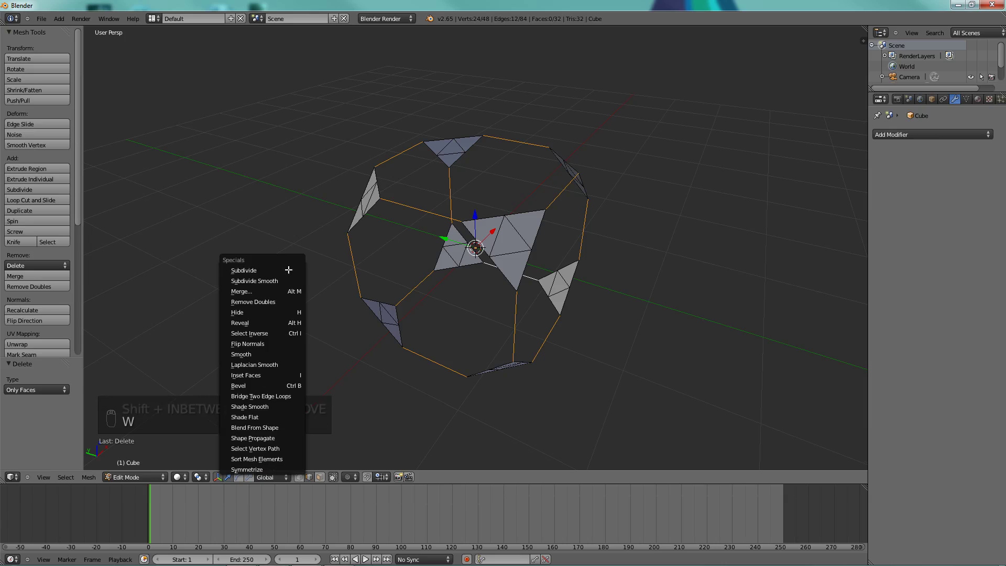
{"action": "left_click", "coordinate": [288, 270]}
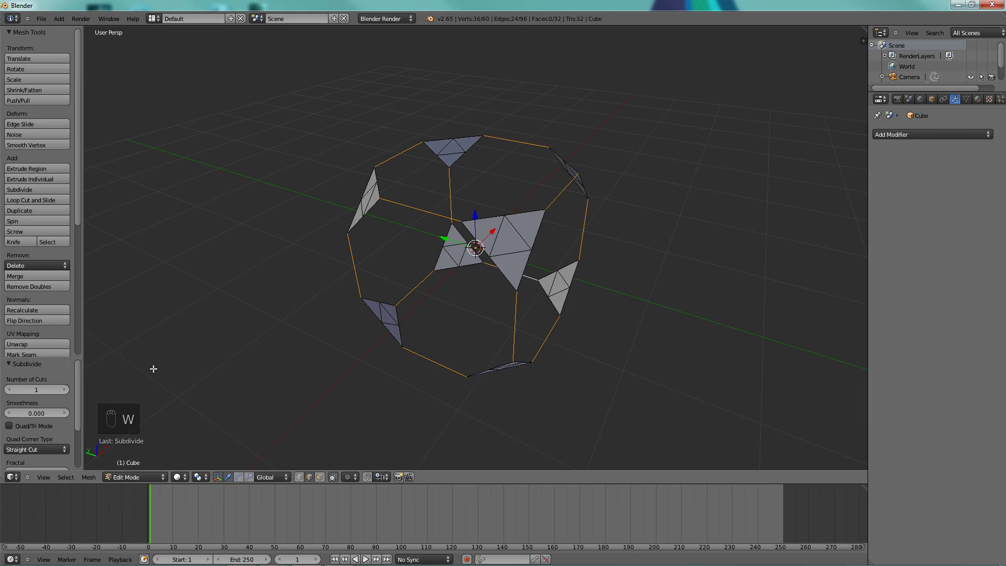
- Set the edge subdivision to 3 cuts and switch to vertex selection mode to inspect the added vertices
{"action": "left_click", "coordinate": [65, 389]}
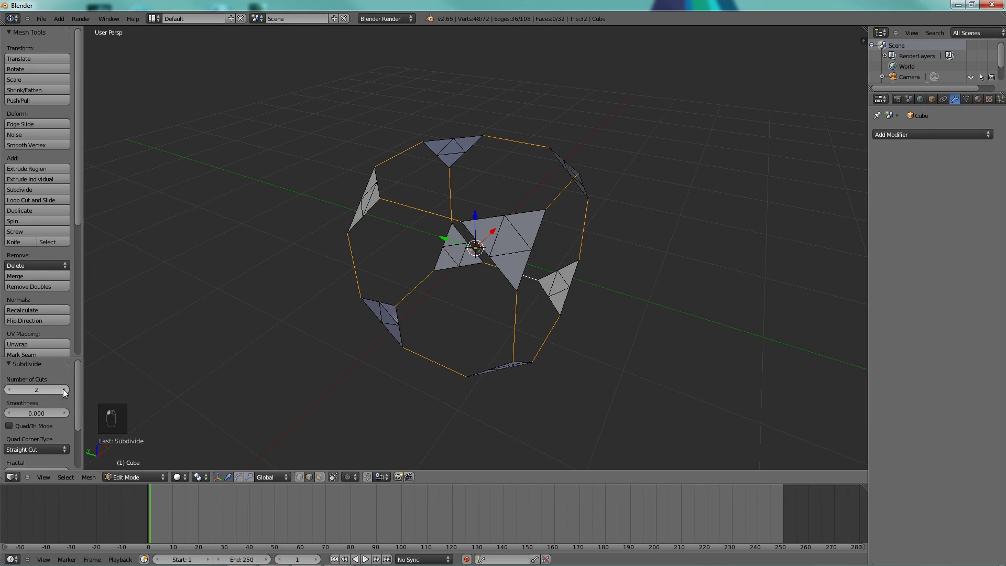
{"action": "left_click", "coordinate": [300, 478]}
{"action": "middle_click_drag", "start_coordinate": [465, 278], "coordinate": [155, 349]}
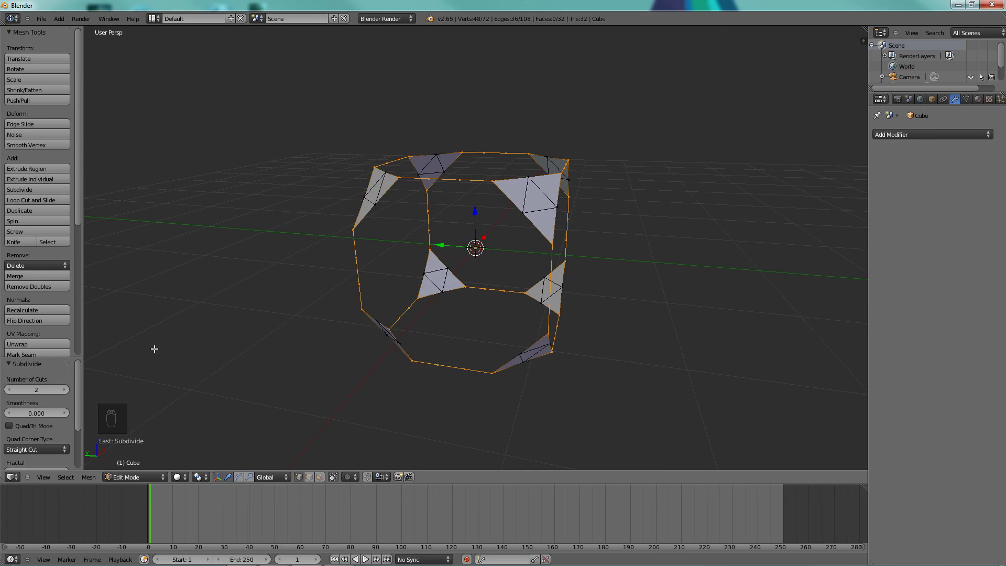
{"action": "left_click", "coordinate": [63, 388]}
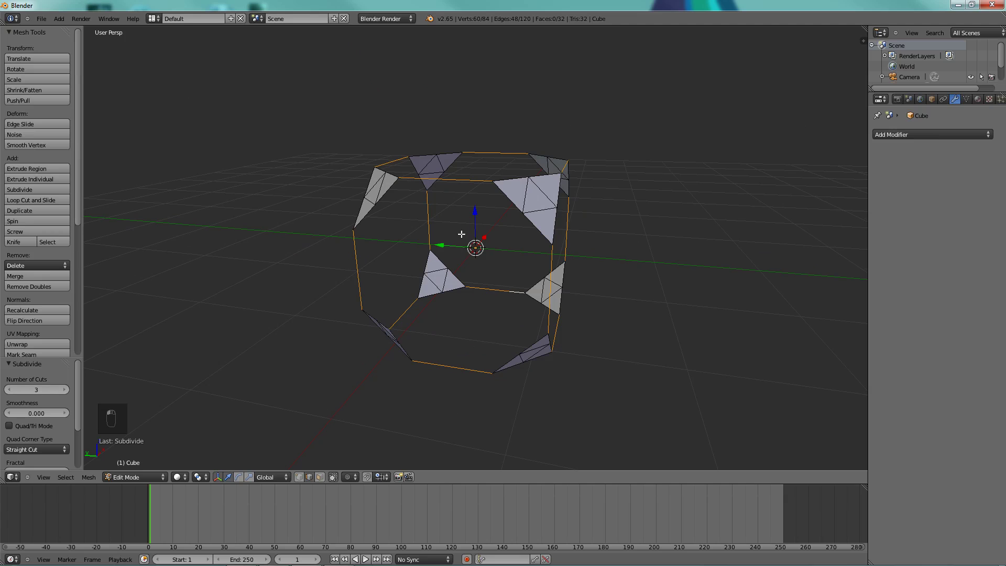
{"action": "middle_click_drag", "start_coordinate": [477, 267], "coordinate": [462, 294]}
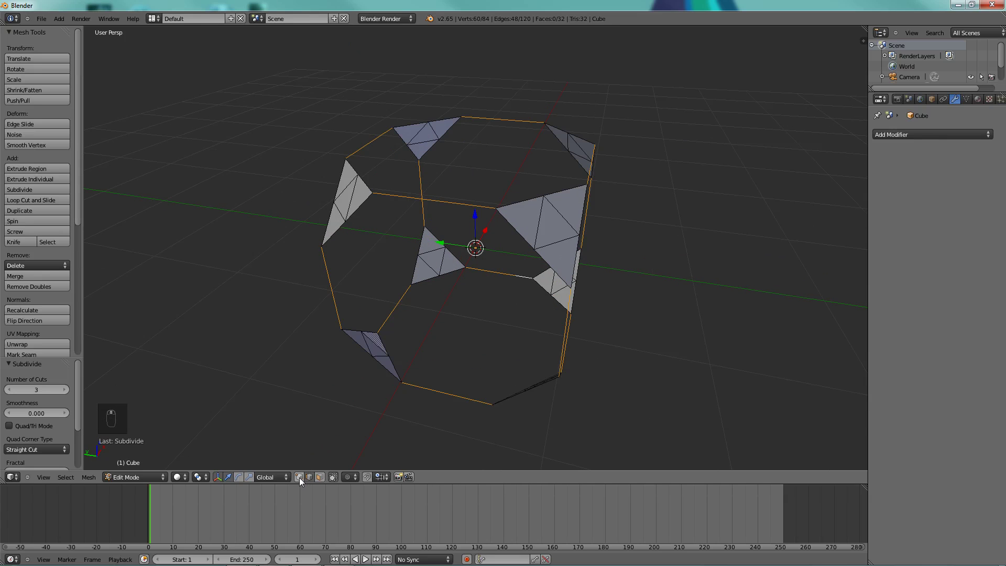
{"action": "middle_click_drag", "start_coordinate": [508, 267], "coordinate": [538, 258]}
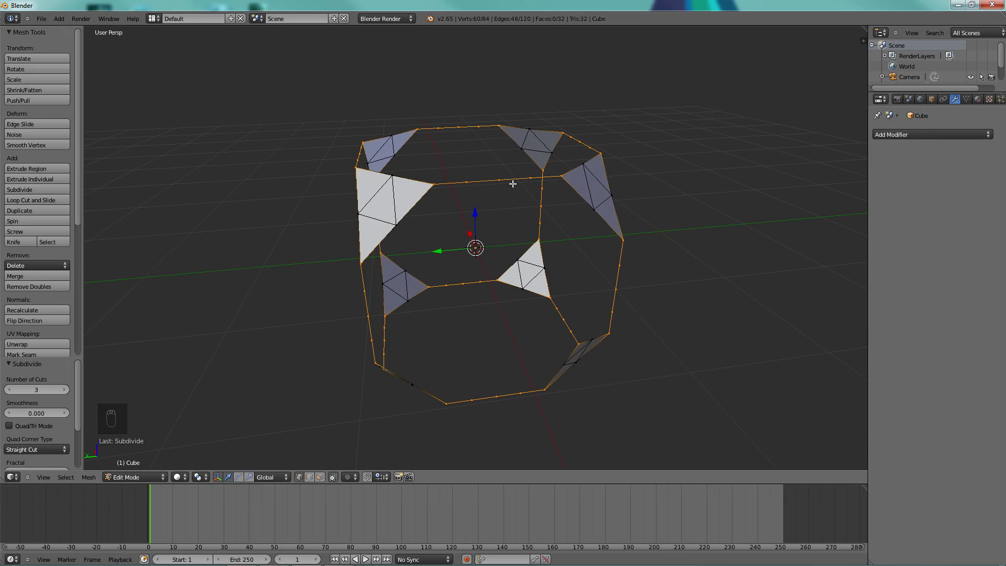
{"action": "middle_click_drag", "start_coordinate": [512, 184], "coordinate": [559, 222]}
- Return to Object Mode and move the open cube frame to layer 11
{"action": "key", "text": "Tab"}
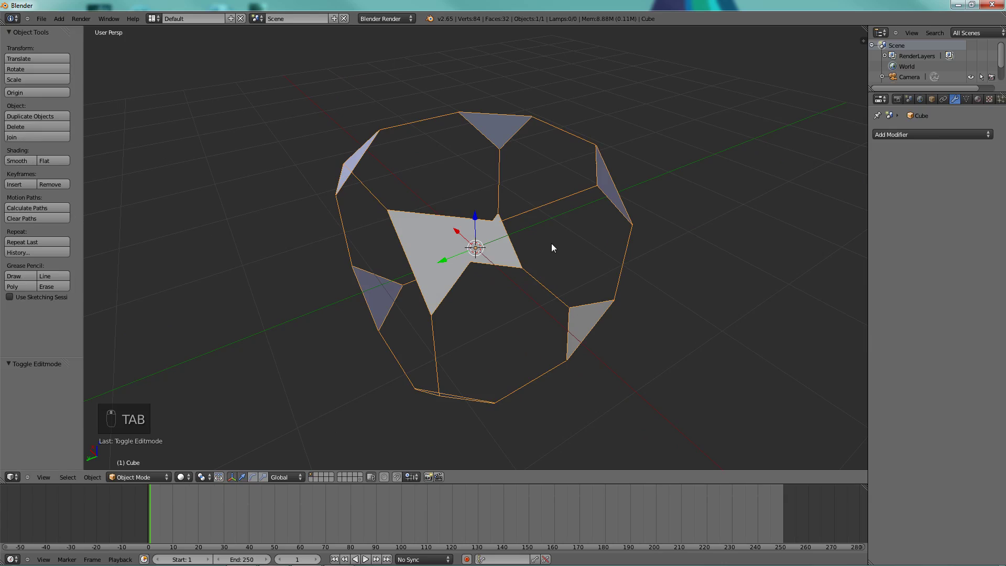
{"action": "key", "text": "m"}
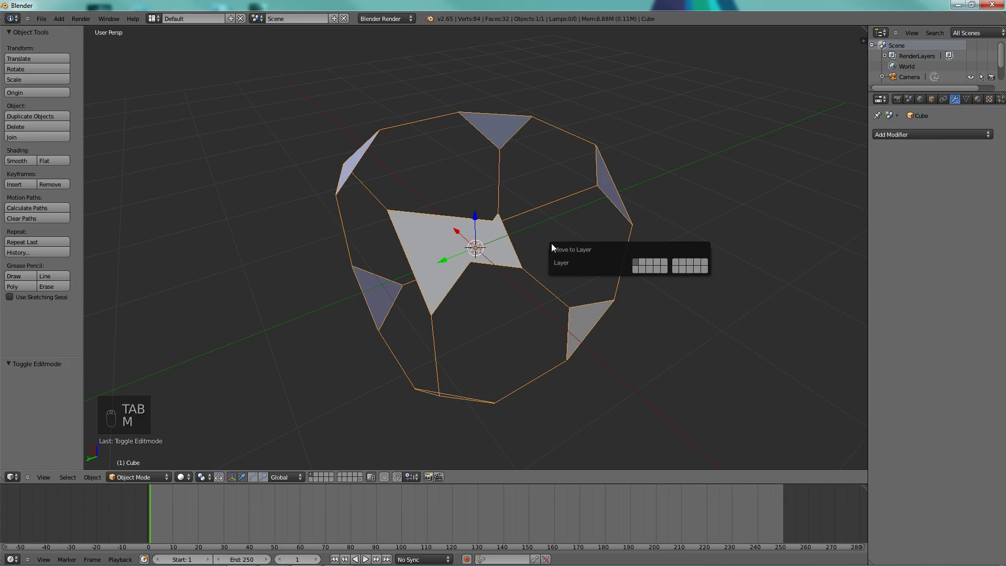
{"action": "left_click", "coordinate": [639, 270]}
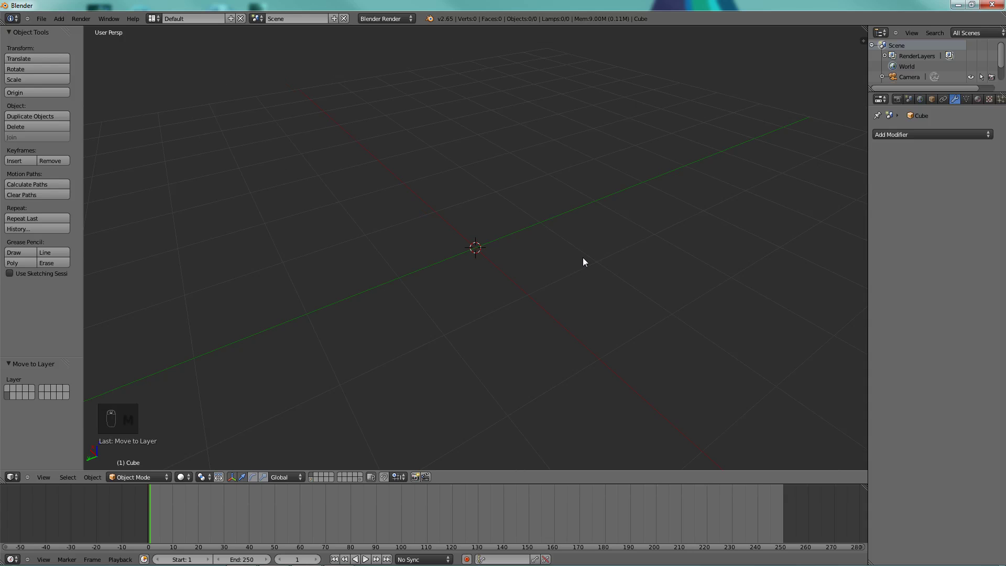
- Add a plane mesh at the centre of the now empty layer
{"action": "key", "text": "shift+a"}
{"action": "mouse_move", "coordinate": [581, 257]}
{"action": "left_click", "coordinate": [612, 259]}
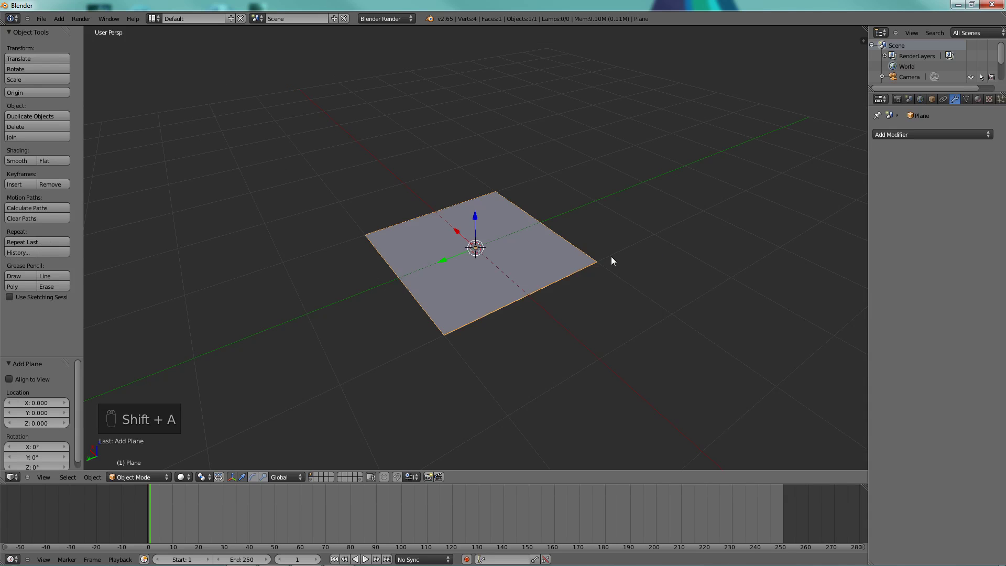
{"action": "scroll", "coordinate": [502, 264], "scroll_direction": "up", "scroll_amount": 1}
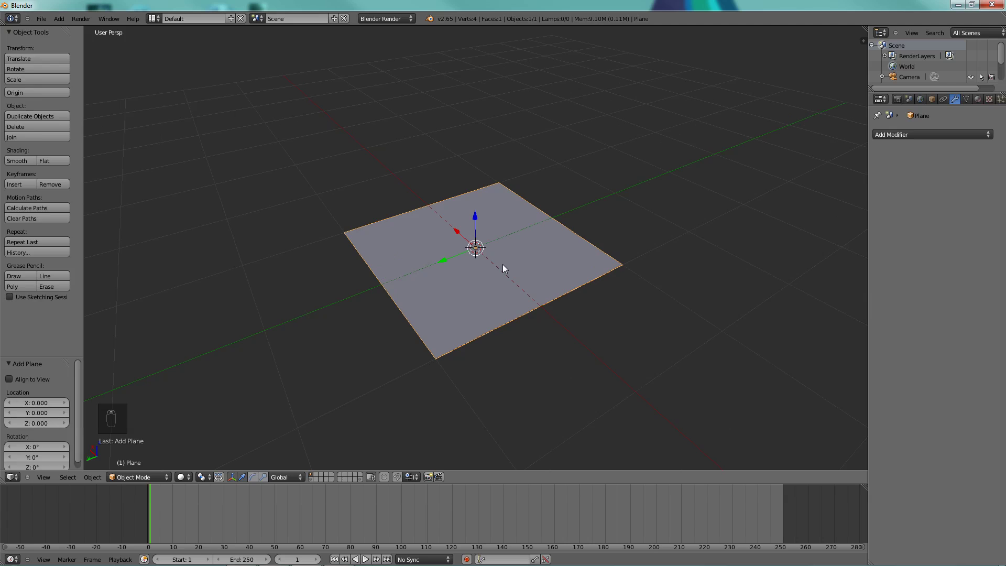
- In Edit Mode, divide the plane into a three-by-three grid with two loop cuts in each direction
{"action": "key", "text": "Tab"}
{"action": "scroll", "coordinate": [485, 241], "scroll_direction": "up", "scroll_amount": 1}
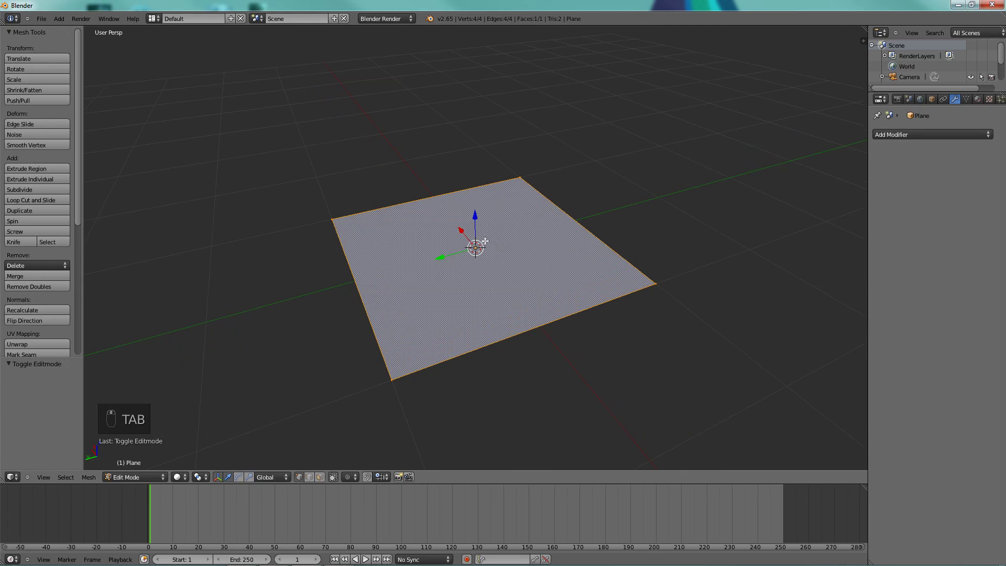
{"action": "key", "text": "ctrl+r"}
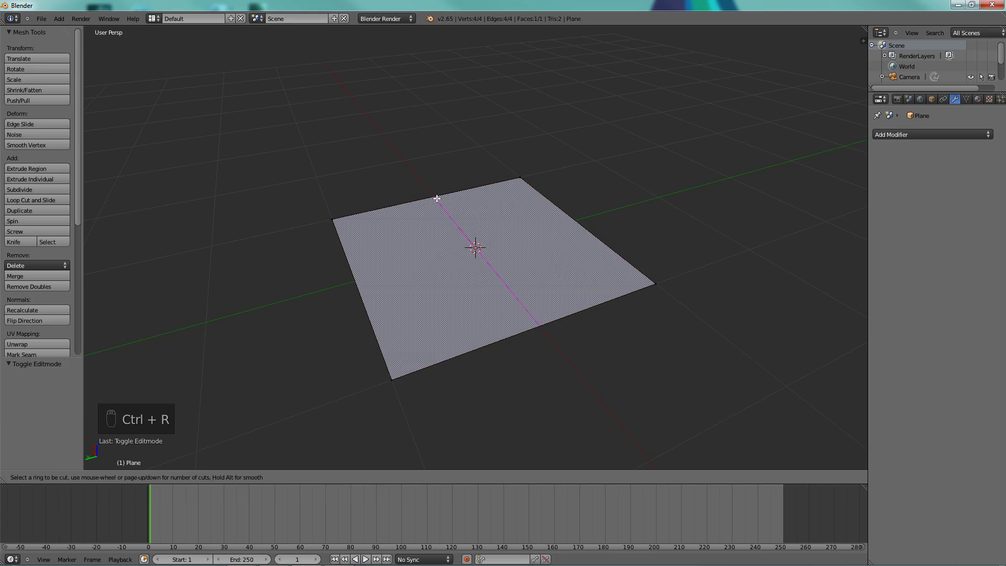
{"action": "scroll", "coordinate": [437, 199], "scroll_direction": "up", "scroll_amount": 1}
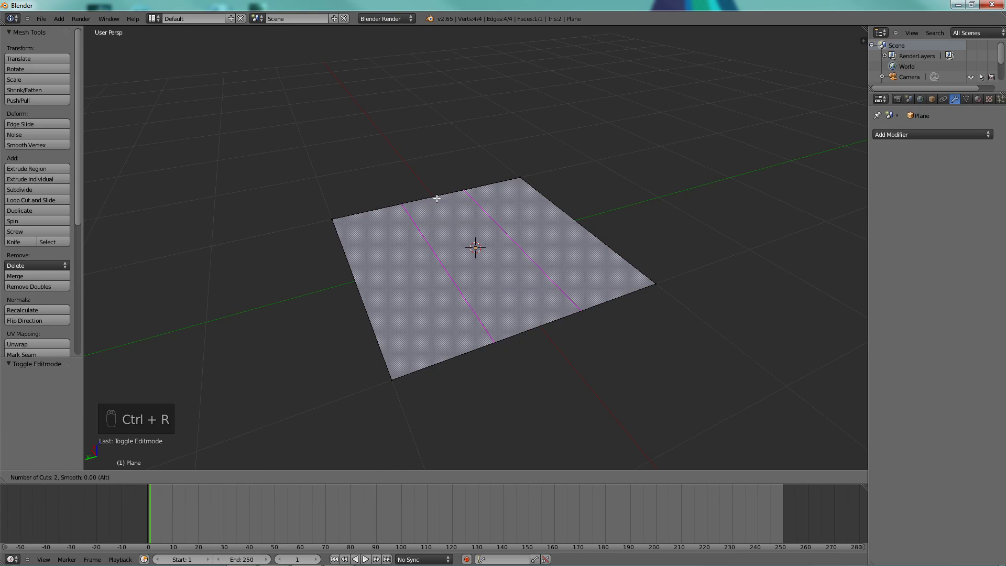
{"action": "left_click", "coordinate": [437, 201]}
{"action": "key", "text": "ctrl+r"}
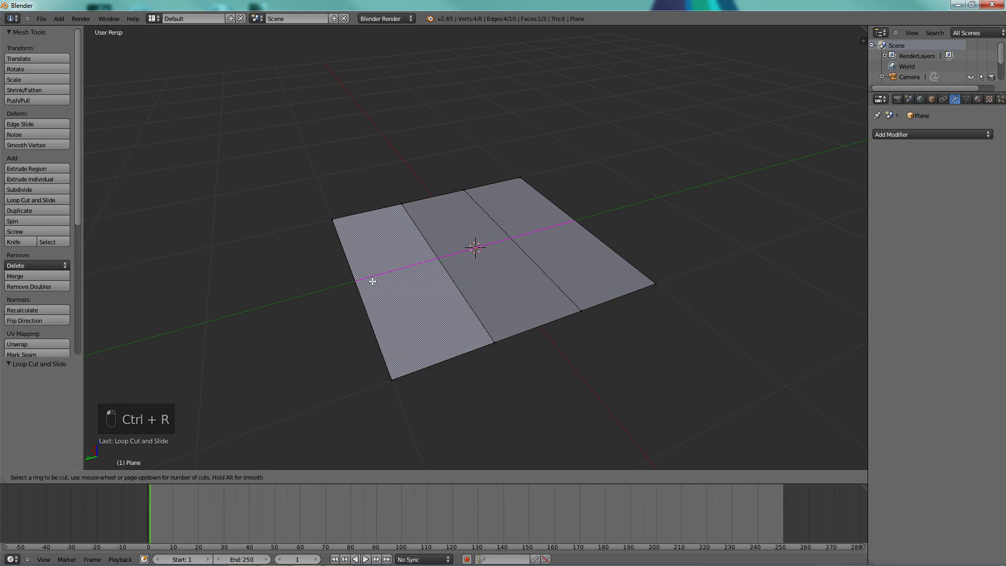
{"action": "scroll", "coordinate": [361, 281], "scroll_direction": "up", "scroll_amount": 1}
{"action": "left_click", "coordinate": [361, 281]}
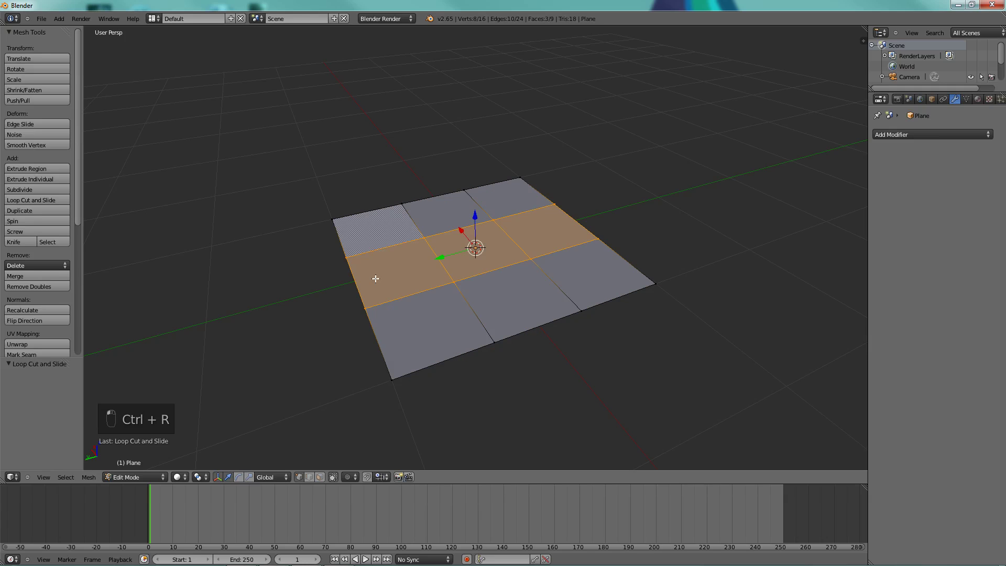
- Halve each of the plane's three columns with a centred loop cut
{"action": "key", "text": "ctrl+r"}
{"action": "left_click", "coordinate": [375, 209]}
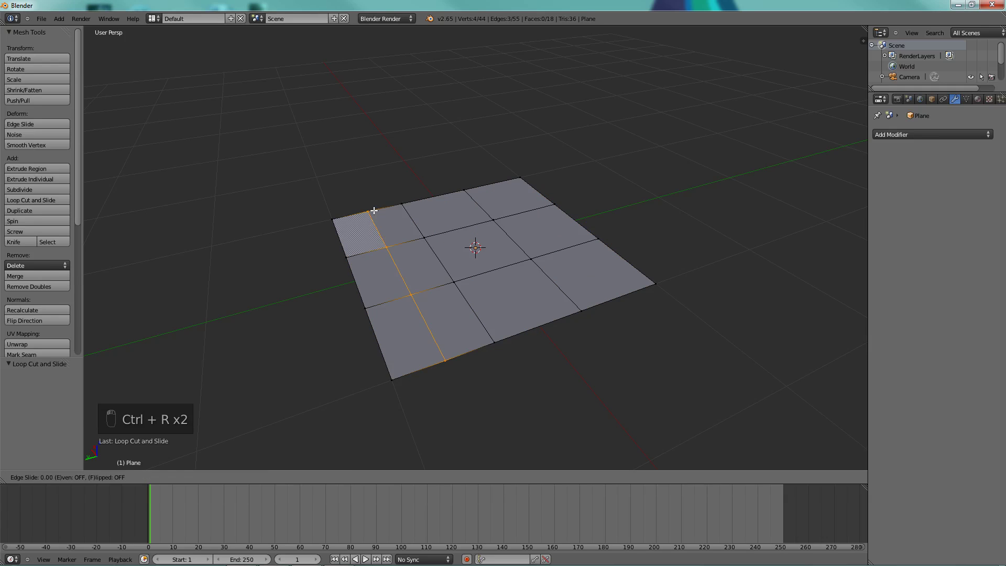
{"action": "left_click", "coordinate": [441, 198]}
{"action": "key", "text": "ctrl+r"}
{"action": "left_click", "coordinate": [440, 198]}
{"action": "left_click", "coordinate": [446, 198]}
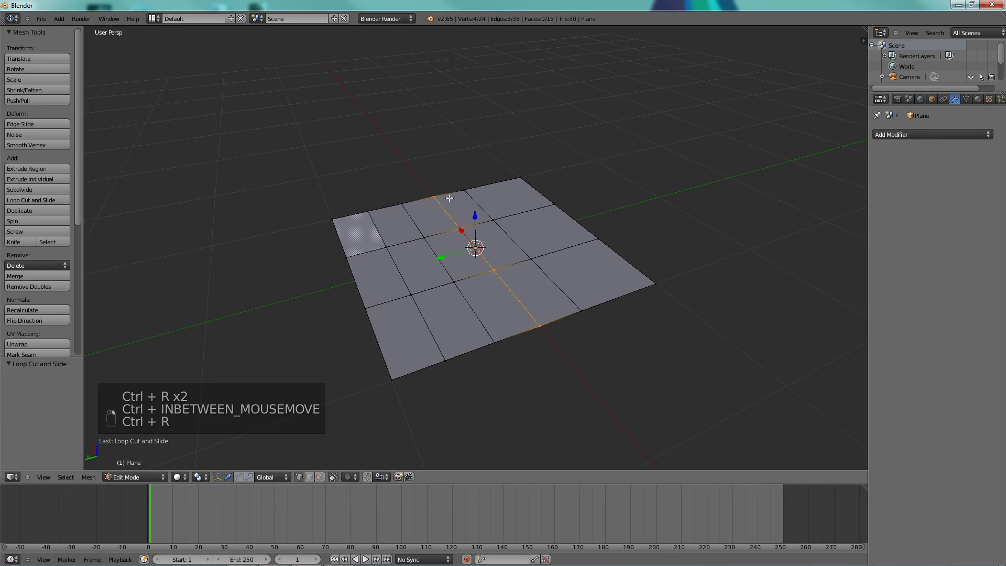
{"action": "key", "text": "ctrl+r"}
{"action": "left_click", "coordinate": [500, 182]}
{"action": "left_click", "coordinate": [502, 185]}
- Halve each of the plane's three rows with a centred loop cut to complete a six-by-six grid
{"action": "key", "text": "ctrl+r"}
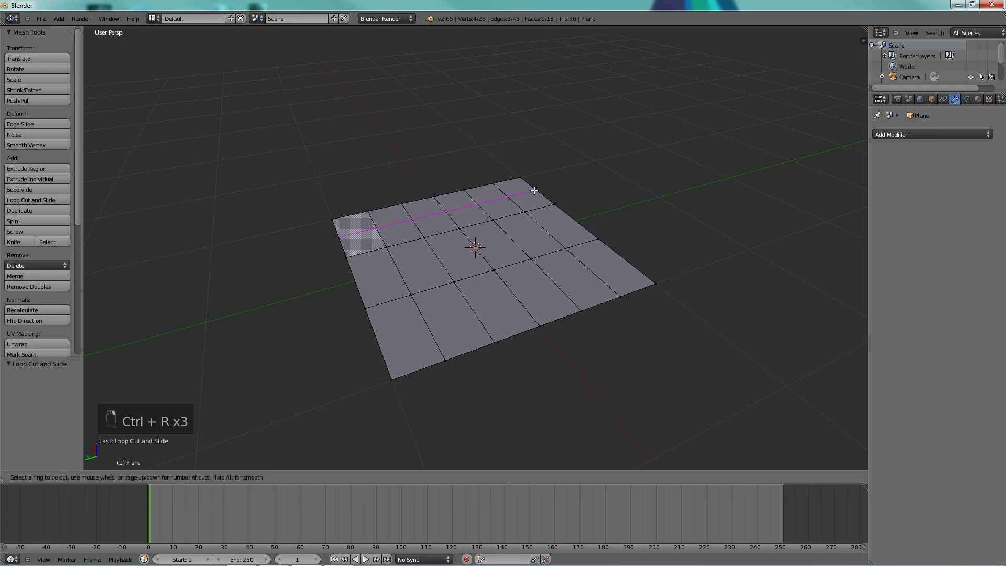
{"action": "left_click", "coordinate": [536, 193]}
{"action": "left_click", "coordinate": [536, 192]}
{"action": "key", "text": "ctrl+r"}
{"action": "left_click", "coordinate": [575, 221]}
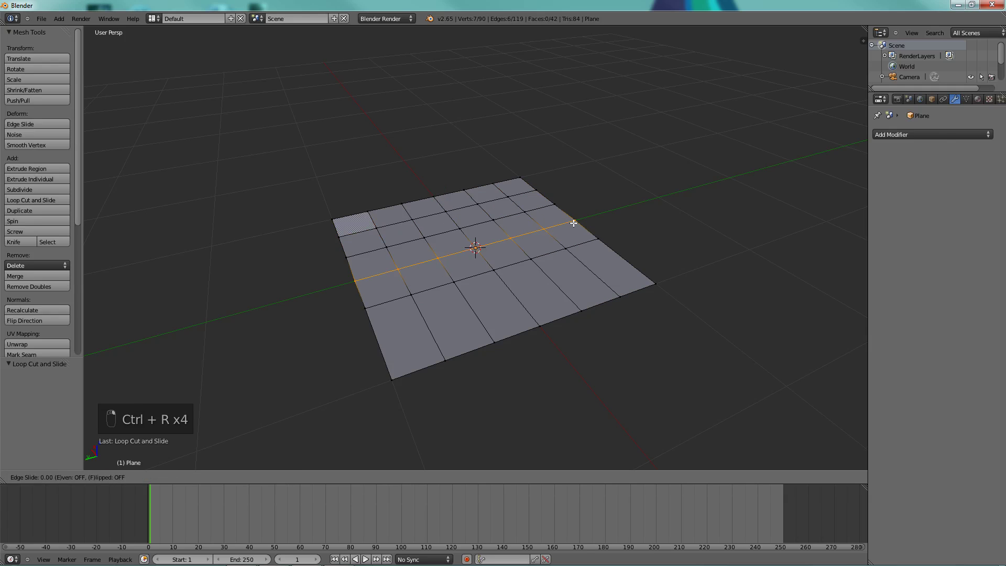
{"action": "left_click", "coordinate": [576, 222]}
{"action": "key", "text": "ctrl+r"}
{"action": "left_click", "coordinate": [623, 258]}
{"action": "left_click", "coordinate": [623, 258]}
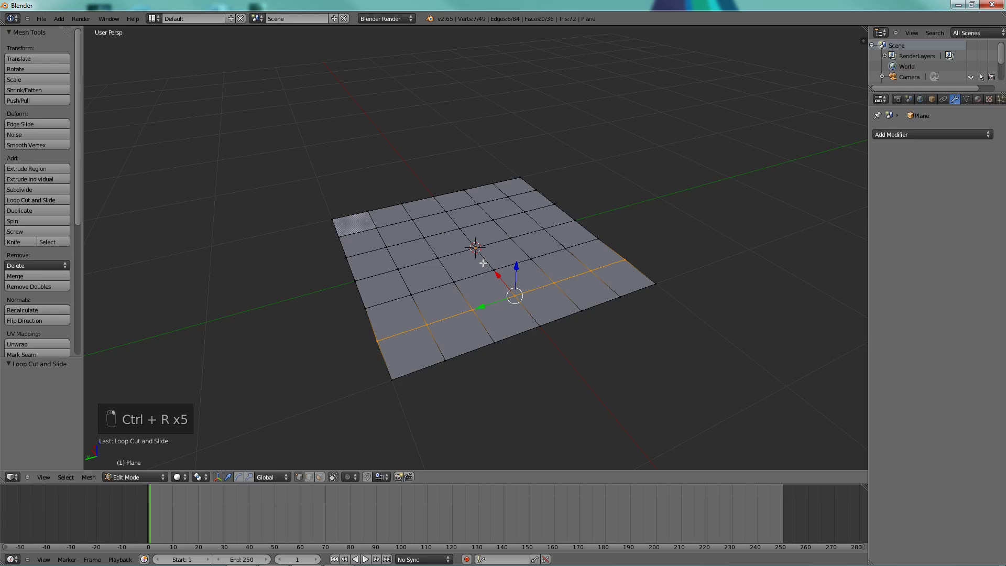
- In face selection mode, select the two-by-two block of faces at one corner of the grid and inset it by about 0.125
{"action": "middle_click_drag", "start_coordinate": [516, 276], "coordinate": [501, 277]}
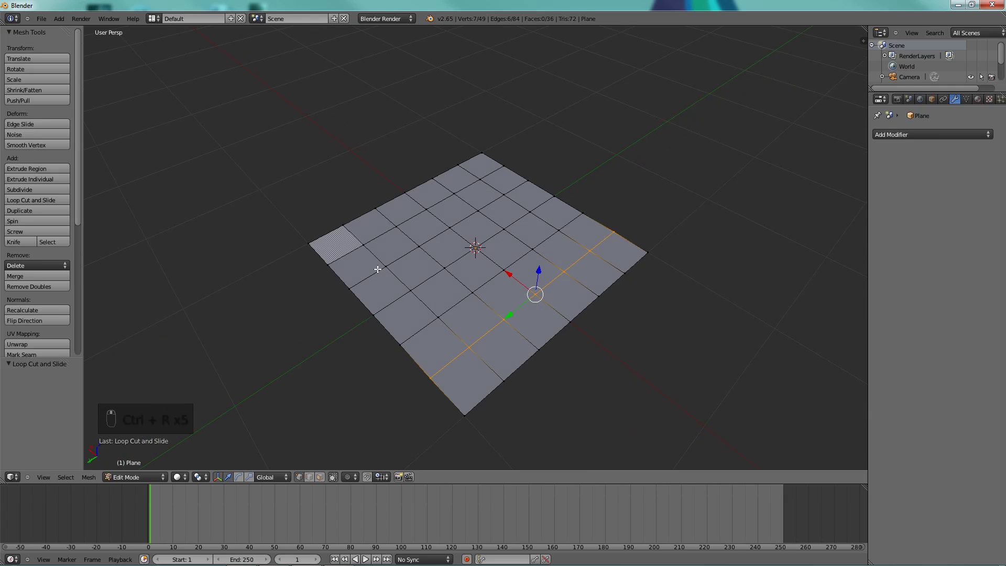
{"action": "left_click", "coordinate": [318, 478]}
{"action": "right_click", "coordinate": [392, 246]}
{"action": "right_click", "coordinate": [370, 225], "text": "shift"}
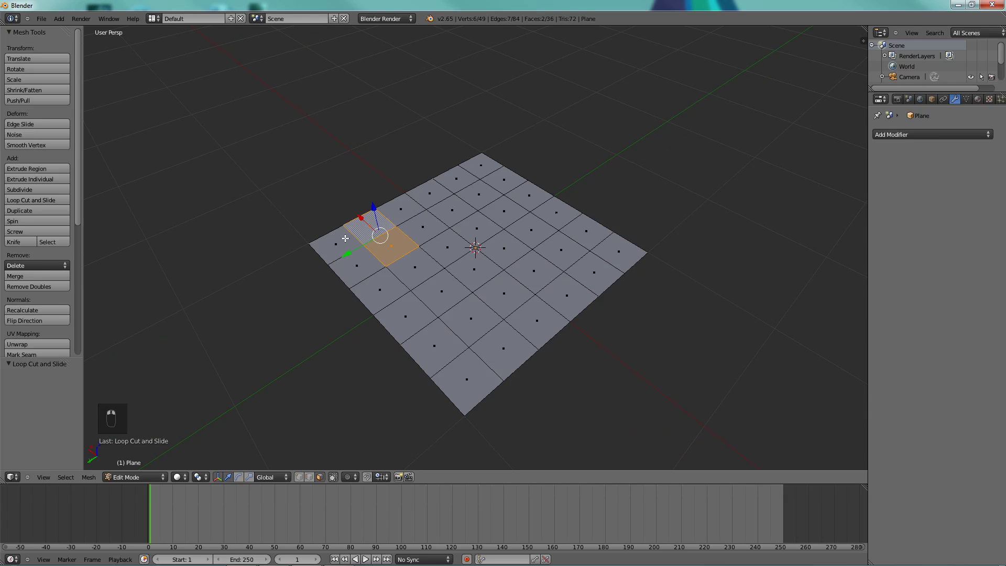
{"action": "right_click", "coordinate": [335, 243], "text": "shift"}
{"action": "right_click", "coordinate": [363, 264], "text": "shift"}
{"action": "key", "text": "KP_Decimal"}
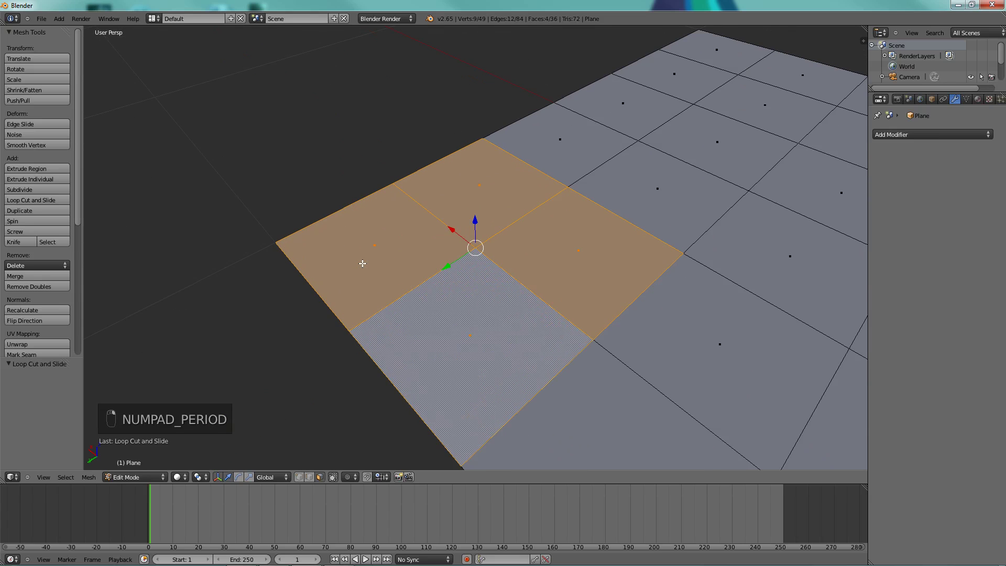
{"action": "middle_click_drag", "start_coordinate": [502, 254], "coordinate": [468, 234]}
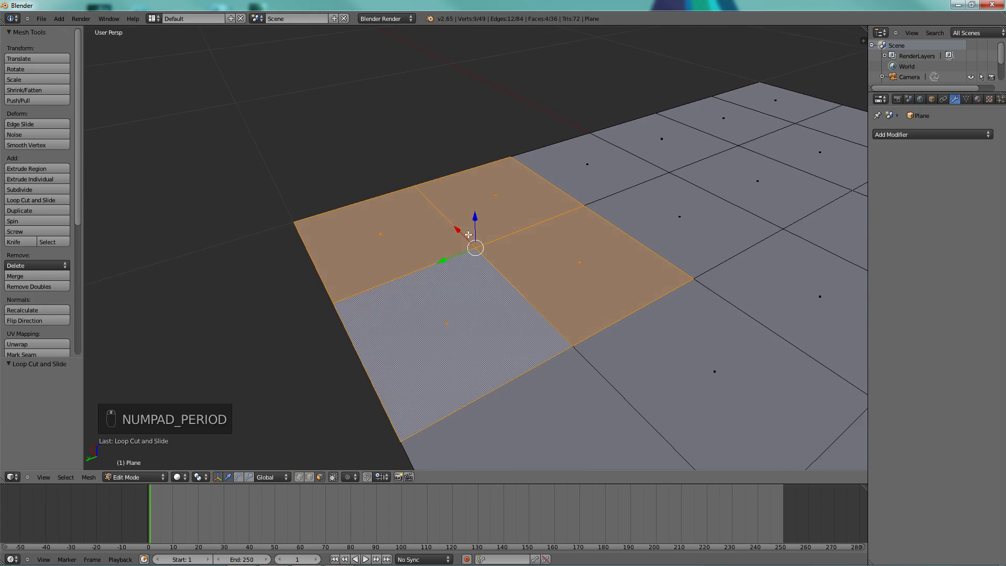
{"action": "key", "text": "i"}
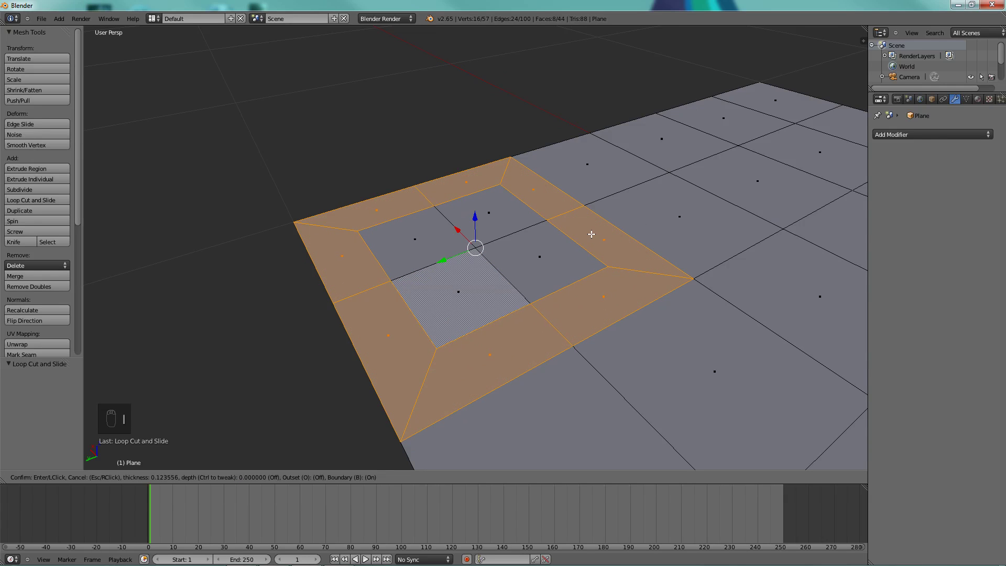
{"action": "left_click", "coordinate": [610, 237]}
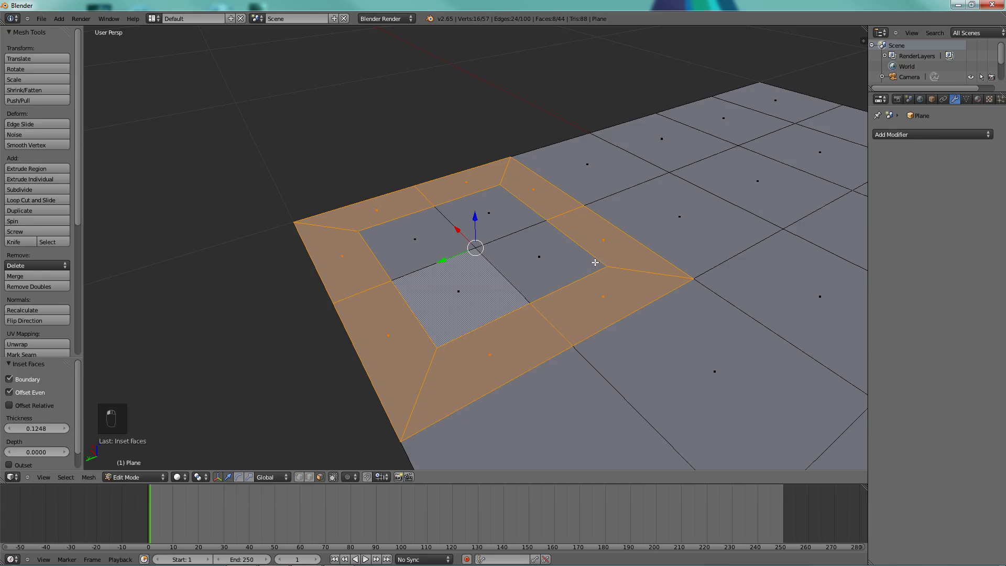
- Select the four inner faces of the inset block and snap the 3D cursor to their centre
{"action": "middle_click_drag", "start_coordinate": [595, 261], "coordinate": [576, 252]}
{"action": "right_click", "coordinate": [538, 263]}
{"action": "right_click", "coordinate": [450, 291], "text": "shift"}
{"action": "right_click", "coordinate": [419, 233], "text": "shift"}
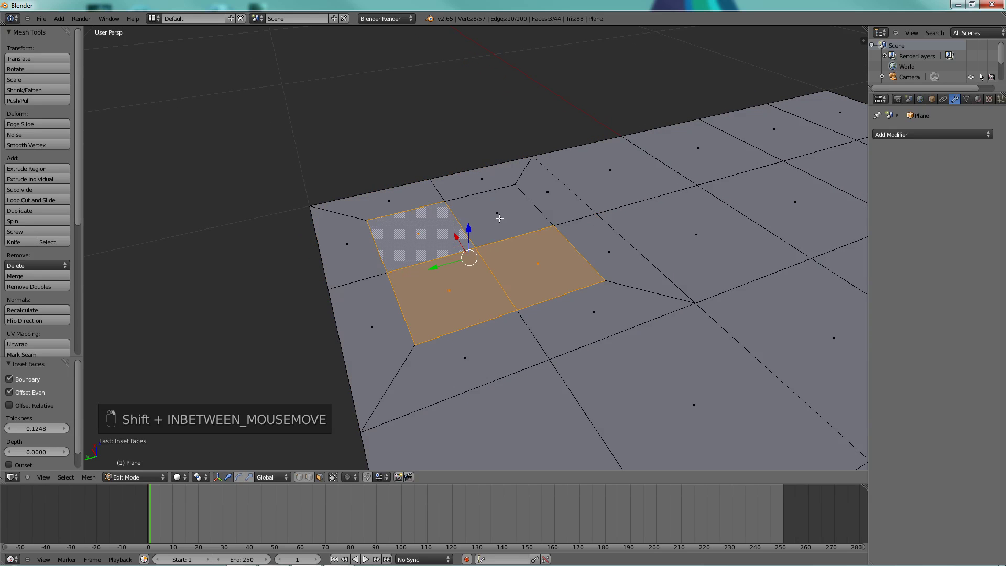
{"action": "right_click", "coordinate": [500, 218], "text": "shift"}
{"action": "key", "text": "shift+s"}
{"action": "key", "text": "shift+s"}
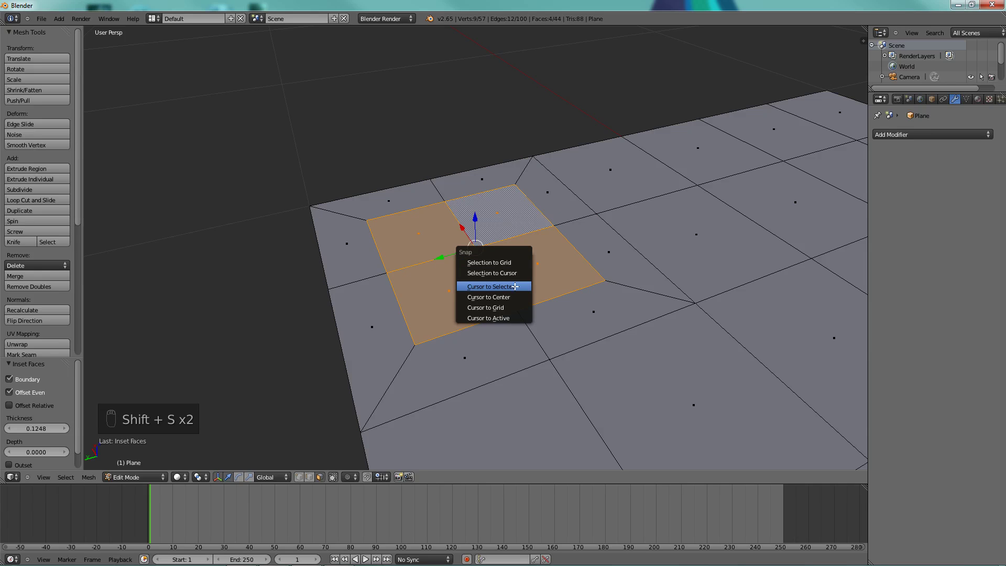
{"action": "left_click", "coordinate": [515, 286]}
- In top view, add a circle mesh with 8 vertices at the 3D cursor
{"action": "key", "text": "KP_7"}
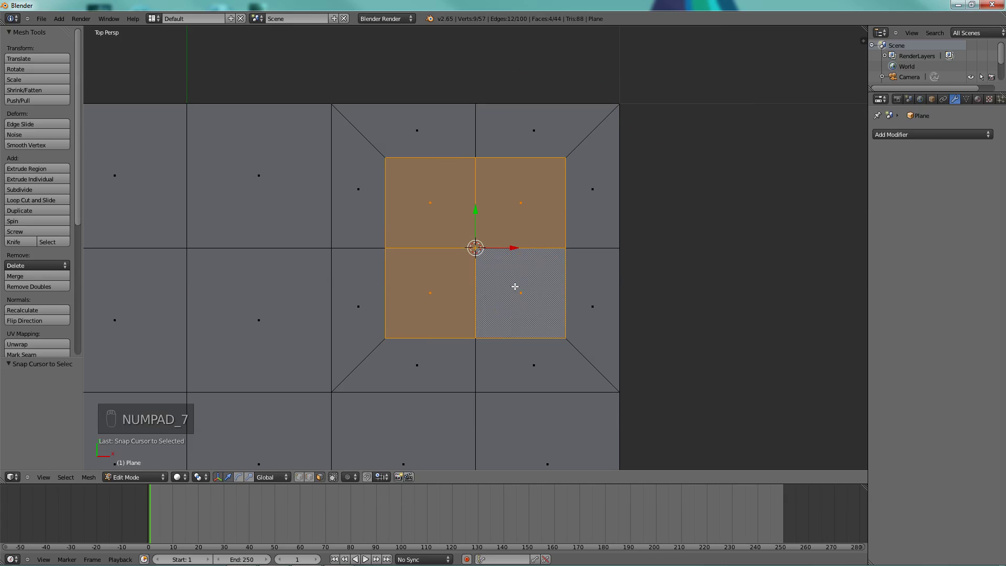
{"action": "key", "text": "shift+a"}
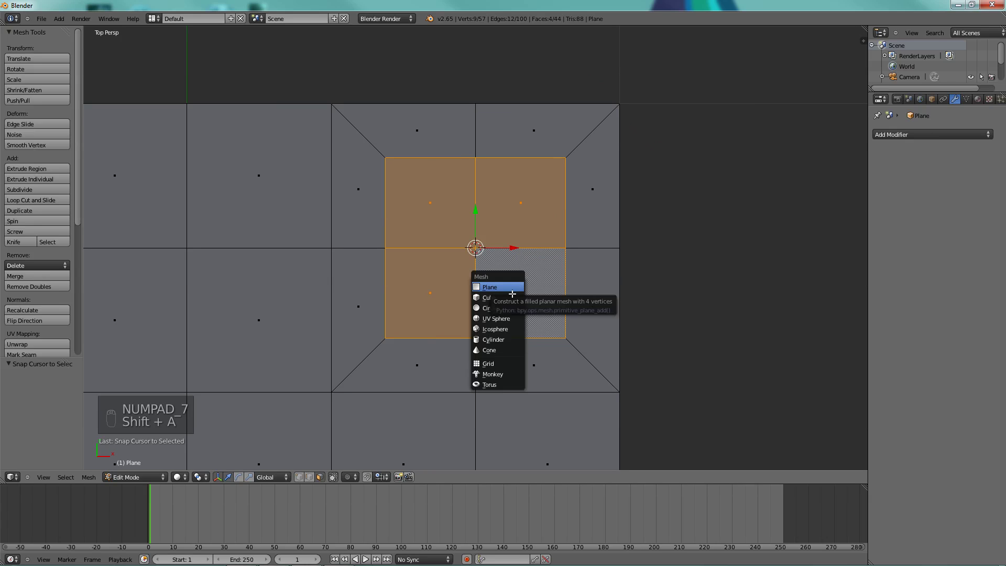
{"action": "left_click", "coordinate": [502, 300]}
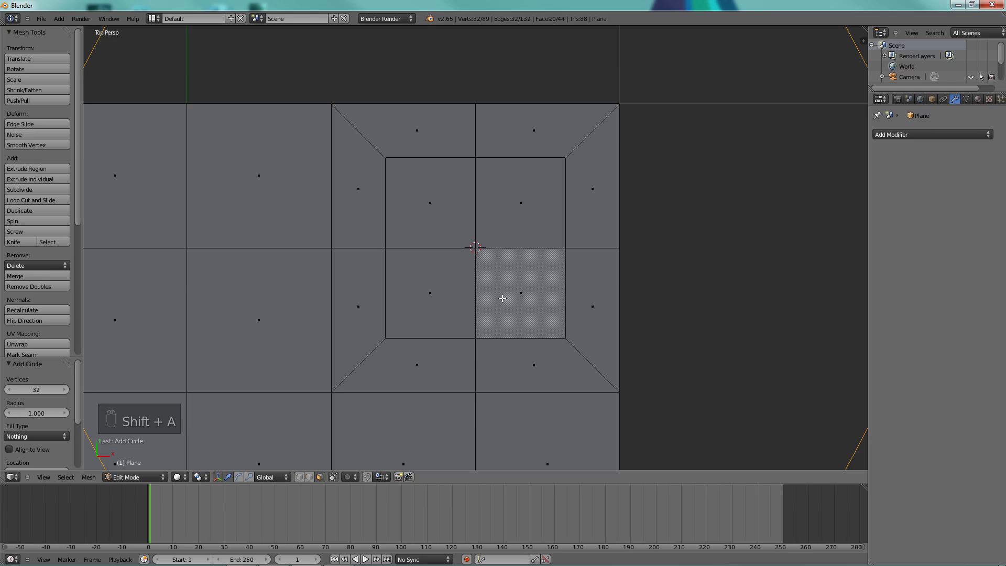
{"action": "left_click", "coordinate": [33, 389]}
{"action": "type", "text": "8"}
{"action": "key", "text": "Return"}
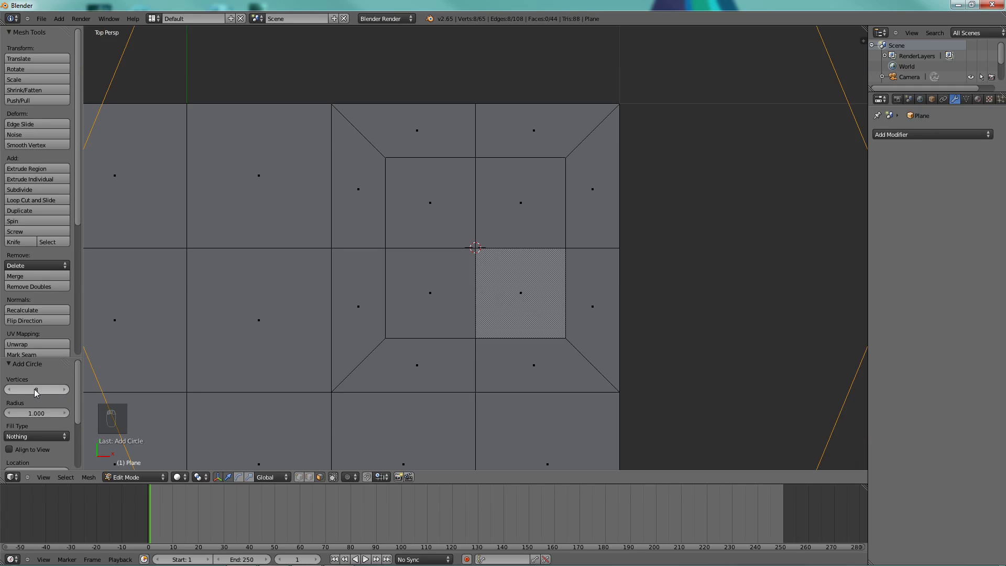
- In vertex selection mode, scale the eight-sided circle to about 0.274 so it fits around the inset square
{"action": "left_click", "coordinate": [299, 477]}
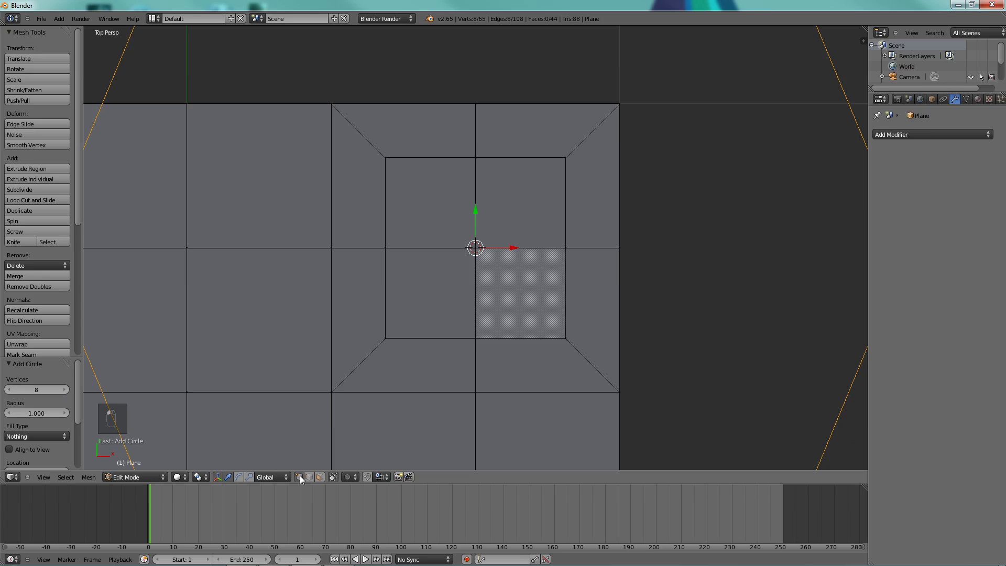
{"action": "key", "text": "s"}
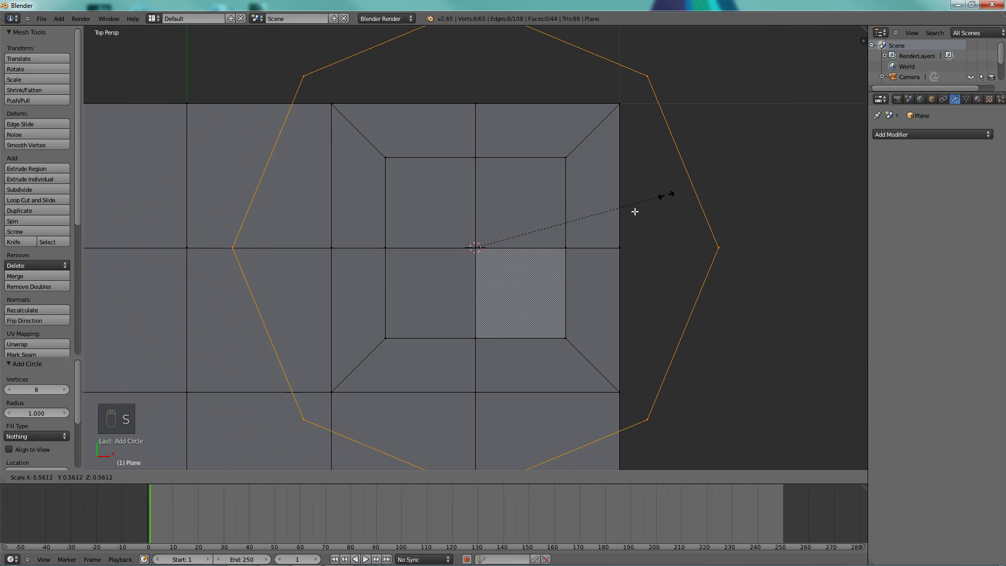
{"action": "left_click", "coordinate": [571, 243]}
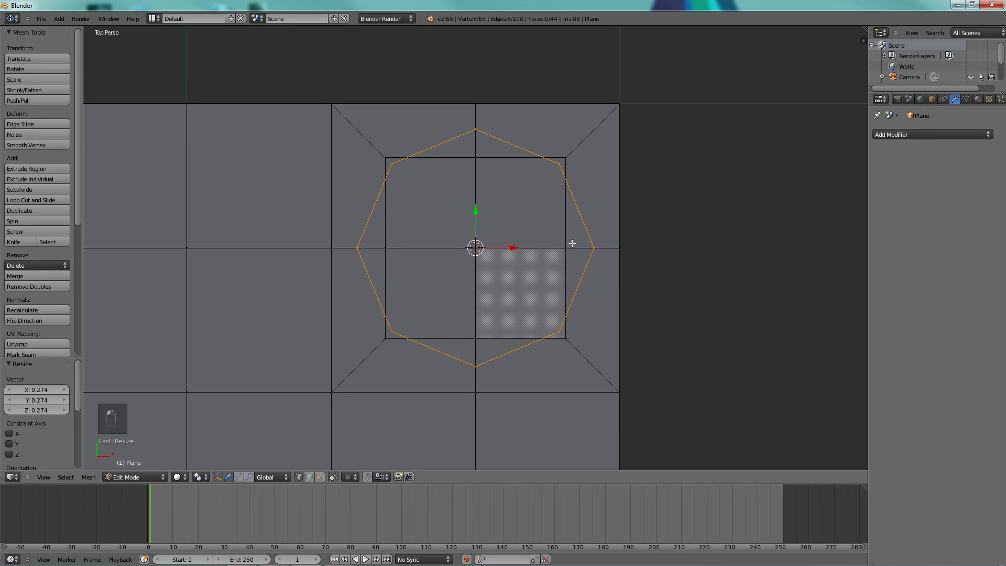
- Set the snap element to Vertex and scale the inset square's four corner vertices to about 0.928, onto the circle's diagonal vertices
{"action": "right_click", "coordinate": [379, 152]}
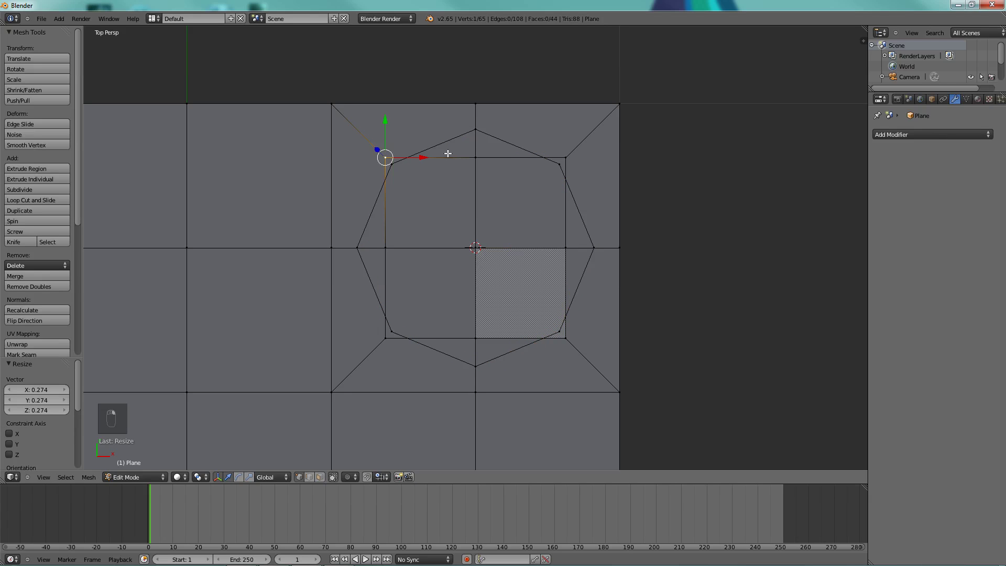
{"action": "right_click", "coordinate": [579, 153], "text": "shift"}
{"action": "right_click", "coordinate": [565, 340], "text": "shift"}
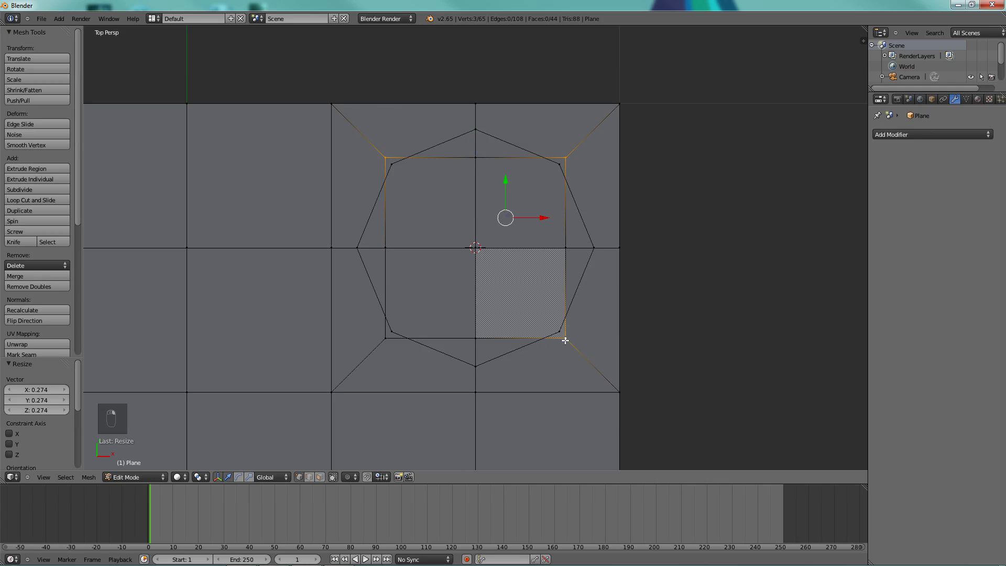
{"action": "right_click", "coordinate": [386, 342], "text": "shift"}
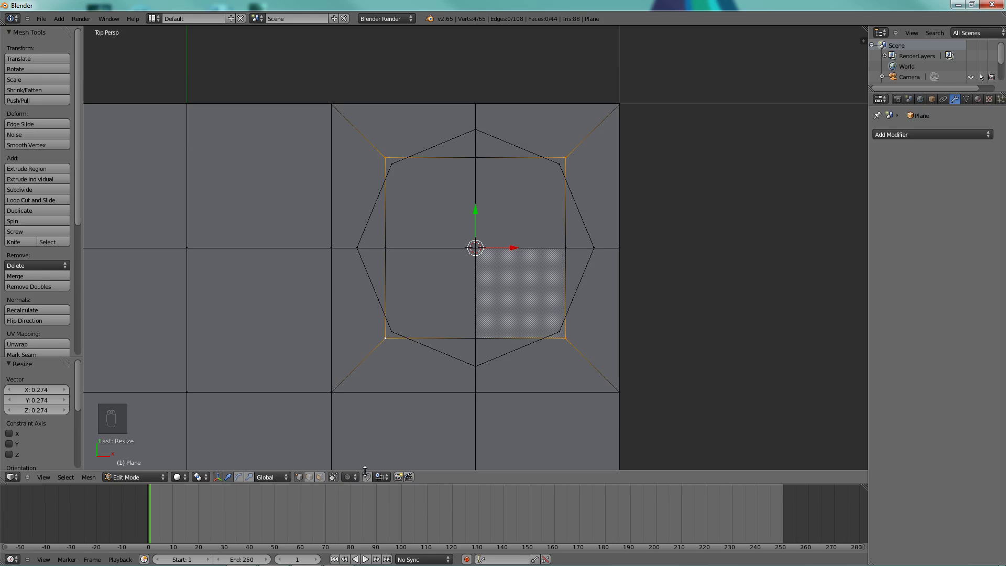
{"action": "left_click", "coordinate": [381, 477]}
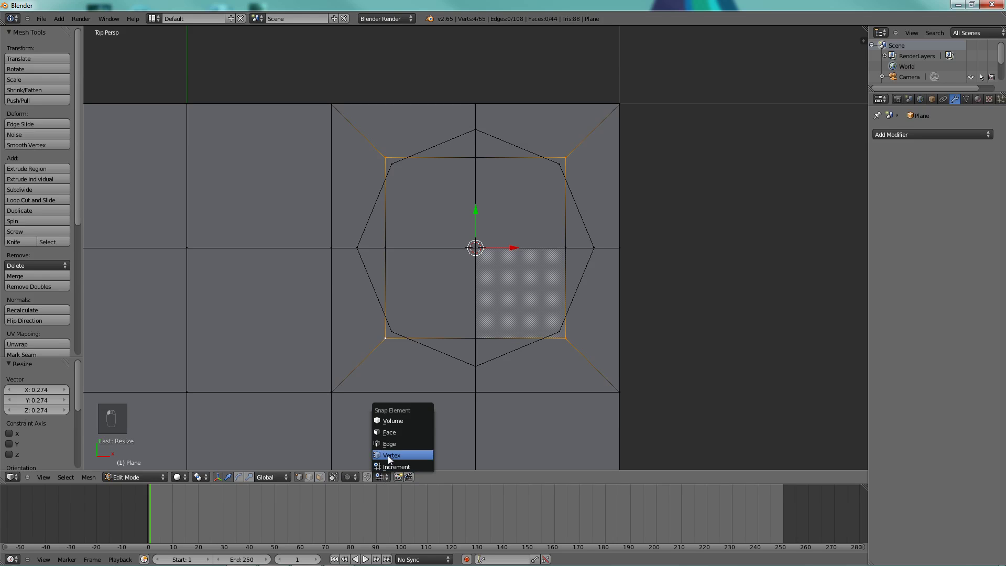
{"action": "left_click", "coordinate": [388, 455]}
{"action": "key", "text": "s"}
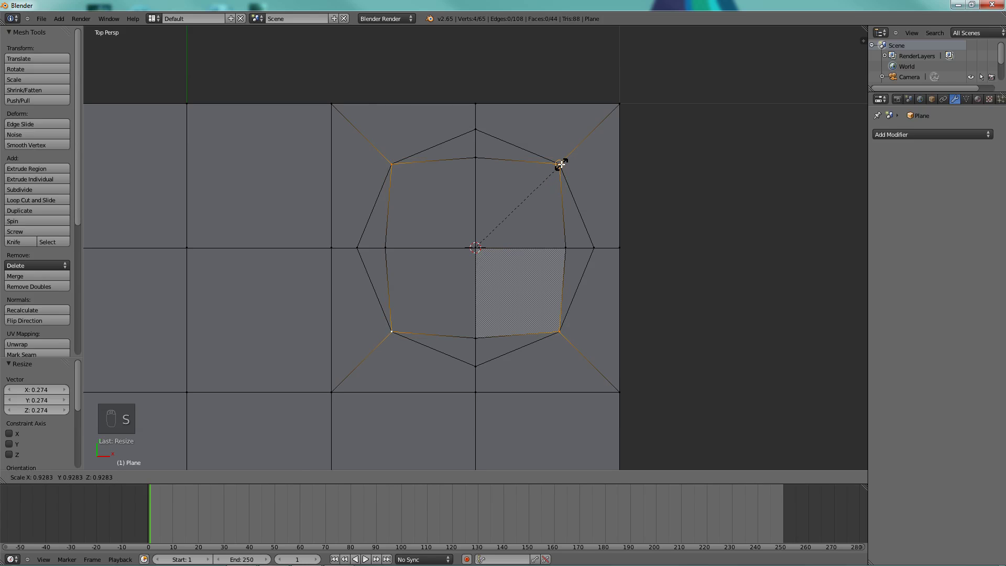
{"action": "left_click", "coordinate": [561, 164]}
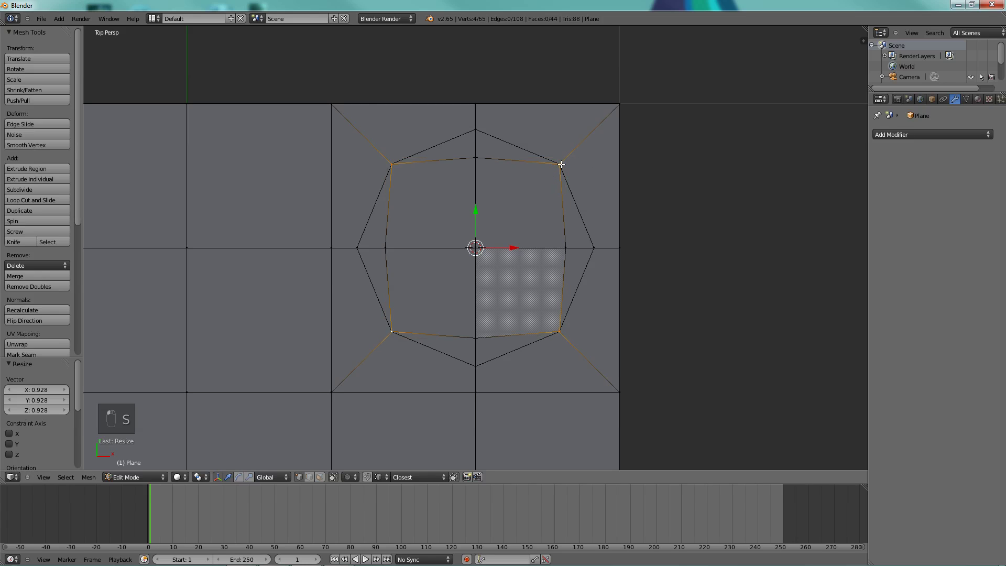
- Select the inset square's four side midpoint vertices and scale them to about 1.313, snapping them onto the circle's remaining vertices
{"action": "right_click", "coordinate": [385, 249], "text": "shift"}
{"action": "right_click", "coordinate": [476, 337], "text": "shift"}
{"action": "right_click", "coordinate": [565, 248], "text": "shift"}
{"action": "key", "text": "s"}
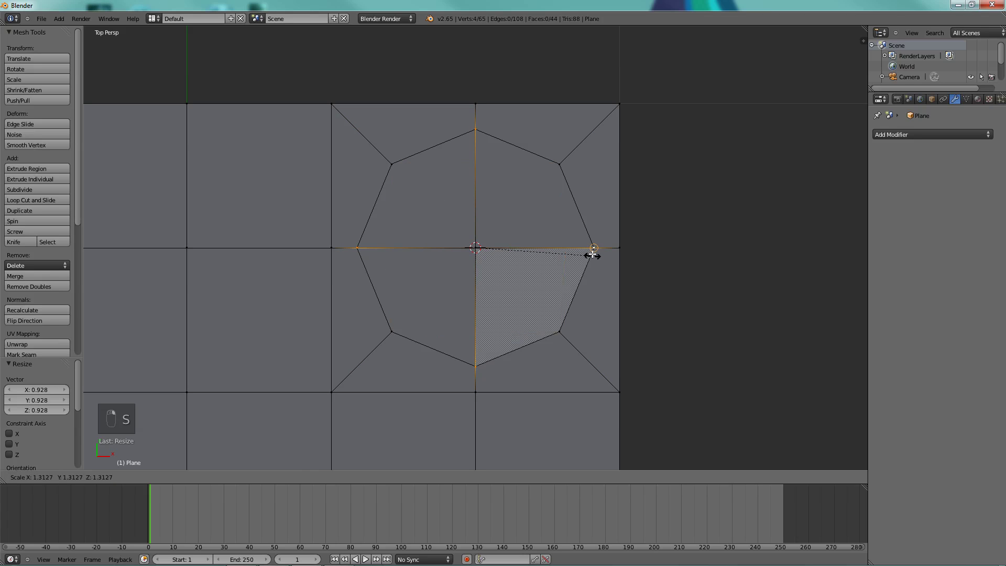
{"action": "left_click", "coordinate": [595, 250]}
- Select the guide circle's edge loop, delete its vertices, and switch to face selection mode
{"action": "right_click", "coordinate": [581, 214], "text": "alt"}
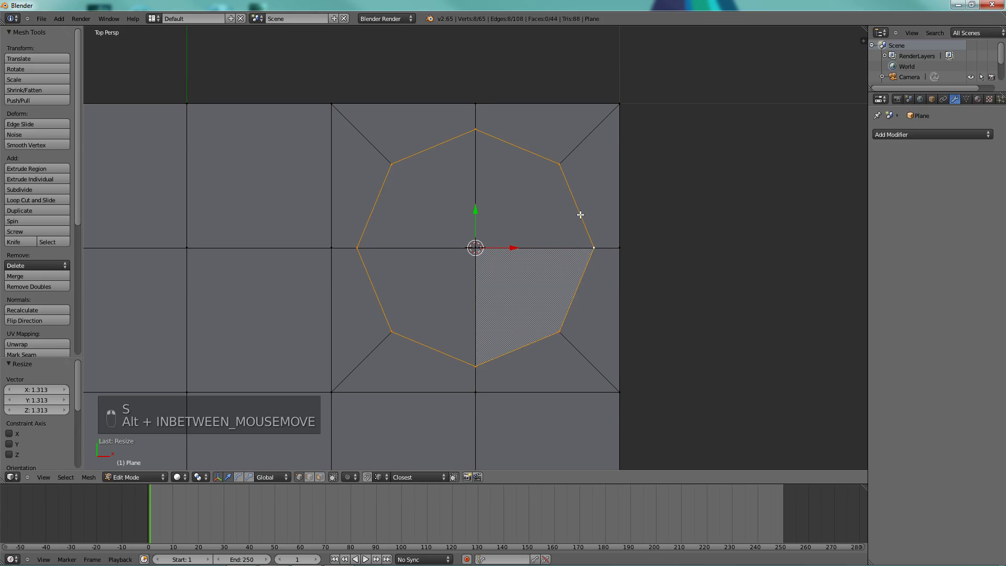
{"action": "key", "text": "x"}
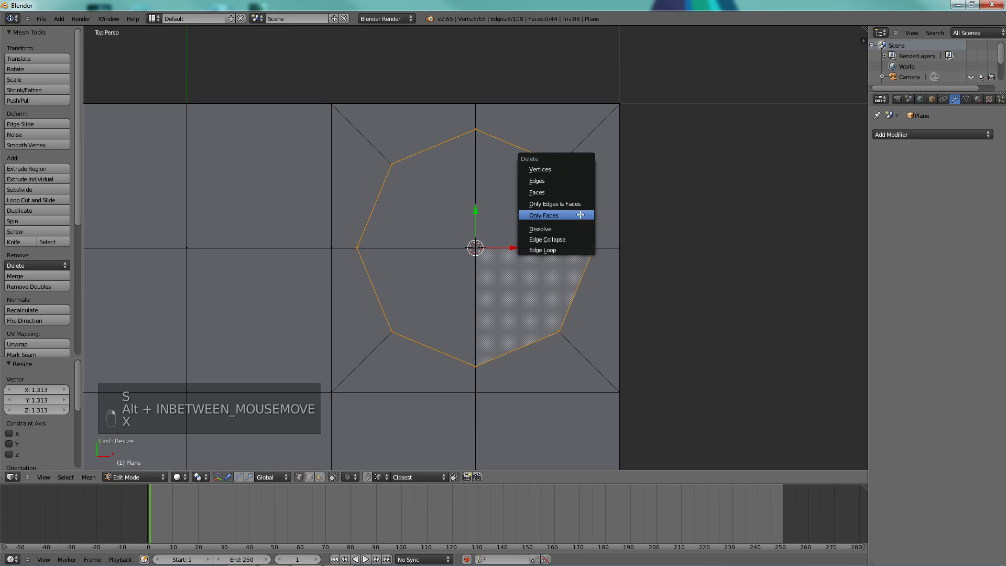
{"action": "left_click", "coordinate": [556, 169]}
{"action": "middle_click_drag", "start_coordinate": [534, 272], "coordinate": [505, 332]}
{"action": "left_click", "coordinate": [319, 477]}
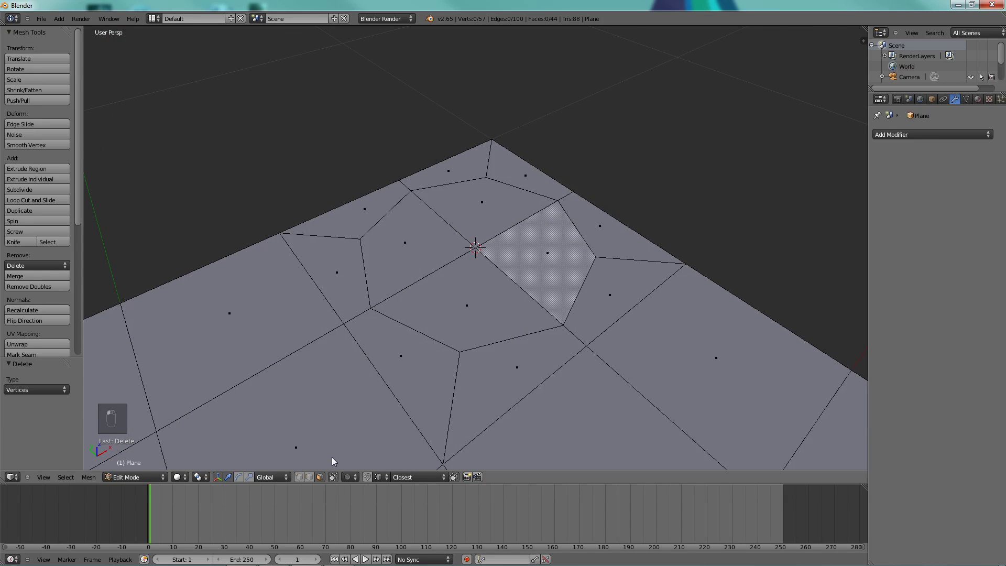
- Select the four faces inside the eight-sided outline, extrude them, and lower them about 0.02 along Z
{"action": "right_click", "coordinate": [428, 310], "text": "shift"}
{"action": "right_click", "coordinate": [408, 246], "text": "shift"}
{"action": "right_click", "coordinate": [482, 205], "text": "shift"}
{"action": "right_click", "coordinate": [539, 261], "text": "shift"}
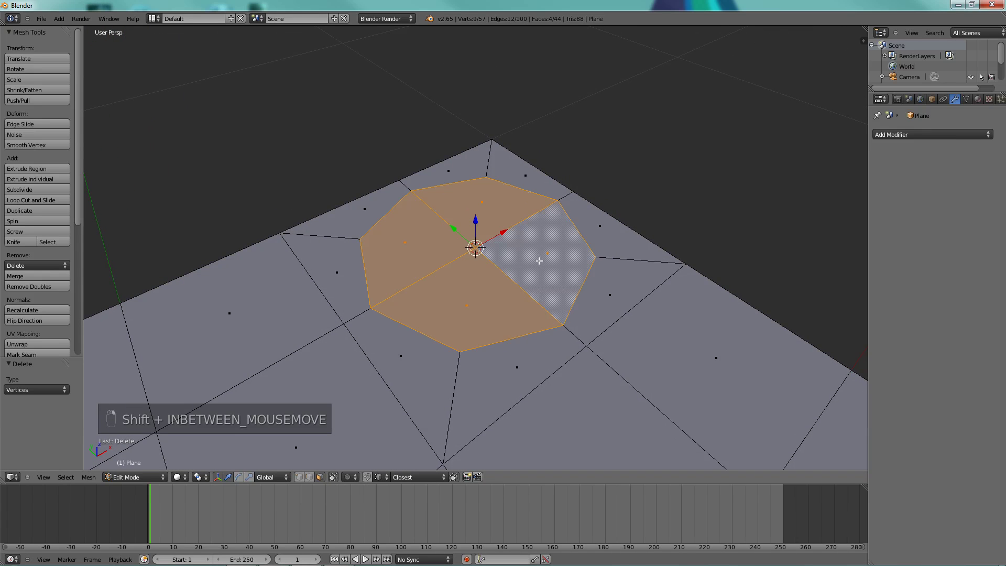
{"action": "scroll", "coordinate": [454, 263], "scroll_direction": "up", "scroll_amount": 2}
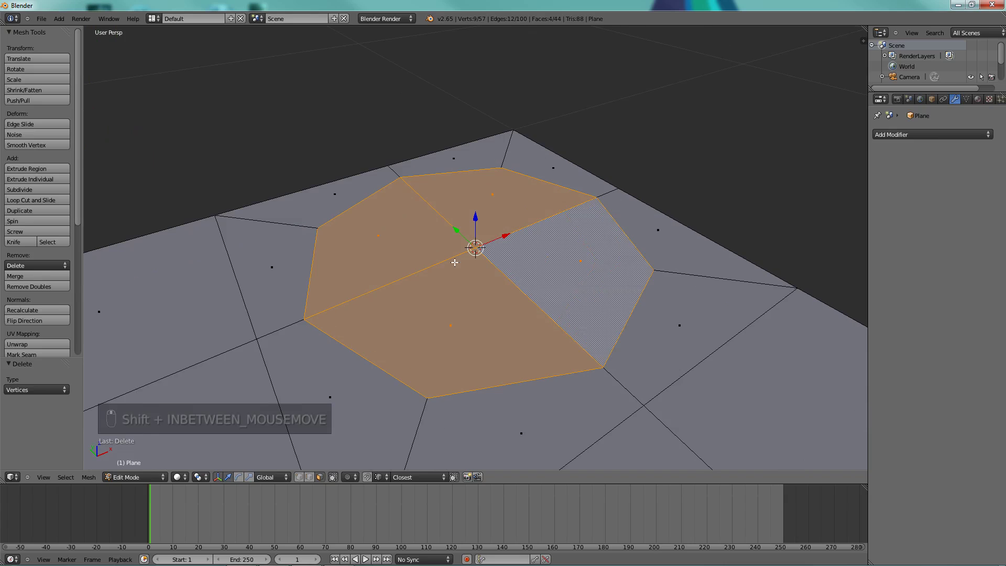
{"action": "key", "text": "e"}
{"action": "right_click", "coordinate": [455, 263]}
{"action": "left_click_drag", "start_coordinate": [482, 218], "coordinate": [468, 225]}
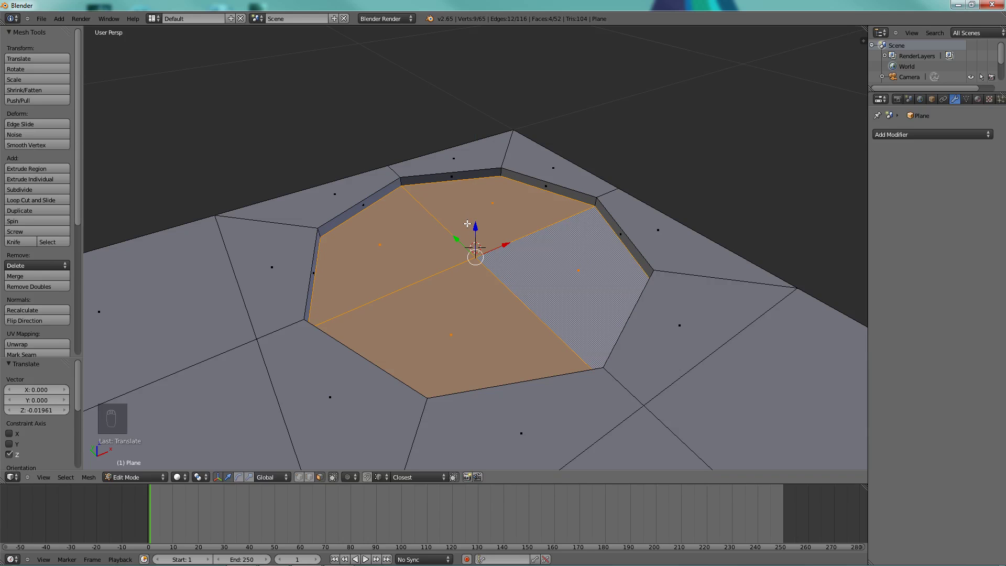
- Extrude the pip floor about 0.053 further down, scale it to about 0.73, and lower it another 0.008
{"action": "key", "text": "e"}
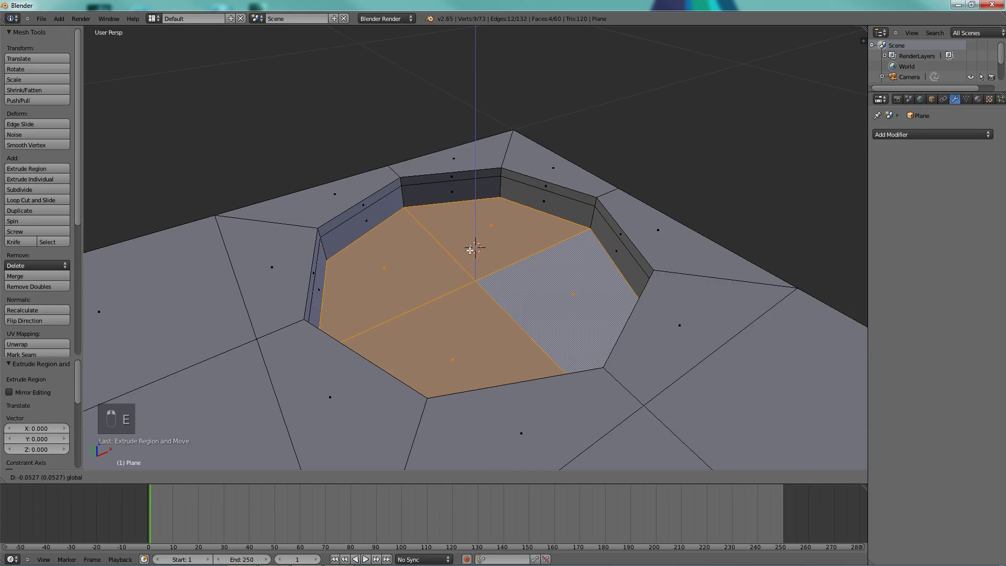
{"action": "left_click", "coordinate": [471, 249]}
{"action": "key", "text": "s"}
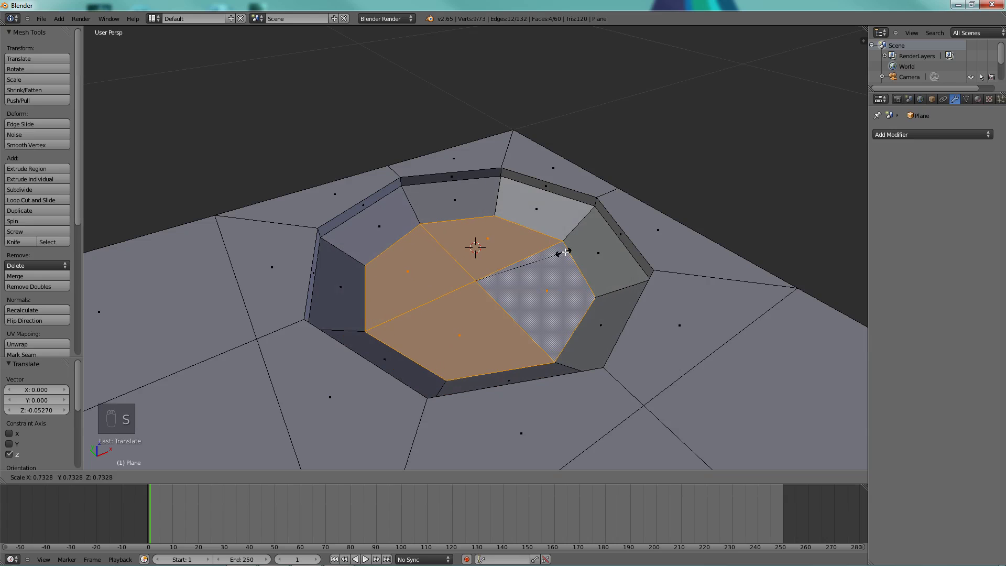
{"action": "left_click", "coordinate": [550, 253]}
{"action": "mouse_move", "coordinate": [477, 254]}
{"action": "left_mouse_down"}
{"action": "mouse_move", "coordinate": [474, 243]}
{"action": "mouse_move", "coordinate": [478, 258]}
{"action": "left_mouse_up"}
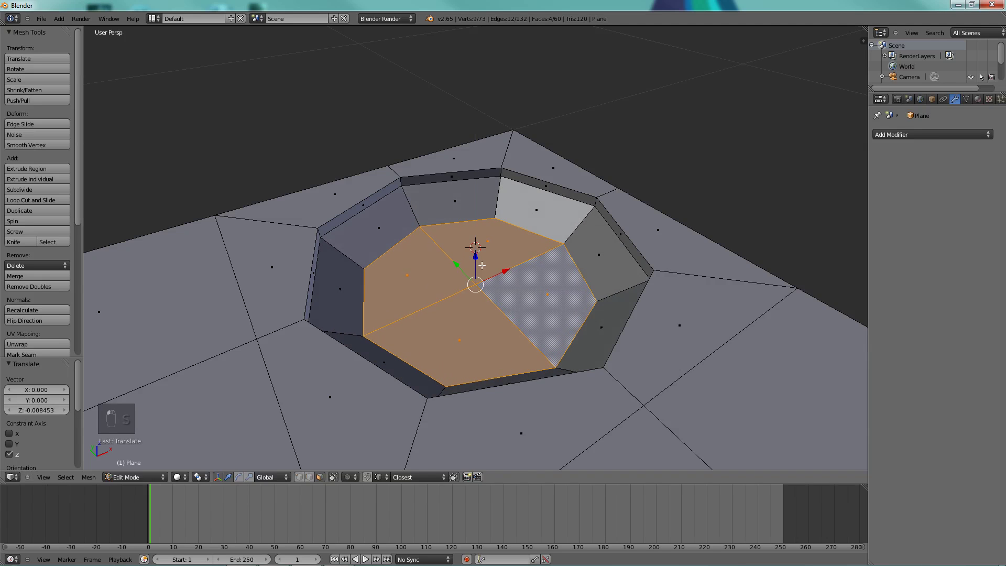
- Select the centre vertex of the pip floor and lower it about 0.03 along Z
{"action": "middle_click_drag", "start_coordinate": [532, 288], "coordinate": [519, 296]}
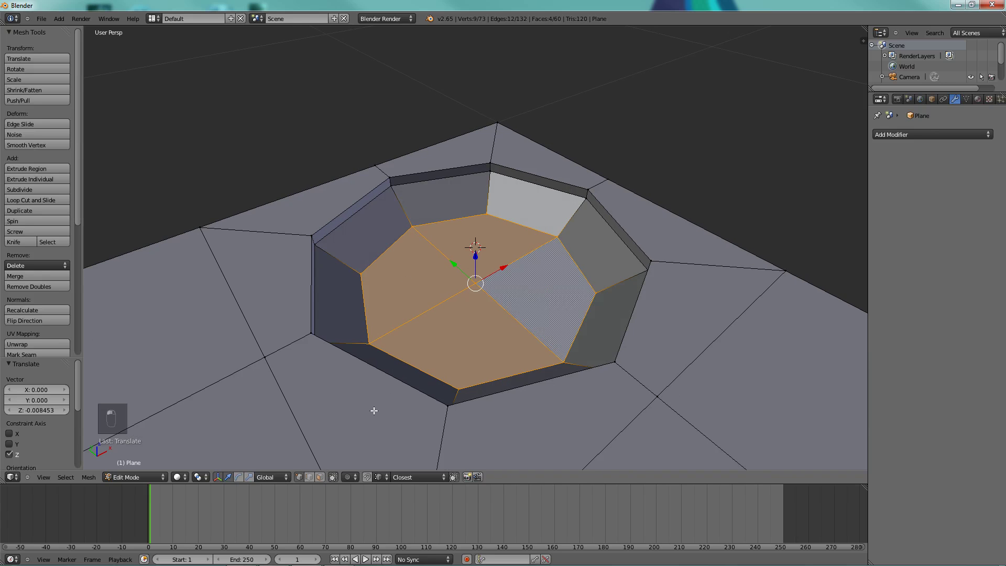
{"action": "right_click", "coordinate": [473, 287]}
{"action": "left_click_drag", "start_coordinate": [475, 267], "coordinate": [435, 321]}
{"action": "middle_click_drag", "start_coordinate": [435, 320], "coordinate": [483, 315]}
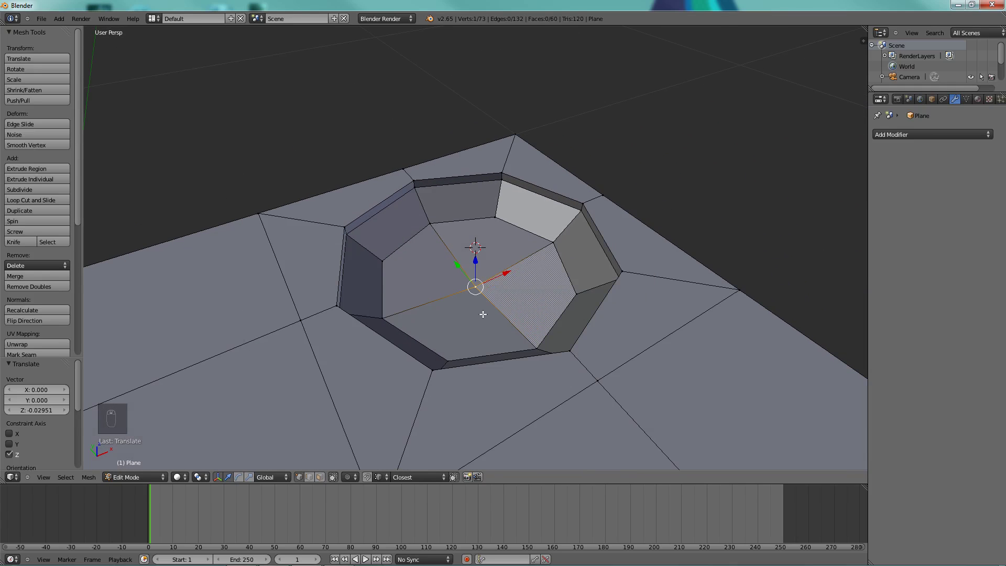
- Add an edge loop around the outside of the pip and slide it close to the rim
{"action": "key", "text": "ctrl+r"}
{"action": "left_click", "coordinate": [420, 414]}
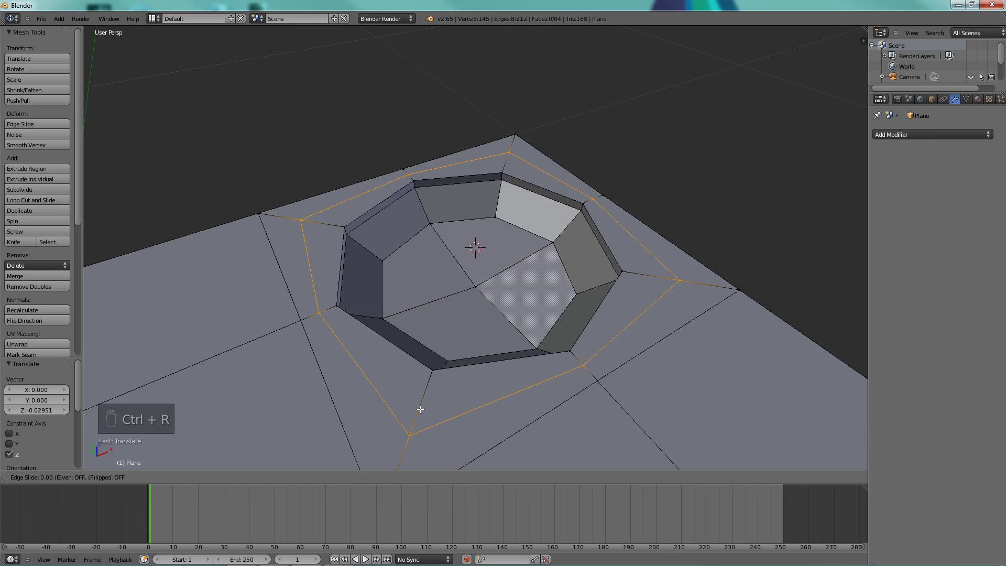
{"action": "left_click", "coordinate": [449, 377]}
- In top view, select the new loop's four diagonal vertices and scale them to 0.912 to follow the rim
{"action": "key", "text": "KP_7"}
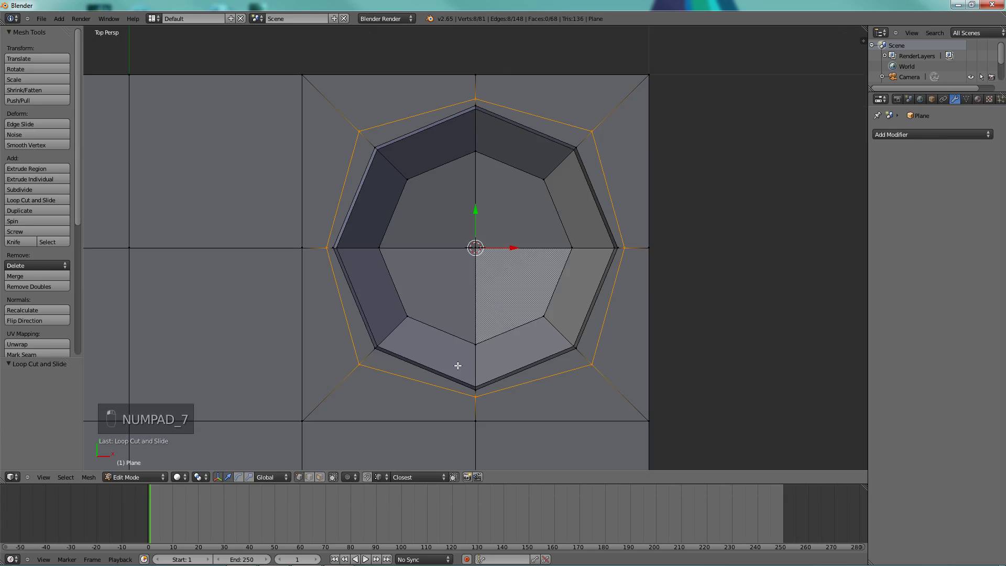
{"action": "right_click", "coordinate": [360, 371]}
{"action": "right_click", "coordinate": [360, 130], "text": "shift"}
{"action": "right_click", "coordinate": [595, 130], "text": "shift"}
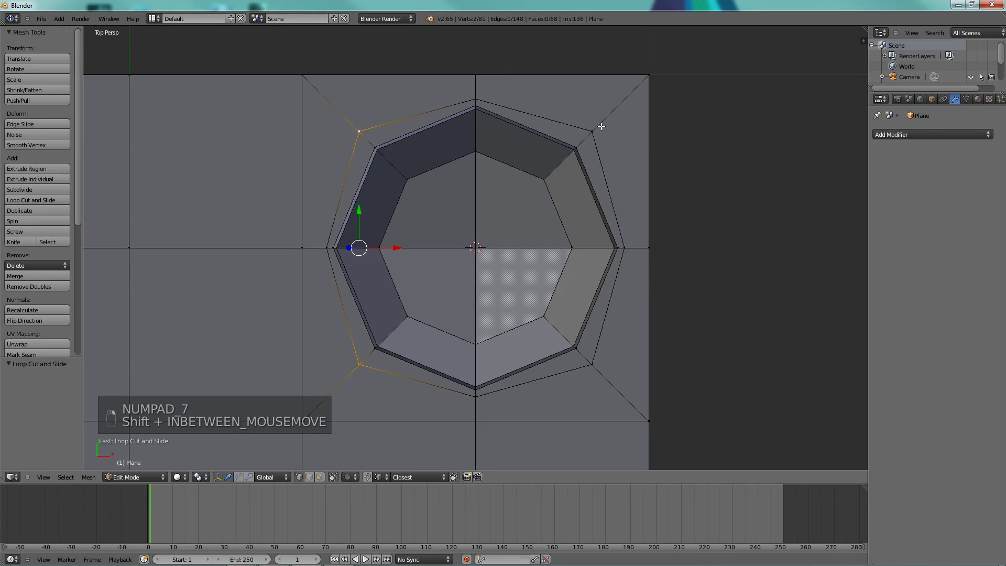
{"action": "right_click", "coordinate": [594, 364], "text": "shift"}
{"action": "key", "text": "s"}
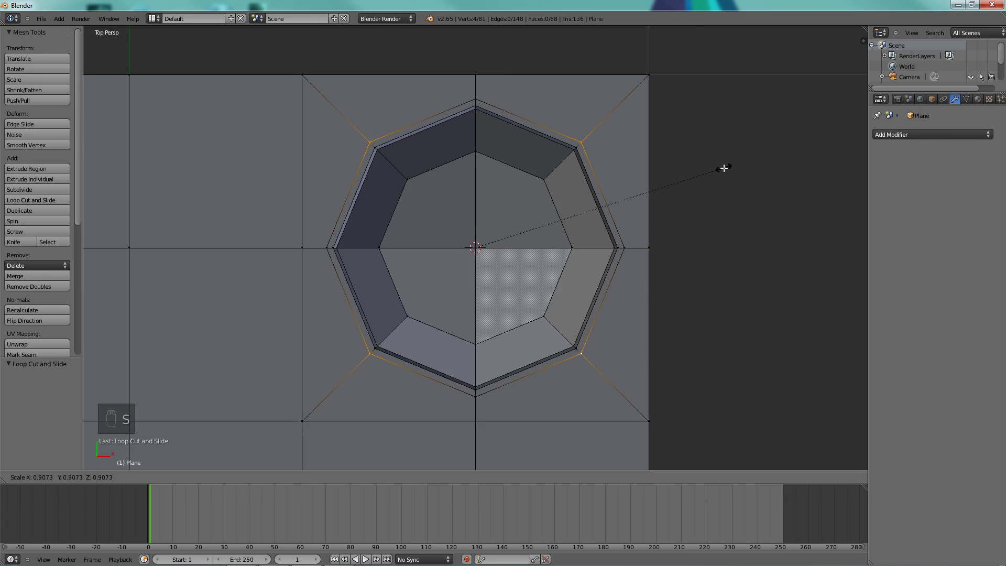
{"action": "left_click", "coordinate": [725, 167]}
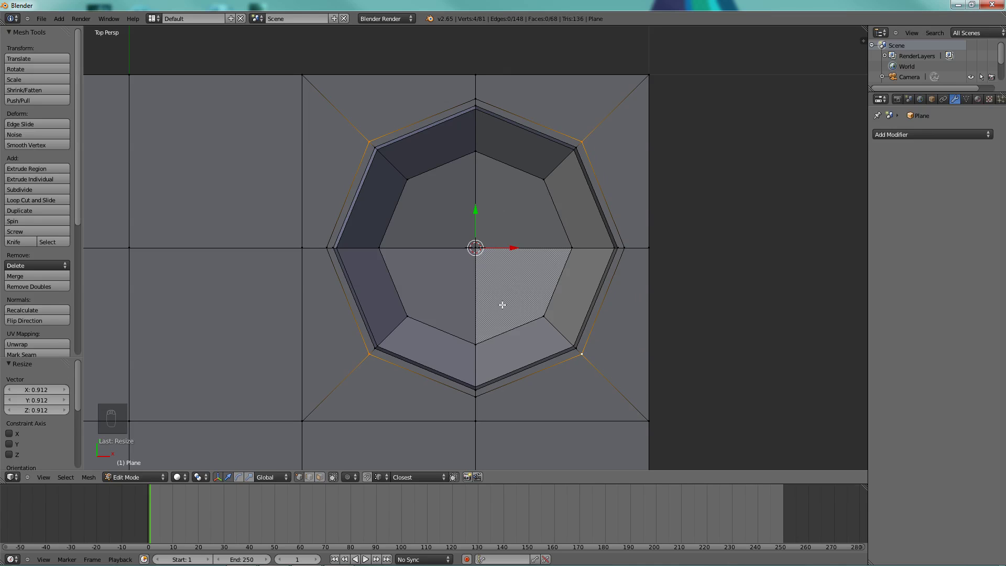
- In face selection mode, delete the four grid faces at the plane's corner along the Y axis from the finished pip
{"action": "middle_click_drag", "start_coordinate": [498, 272], "coordinate": [534, 221]}
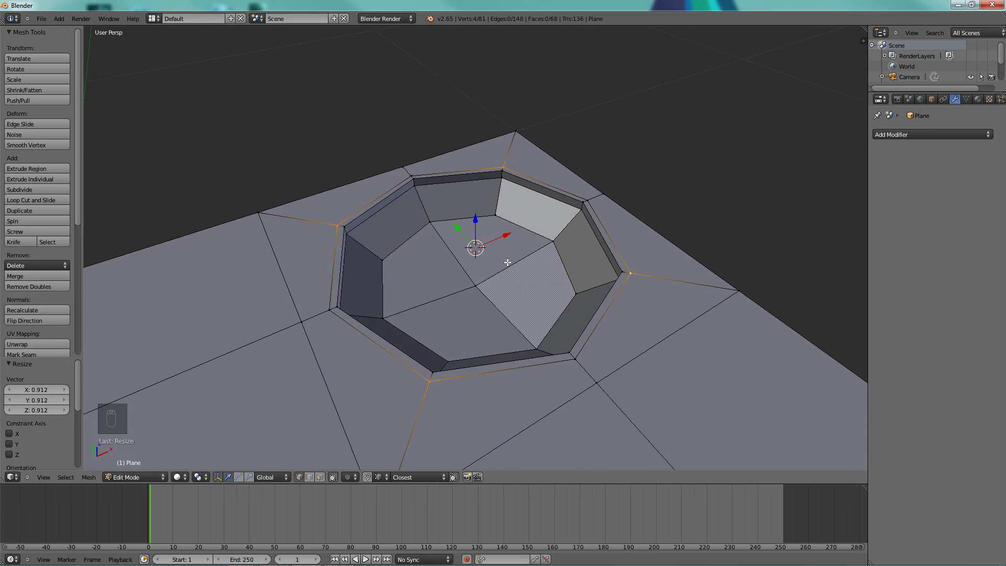
{"action": "scroll", "coordinate": [508, 263], "scroll_direction": "down", "scroll_amount": 2}
{"action": "scroll", "coordinate": [508, 263], "scroll_direction": "up", "scroll_amount": 1}
{"action": "scroll", "coordinate": [508, 263], "scroll_direction": "down", "scroll_amount": 5}
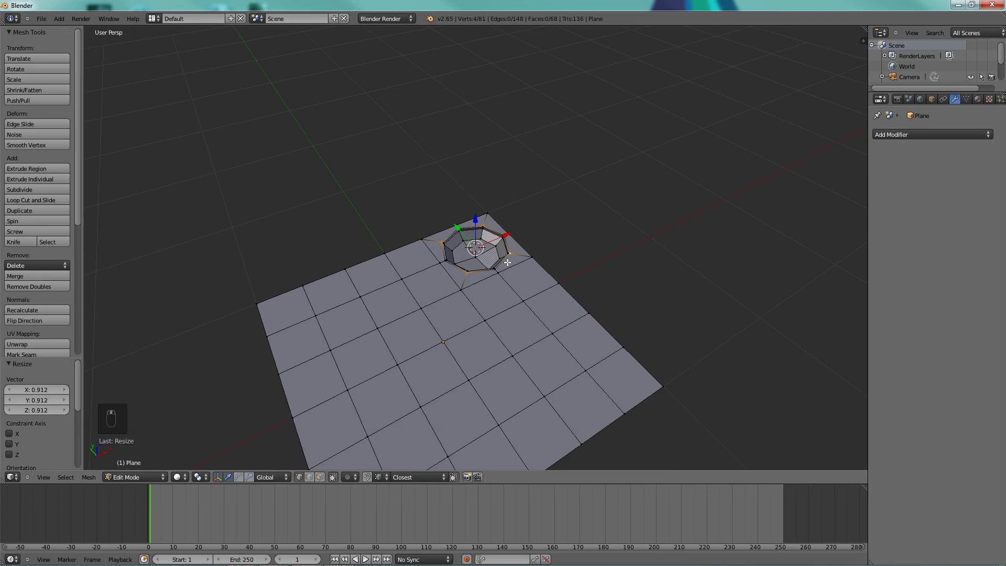
{"action": "left_click", "coordinate": [319, 477]}
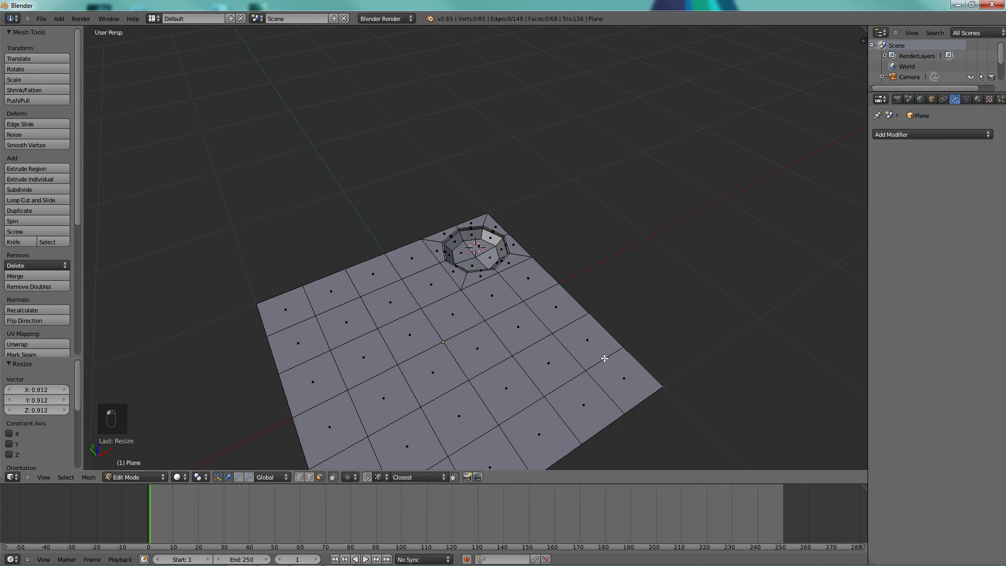
{"action": "right_click", "coordinate": [594, 346]}
{"action": "right_click", "coordinate": [563, 371], "text": "shift"}
{"action": "right_click", "coordinate": [582, 396], "text": "shift"}
{"action": "right_click", "coordinate": [629, 381], "text": "shift"}
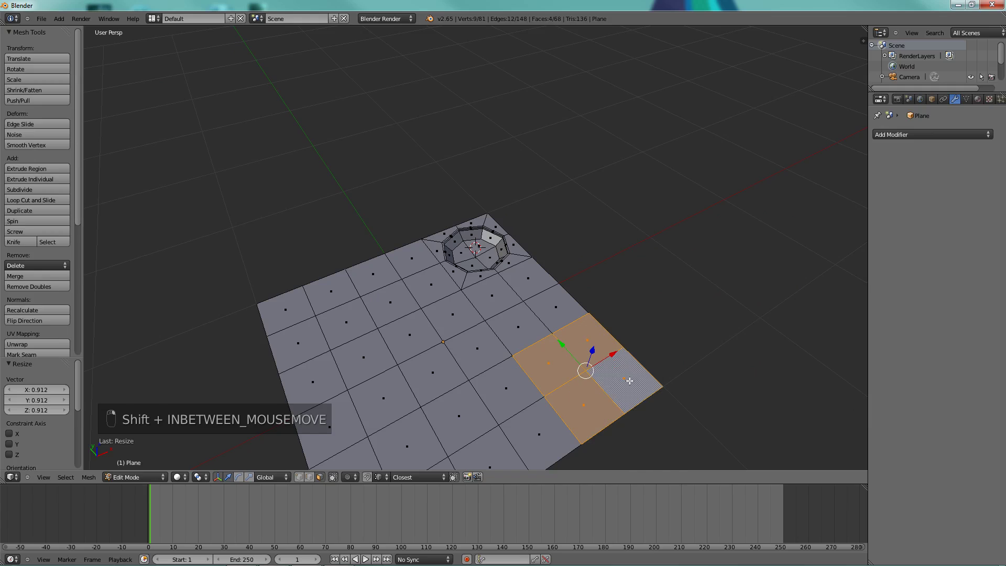
{"action": "key", "text": "x"}
{"action": "left_click", "coordinate": [598, 402]}
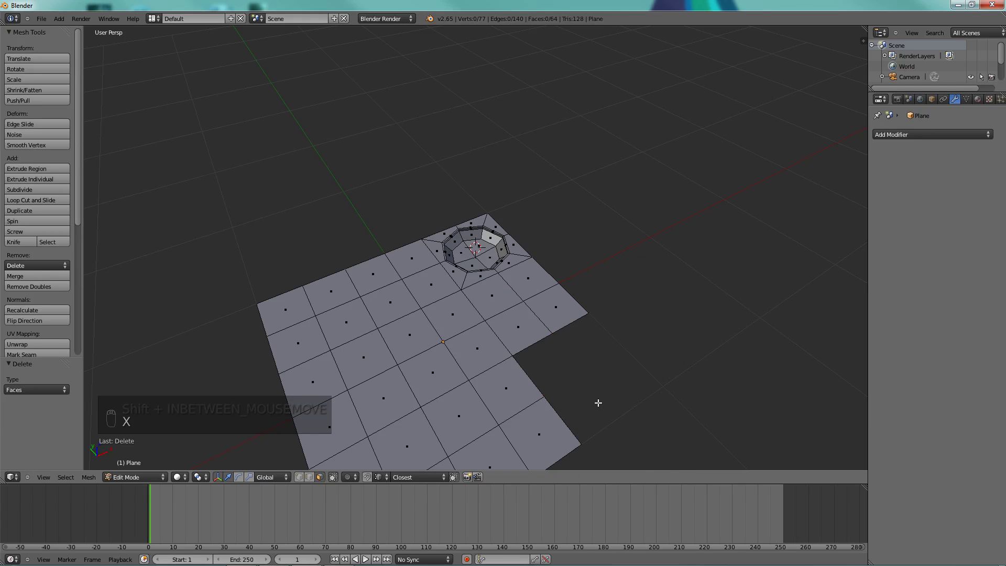
- Select the pip with its surrounding corner faces and duplicate it -1.333 along Y into the empty corner
{"action": "right_click", "coordinate": [490, 254]}
{"action": "right_click", "coordinate": [474, 259], "text": "shift"}
{"action": "right_click", "coordinate": [459, 254], "text": "shift"}
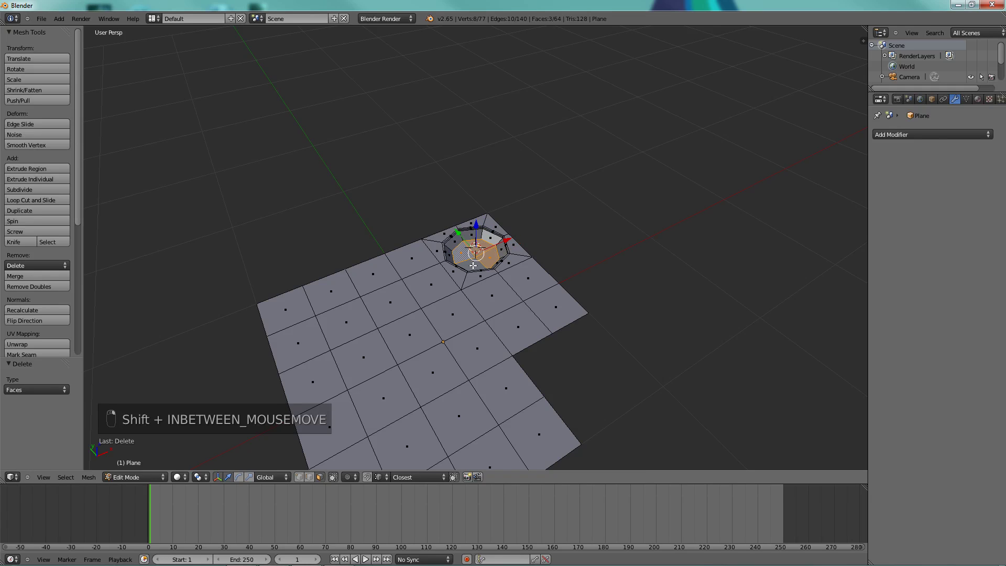
{"action": "right_click", "coordinate": [473, 265], "text": "shift"}
{"action": "key", "text": "ctrl+KP_Add"}
{"action": "key", "text": "ctrl+KP_Add"}
{"action": "key", "text": "ctrl+KP_Add"}
{"action": "key", "text": "ctrl+KP_Add"}
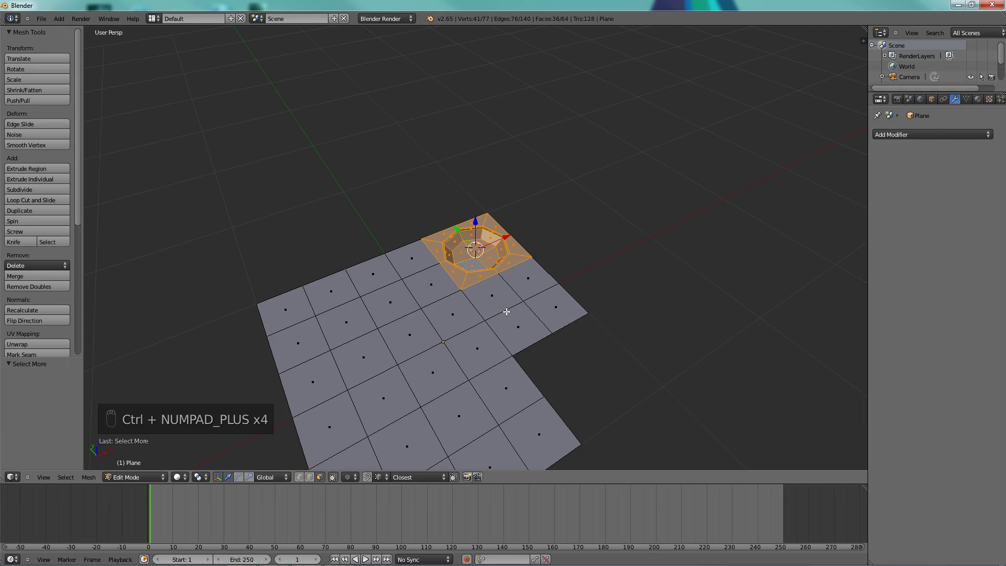
{"action": "key", "text": "shift+d"}
{"action": "key", "text": "y"}
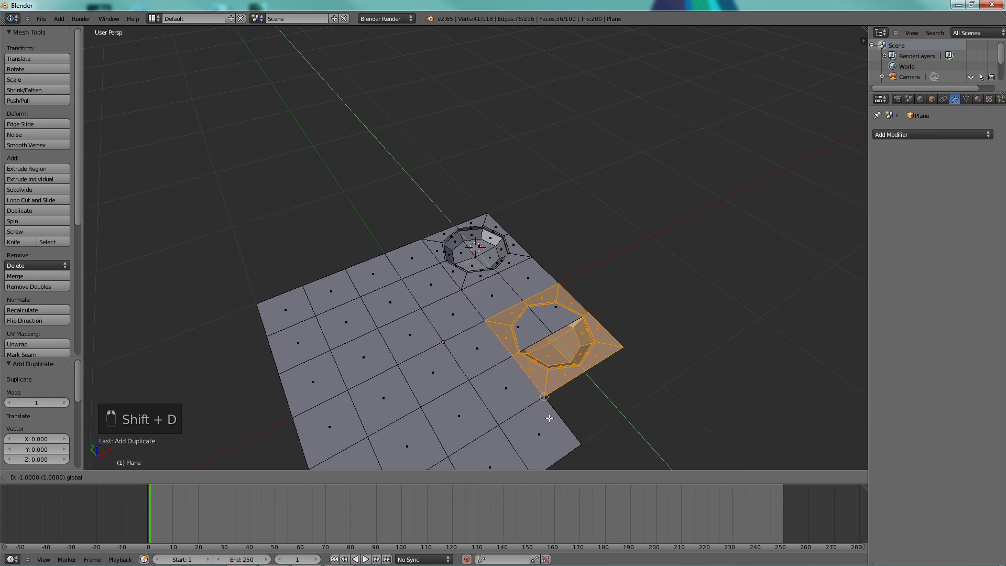
{"action": "left_click", "coordinate": [512, 359]}
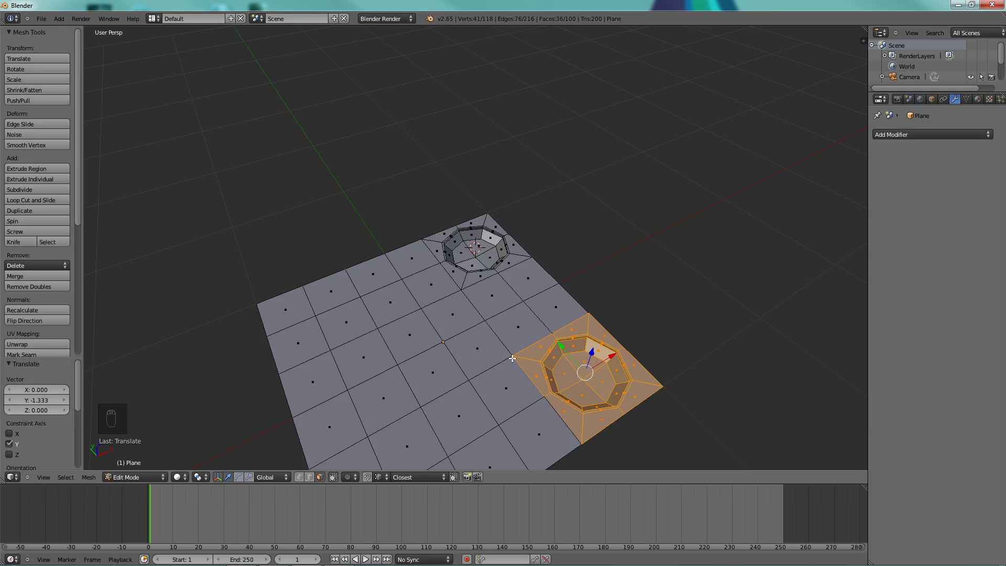
- Delete the four grid faces at each of the two remaining plane corners without pips
{"action": "middle_click_drag", "start_coordinate": [501, 357], "coordinate": [556, 224], "text": "shift"}
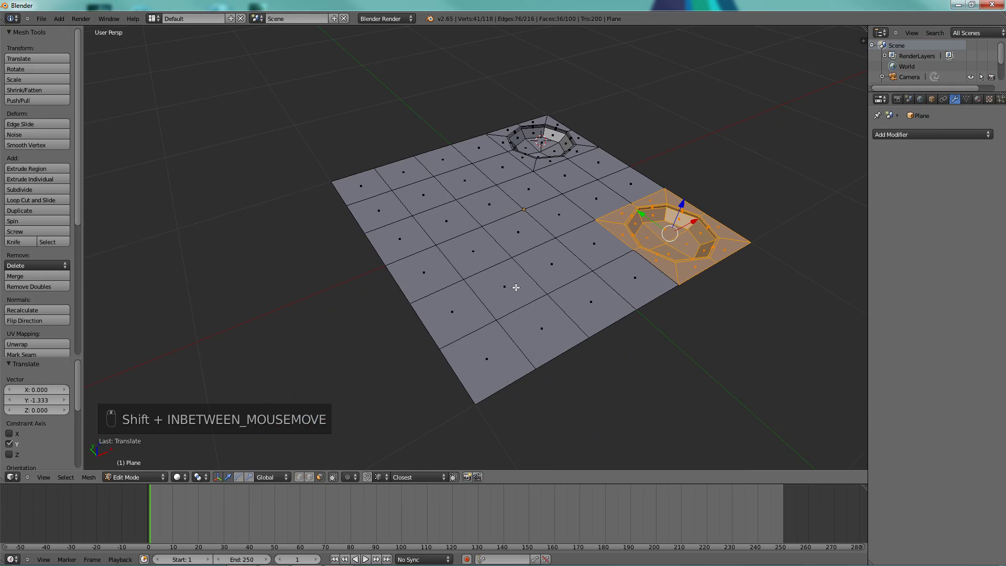
{"action": "right_click", "coordinate": [514, 287]}
{"action": "right_click", "coordinate": [469, 311], "text": "shift"}
{"action": "right_click", "coordinate": [488, 357], "text": "shift"}
{"action": "right_click", "coordinate": [530, 323], "text": "shift"}
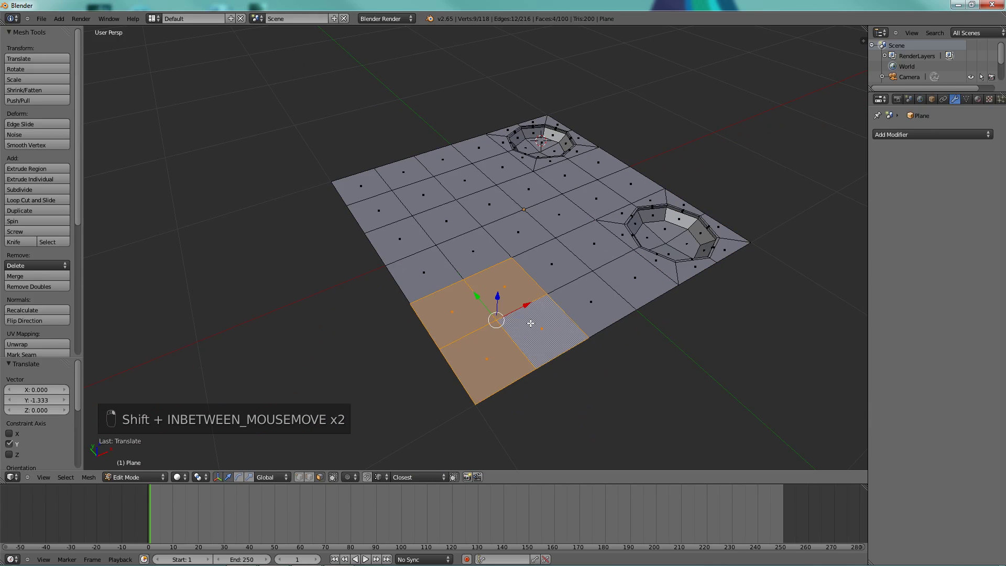
{"action": "right_click", "coordinate": [423, 197], "text": "shift"}
{"action": "right_click", "coordinate": [404, 173], "text": "shift"}
{"action": "right_click", "coordinate": [362, 186], "text": "shift"}
{"action": "right_click", "coordinate": [380, 212], "text": "shift"}
{"action": "key", "text": "x"}
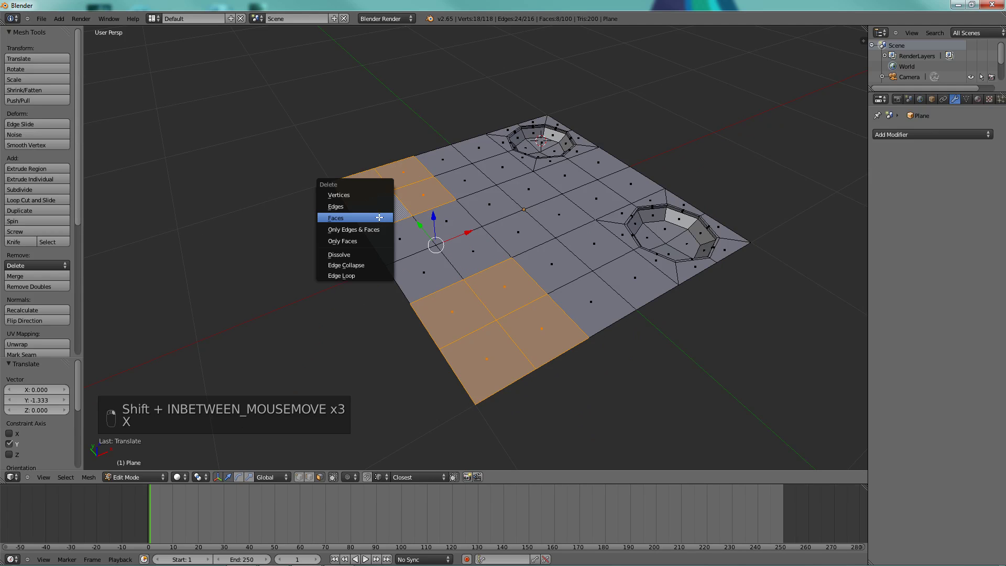
{"action": "left_click", "coordinate": [380, 218]}
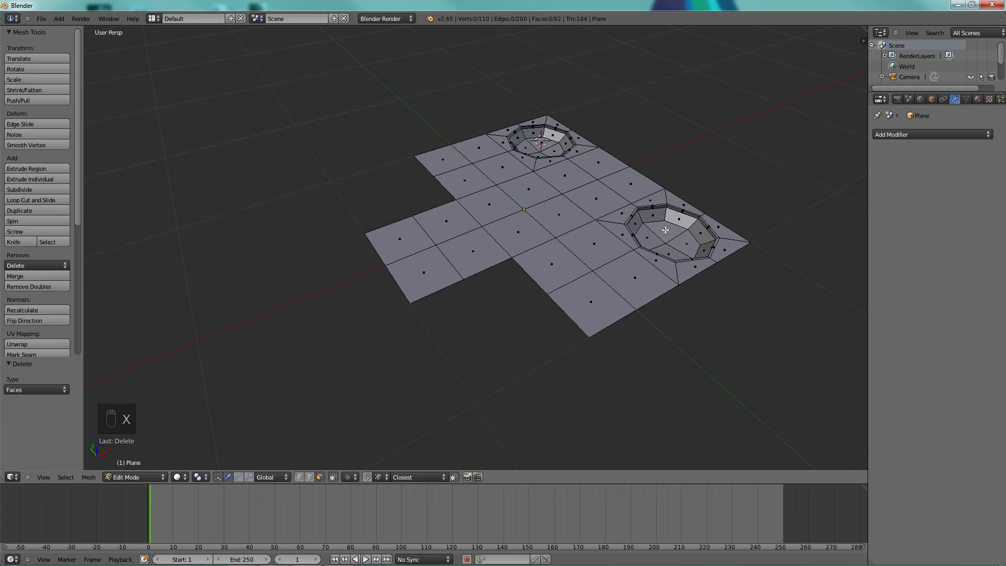
- Select the linked faces of the duplicated pip and duplicate them -1.333 along X into the adjacent empty corner
{"action": "key", "text": "l"}
{"action": "key", "text": "shift+d"}
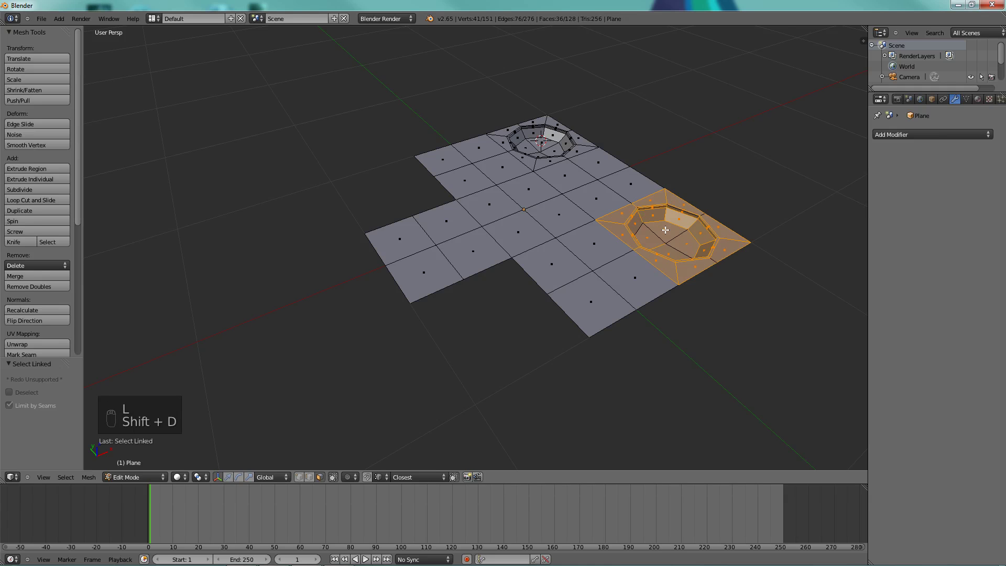
{"action": "right_click", "coordinate": [679, 233]}
{"action": "right_click_drag", "start_coordinate": [692, 222], "coordinate": [417, 303]}
{"action": "left_click", "coordinate": [417, 304]}
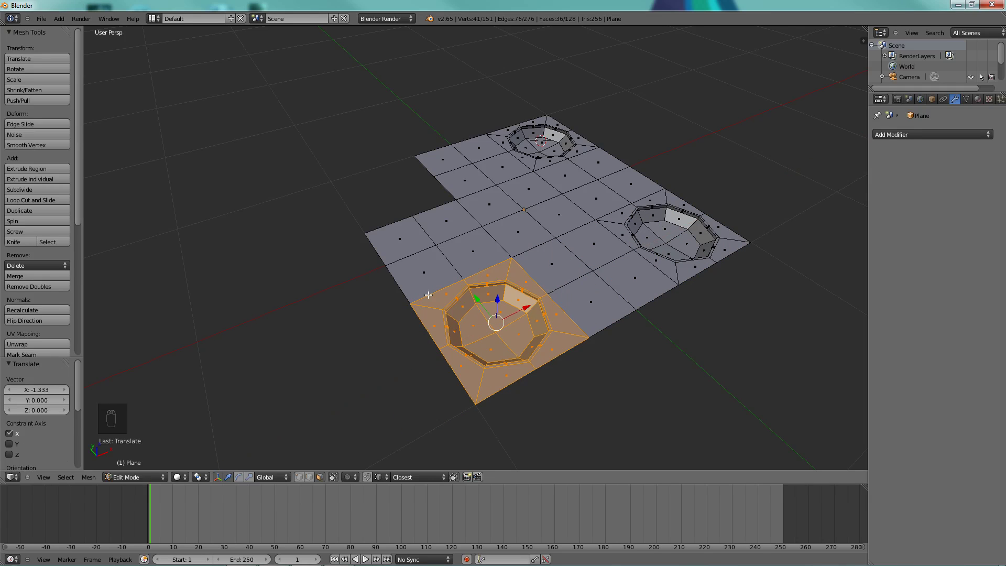
- Duplicate the third pip along Y into the last empty corner and clear the selection
{"action": "key", "text": "shift+d"}
{"action": "key", "text": "y"}
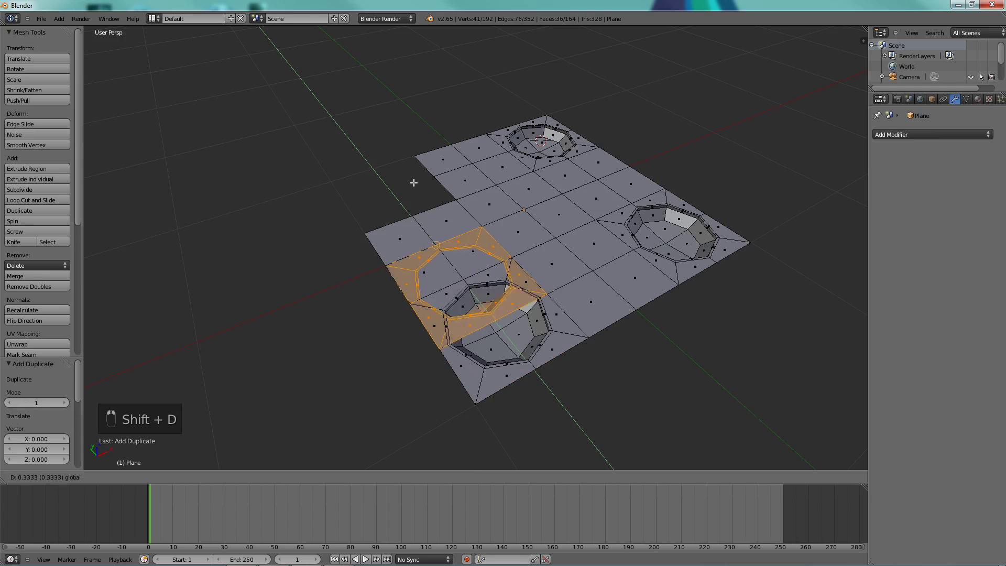
{"action": "left_click", "coordinate": [417, 156]}
{"action": "key", "text": "a"}
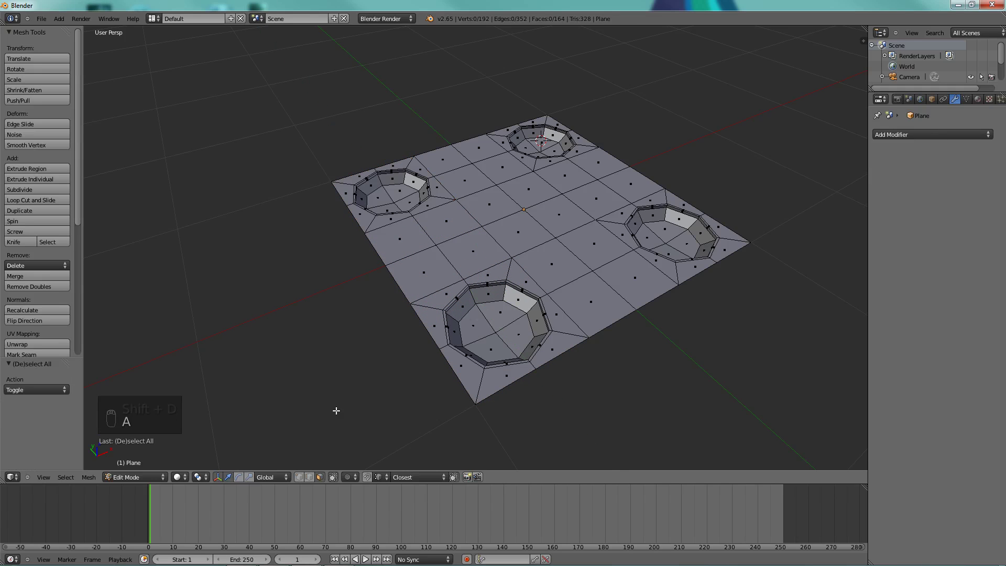
- Select the whole plane mesh, remove its double vertices to join the pips, and deselect everything
{"action": "key", "text": "a"}
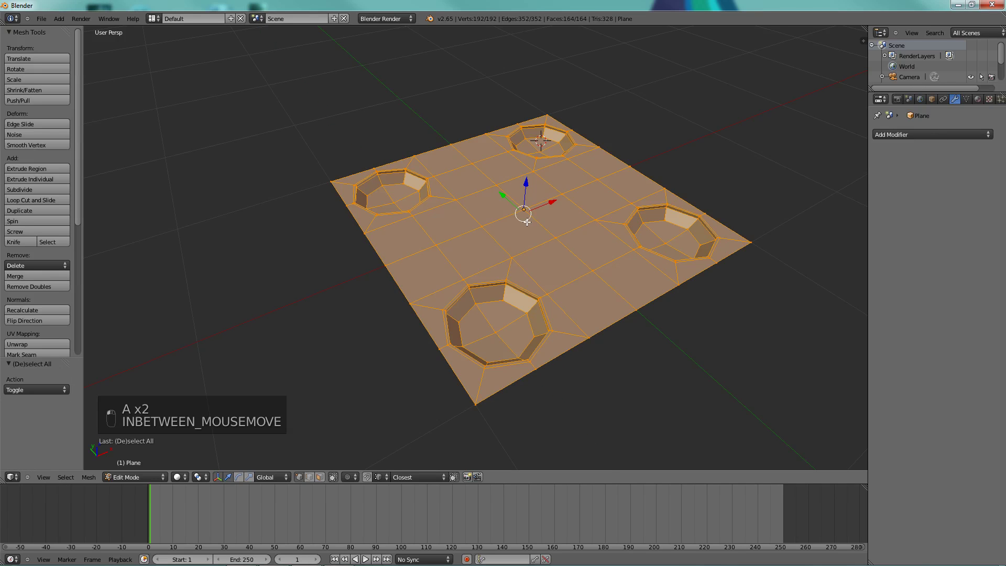
{"action": "left_click", "coordinate": [48, 287]}
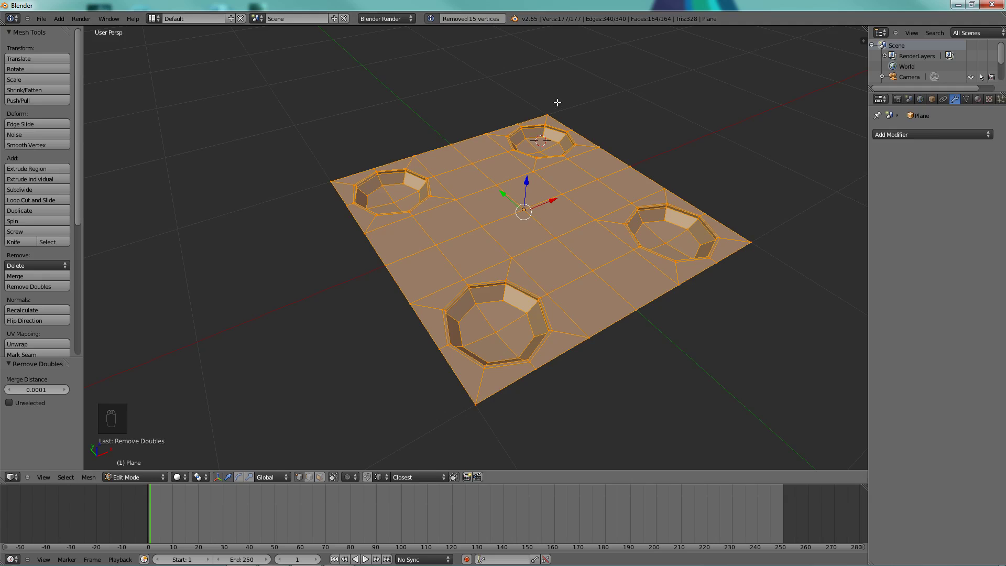
{"action": "key", "text": "a"}
{"action": "middle_click_drag", "start_coordinate": [521, 251], "coordinate": [470, 347]}
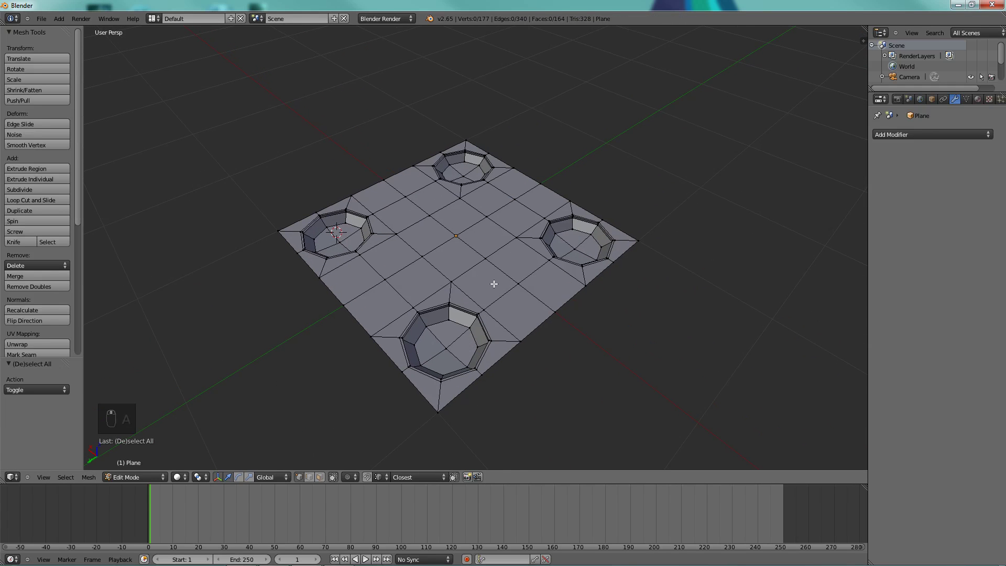
- Return to Object Mode and show the cube frame's layer together with the plane's layer
{"action": "key", "text": "Tab"}
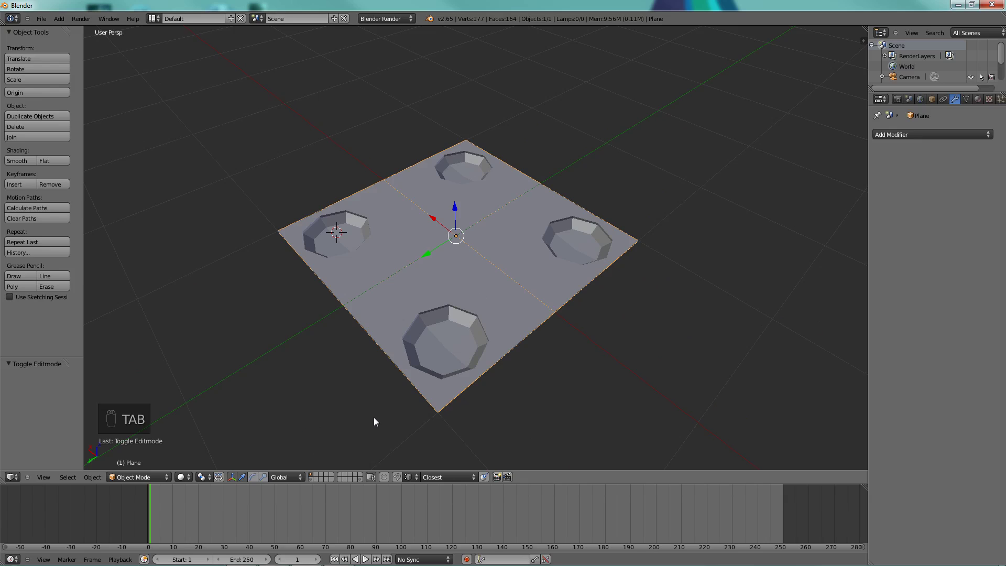
{"action": "left_click", "coordinate": [309, 479], "text": "shift"}
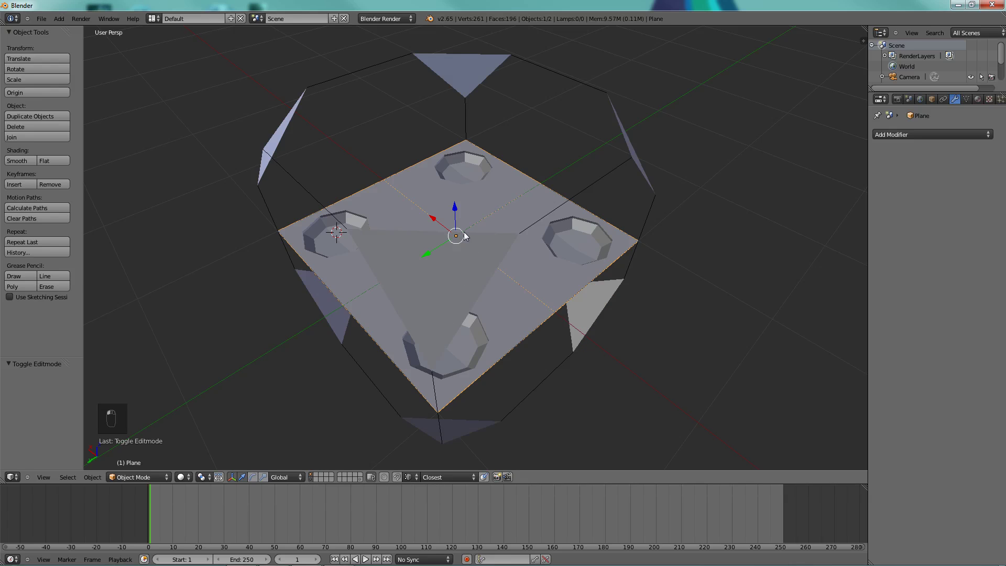
- Raise the pipped plane about 1.244 along Z and show it in wireframe from an orthographic top view
{"action": "left_click_drag", "start_coordinate": [454, 210], "coordinate": [465, 68]}
{"action": "key", "text": "KP_7"}
{"action": "key", "text": "z"}
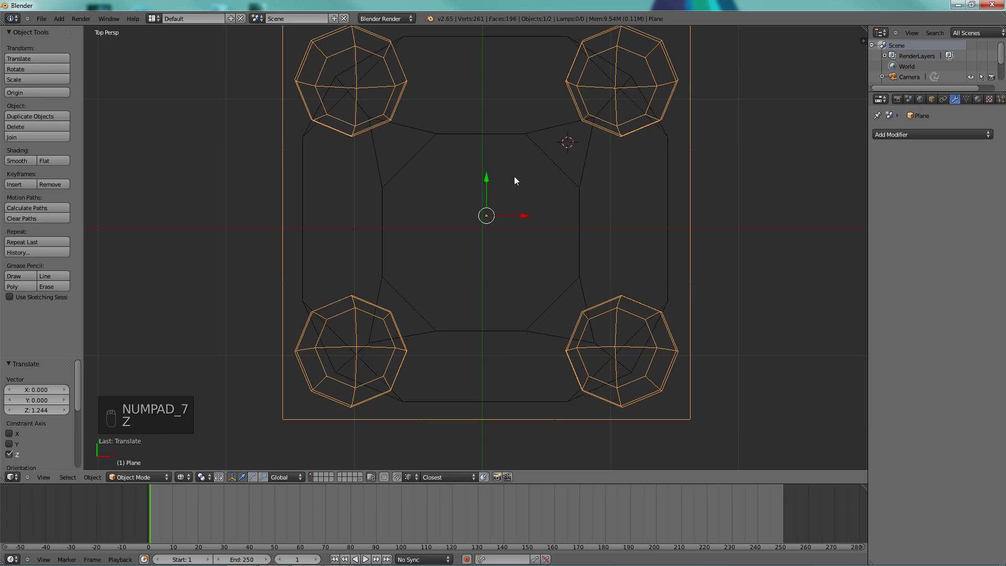
{"action": "scroll", "coordinate": [547, 227], "scroll_direction": "down", "scroll_amount": 4}
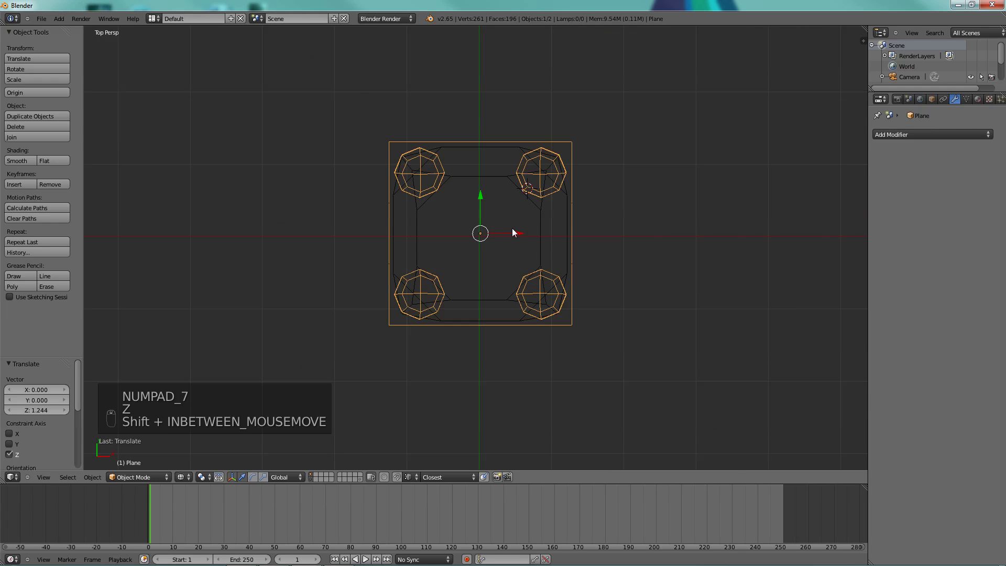
{"action": "middle_click_drag", "start_coordinate": [512, 229], "coordinate": [446, 243], "text": "shift"}
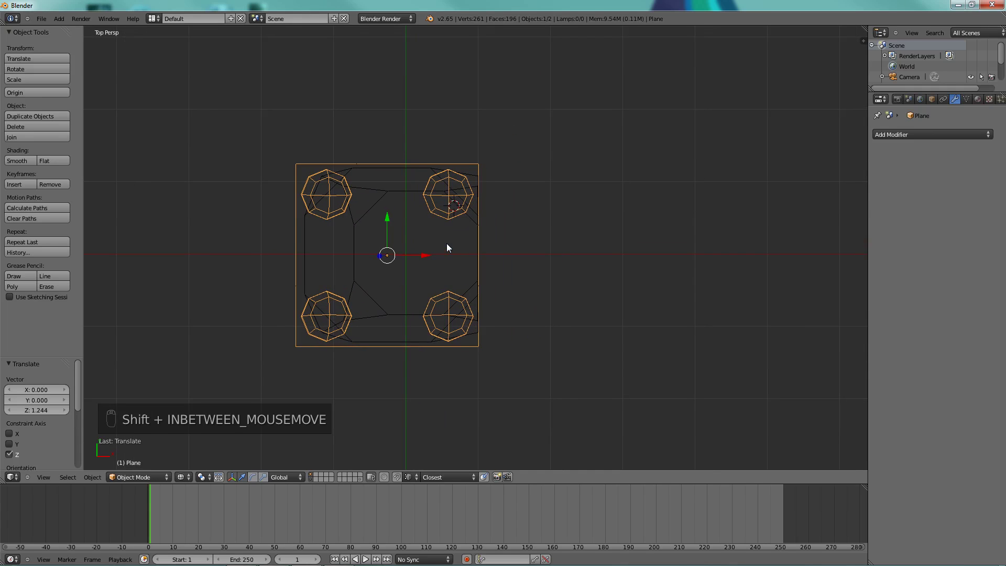
{"action": "key", "text": "KP_5"}
{"action": "scroll", "coordinate": [428, 258], "scroll_direction": "up", "scroll_amount": 4}
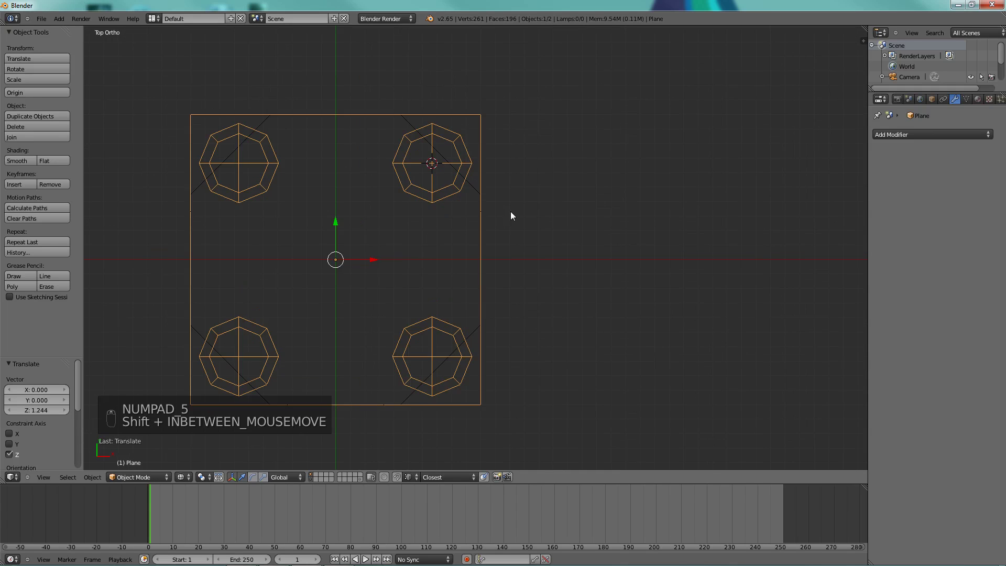
{"action": "middle_click_drag", "start_coordinate": [511, 212], "coordinate": [598, 194], "text": "shift"}
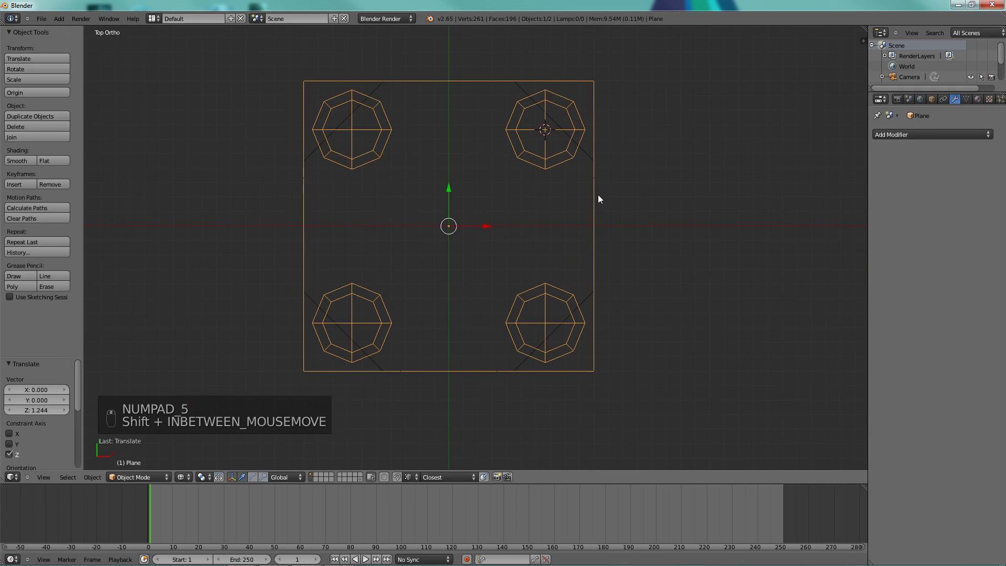
- Join the pipped plane and the cube frame into one object, then enter Edit Mode with nothing selected
{"action": "right_click", "coordinate": [596, 152], "text": "shift"}
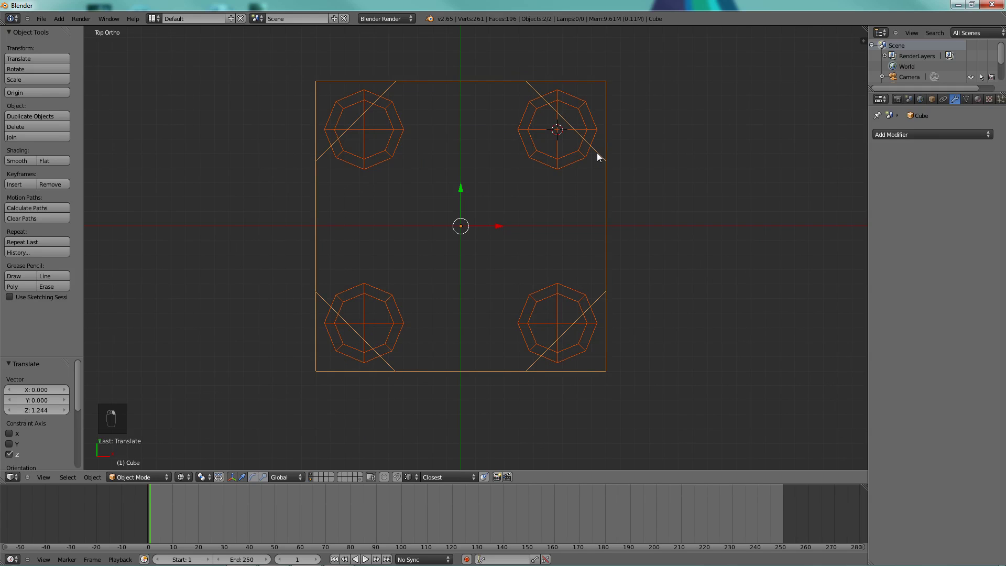
{"action": "key", "text": "ctrl+j"}
{"action": "key", "text": "Tab"}
{"action": "key", "text": "a"}
{"action": "key", "text": "a"}
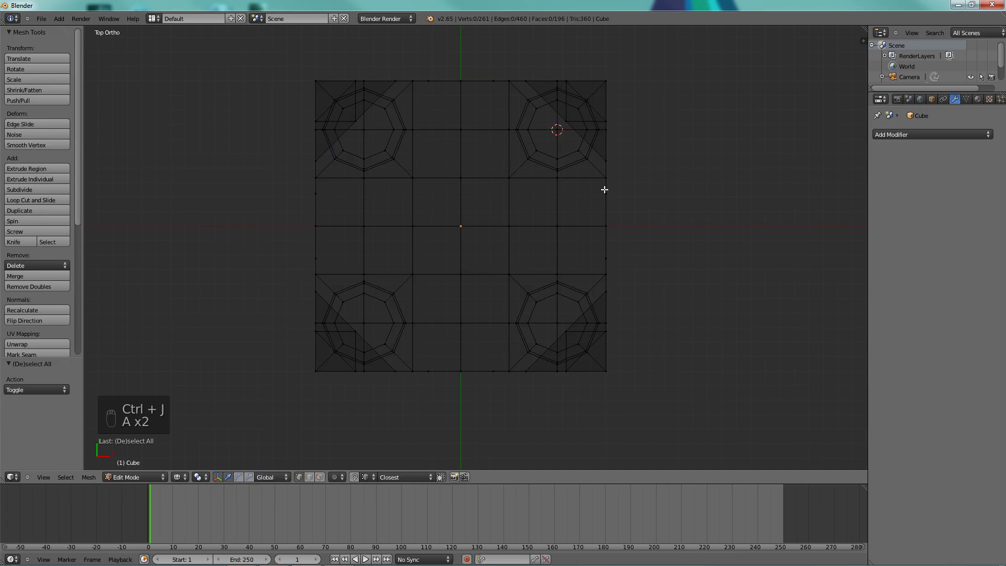
- Select the linked mesh of the pipped plane and scale it uniformly to about 0.807
{"action": "key", "text": "l"}
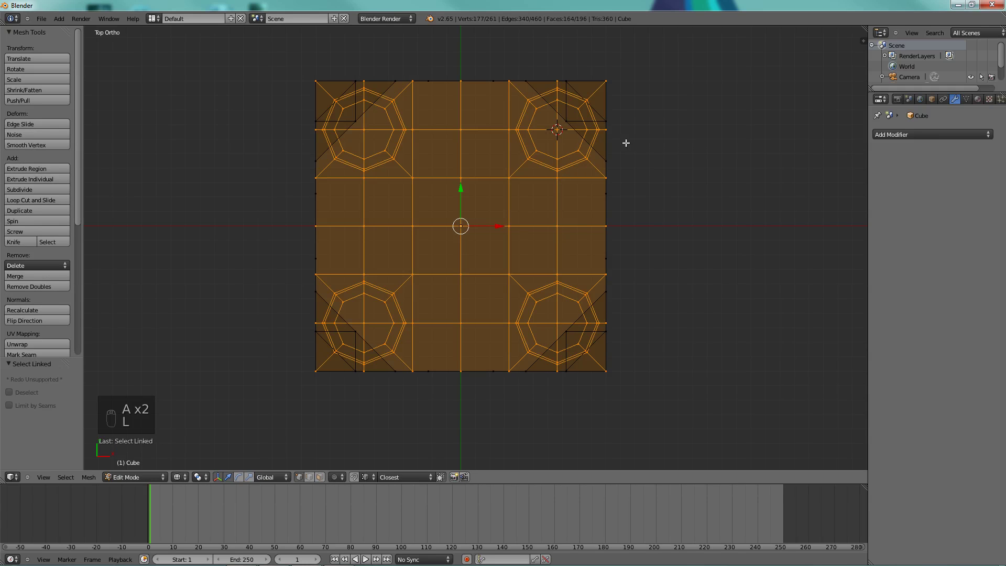
{"action": "key", "text": "s"}
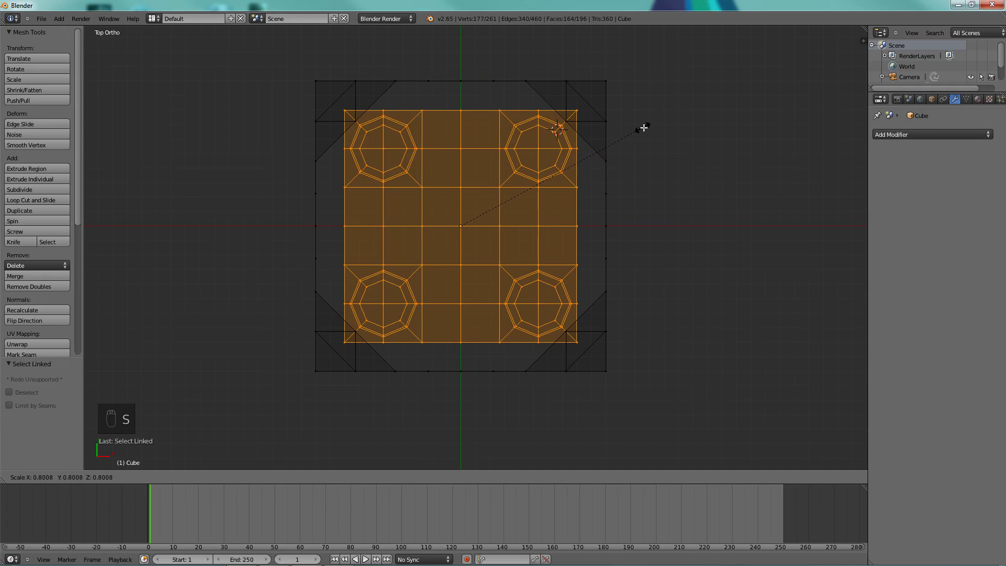
{"action": "left_click", "coordinate": [645, 128]}
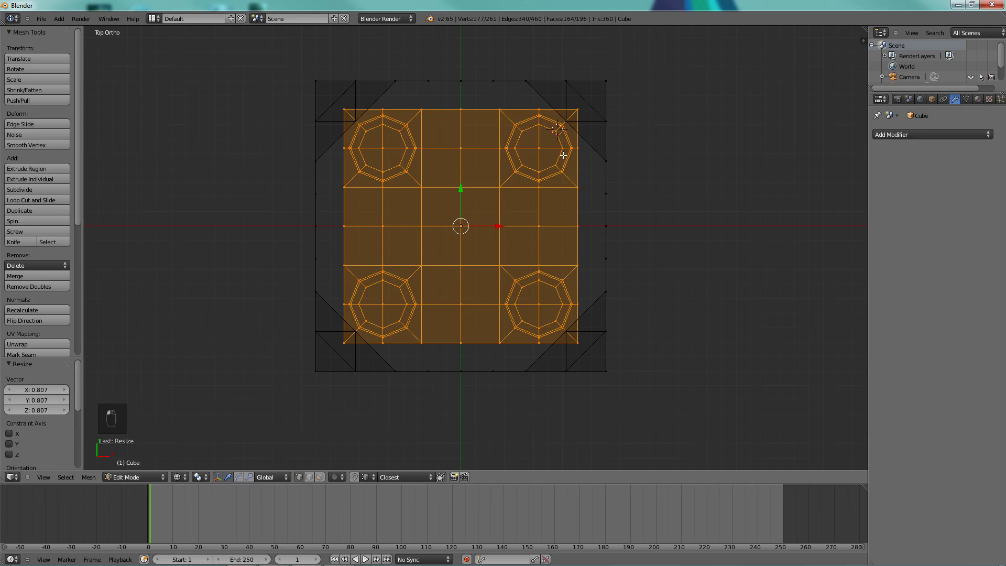
- Select the plane's four outer corner vertices and scale them inward to about 0.884, following the frame's bevelled corners
{"action": "scroll", "coordinate": [507, 160], "scroll_direction": "up", "scroll_amount": 2}
{"action": "right_click", "coordinate": [624, 68]}
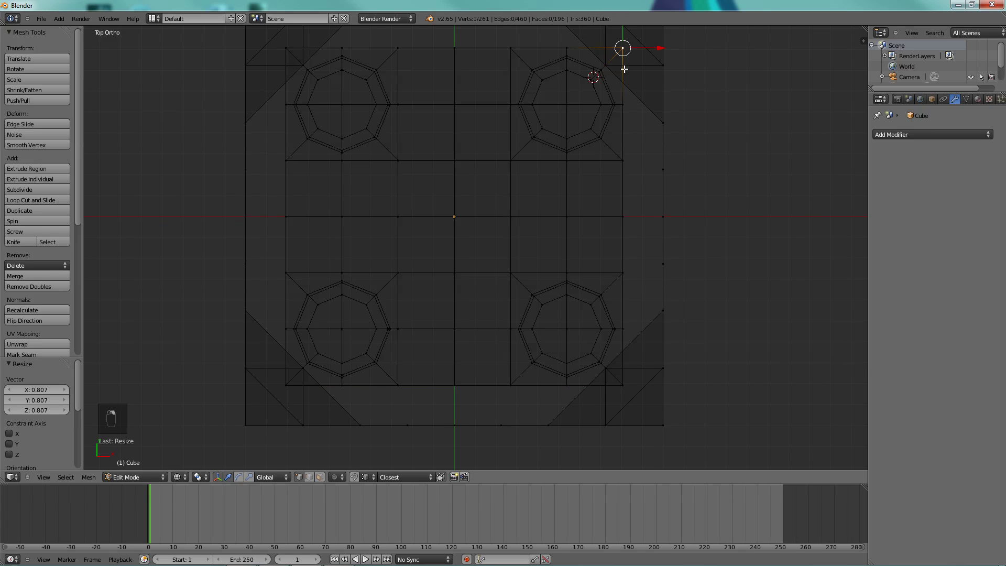
{"action": "right_click", "coordinate": [285, 49], "text": "shift"}
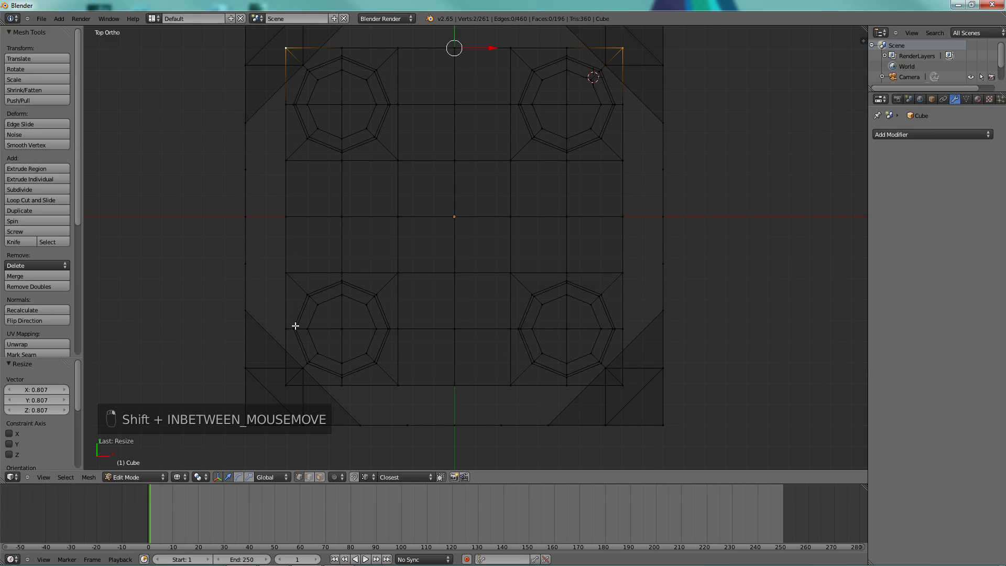
{"action": "right_click", "coordinate": [286, 386], "text": "shift"}
{"action": "right_click", "coordinate": [625, 382], "text": "shift"}
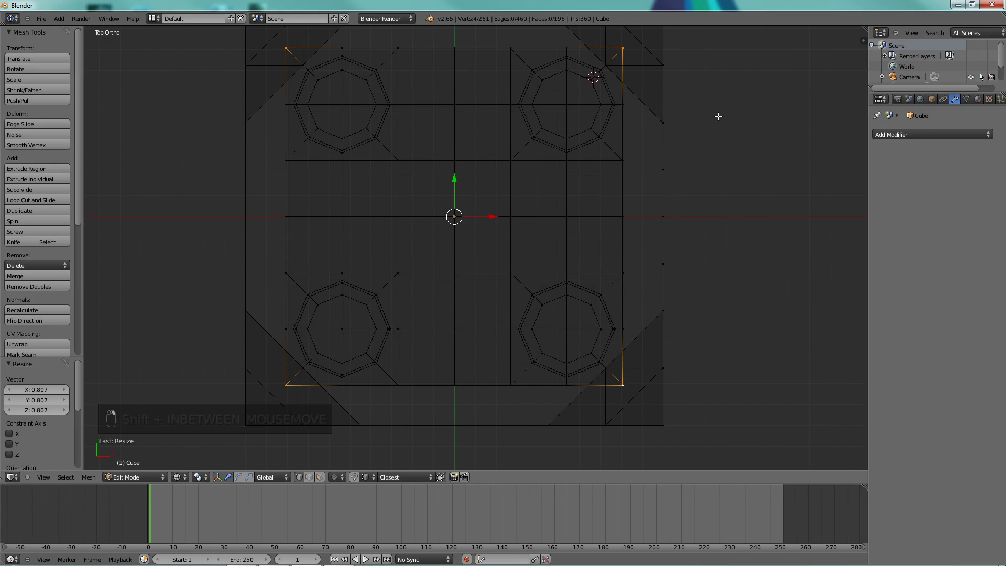
{"action": "middle_click_drag", "start_coordinate": [567, 242], "coordinate": [486, 347], "text": "shift"}
{"action": "scroll", "coordinate": [476, 265], "scroll_direction": "up", "scroll_amount": 8}
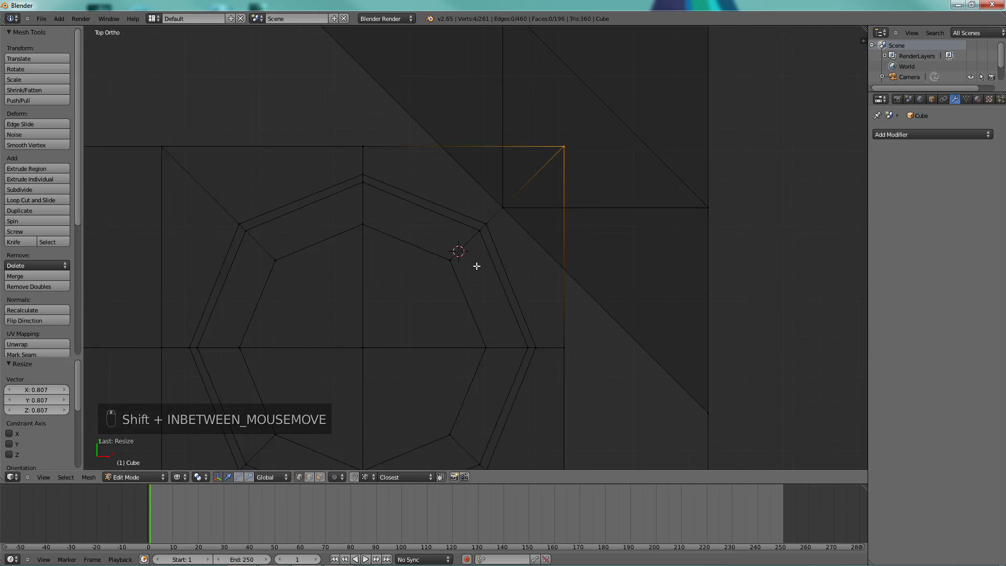
{"action": "key", "text": "s"}
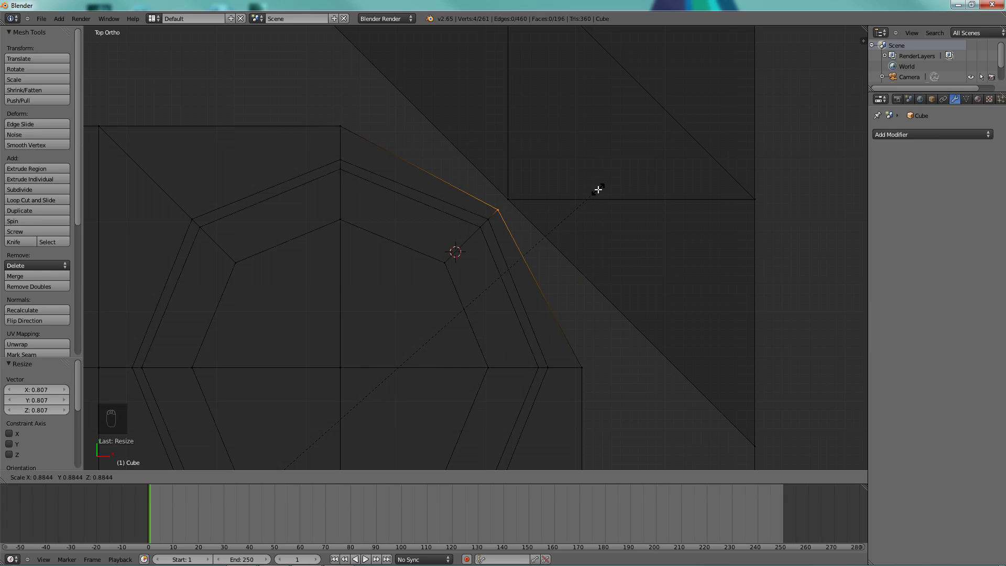
{"action": "left_click", "coordinate": [597, 190]}
- Return to solid shading, select the whole linked pipped plane and lower it about 0.241 along Z into the frame's opening
{"action": "scroll", "coordinate": [467, 233], "scroll_direction": "down", "scroll_amount": 6}
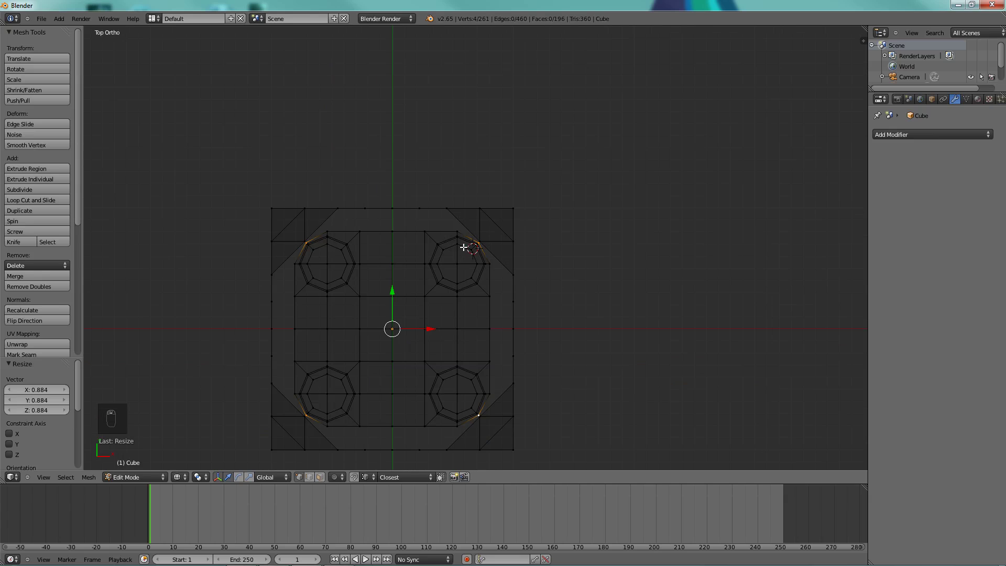
{"action": "middle_click_drag", "start_coordinate": [460, 273], "coordinate": [548, 178]}
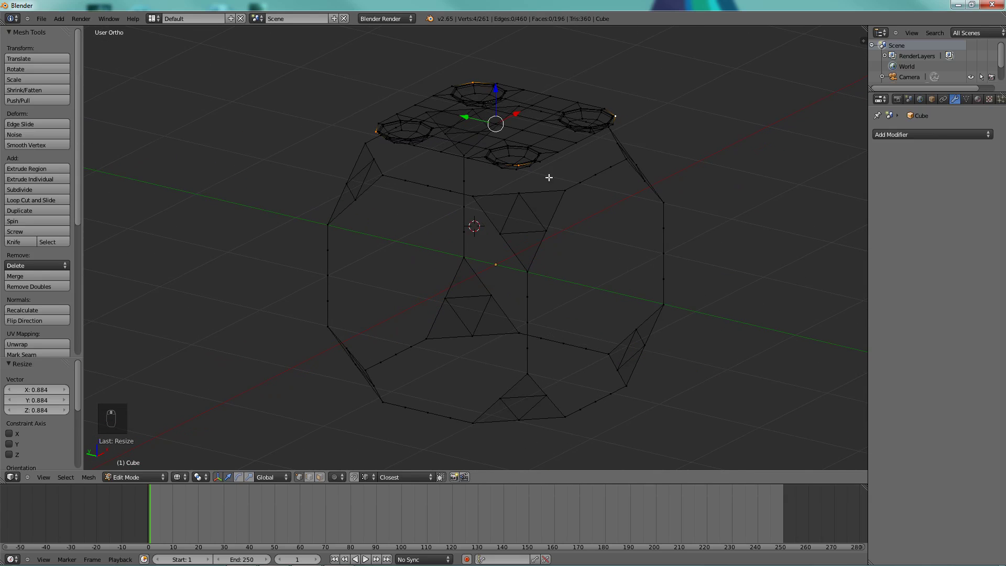
{"action": "key", "text": "z"}
{"action": "middle_click_drag", "start_coordinate": [503, 205], "coordinate": [445, 211]}
{"action": "key", "text": "a"}
{"action": "scroll", "coordinate": [446, 211], "scroll_direction": "up", "scroll_amount": 1}
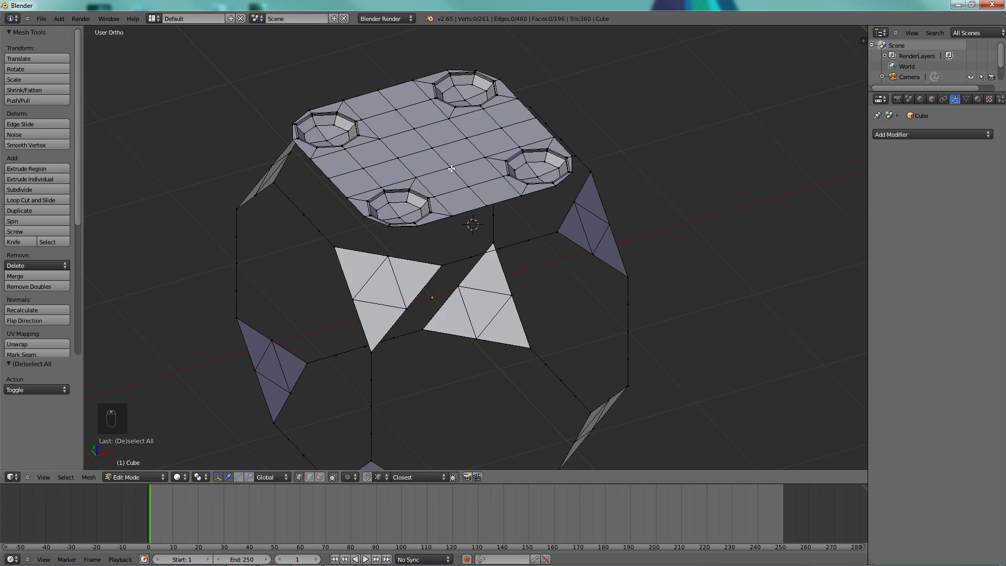
{"action": "key", "text": "l"}
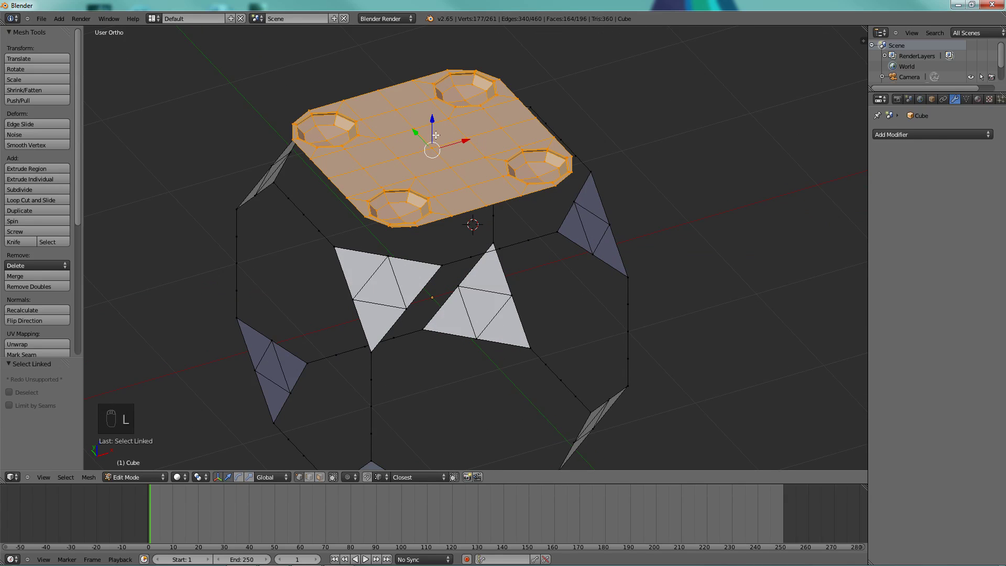
{"action": "left_click_drag", "start_coordinate": [435, 135], "coordinate": [471, 254]}
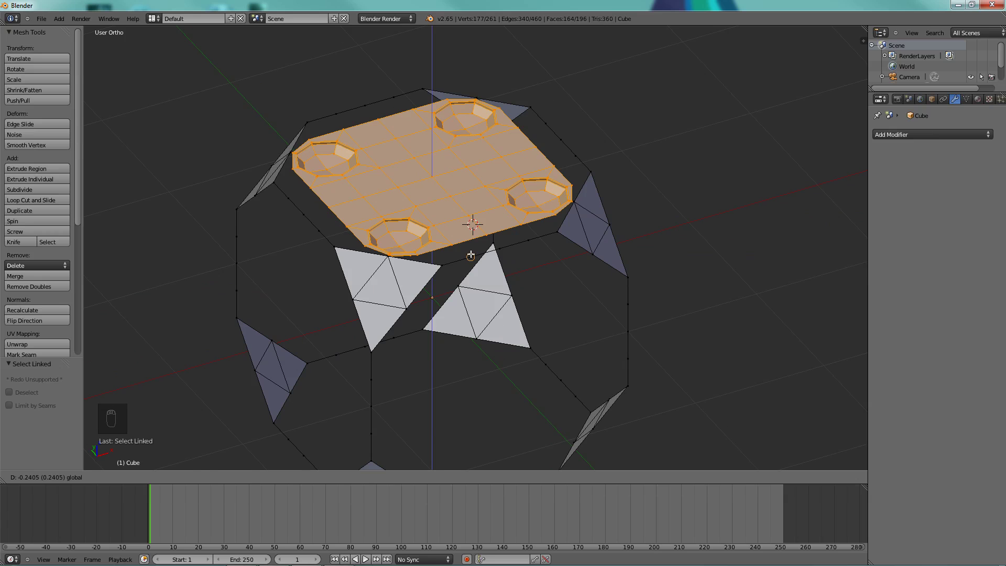
{"action": "key", "text": "ctrl+space"}
{"action": "middle_click_drag", "start_coordinate": [470, 254], "coordinate": [466, 229]}
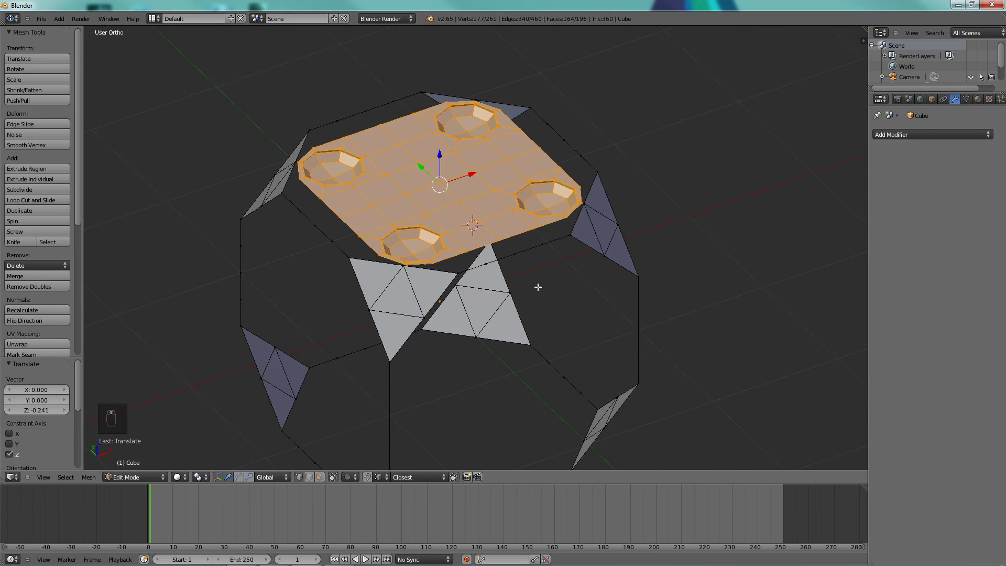
- Snap the 3D cursor to the scene's center
{"action": "key", "text": "shift+s"}
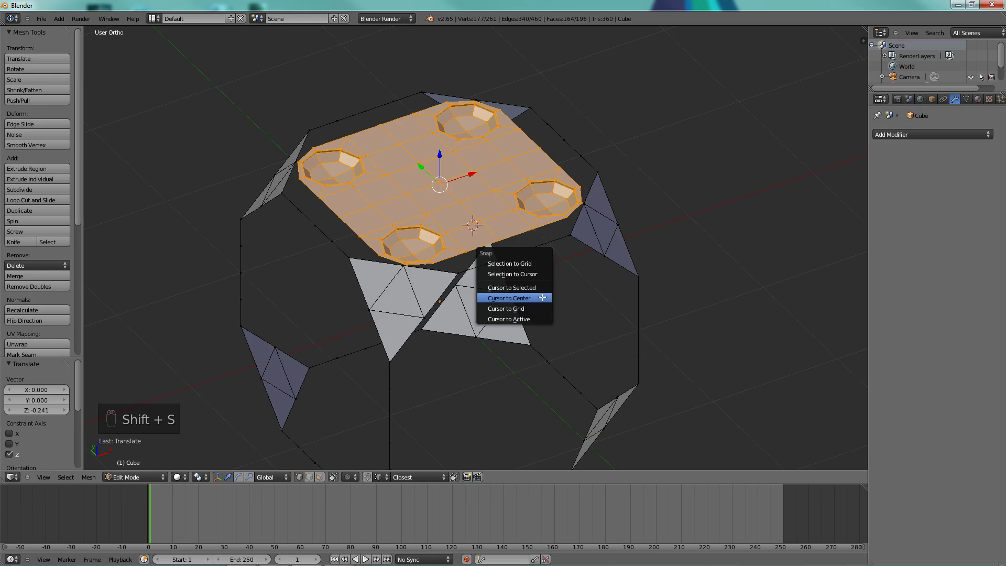
{"action": "left_click", "coordinate": [534, 298]}
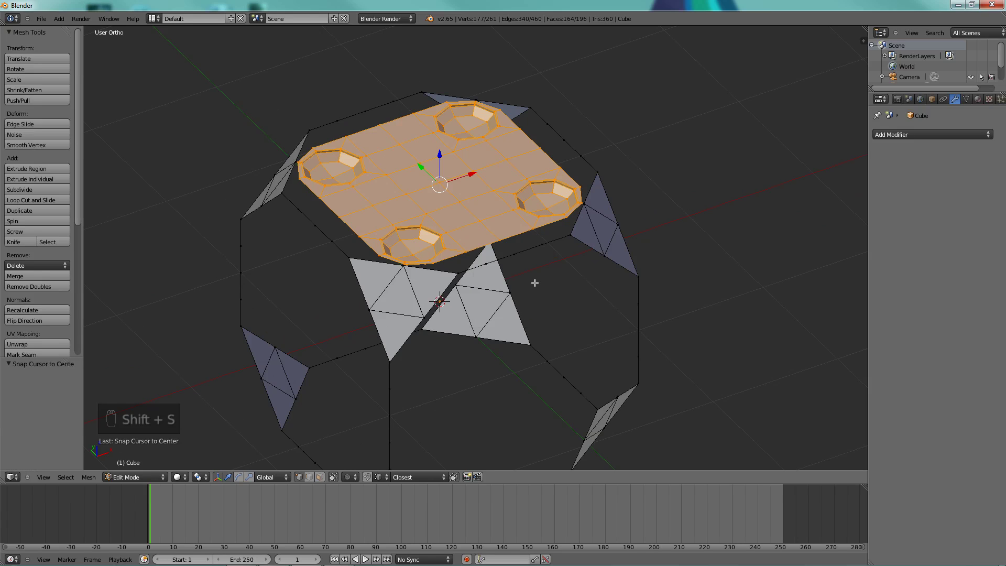
{"action": "middle_click_drag", "start_coordinate": [534, 282], "coordinate": [555, 220], "text": "shift"}
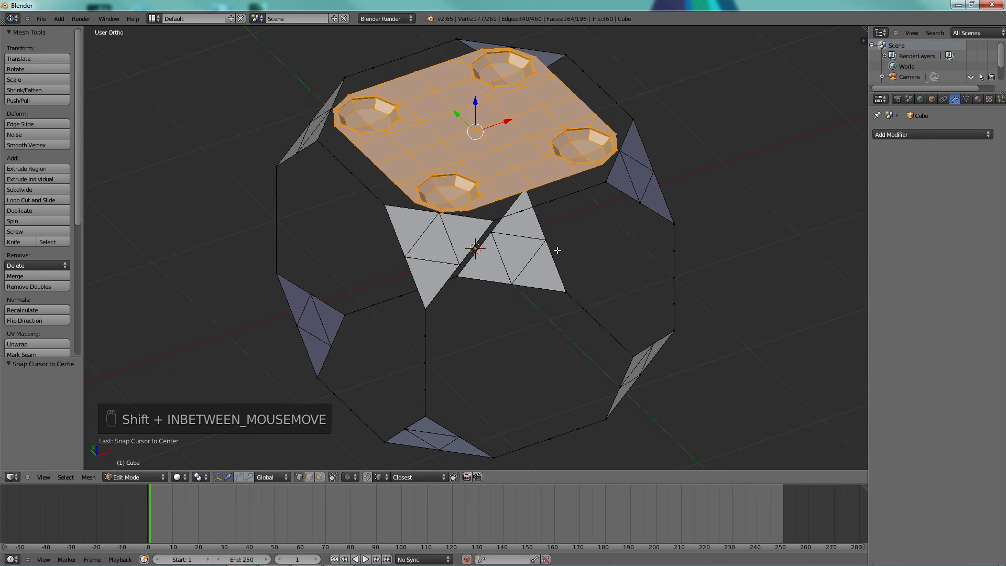
- Duplicate the pipped plane in place and try rotating the copy about the X axis
{"action": "key", "text": "shift+d"}
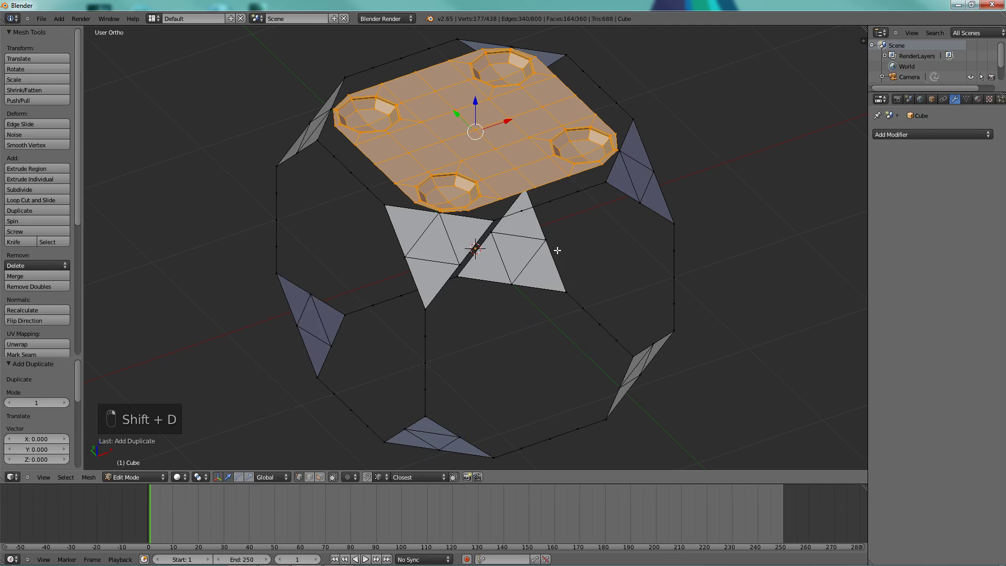
{"action": "key", "text": "r"}
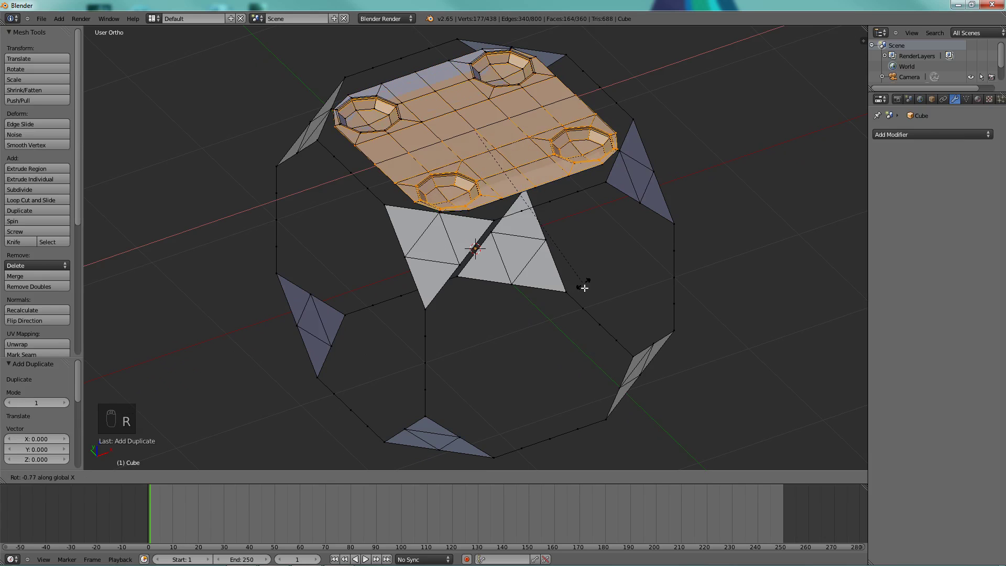
{"action": "right_click", "coordinate": [587, 297]}
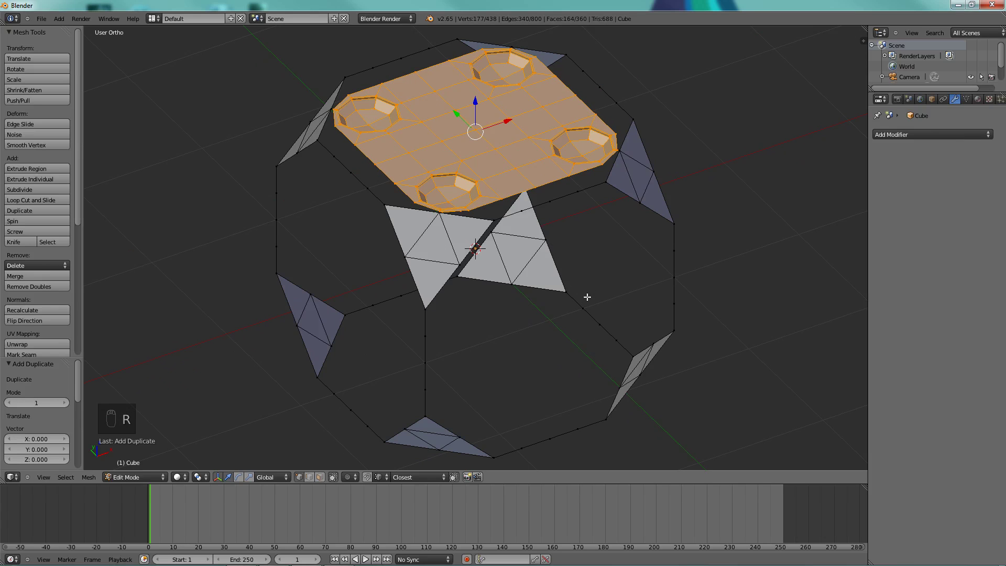
- Set the pivot point to the 3D Cursor and rotate the duplicated plane 90° about the global X axis
{"action": "left_click", "coordinate": [207, 476]}
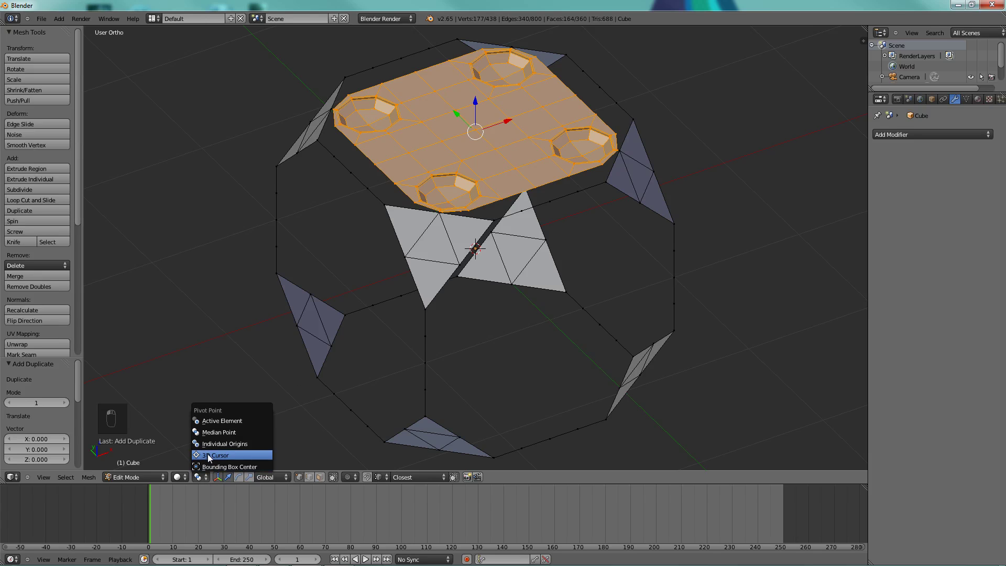
{"action": "left_click", "coordinate": [208, 455]}
{"action": "key", "text": "r"}
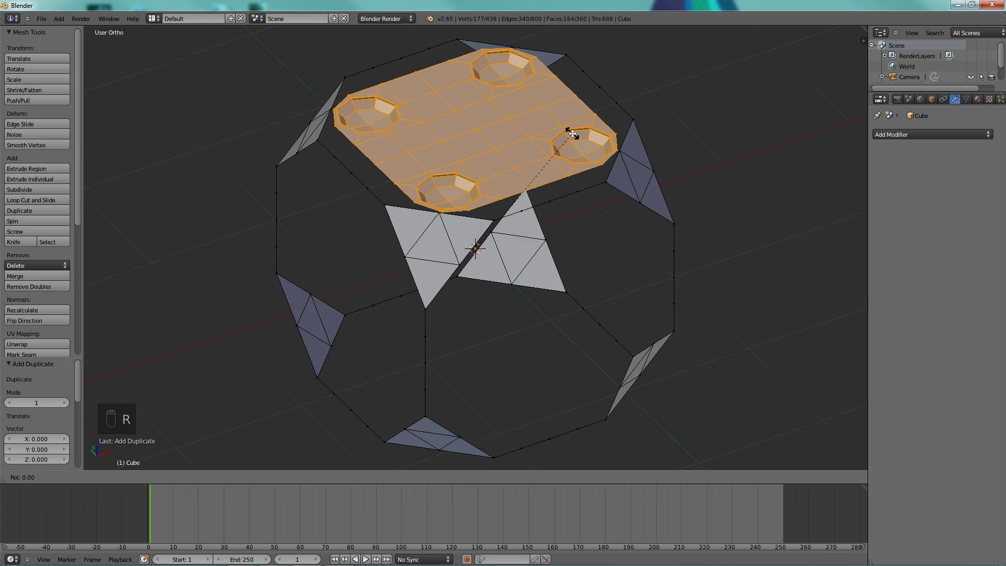
{"action": "key", "text": "x"}
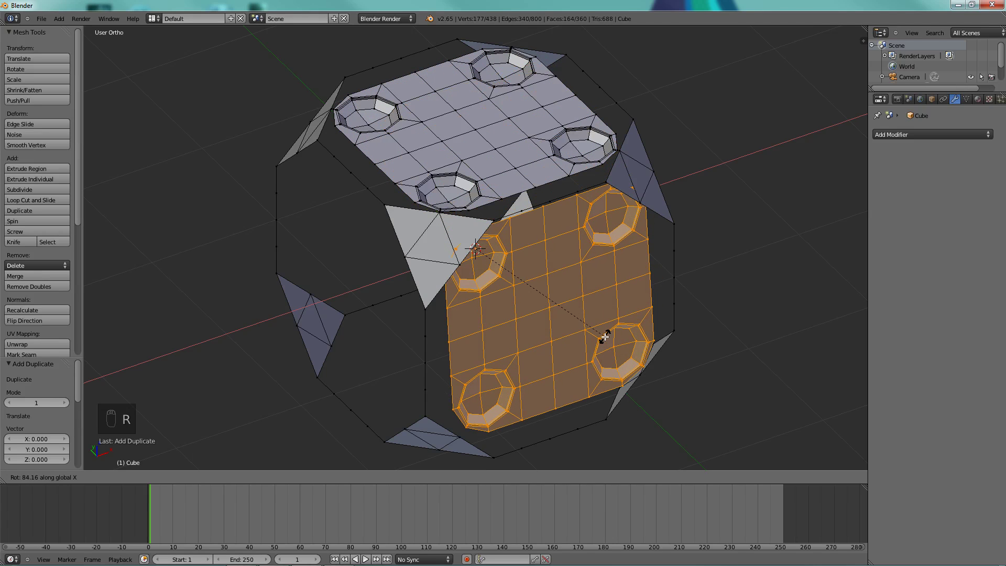
{"action": "type", "text": "90"}
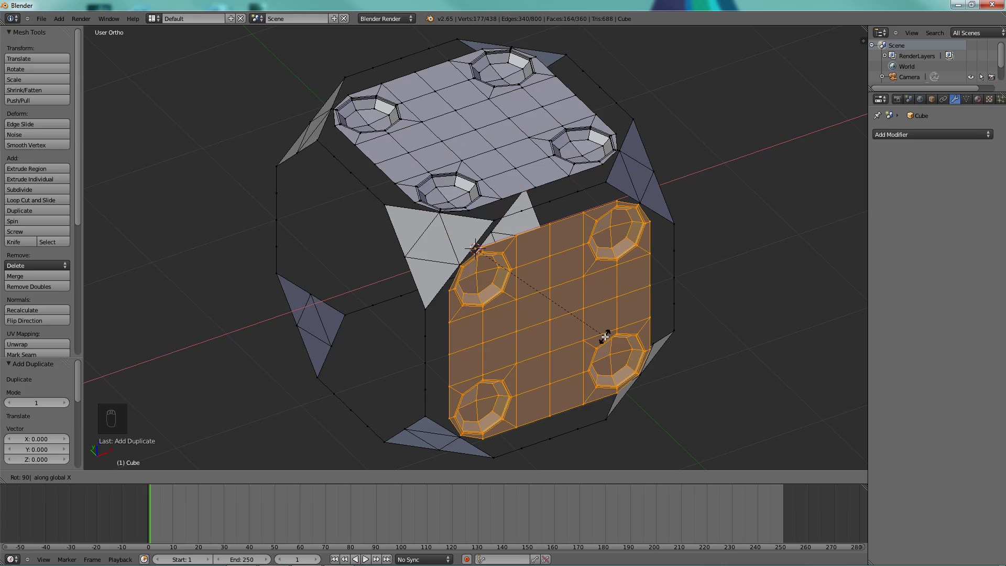
{"action": "key", "text": "Return"}
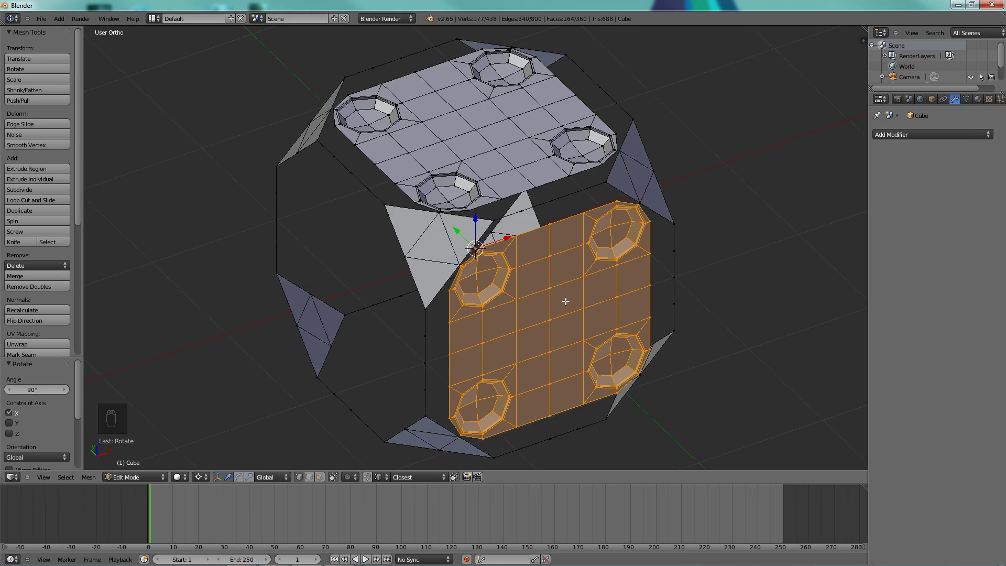
- Clear the selection, select the linked mesh of the upper pipped face and duplicate it in place
{"action": "middle_click_drag", "start_coordinate": [566, 301], "coordinate": [544, 306]}
{"action": "key", "text": "a"}
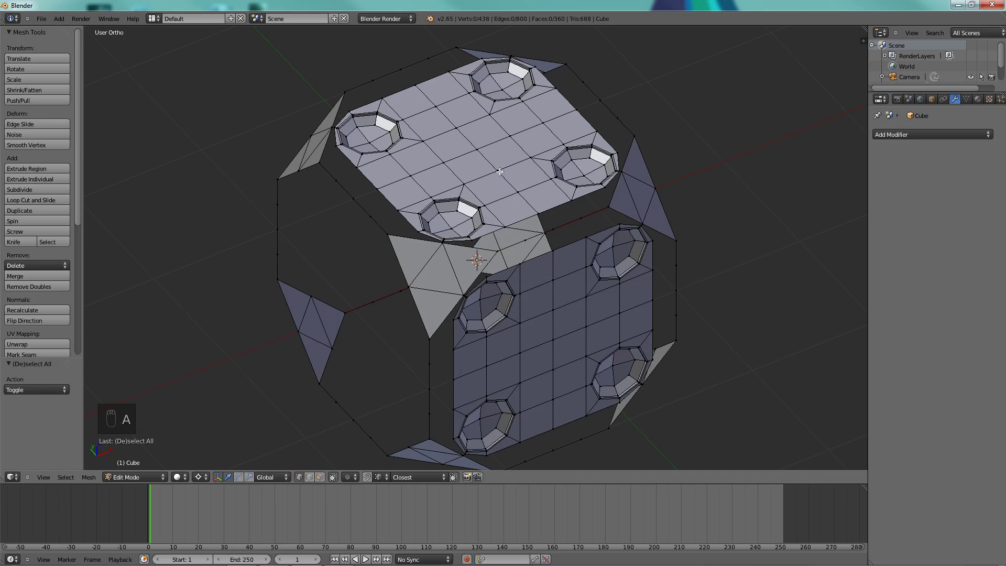
{"action": "key", "text": "l"}
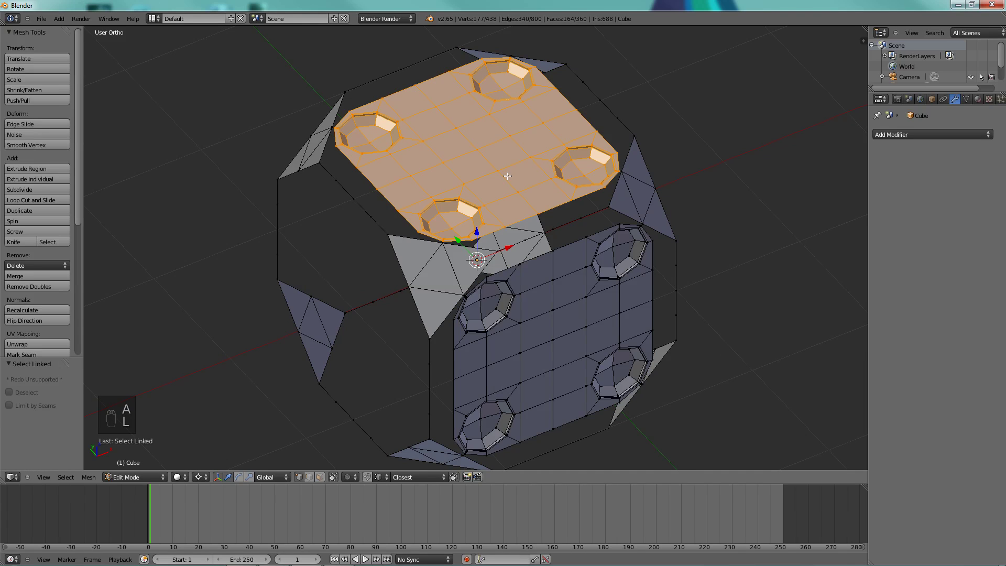
{"action": "key", "text": "shift+d"}
{"action": "right_click", "coordinate": [508, 176]}
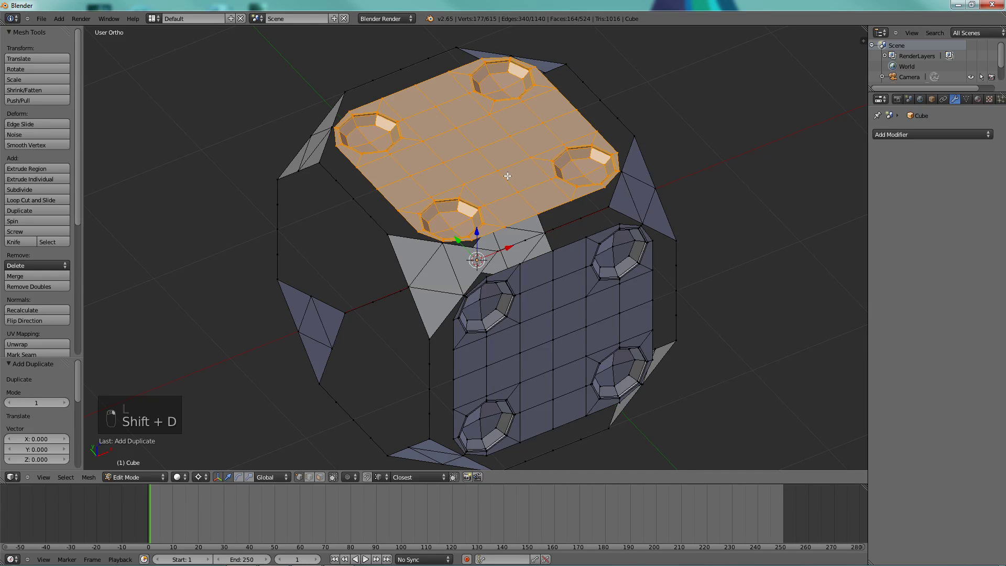
- Rotate the duplicated pipped face -90° about the global X axis
{"action": "key", "text": "r"}
{"action": "key", "text": "x"}
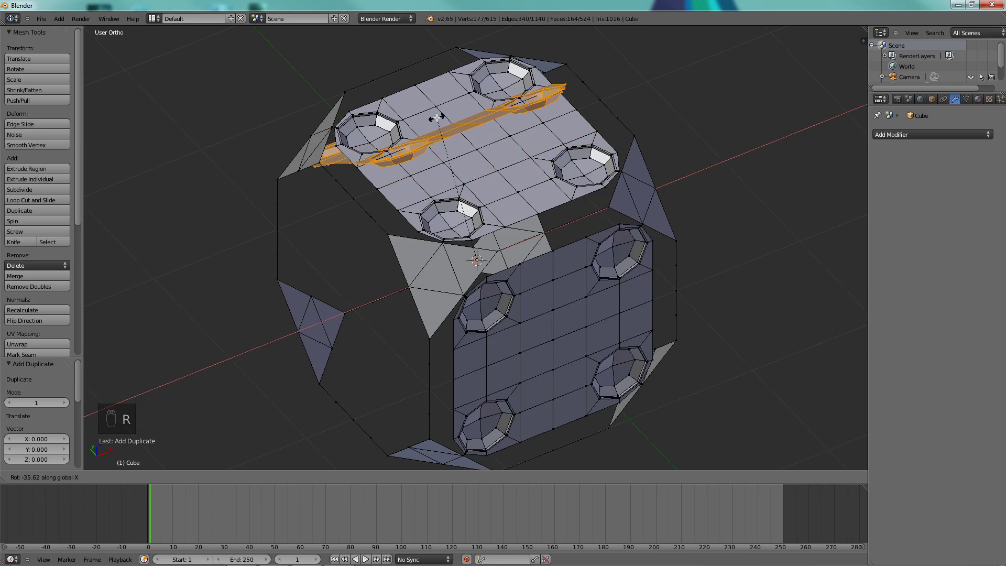
{"action": "type", "text": "-90"}
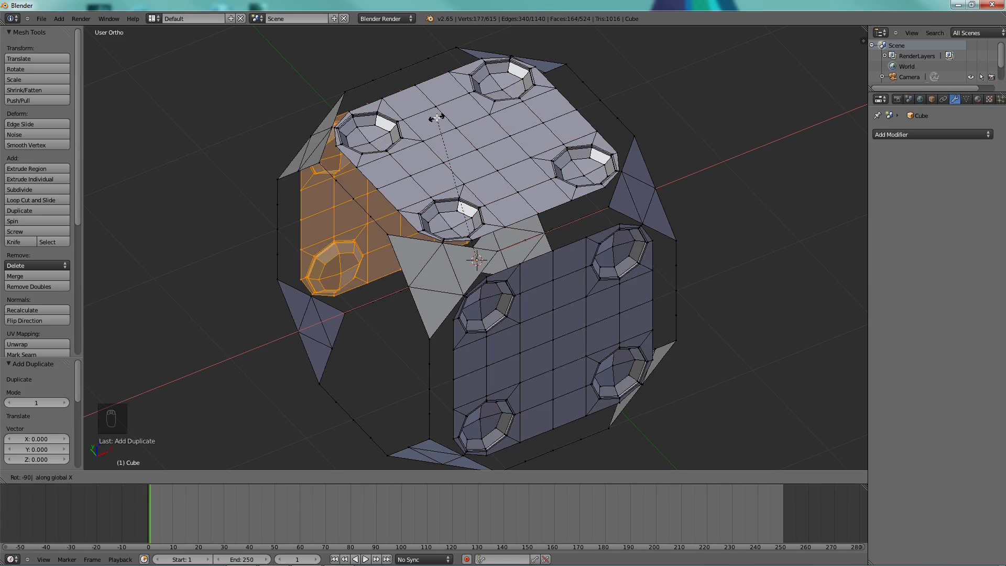
{"action": "key", "text": "Return"}
- Add the linked mesh of the opposite pipped side to the selection, duplicate both sides in place and rotate the copies 90° about global Z
{"action": "middle_click_drag", "start_coordinate": [439, 233], "coordinate": [454, 195]}
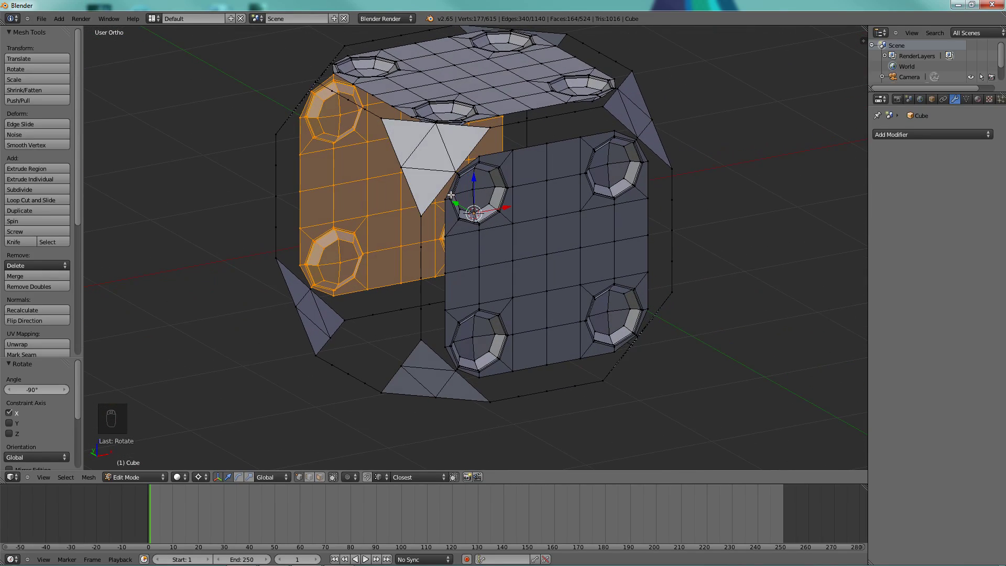
{"action": "key", "text": "l"}
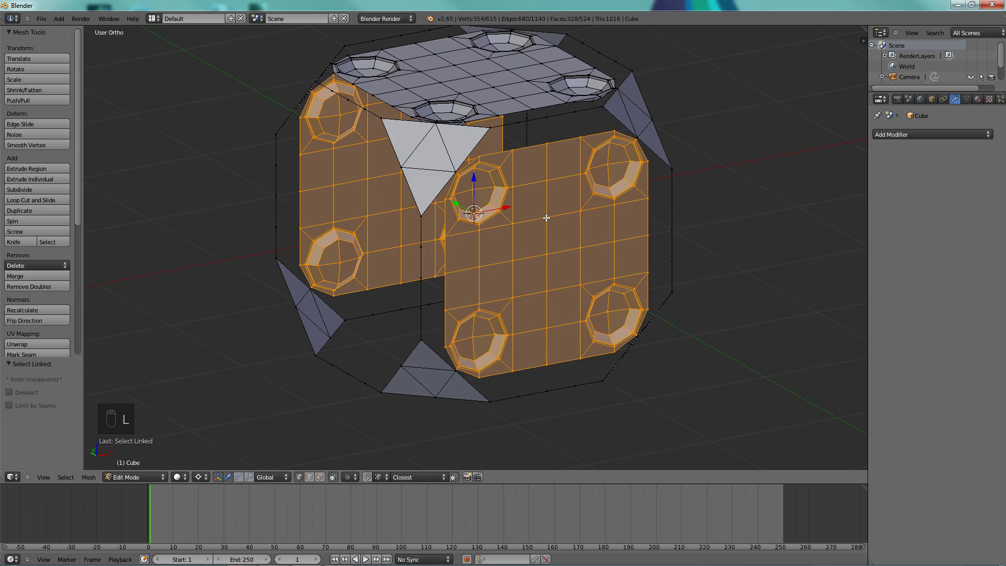
{"action": "key", "text": "shift+d"}
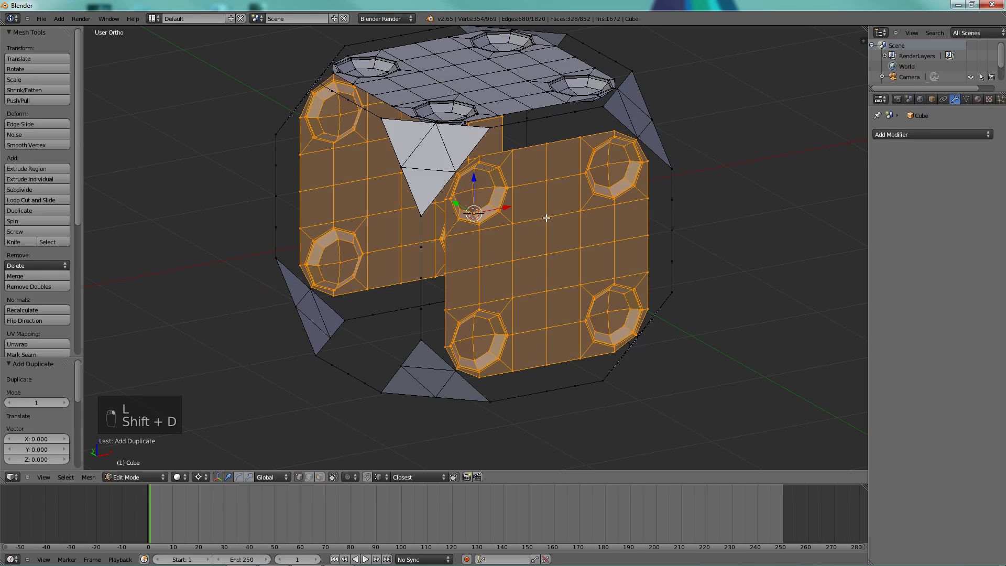
{"action": "key", "text": "r"}
{"action": "key", "text": "z"}
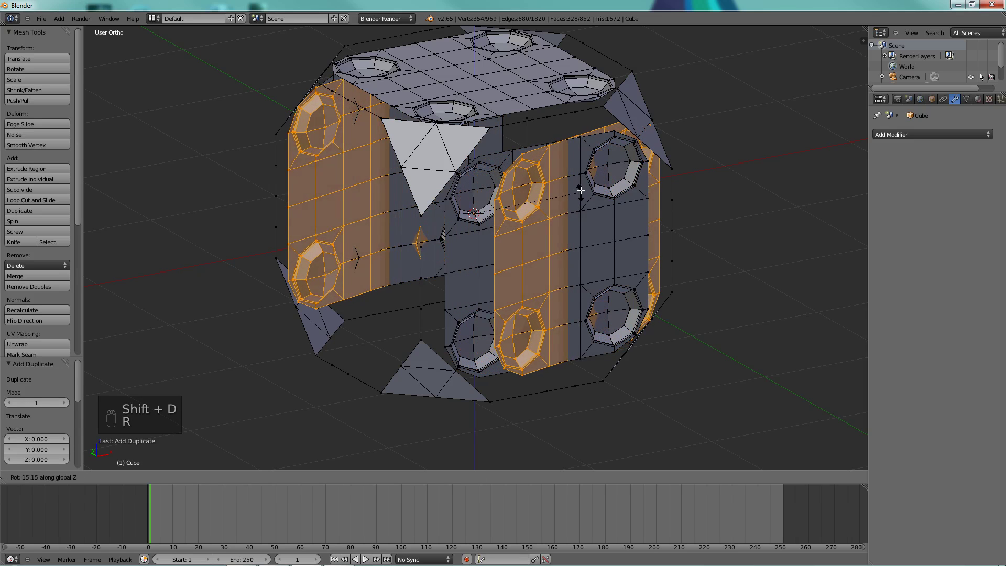
{"action": "type", "text": "90"}
{"action": "key", "text": "Return"}
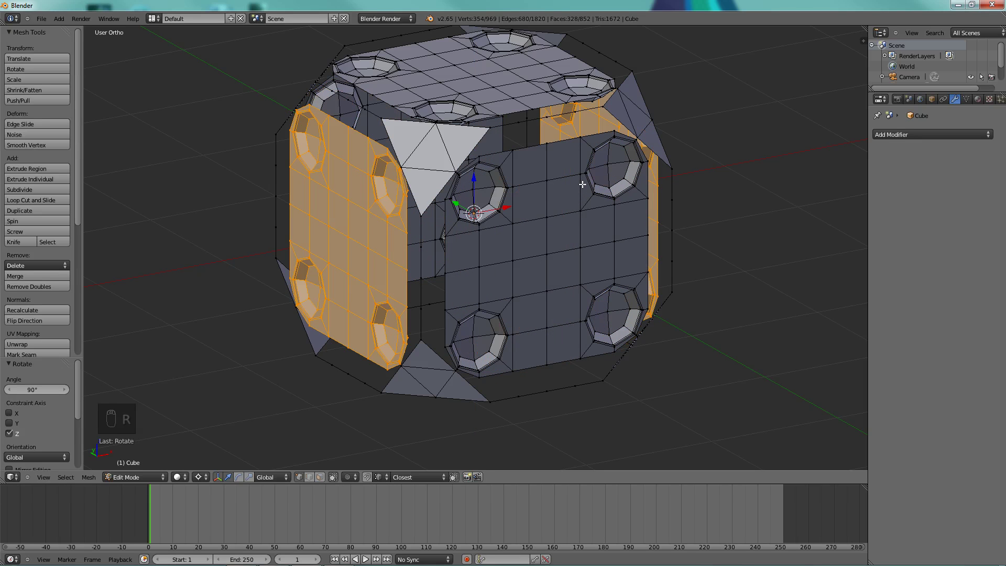
- Select only the linked mesh of the upper pipped face, duplicate it in place and rotate the copy -180° about the global X axis
{"action": "key", "text": "a"}
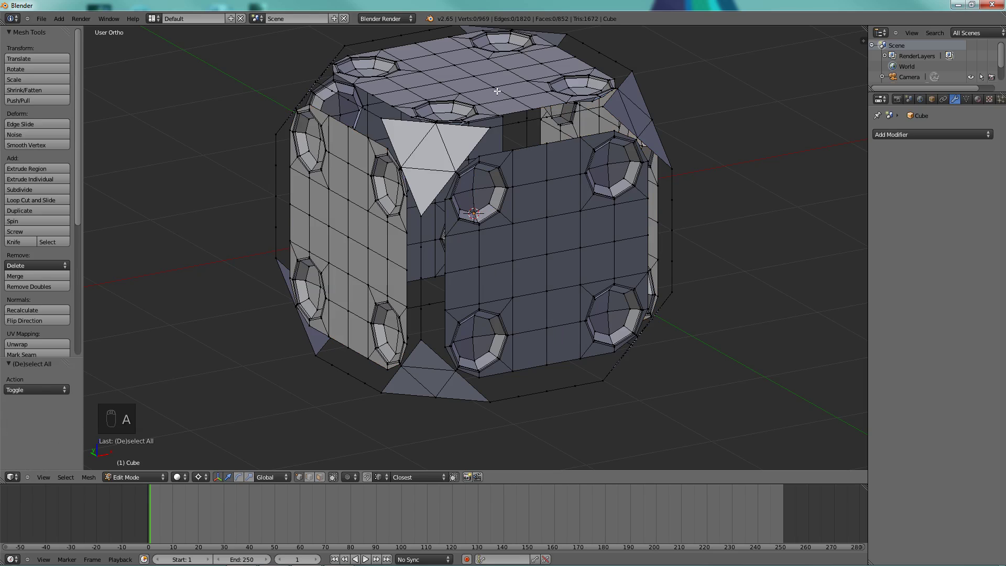
{"action": "key", "text": "l"}
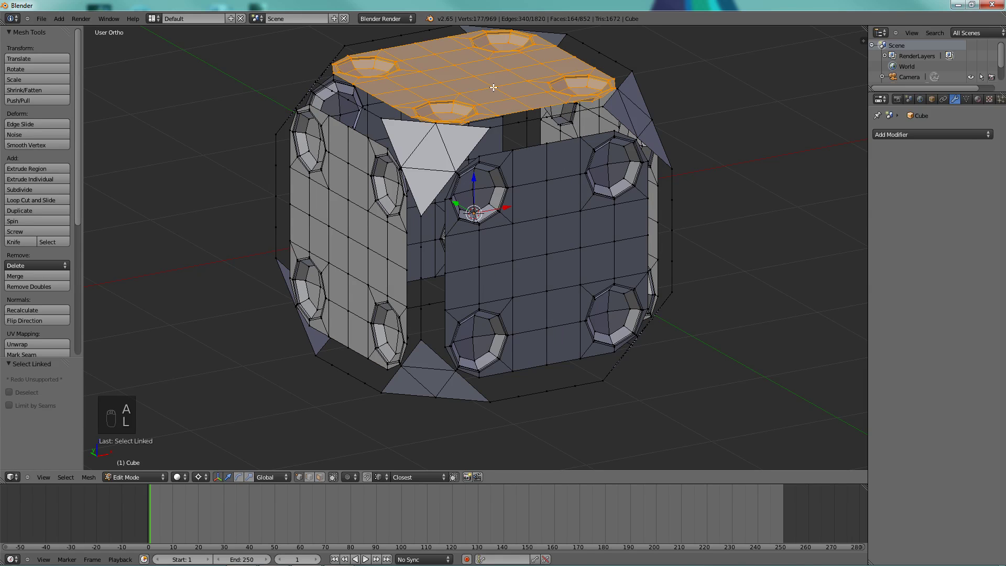
{"action": "key", "text": "shift+d"}
{"action": "right_click", "coordinate": [493, 87]}
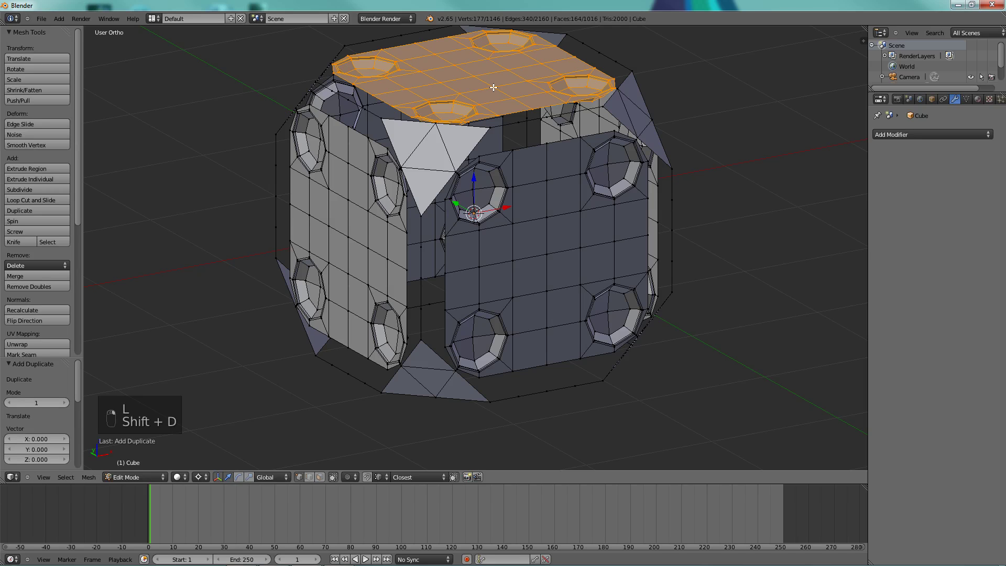
{"action": "type", "text": "rx"}
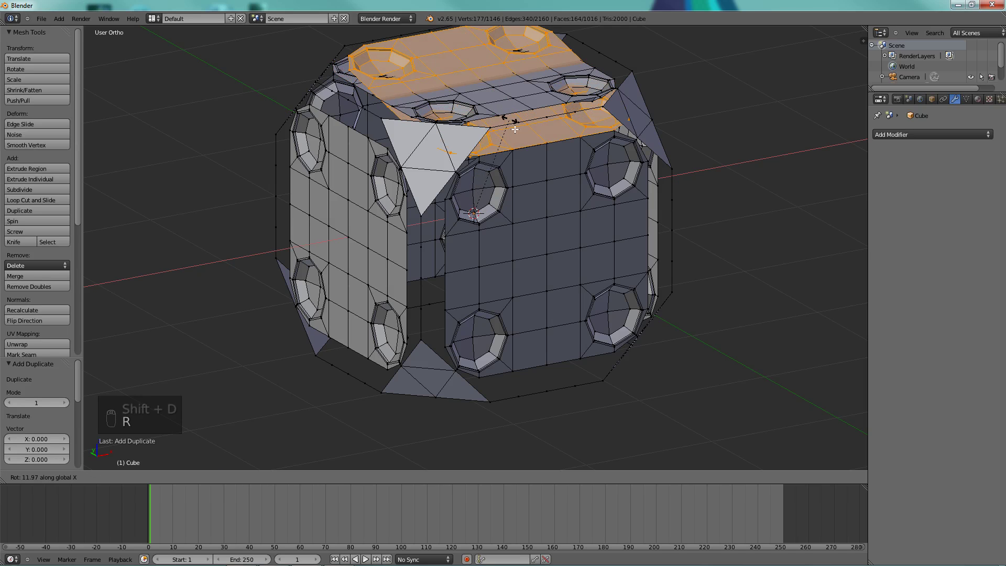
{"action": "type", "text": "-180"}
{"action": "key", "text": "Return"}
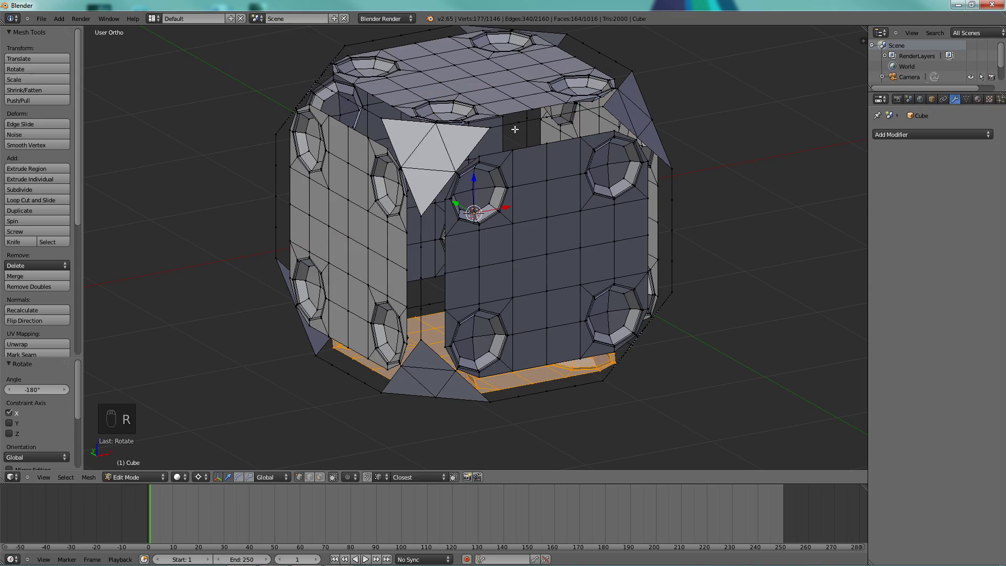
- In face select mode, select the four central faces of the upper pipped side and delete them as Faces
{"action": "key", "text": "a"}
{"action": "middle_click_drag", "start_coordinate": [506, 233], "coordinate": [496, 260]}
{"action": "scroll", "coordinate": [450, 166], "scroll_direction": "up", "scroll_amount": 2}
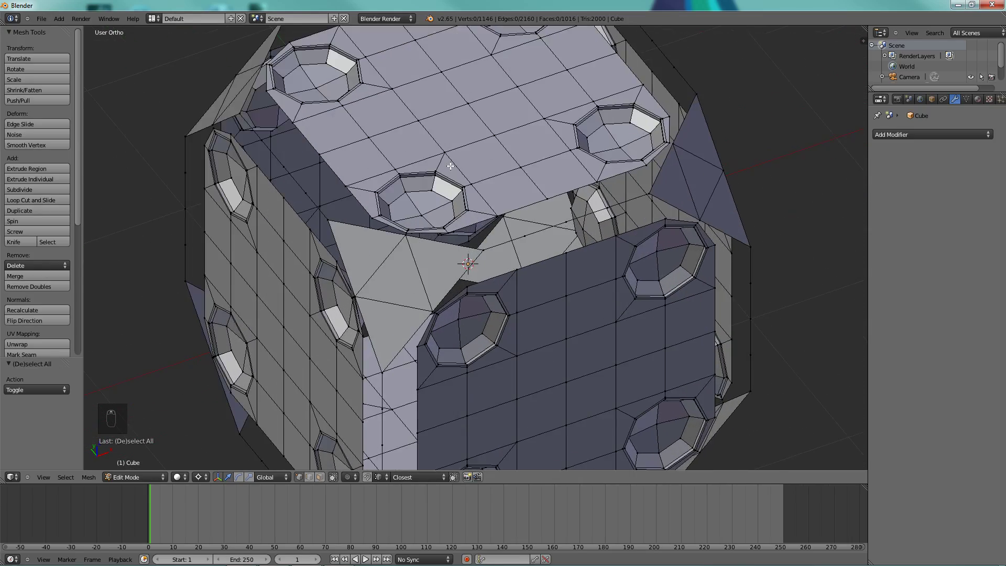
{"action": "middle_click_drag", "start_coordinate": [475, 137], "coordinate": [457, 301], "text": "shift"}
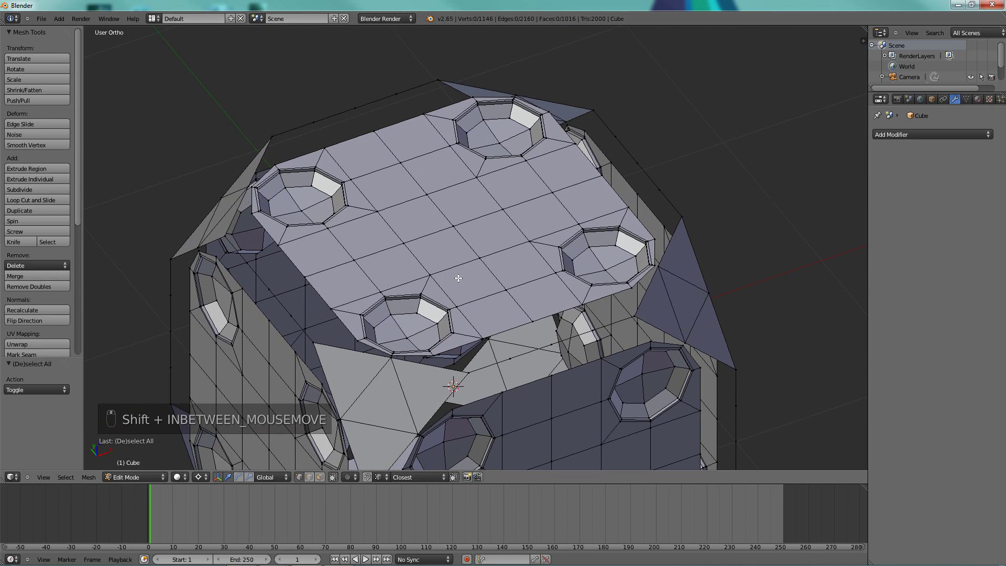
{"action": "scroll", "coordinate": [461, 232], "scroll_direction": "up", "scroll_amount": 1}
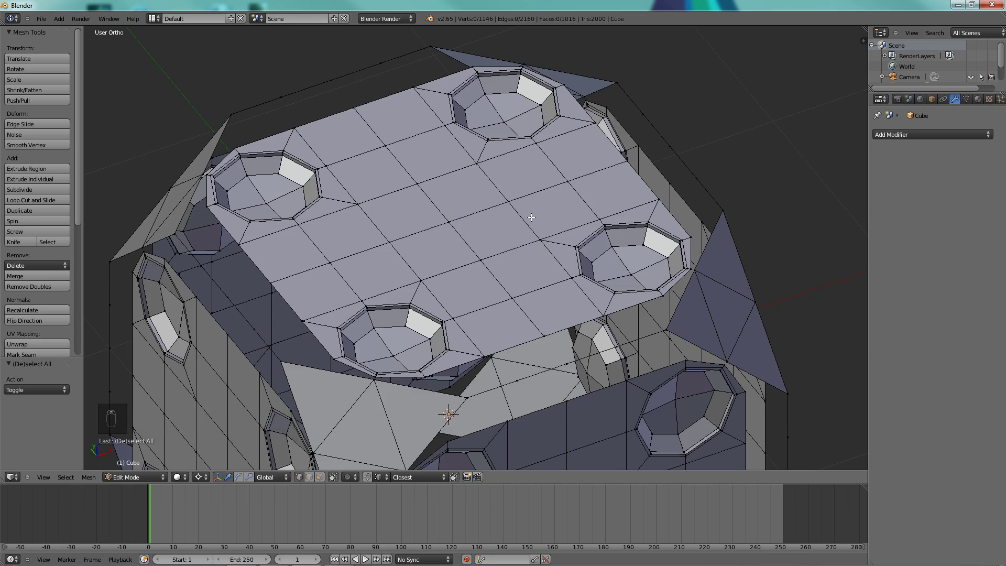
{"action": "mouse_move", "coordinate": [516, 217]}
{"action": "middle_mouse_down"}
{"action": "mouse_move", "coordinate": [487, 213]}
{"action": "mouse_move", "coordinate": [501, 219]}
{"action": "middle_mouse_up"}
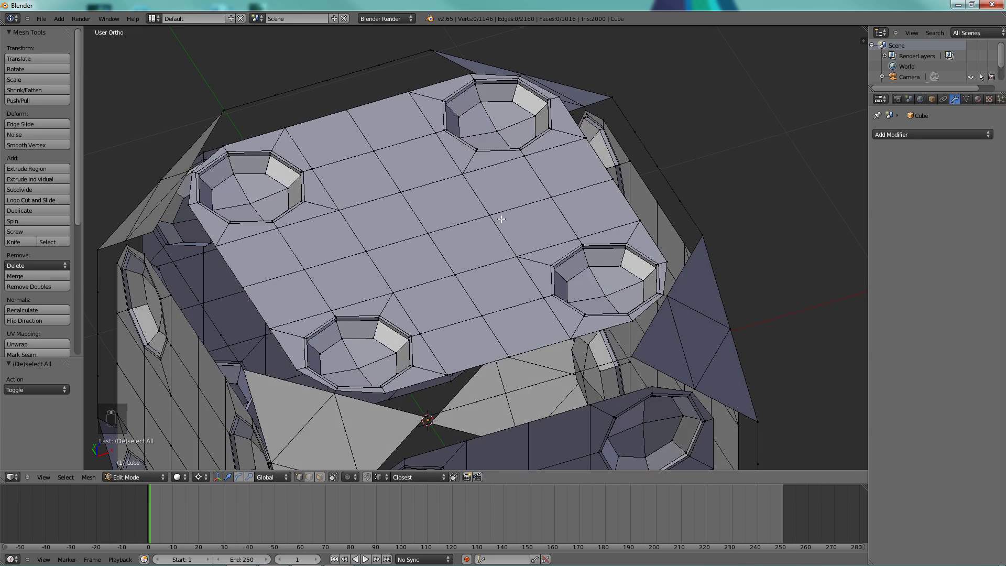
{"action": "left_click", "coordinate": [319, 477]}
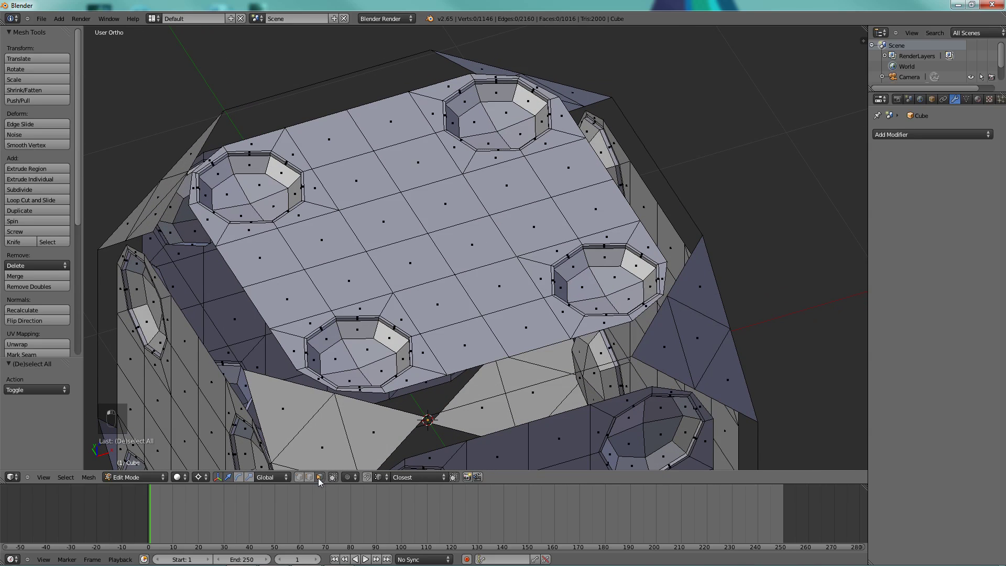
{"action": "right_click", "coordinate": [410, 261]}
{"action": "right_click", "coordinate": [384, 223], "text": "shift"}
{"action": "right_click", "coordinate": [445, 204], "text": "shift"}
{"action": "right_click", "coordinate": [478, 251], "text": "shift"}
{"action": "key", "text": "x"}
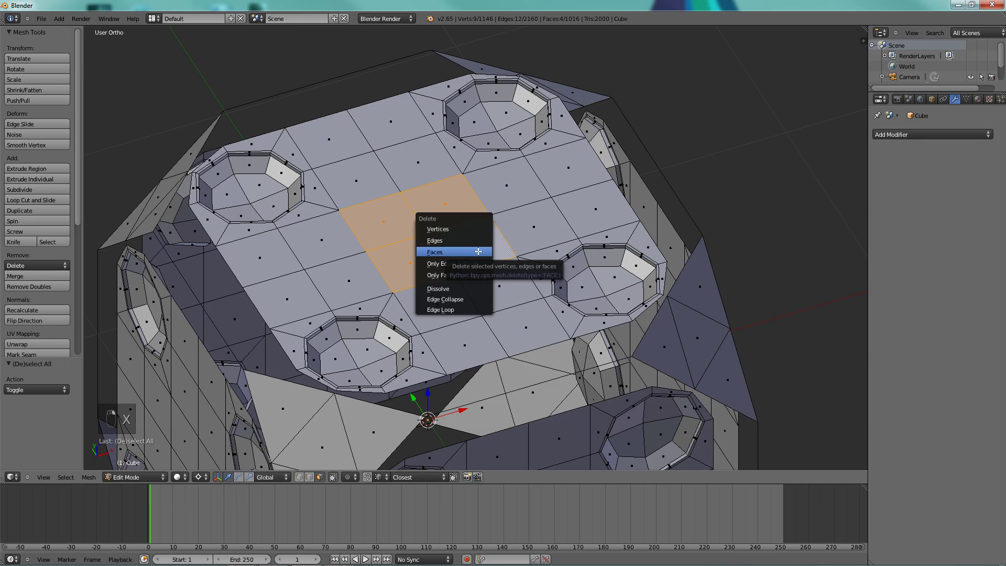
{"action": "left_click", "coordinate": [478, 251]}
- Select the four floor faces of the upper side's far corner pip and grow the selection four times to include its surrounding square
{"action": "right_click", "coordinate": [493, 142]}
{"action": "right_click", "coordinate": [476, 123], "text": "shift"}
{"action": "right_click", "coordinate": [504, 114], "text": "shift"}
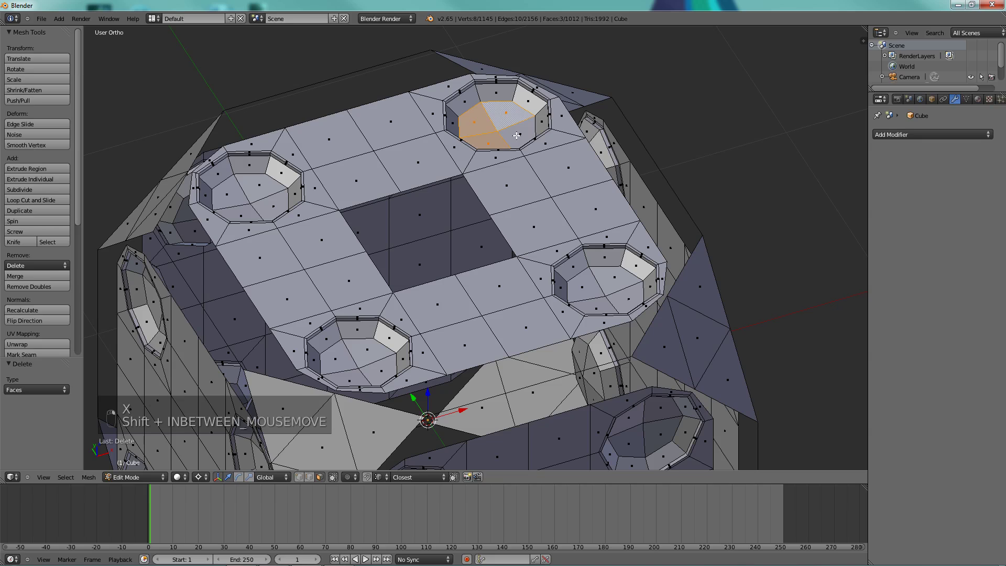
{"action": "right_click", "coordinate": [517, 135], "text": "shift"}
{"action": "key", "text": "ctrl+KP_Add"}
{"action": "key", "text": "ctrl+KP_Add"}
{"action": "key", "text": "ctrl+KP_Add"}
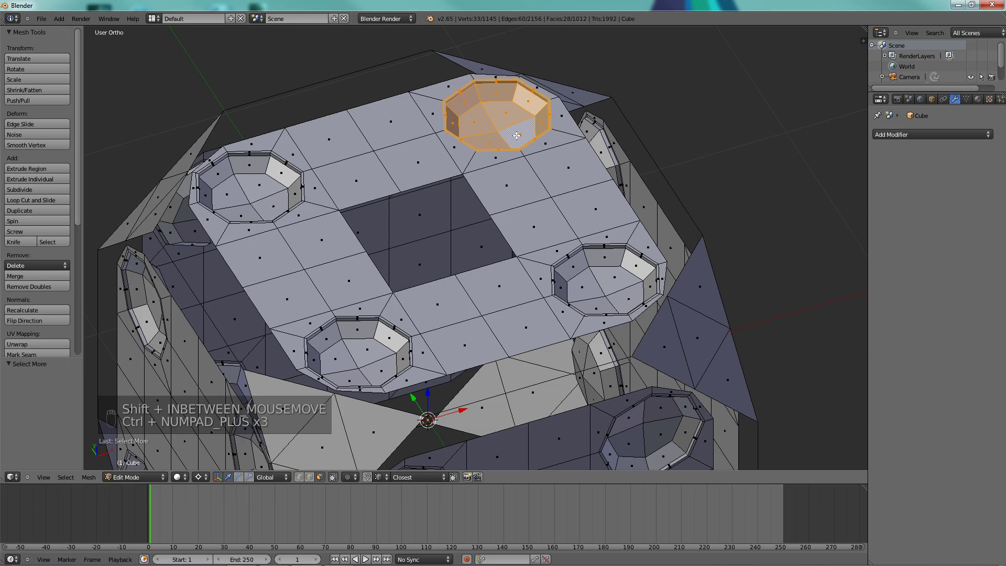
{"action": "key", "text": "ctrl+KP_Add"}
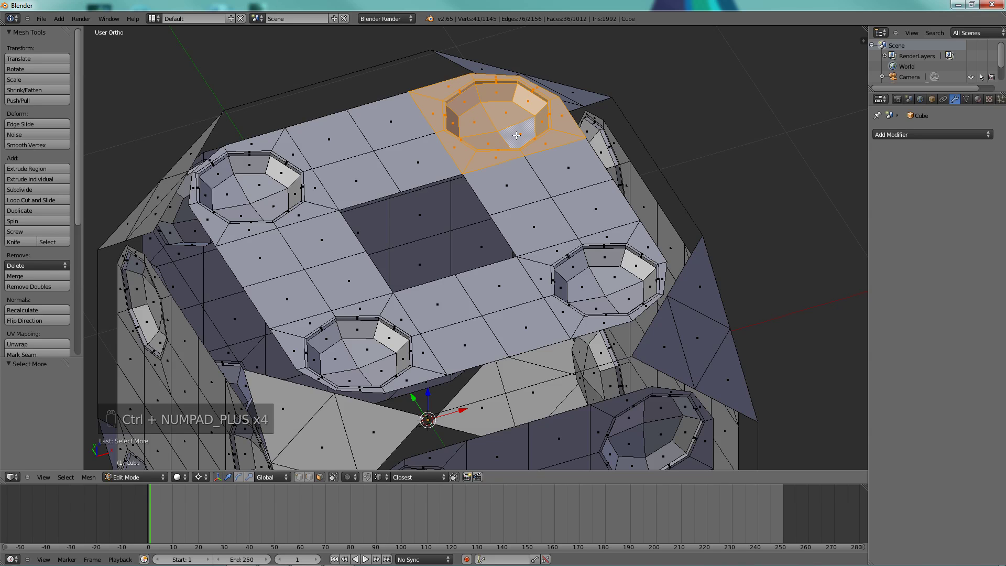
- Duplicate the selected pip, set the pivot to Median Point and move the copy -0.538 in X and Y into the central hole
{"action": "key", "text": "shift+d"}
{"action": "right_click", "coordinate": [449, 151]}
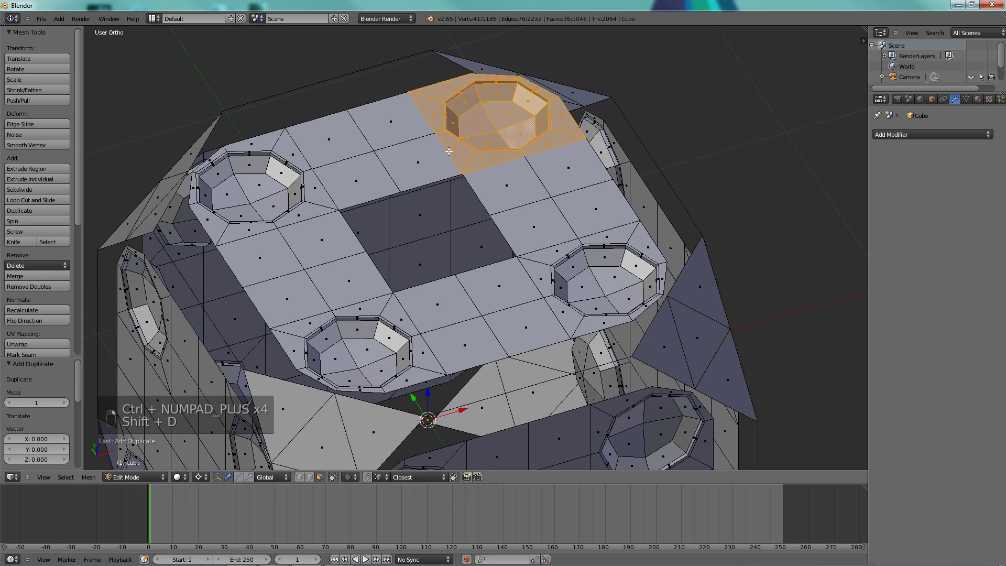
{"action": "left_click", "coordinate": [200, 477]}
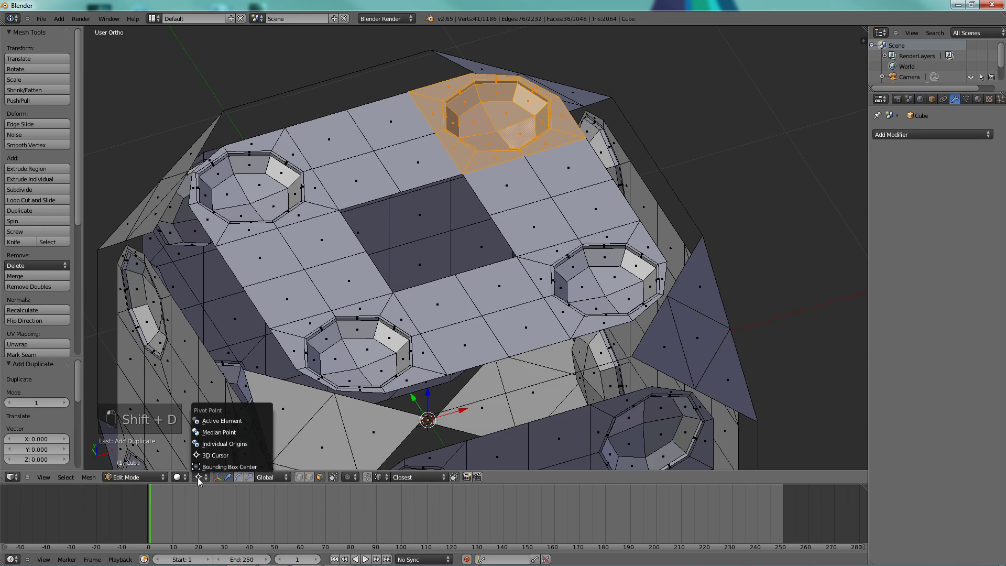
{"action": "left_click", "coordinate": [210, 433]}
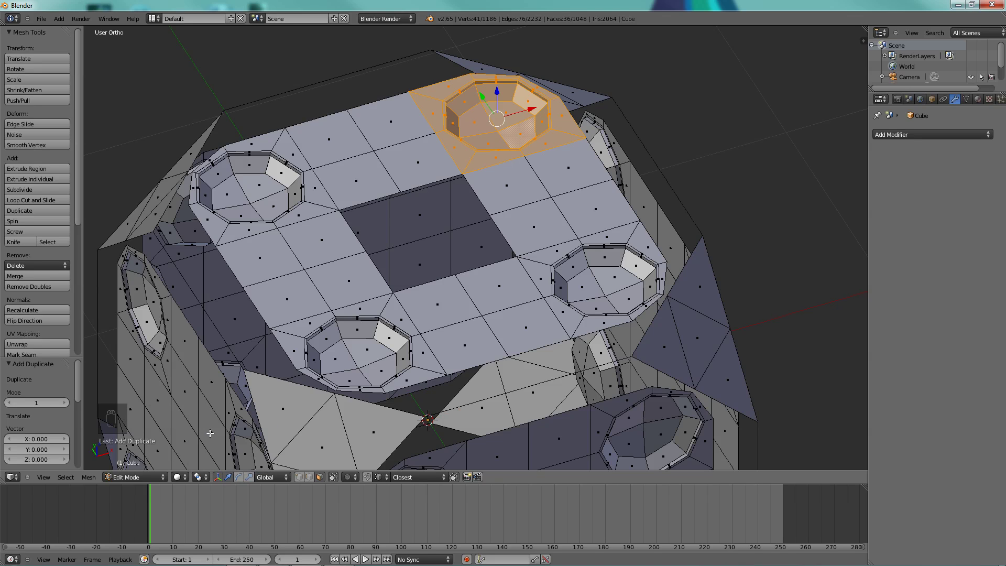
{"action": "key", "text": "g"}
{"action": "left_click", "coordinate": [394, 292]}
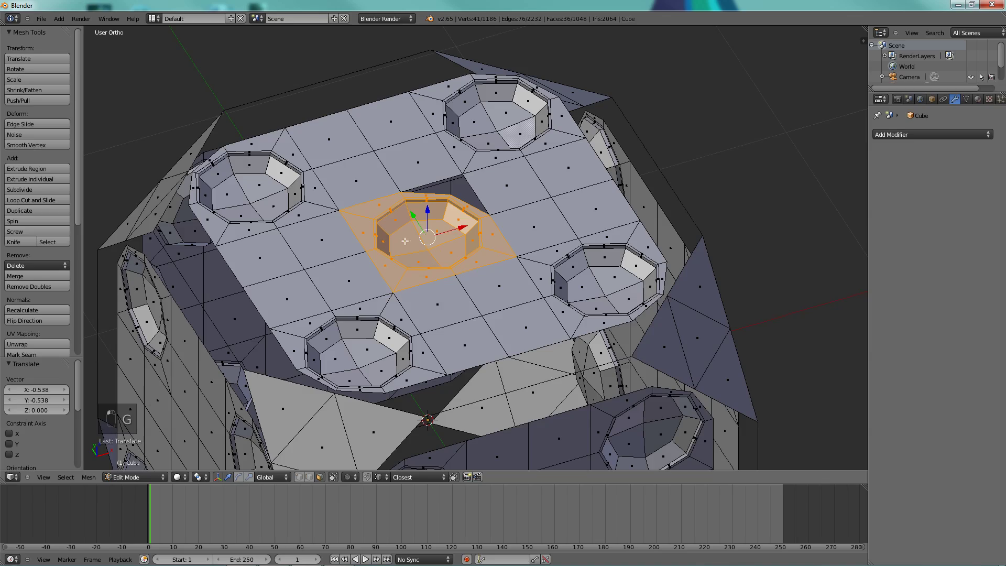
- In vertex select mode, merge the central pip's cut-corner vertex At Last onto the adjacent hole corner vertex
{"action": "middle_click_drag", "start_coordinate": [412, 241], "coordinate": [352, 249]}
{"action": "scroll", "coordinate": [291, 176], "scroll_direction": "up", "scroll_amount": 3}
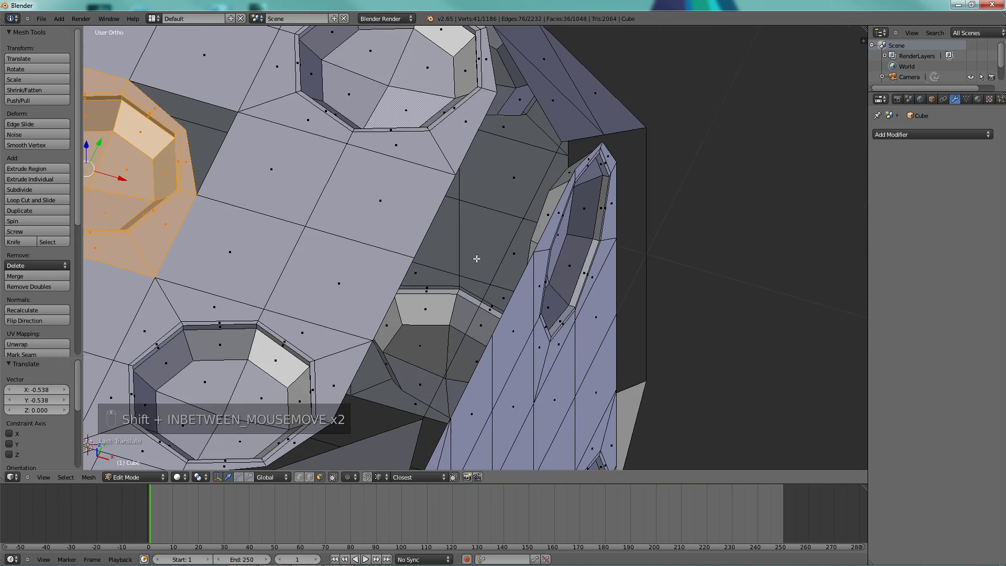
{"action": "middle_click_drag", "start_coordinate": [476, 259], "coordinate": [696, 343], "text": "shift"}
{"action": "scroll", "coordinate": [697, 343], "scroll_direction": "up", "scroll_amount": 2}
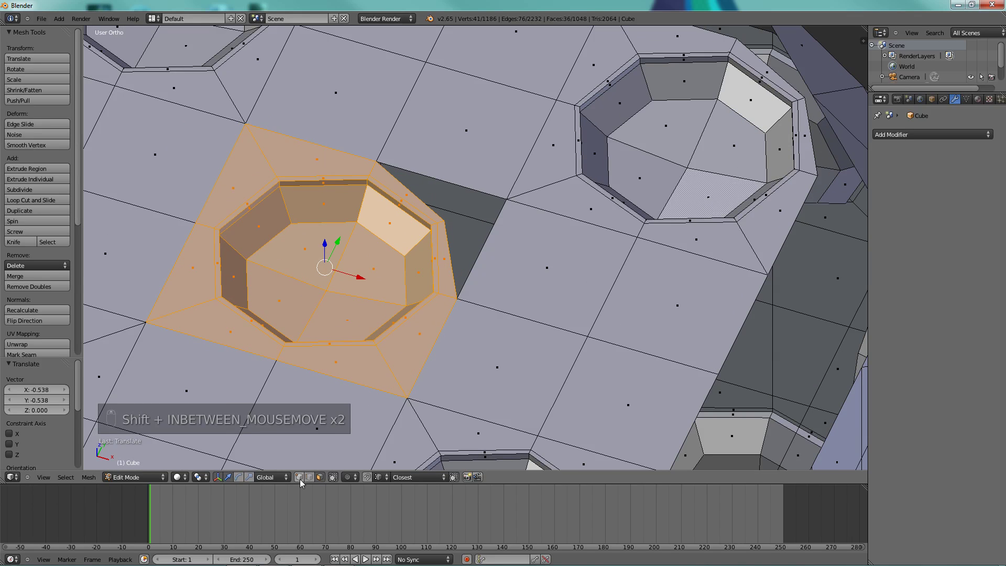
{"action": "right_click", "coordinate": [445, 221]}
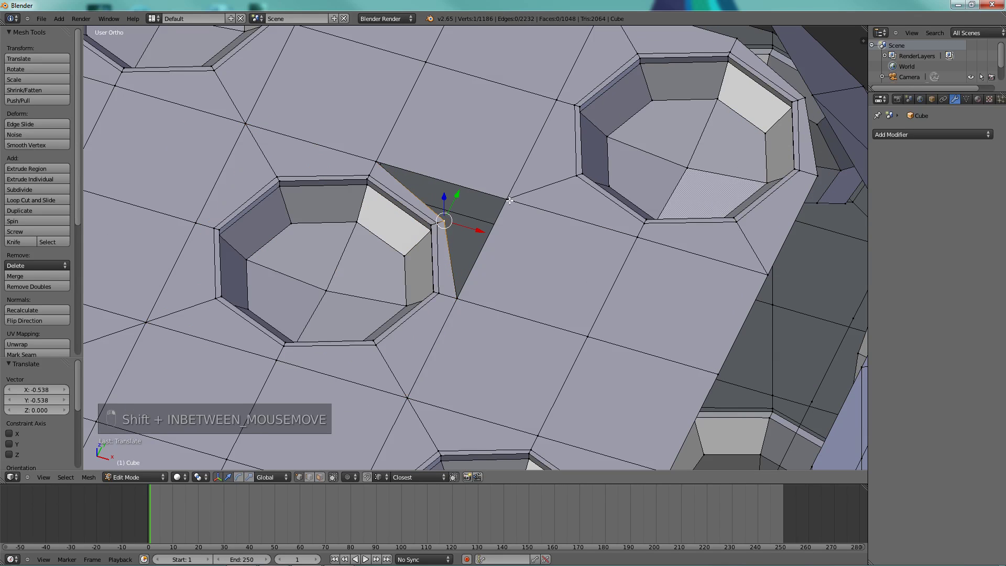
{"action": "right_click", "coordinate": [510, 201], "text": "shift"}
{"action": "key", "text": "alt+m"}
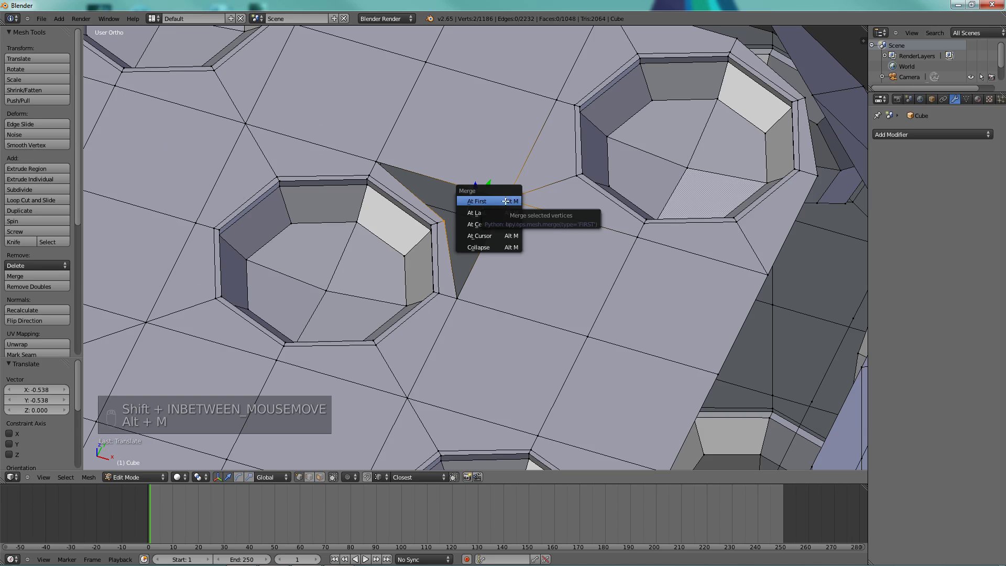
{"action": "left_click", "coordinate": [491, 211]}
{"action": "scroll", "coordinate": [461, 268], "scroll_direction": "down", "scroll_amount": 6}
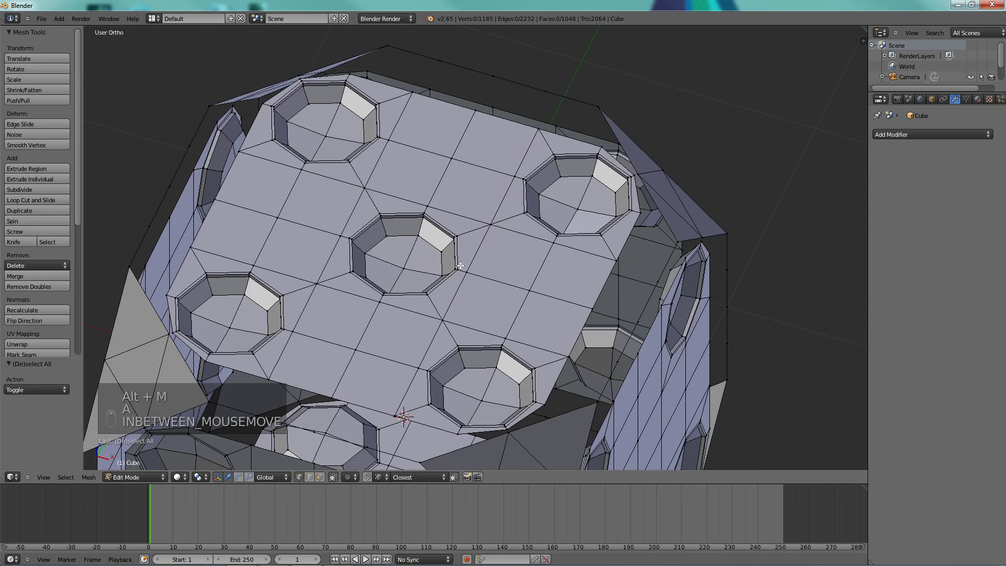
- In face select mode, delete the upper side's four corner pips as Faces by selecting their floor faces and growing the selection three times
{"action": "key", "text": "a"}
{"action": "left_click", "coordinate": [320, 477]}
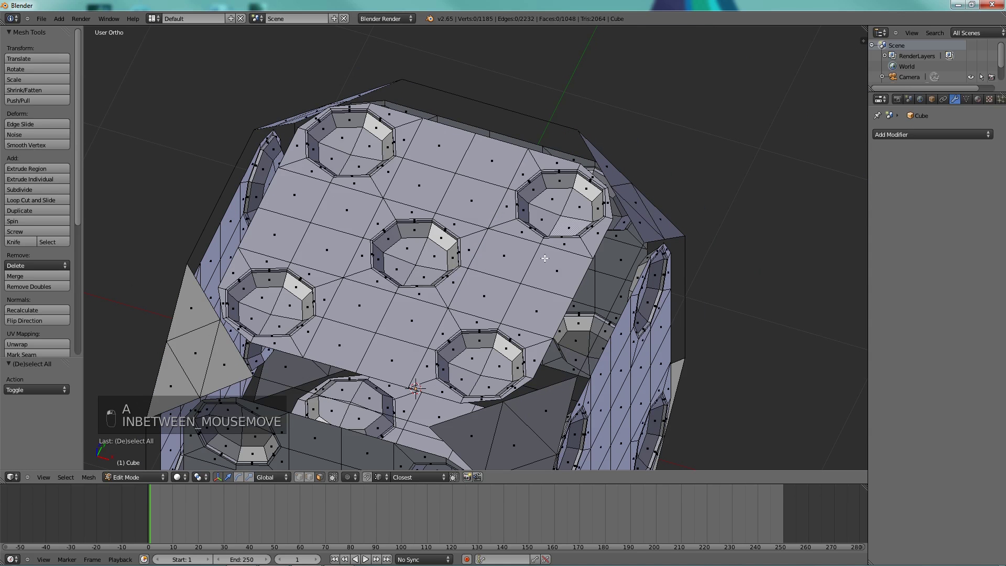
{"action": "right_click", "coordinate": [542, 218]}
{"action": "right_click", "coordinate": [551, 199], "text": "shift"}
{"action": "right_click", "coordinate": [578, 200], "text": "shift"}
{"action": "right_click", "coordinate": [574, 220], "text": "shift"}
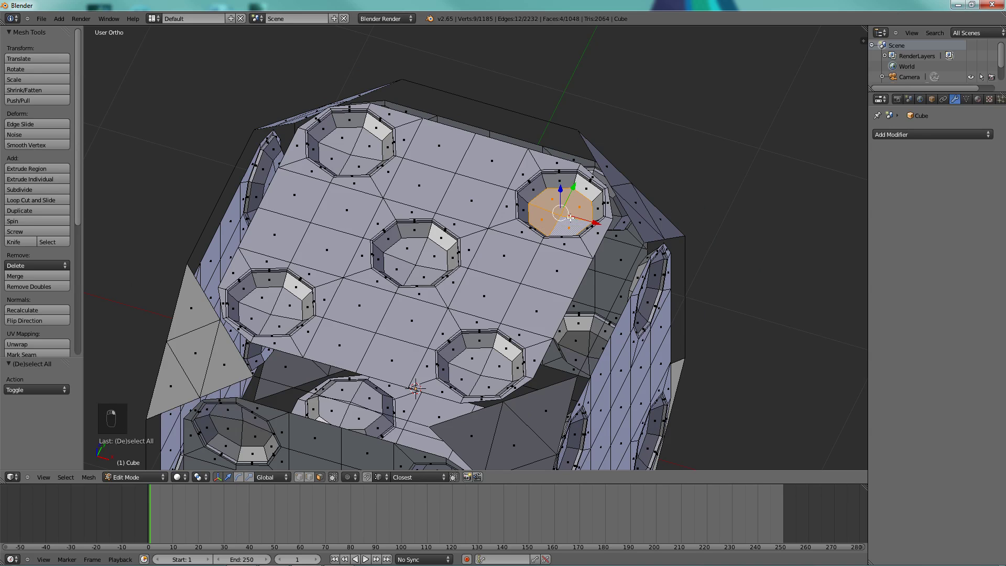
{"action": "right_click", "coordinate": [472, 358], "text": "shift"}
{"action": "right_click", "coordinate": [461, 378], "text": "shift"}
{"action": "right_click", "coordinate": [489, 387], "text": "shift"}
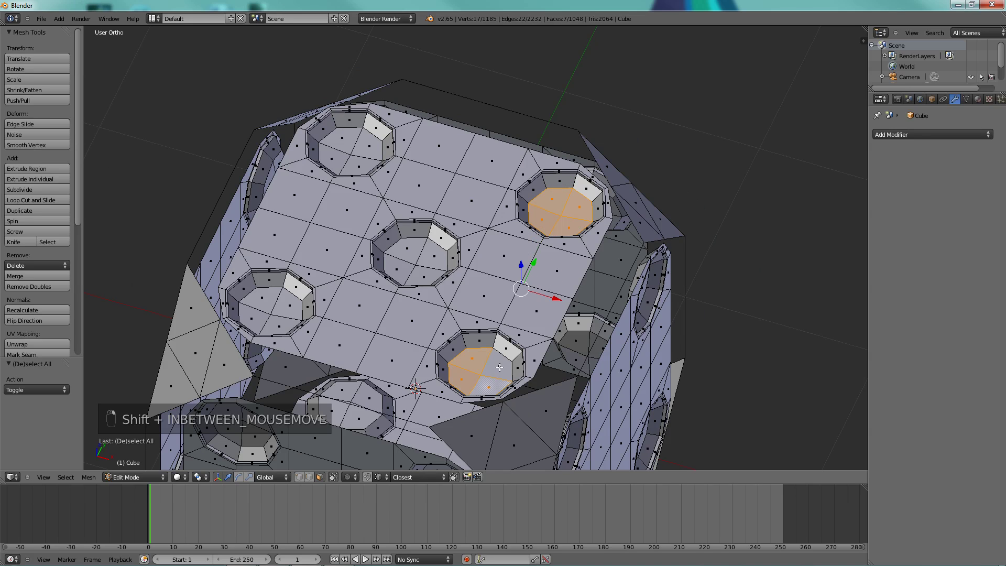
{"action": "right_click", "coordinate": [499, 366], "text": "shift"}
{"action": "right_click", "coordinate": [290, 305], "text": "shift"}
{"action": "right_click", "coordinate": [262, 298], "text": "shift"}
{"action": "right_click", "coordinate": [252, 318], "text": "shift"}
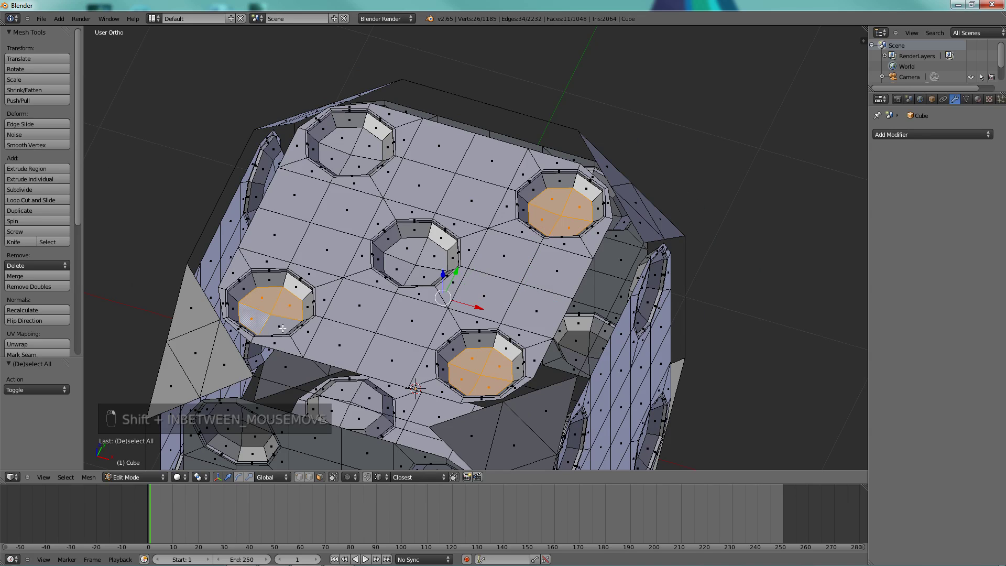
{"action": "right_click", "coordinate": [279, 326], "text": "shift"}
{"action": "right_click", "coordinate": [345, 138], "text": "shift"}
{"action": "right_click", "coordinate": [331, 157], "text": "shift"}
{"action": "right_click", "coordinate": [359, 166], "text": "shift"}
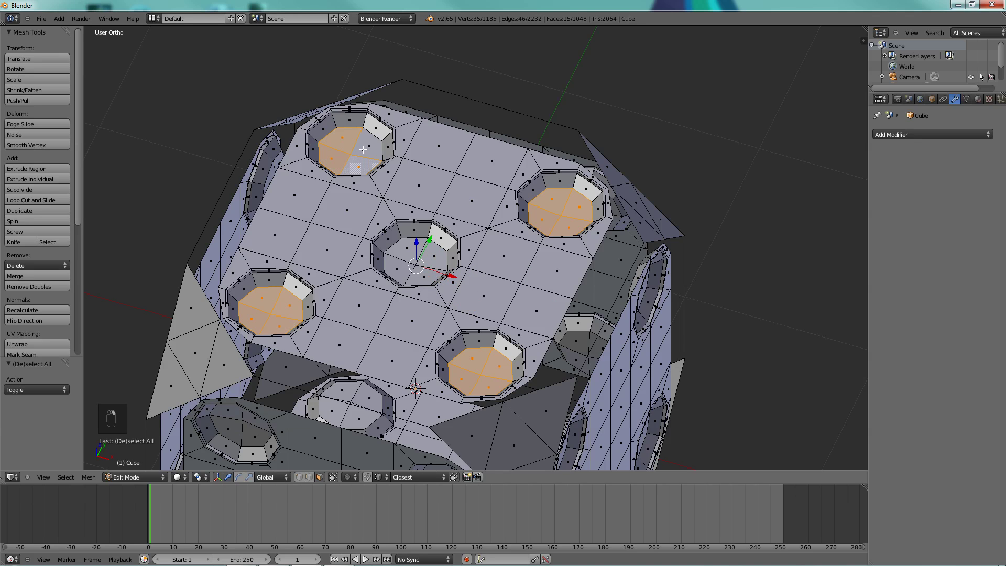
{"action": "right_click", "coordinate": [370, 147], "text": "shift"}
{"action": "key", "text": "ctrl+KP_Add"}
{"action": "key", "text": "ctrl+KP_Add"}
{"action": "key", "text": "ctrl+KP_Add"}
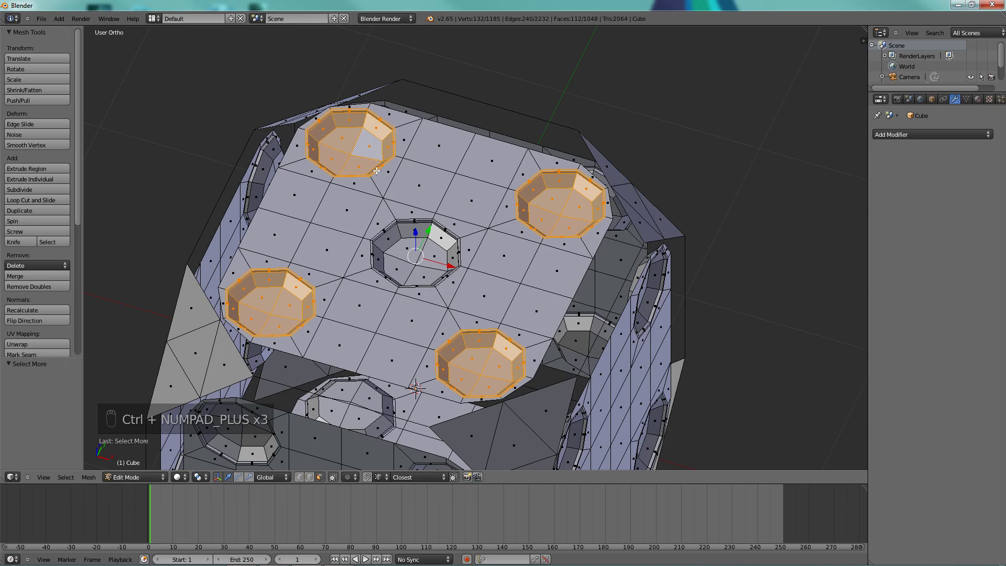
{"action": "key", "text": "x"}
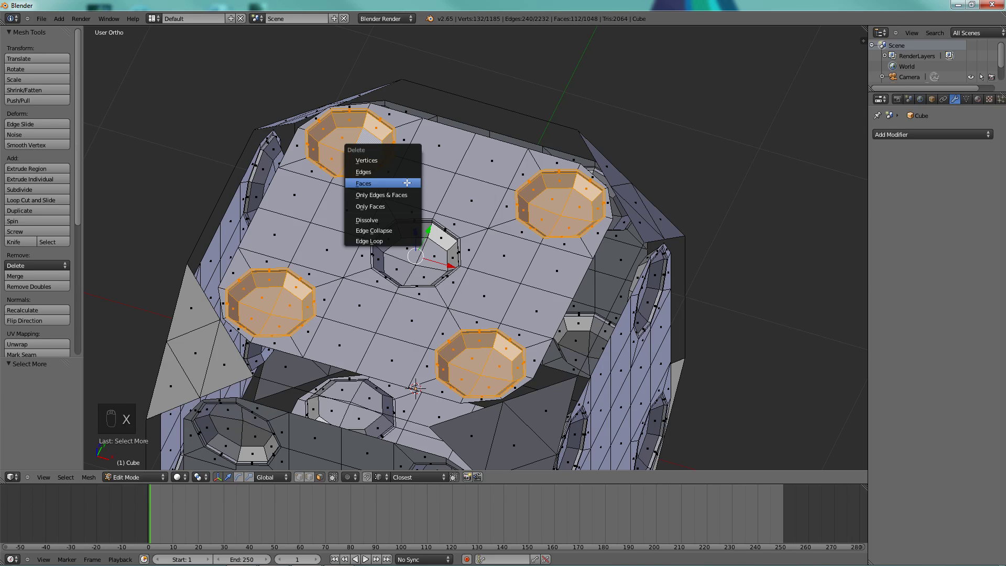
{"action": "left_click", "coordinate": [407, 182]}
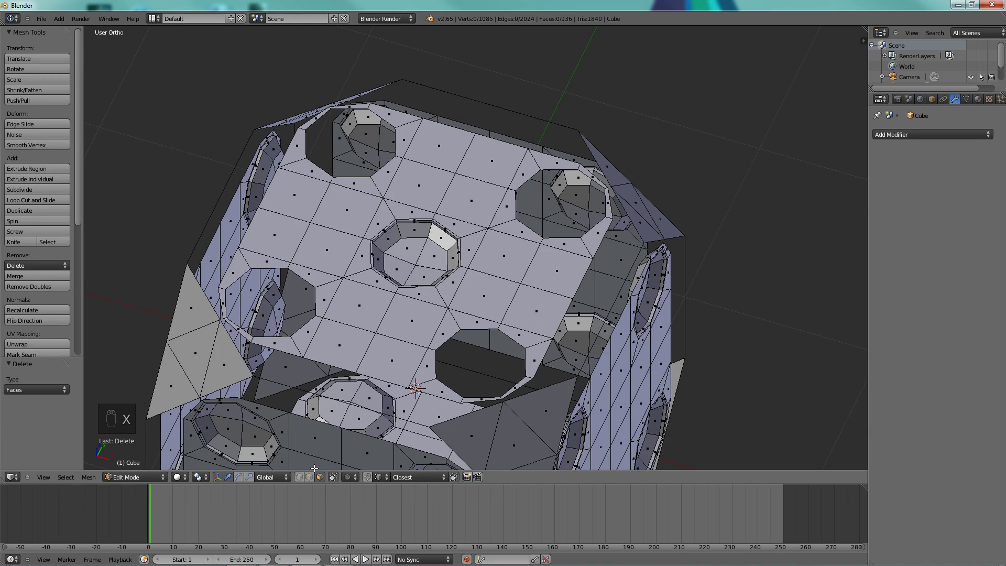
- In edge select mode, select the rim loop of each of the upper side's four corner holes and merge it At Center
{"action": "right_click", "coordinate": [476, 330], "text": "alt"}
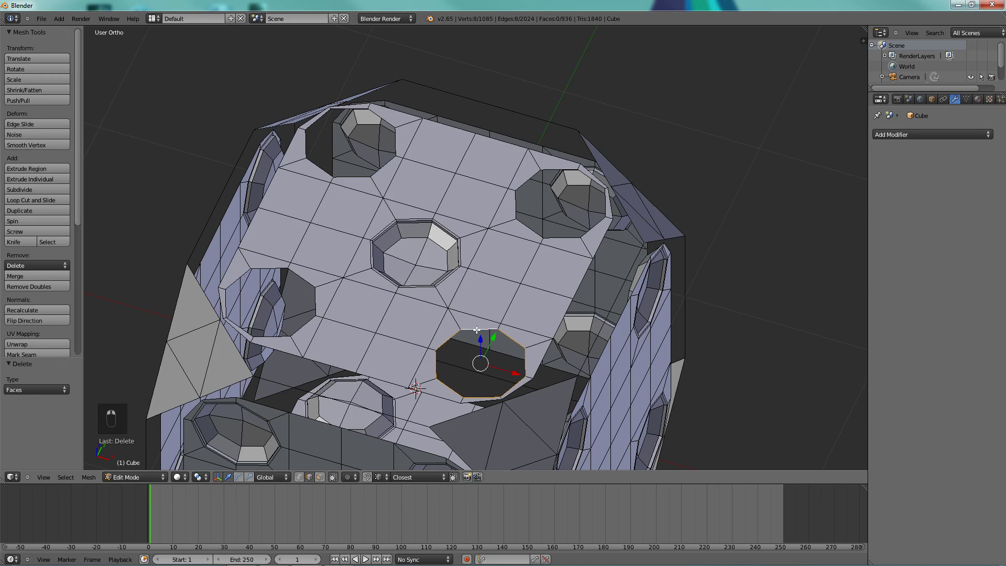
{"action": "key", "text": "alt+m"}
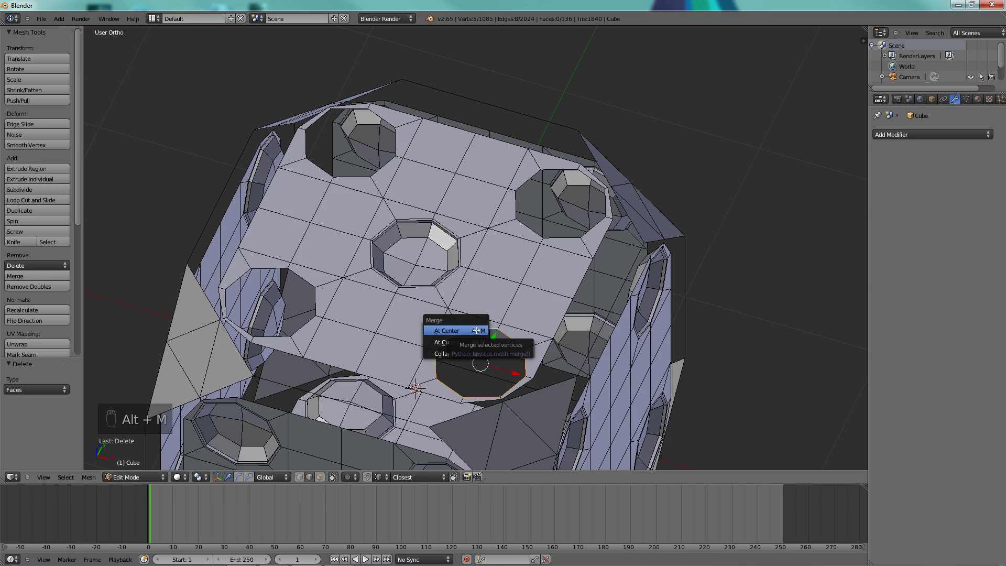
{"action": "left_click", "coordinate": [476, 329]}
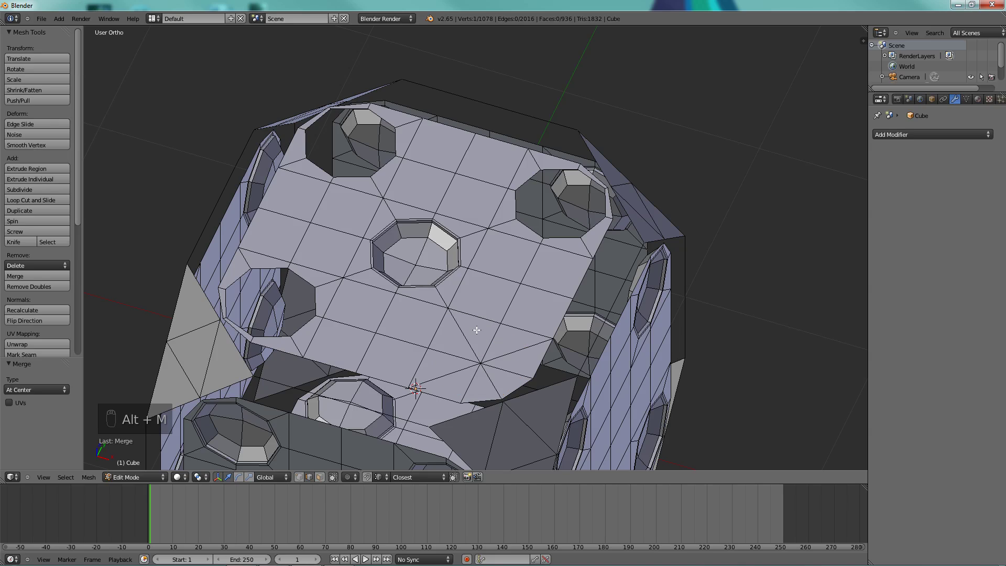
{"action": "right_click", "coordinate": [531, 229], "text": "alt"}
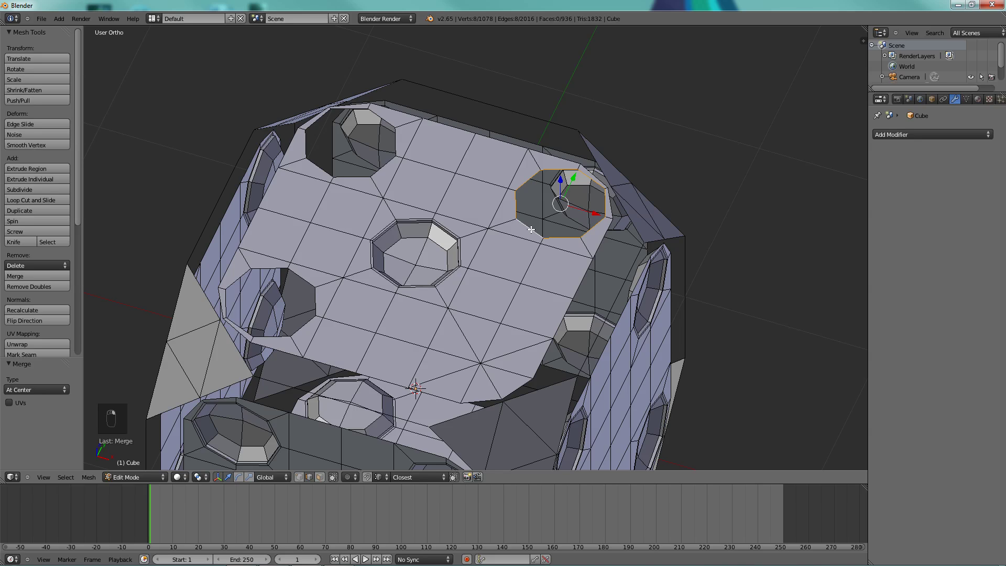
{"action": "key", "text": "alt+m"}
{"action": "left_click", "coordinate": [531, 229]}
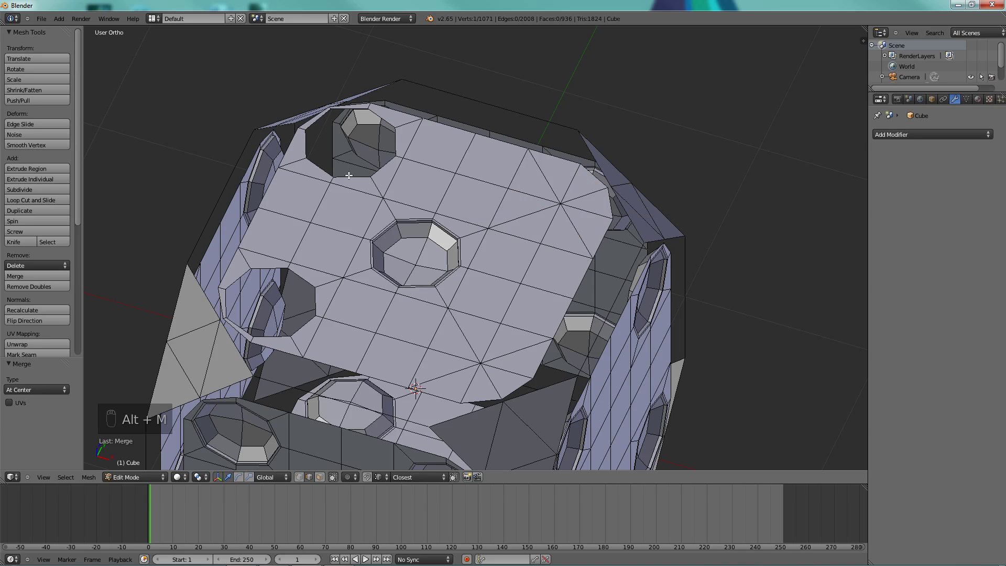
{"action": "right_click", "coordinate": [348, 175], "text": "alt"}
{"action": "key", "text": "alt+m"}
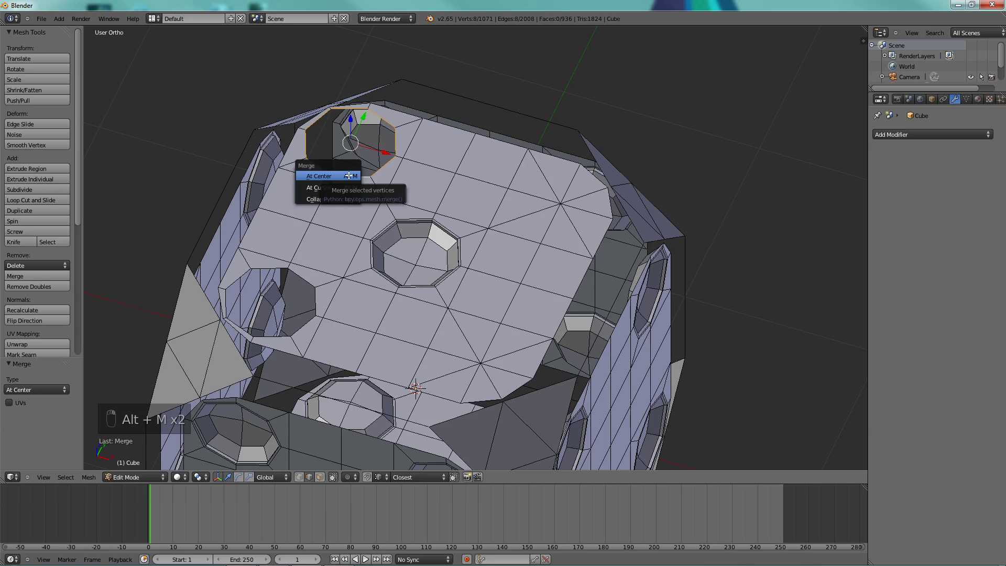
{"action": "left_click", "coordinate": [349, 175]}
{"action": "right_click", "coordinate": [304, 275], "text": "alt"}
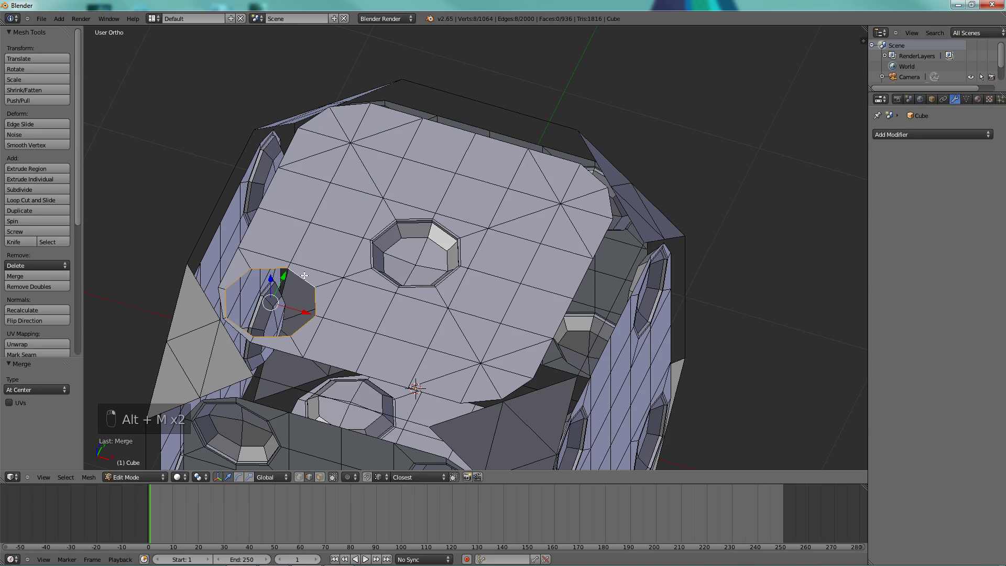
{"action": "key", "text": "alt+m"}
{"action": "left_click", "coordinate": [304, 275]}
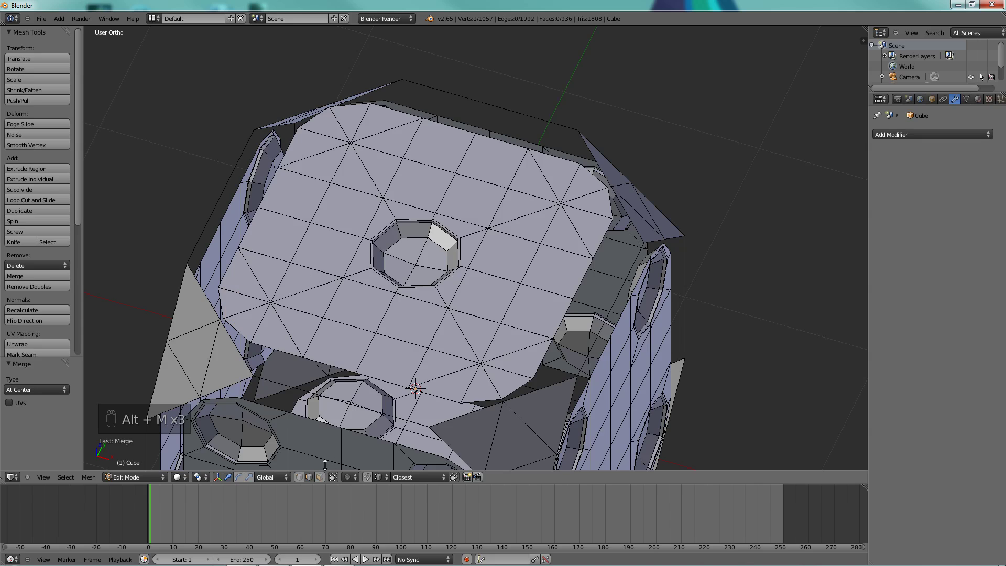
- Dissolve the four diagonal edges around each of three merged corner points on the upper side: near-left, far-left and far-right
{"action": "right_click", "coordinate": [303, 356], "text": "shift"}
{"action": "right_click", "coordinate": [343, 277], "text": "shift"}
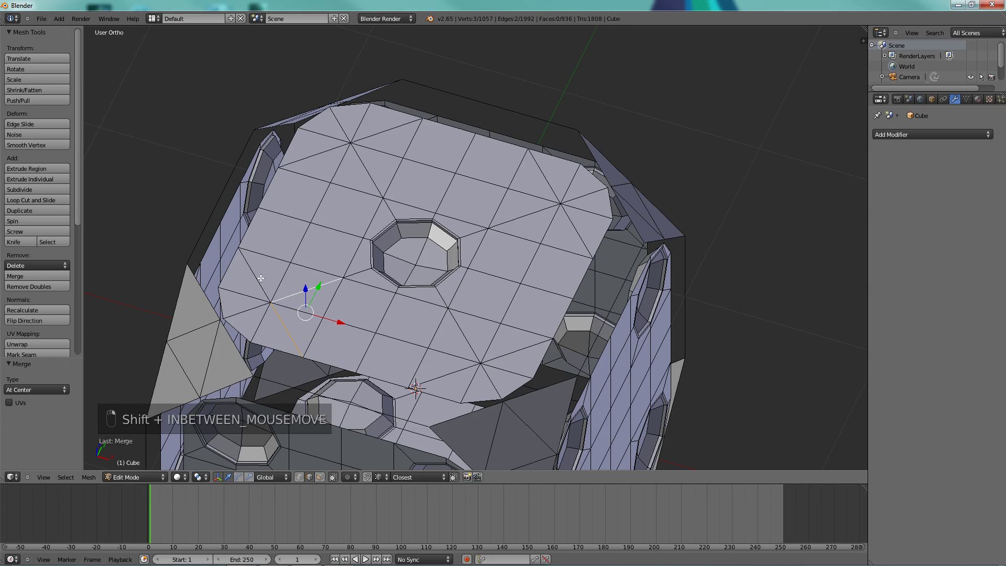
{"action": "right_click", "coordinate": [238, 249], "text": "shift"}
{"action": "right_click", "coordinate": [222, 317], "text": "shift"}
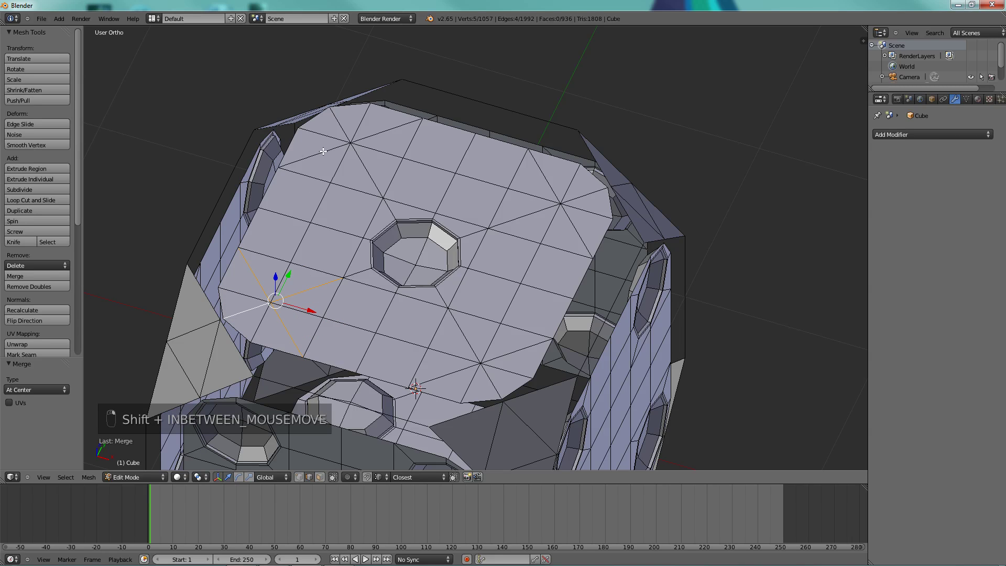
{"action": "right_click", "coordinate": [280, 166], "text": "shift"}
{"action": "right_click", "coordinate": [350, 142], "text": "shift"}
{"action": "right_click", "coordinate": [330, 108], "text": "shift"}
{"action": "right_click", "coordinate": [422, 120], "text": "shift"}
{"action": "right_click", "coordinate": [382, 198], "text": "shift"}
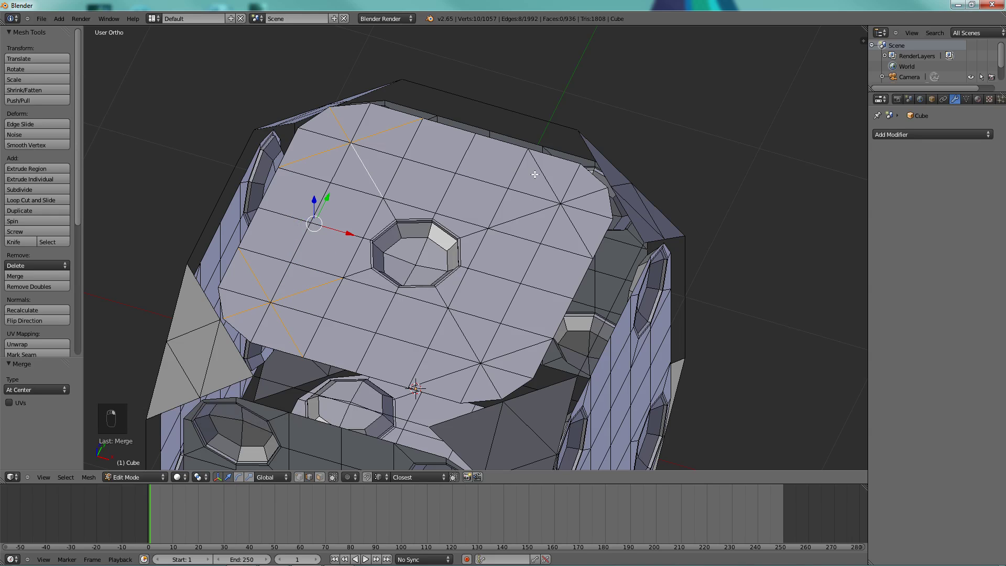
{"action": "right_click", "coordinate": [529, 151], "text": "shift"}
{"action": "right_click", "coordinate": [561, 202], "text": "shift"}
{"action": "right_click", "coordinate": [487, 228], "text": "shift"}
{"action": "right_click", "coordinate": [592, 256], "text": "shift"}
{"action": "right_click", "coordinate": [607, 188], "text": "shift"}
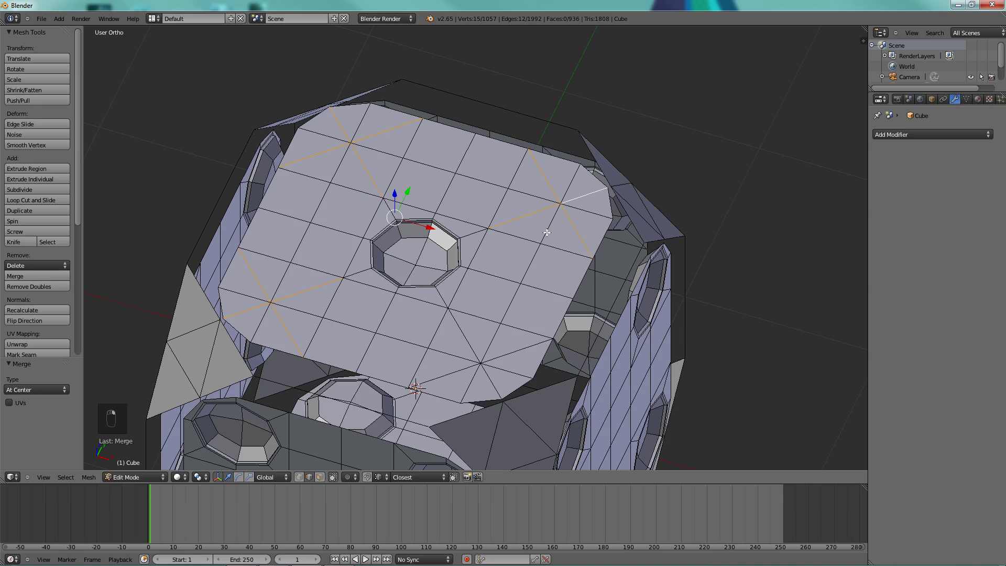
{"action": "key", "text": "x"}
{"action": "left_click", "coordinate": [505, 271]}
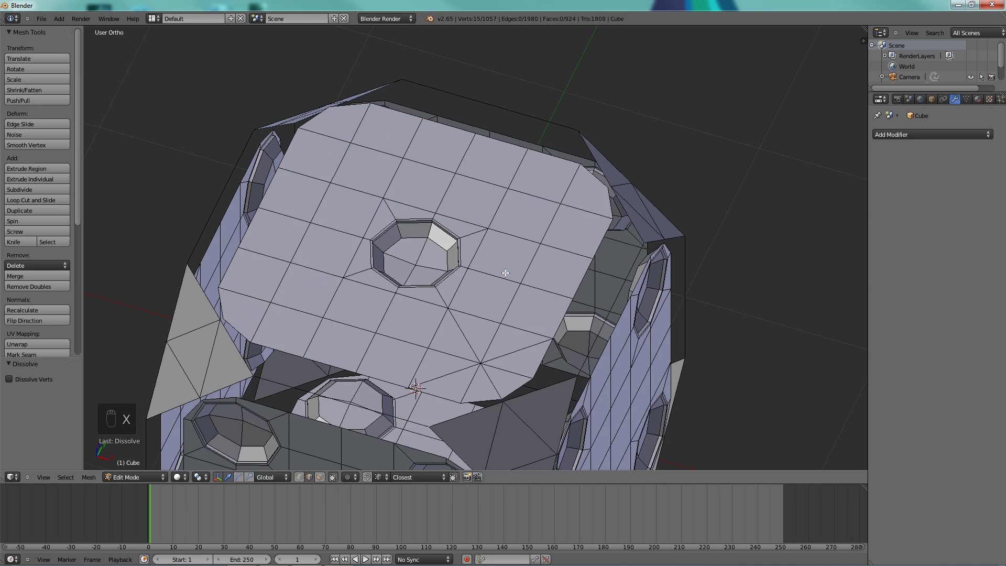
- Dissolve the four diagonal edges around the upper side's remaining near-right merged corner point
{"action": "right_click", "coordinate": [448, 308]}
{"action": "right_click", "coordinate": [481, 362], "text": "shift"}
{"action": "right_click", "coordinate": [415, 388], "text": "shift"}
{"action": "right_click", "coordinate": [503, 400], "text": "shift"}
{"action": "right_click", "coordinate": [552, 340], "text": "shift"}
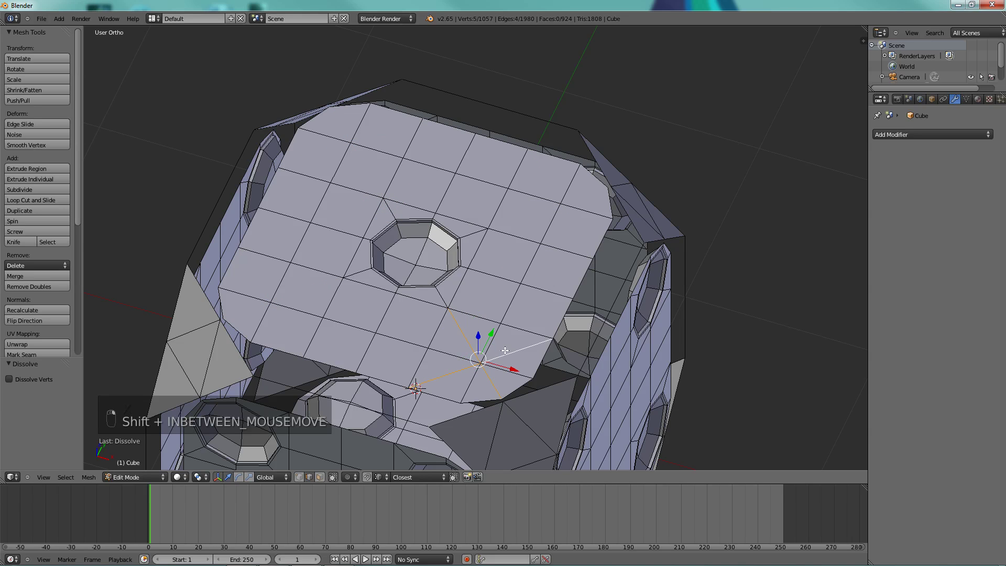
{"action": "key", "text": "x"}
{"action": "left_click", "coordinate": [505, 351]}
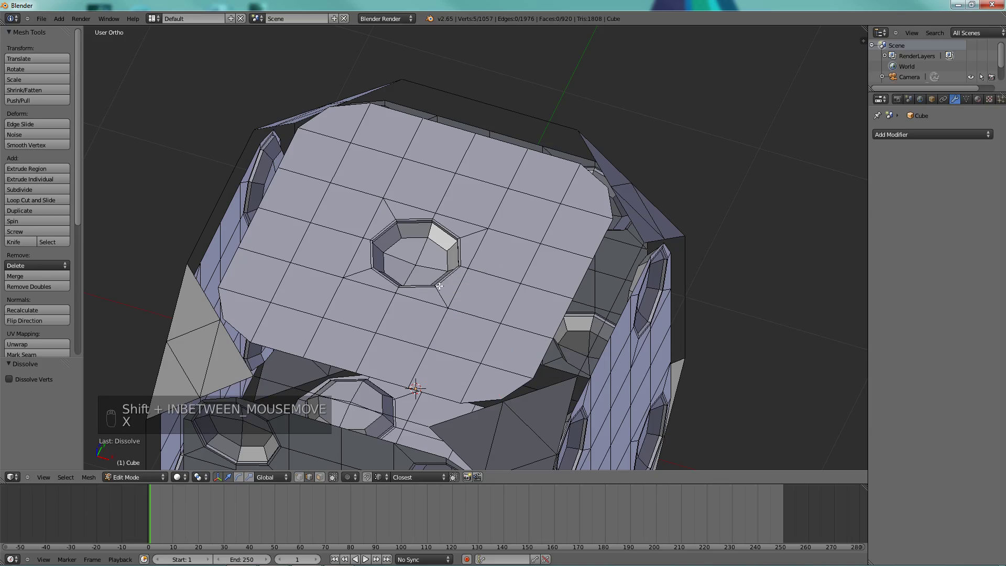
- Delete the light grey side's upper-right and lower-left pips as Faces by selecting their floor faces and growing the selection three times
{"action": "middle_click_drag", "start_coordinate": [439, 285], "coordinate": [309, 274]}
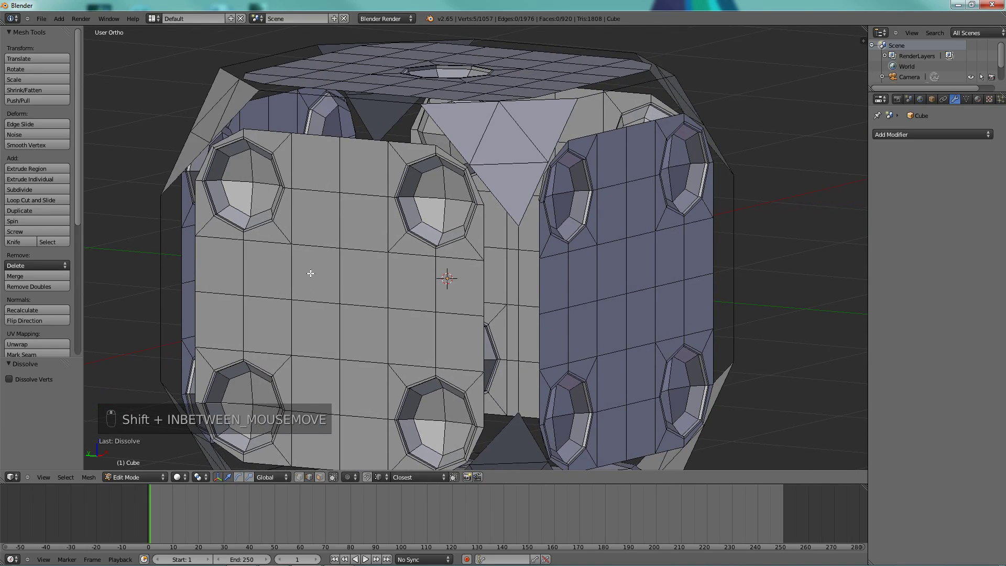
{"action": "left_click", "coordinate": [319, 477]}
{"action": "right_click", "coordinate": [440, 211]}
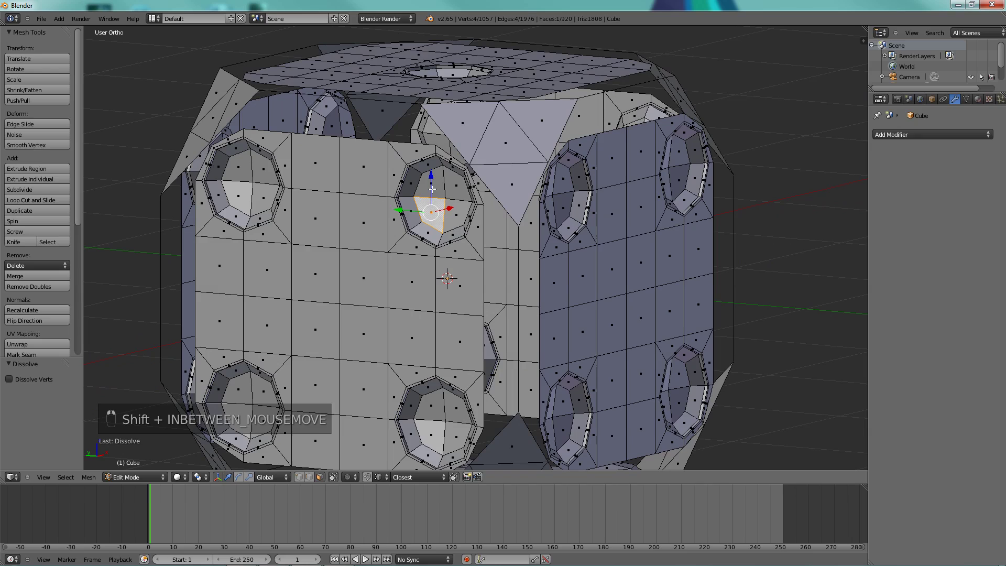
{"action": "right_click", "coordinate": [456, 212], "text": "shift"}
{"action": "right_click", "coordinate": [454, 184], "text": "shift"}
{"action": "right_click", "coordinate": [431, 187], "text": "shift"}
{"action": "right_click", "coordinate": [264, 387], "text": "shift"}
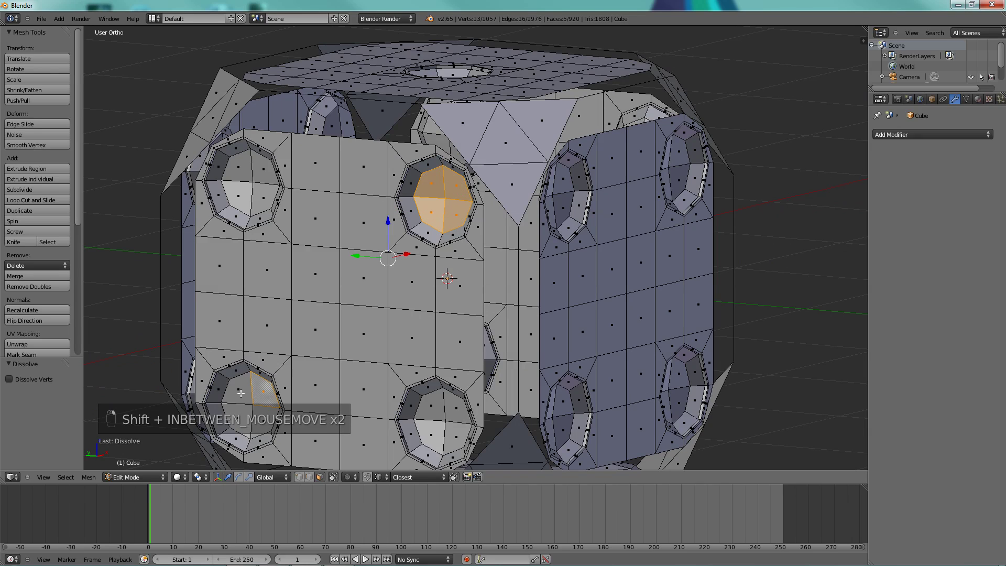
{"action": "right_click", "coordinate": [239, 391], "text": "shift"}
{"action": "right_click", "coordinate": [240, 417], "text": "shift"}
{"action": "right_click", "coordinate": [277, 411], "text": "shift"}
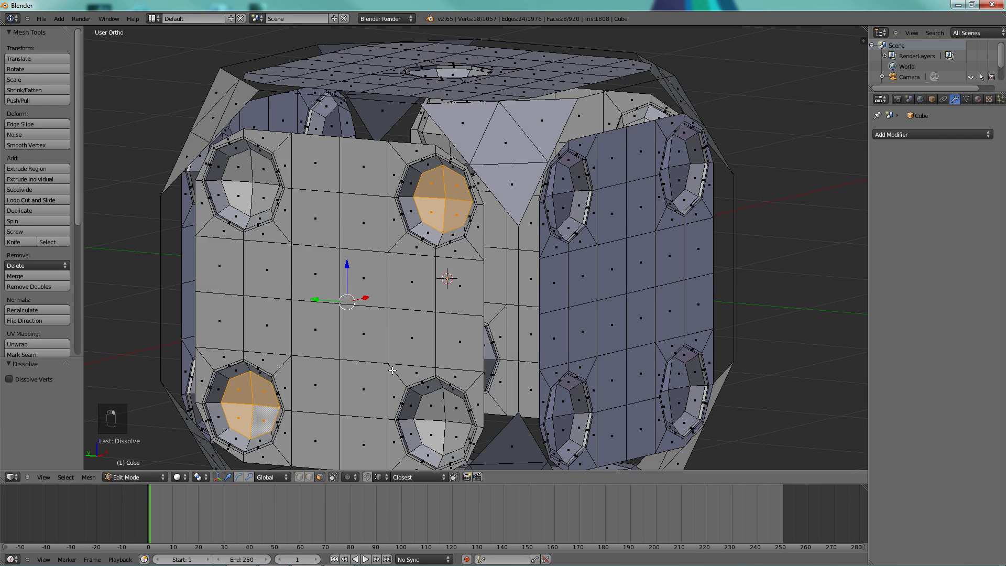
{"action": "key", "text": "ctrl+KP_Add"}
{"action": "key", "text": "ctrl+KP_Add"}
{"action": "key", "text": "ctrl+KP_Add"}
{"action": "key", "text": "x"}
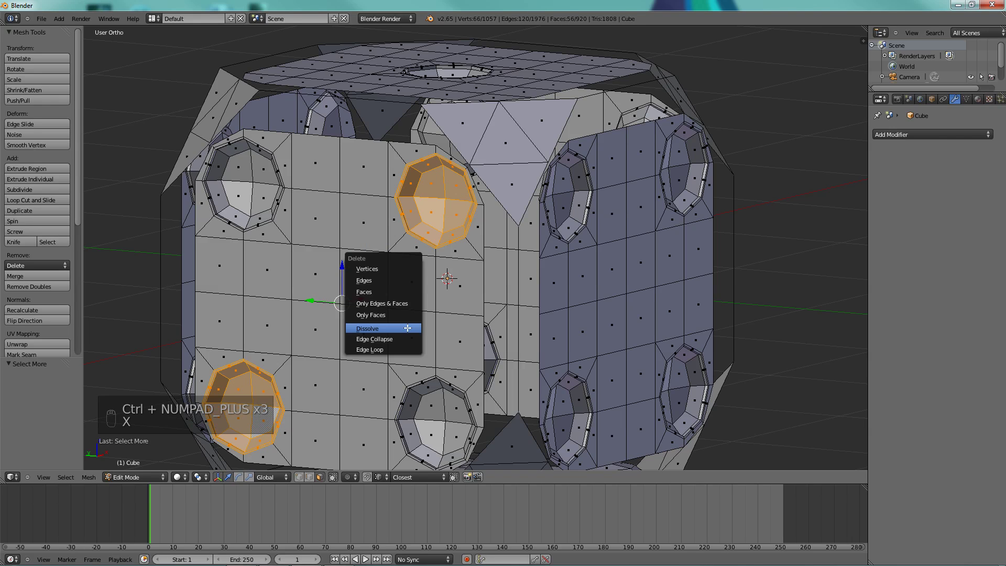
{"action": "left_click", "coordinate": [373, 291]}
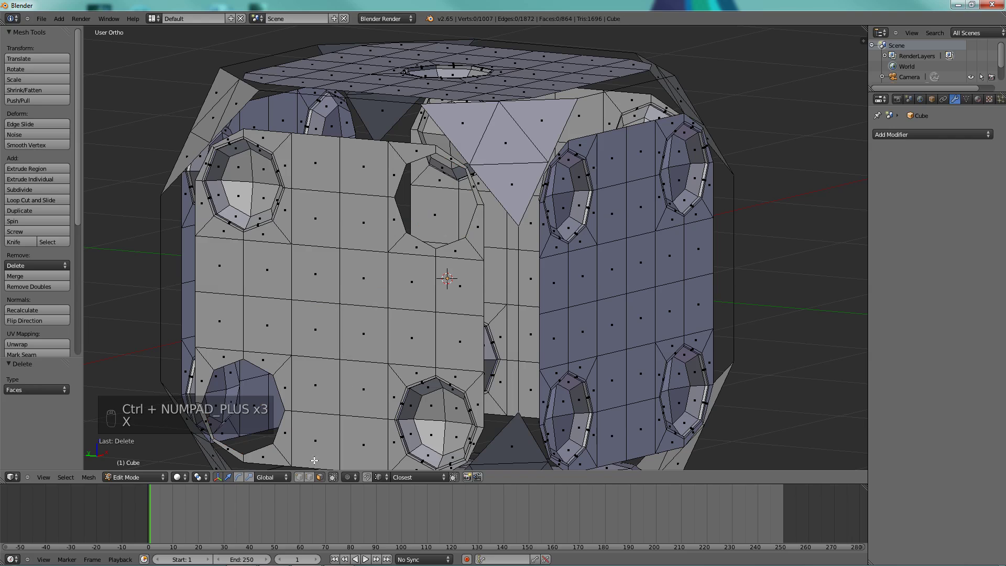
- In edge select mode, close the light grey side's two diagonally opposite holes by applying Edge Collapse to each rim loop
{"action": "left_click", "coordinate": [309, 477]}
{"action": "left_click", "coordinate": [278, 387], "text": "alt"}
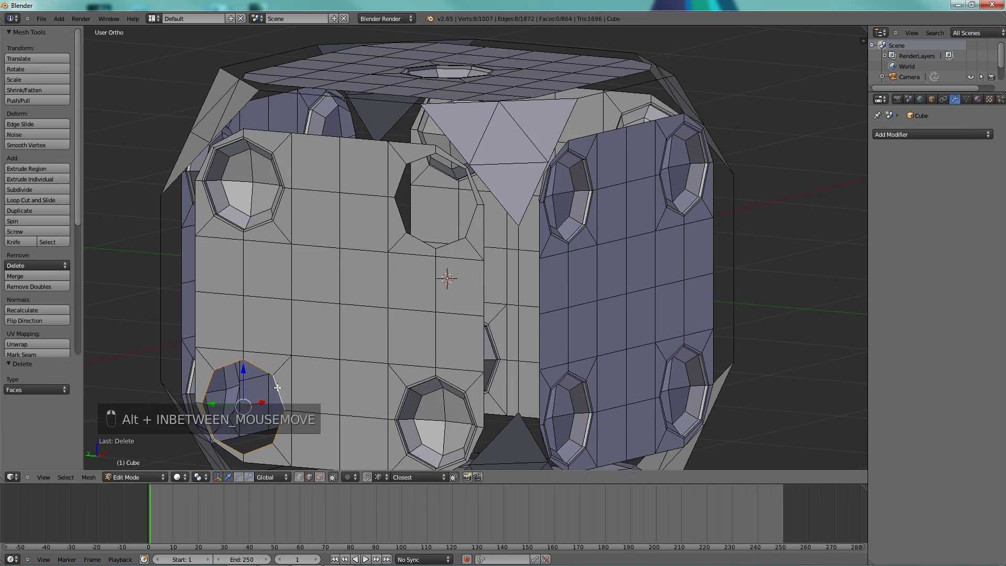
{"action": "key", "text": "x"}
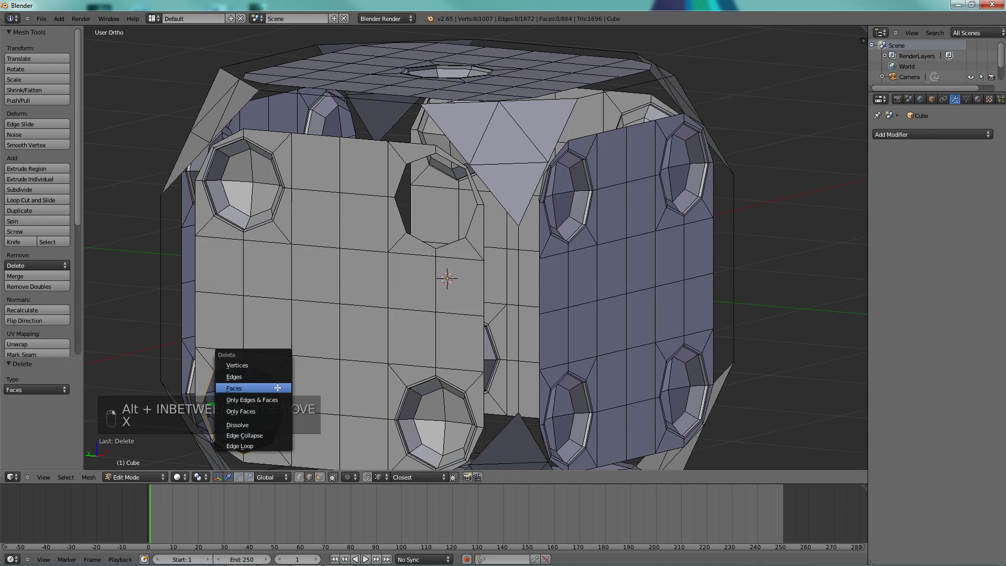
{"action": "left_click", "coordinate": [268, 435]}
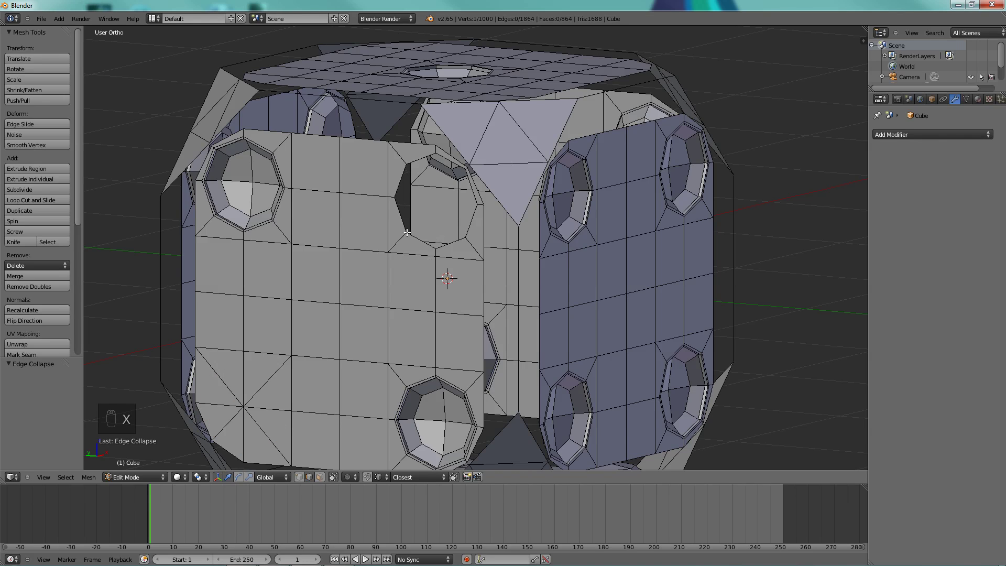
{"action": "right_click", "coordinate": [397, 219], "text": "alt"}
{"action": "key", "text": "x"}
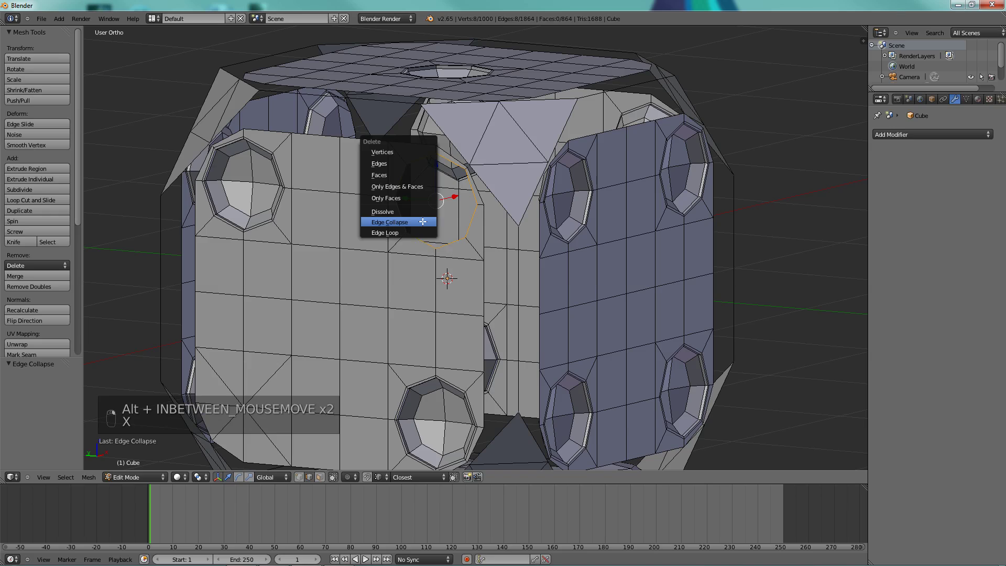
{"action": "left_click", "coordinate": [422, 221]}
- Dissolve the four diagonal edges around each of the light grey side's two merged points, upper-right and lower-left
{"action": "right_click", "coordinate": [454, 217], "text": "shift"}
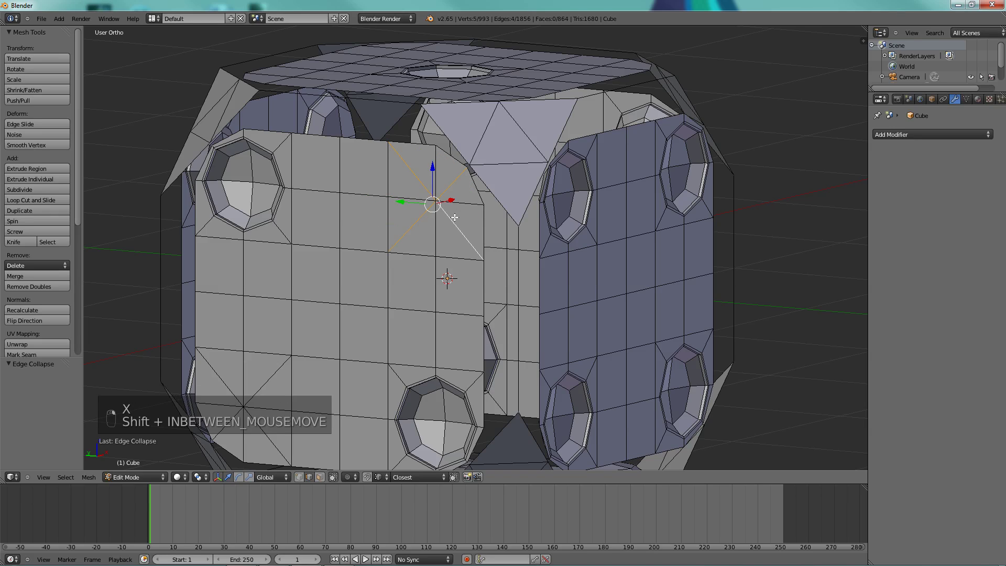
{"action": "right_click", "coordinate": [246, 411], "text": "shift"}
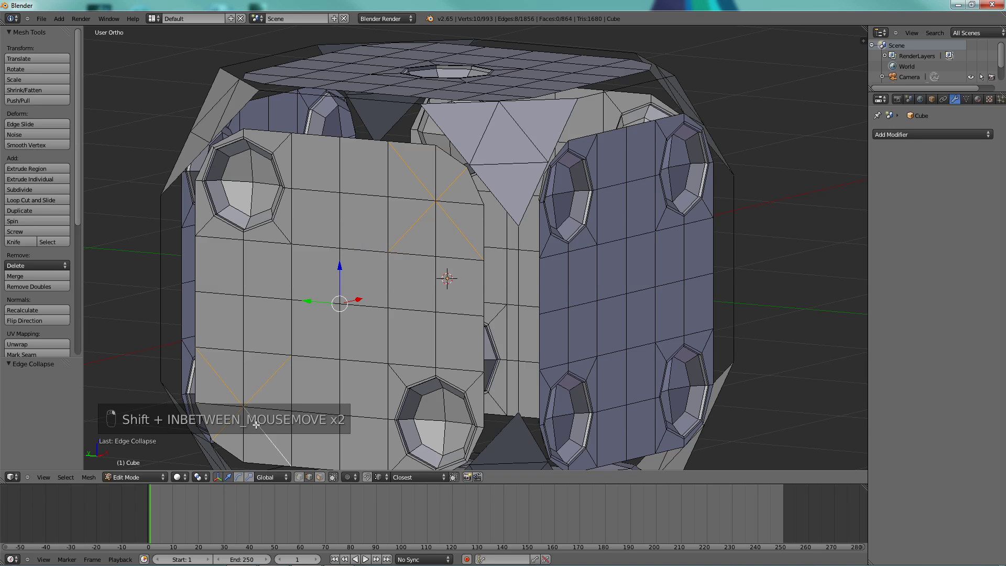
{"action": "key", "text": "x"}
{"action": "left_click", "coordinate": [380, 322]}
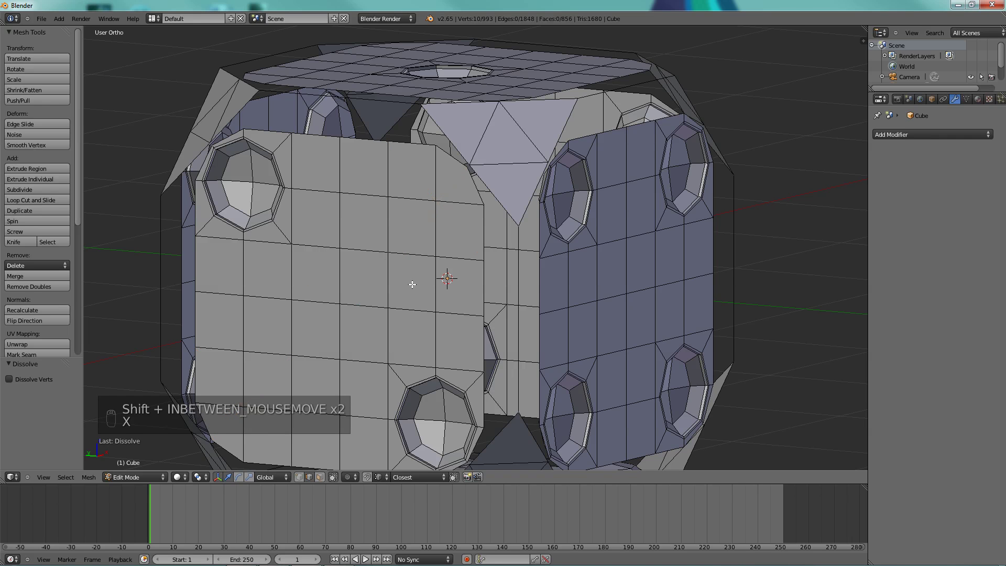
- On the adjacent four-pip side, delete the lower-left and upper-right pips as Faces by selecting their floor faces and growing the selection three times
{"action": "middle_click_drag", "start_coordinate": [509, 242], "coordinate": [409, 236]}
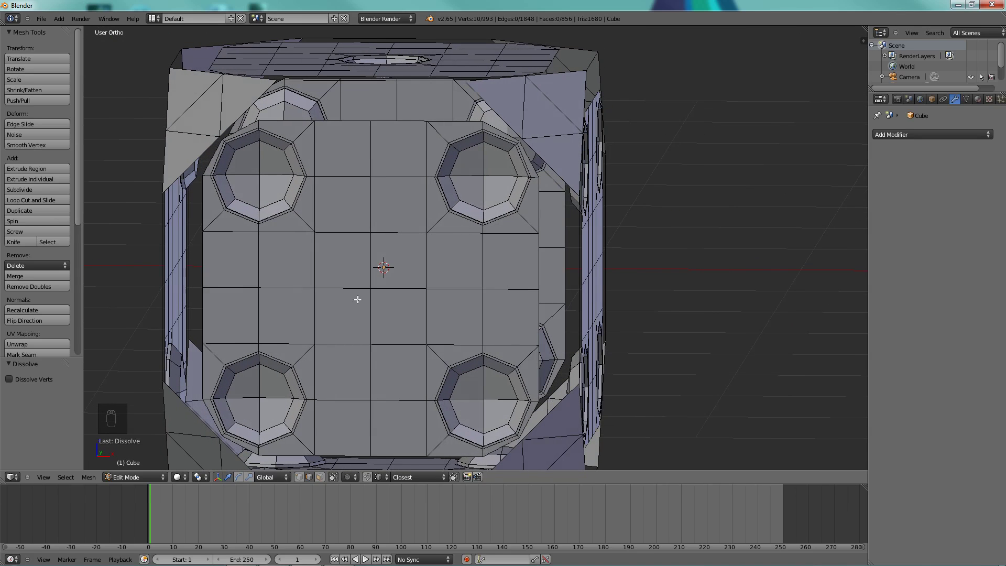
{"action": "left_click", "coordinate": [320, 477]}
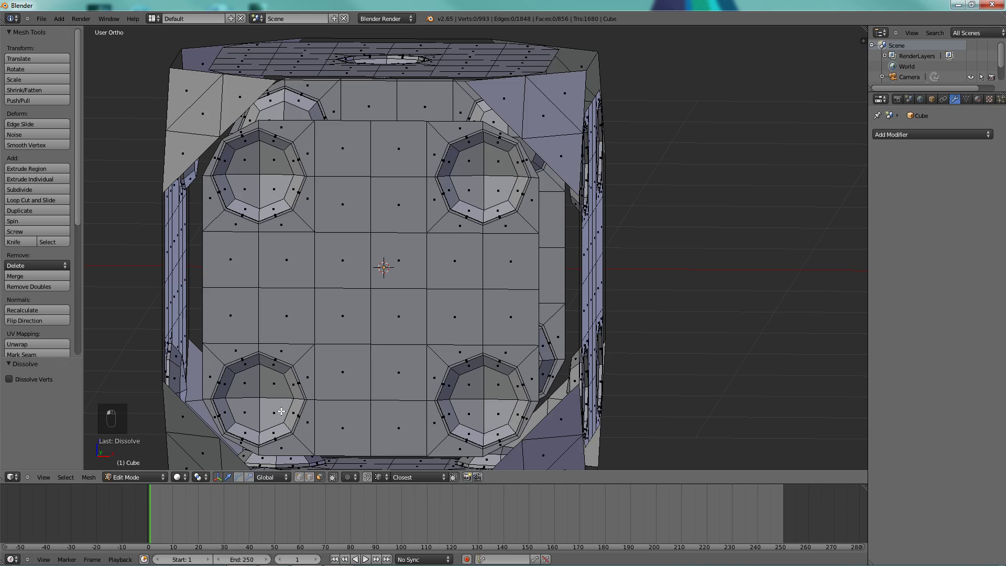
{"action": "right_click", "coordinate": [274, 385]}
{"action": "right_click", "coordinate": [245, 385], "text": "shift"}
{"action": "right_click", "coordinate": [250, 415], "text": "shift"}
{"action": "right_click", "coordinate": [275, 414], "text": "shift"}
{"action": "right_click", "coordinate": [475, 191], "text": "shift"}
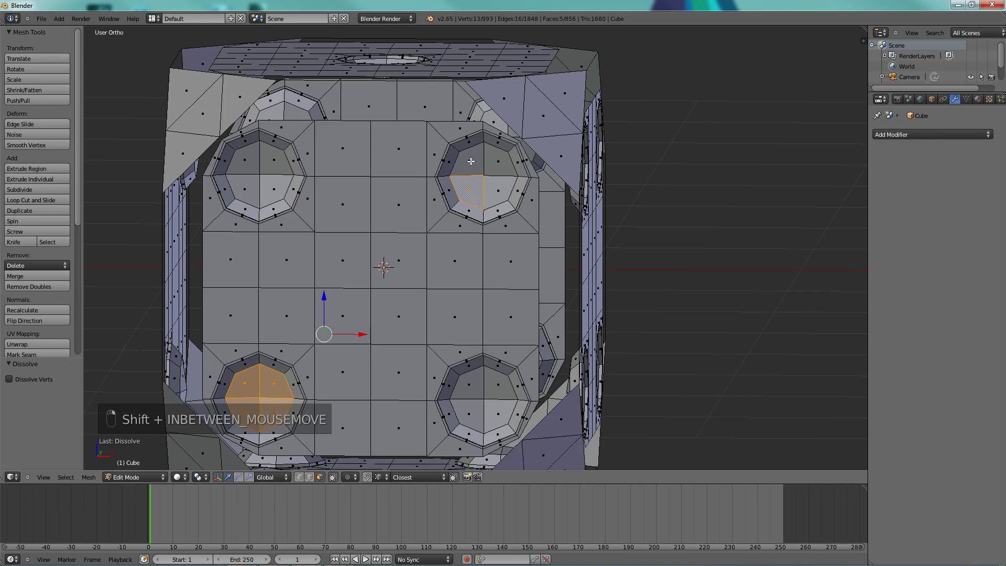
{"action": "right_click", "coordinate": [472, 162], "text": "shift"}
{"action": "right_click", "coordinate": [501, 169], "text": "shift"}
{"action": "right_click", "coordinate": [501, 191], "text": "shift"}
{"action": "key", "text": "ctrl+KP_Add"}
{"action": "key", "text": "ctrl+KP_Add"}
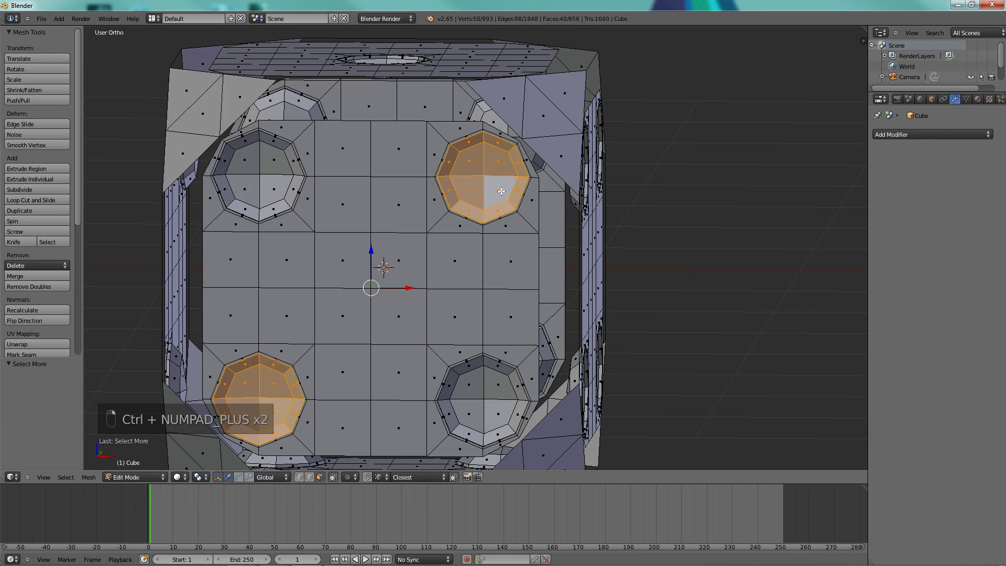
{"action": "key", "text": "ctrl+KP_Add"}
{"action": "key", "text": "x"}
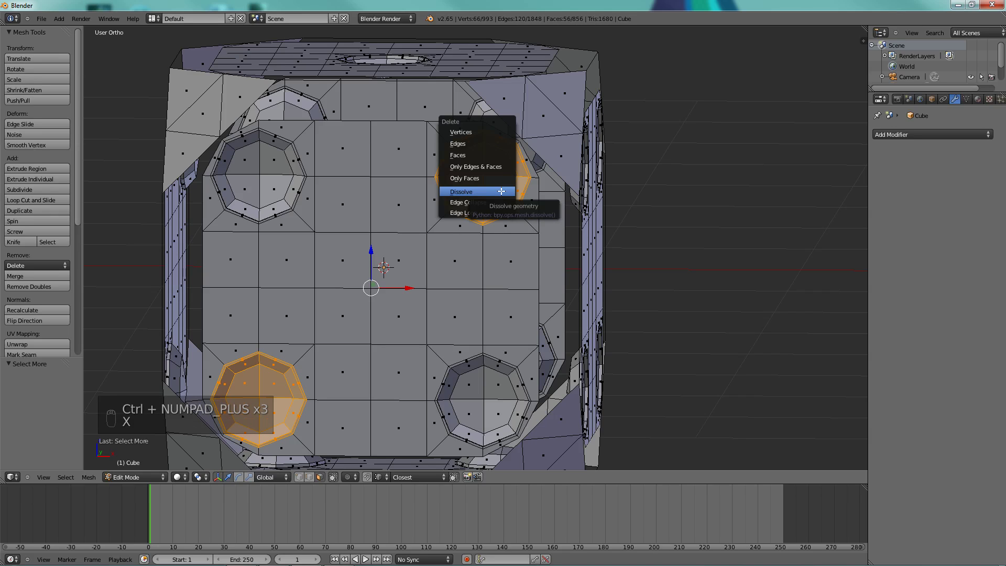
{"action": "left_click", "coordinate": [466, 155]}
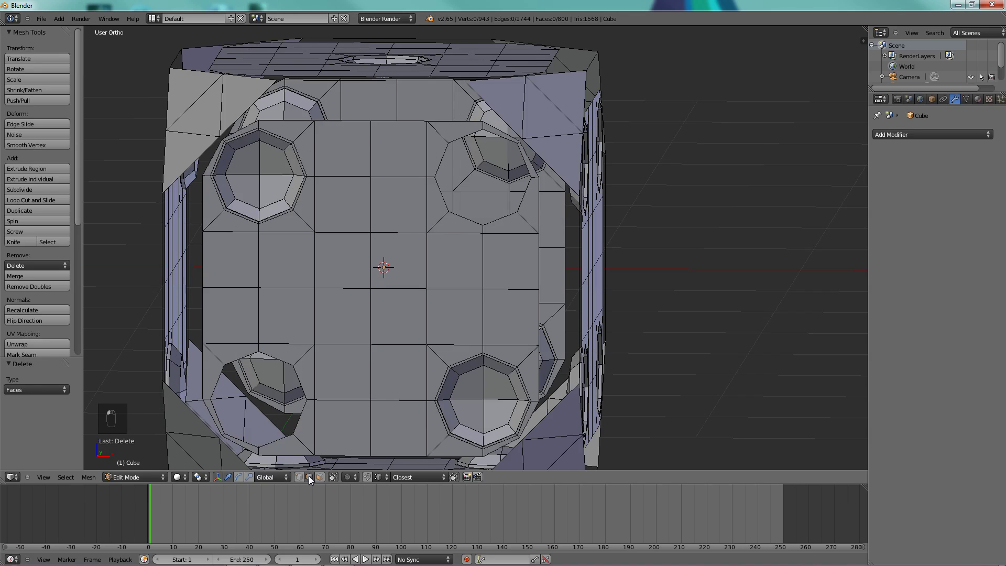
- Close this side's lower-left and upper-right holes by applying Edge Collapse to each rim loop in edge select mode
{"action": "right_click", "coordinate": [299, 377], "text": "alt"}
{"action": "key", "text": "x"}
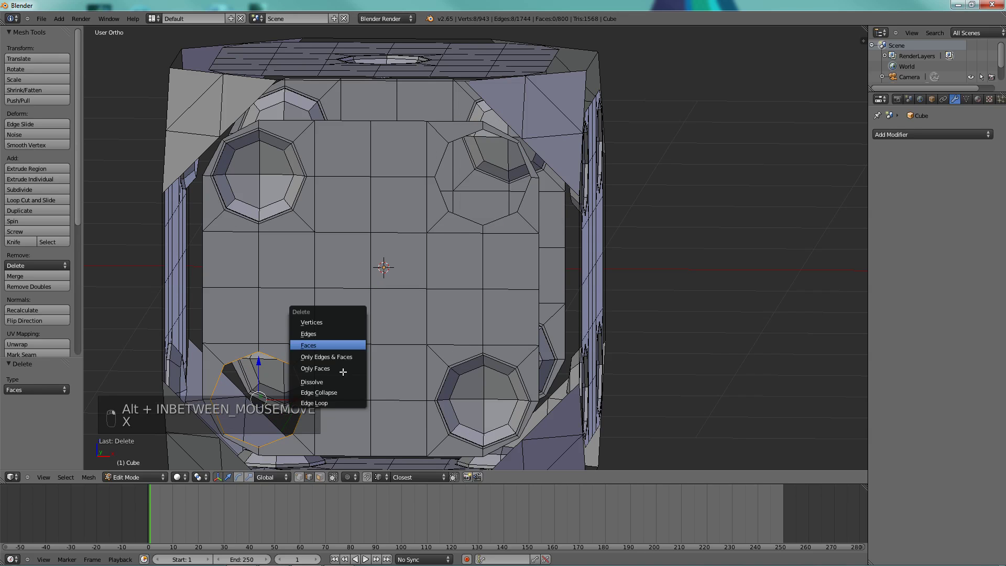
{"action": "left_click", "coordinate": [334, 393]}
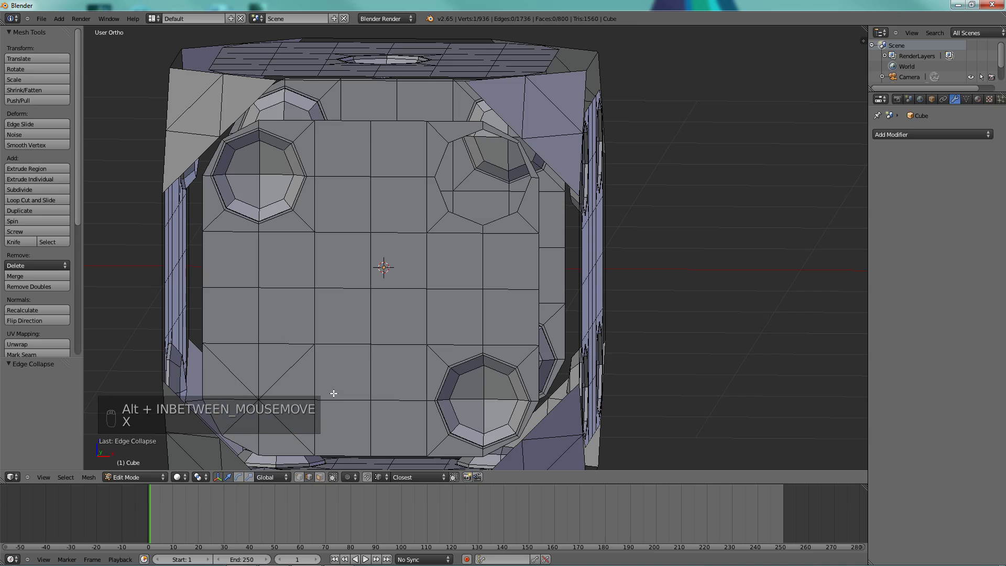
{"action": "right_click", "coordinate": [463, 218], "text": "alt"}
{"action": "key", "text": "x"}
{"action": "left_click", "coordinate": [468, 219]}
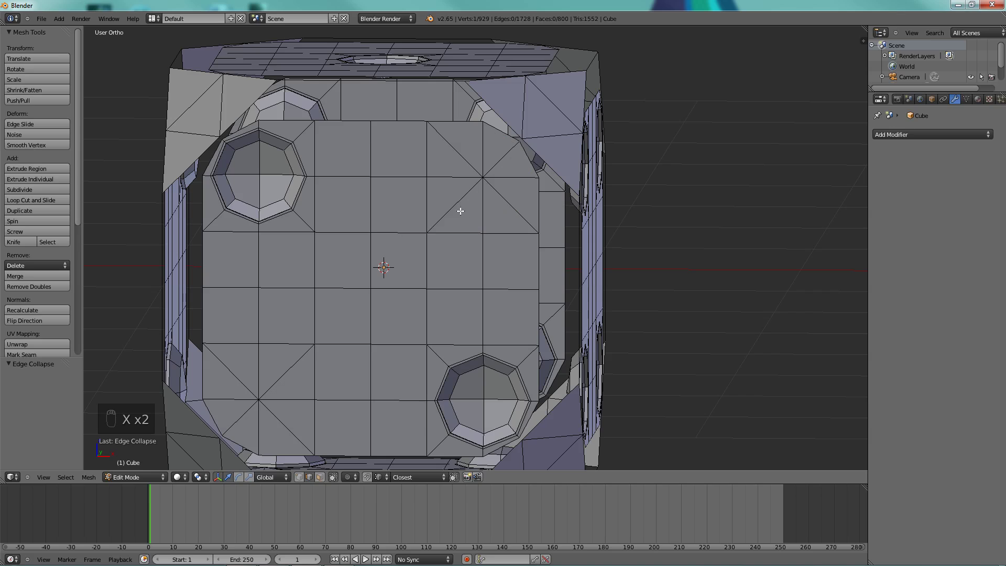
- Dissolve the four diagonal edges around each of this side's collapsed points, upper-right and lower-left
{"action": "right_click", "coordinate": [428, 121], "text": "shift"}
{"action": "right_click", "coordinate": [428, 233], "text": "shift"}
{"action": "right_click", "coordinate": [519, 141], "text": "shift"}
{"action": "right_click", "coordinate": [538, 232], "text": "shift"}
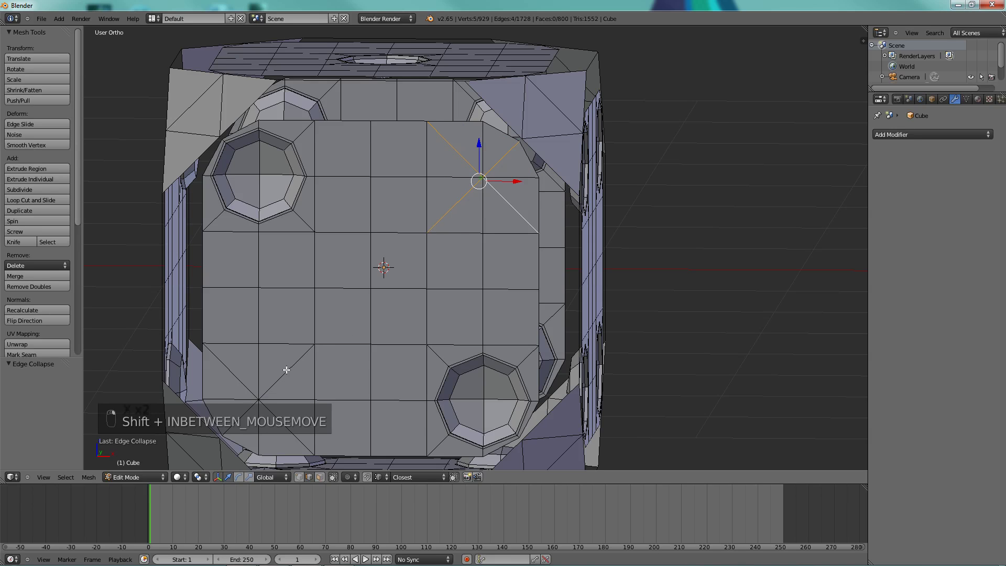
{"action": "right_click", "coordinate": [203, 344], "text": "shift"}
{"action": "right_click", "coordinate": [315, 344], "text": "shift"}
{"action": "right_click", "coordinate": [258, 399], "text": "shift"}
{"action": "right_click", "coordinate": [202, 455], "text": "shift"}
{"action": "right_click", "coordinate": [314, 455], "text": "shift"}
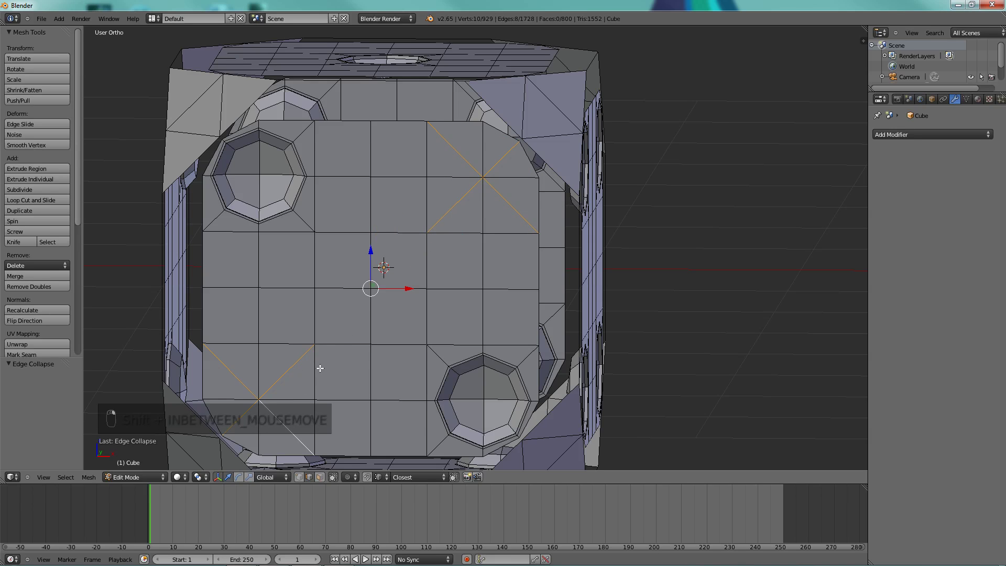
{"action": "key", "text": "x"}
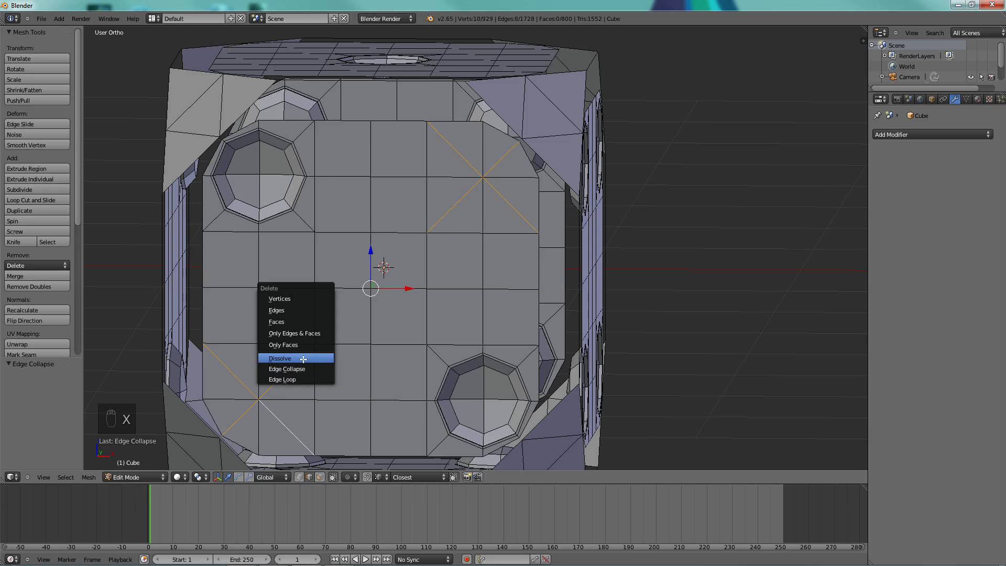
{"action": "left_click", "coordinate": [303, 359]}
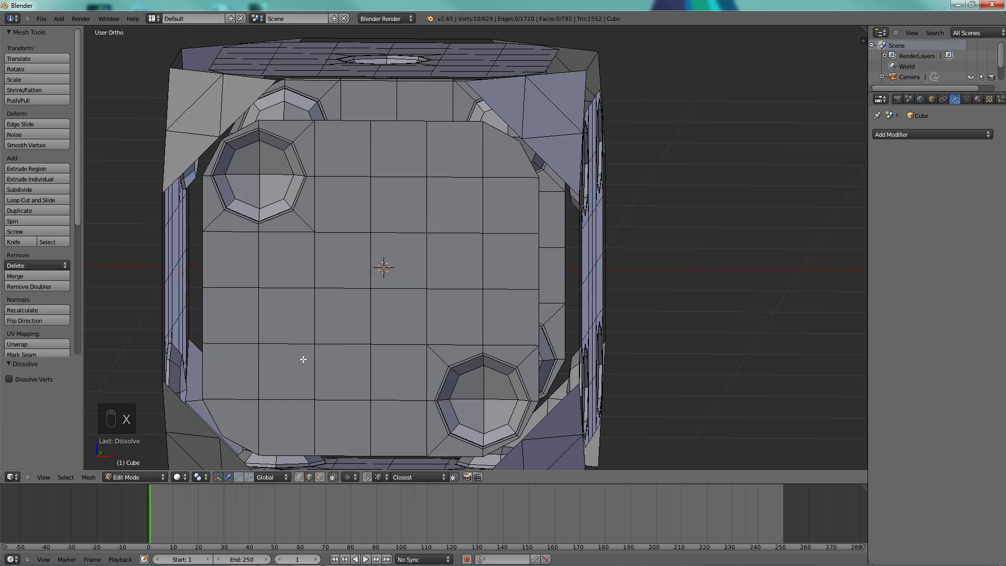
- In face select mode, delete the four central faces of the side that has two diagonal pips
{"action": "left_click", "coordinate": [320, 477]}
{"action": "right_click", "coordinate": [343, 316]}
{"action": "right_click", "coordinate": [343, 260], "text": "shift"}
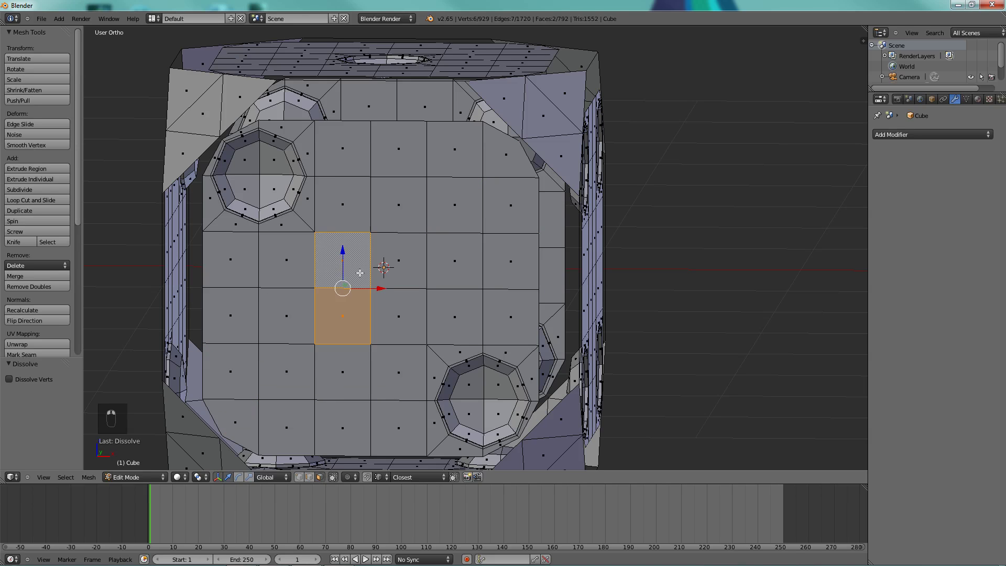
{"action": "right_click", "coordinate": [399, 261], "text": "shift"}
{"action": "right_click", "coordinate": [405, 311], "text": "shift"}
{"action": "key", "text": "x"}
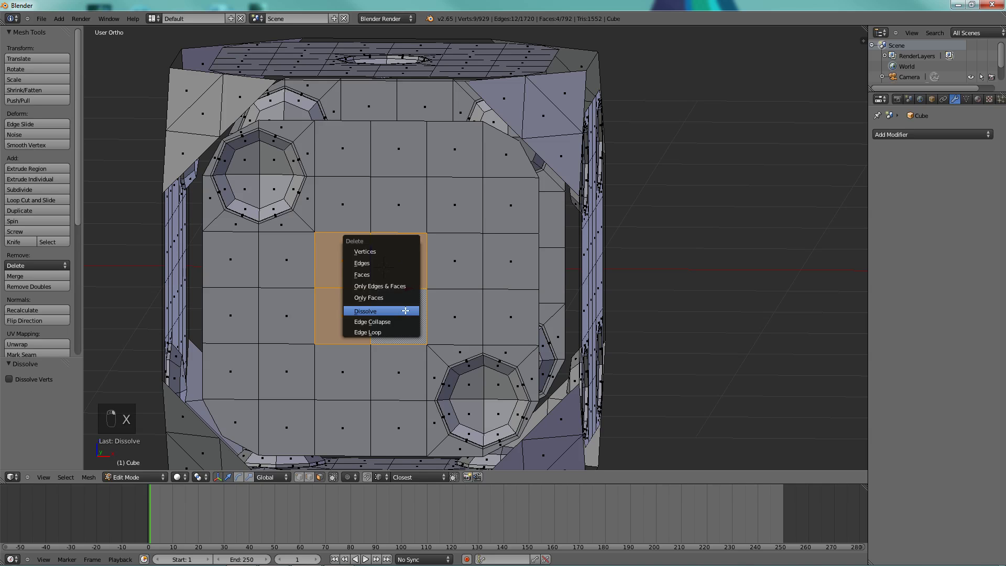
{"action": "left_click", "coordinate": [382, 277]}
- Duplicate the lower-right pip with its surrounding faces and move the copy into the central hole, by -0.538 in X and 0.538 in Z
{"action": "right_click", "coordinate": [469, 384], "text": "shift"}
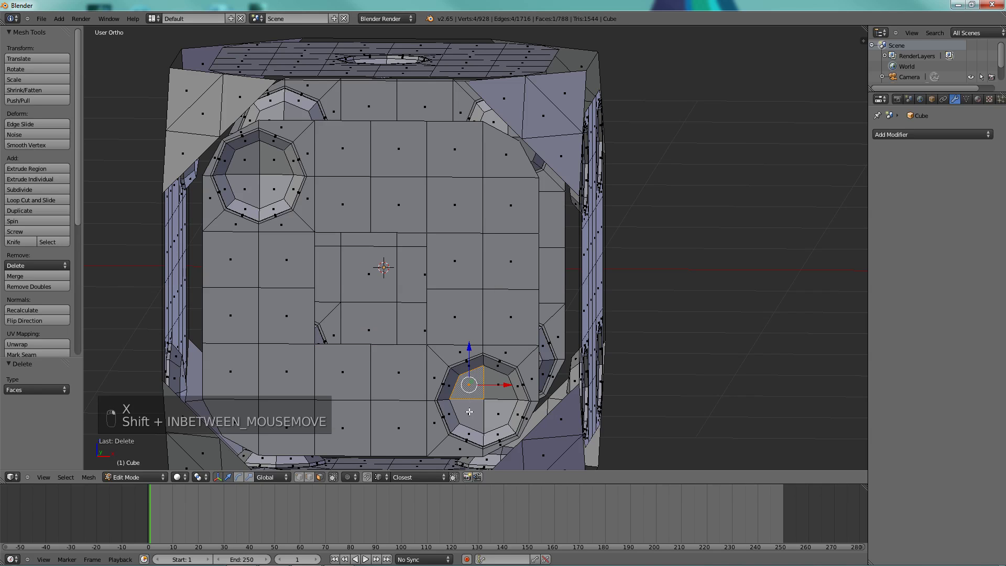
{"action": "right_click", "coordinate": [469, 413], "text": "shift"}
{"action": "right_click", "coordinate": [498, 414], "text": "shift"}
{"action": "right_click", "coordinate": [494, 386], "text": "shift"}
{"action": "key", "text": "ctrl+KP_Add"}
{"action": "key", "text": "ctrl+KP_Add"}
{"action": "key", "text": "ctrl+KP_Add"}
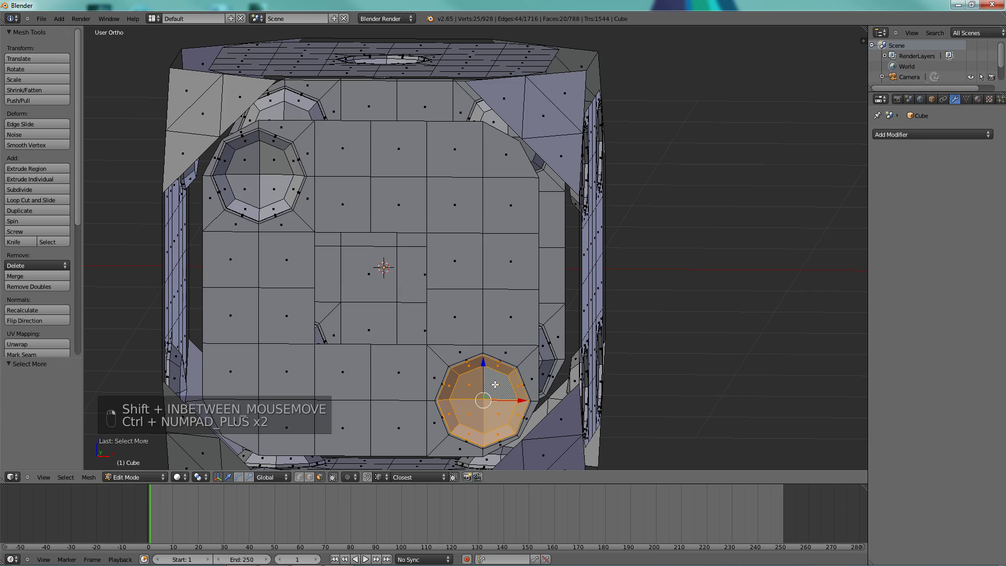
{"action": "key", "text": "ctrl+KP_Add"}
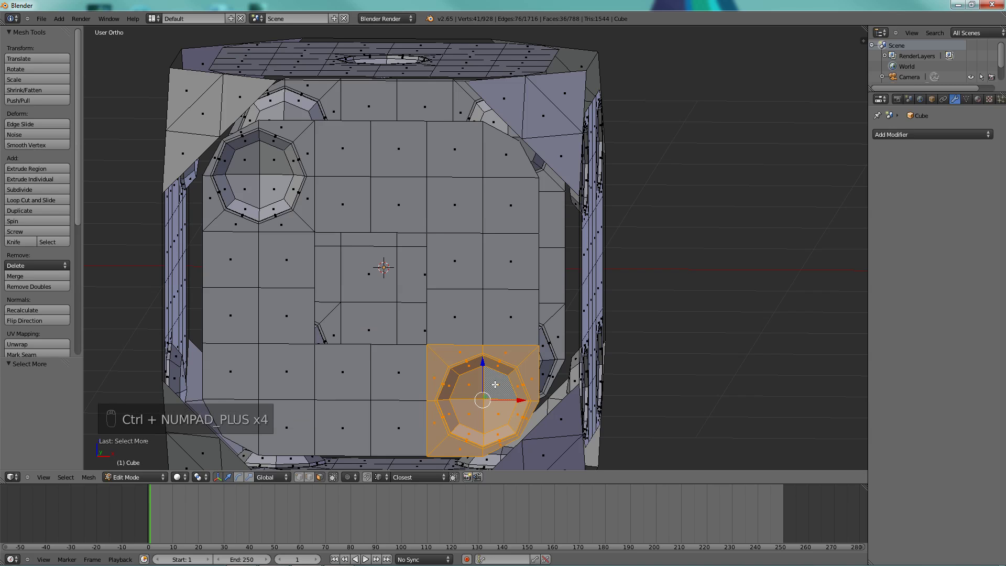
{"action": "key", "text": "shift+d"}
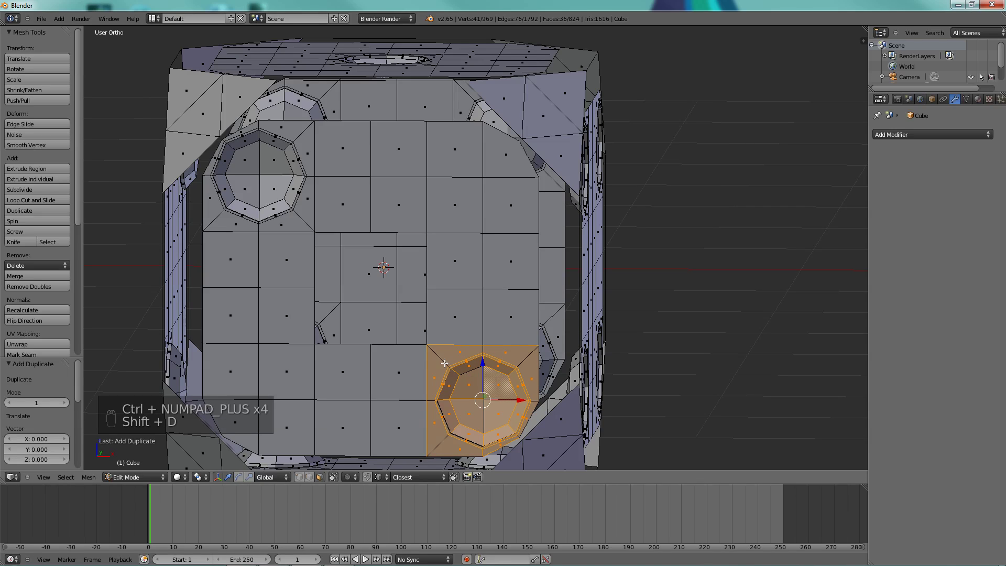
{"action": "key", "text": "g"}
{"action": "left_click", "coordinate": [377, 283]}
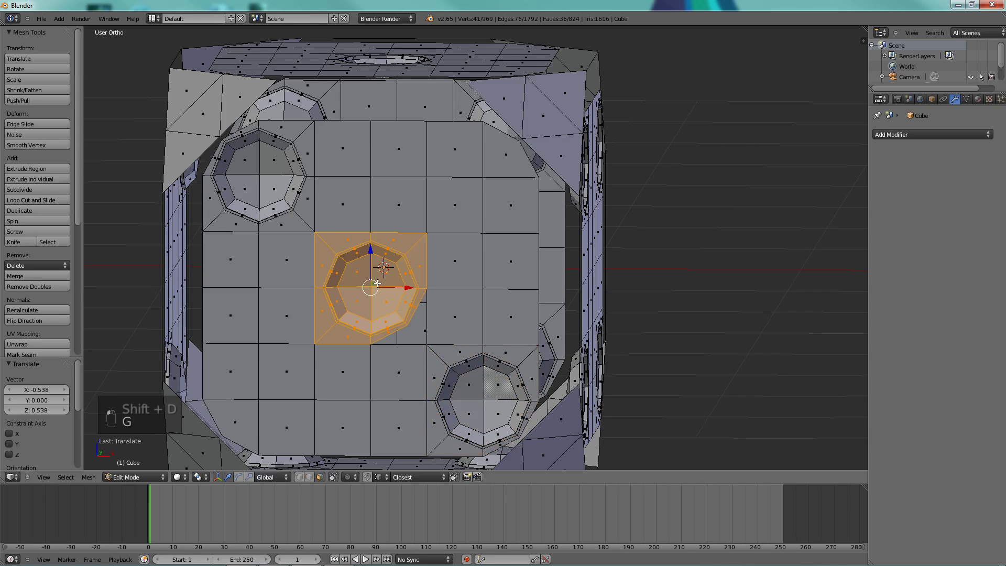
- Merge the central pip's cut-off corner vertex with the hole's lower-right corner vertex using At Last
{"action": "key", "text": "KP_Decimal"}
{"action": "middle_click_drag", "start_coordinate": [377, 283], "coordinate": [416, 224]}
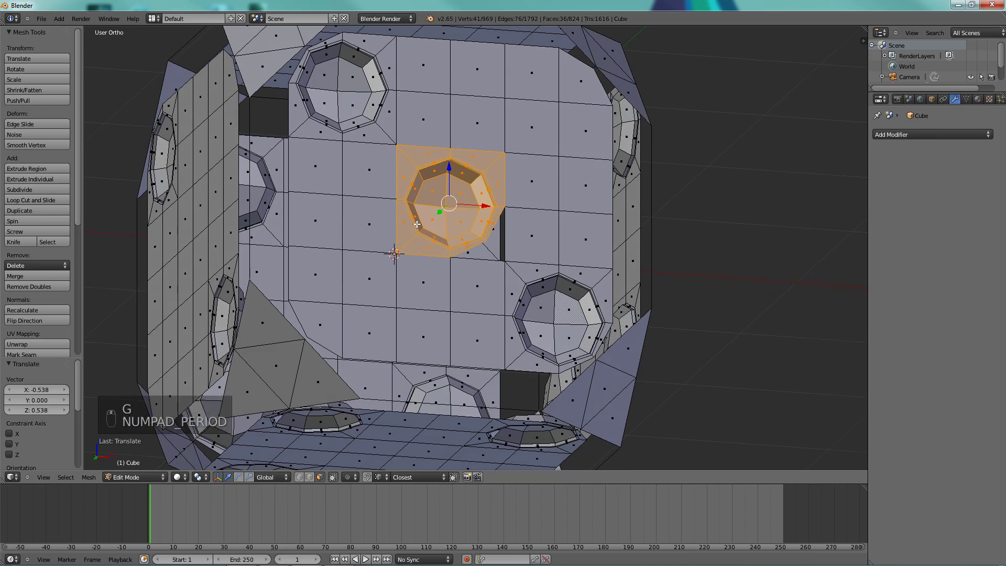
{"action": "key", "text": "KP_Decimal"}
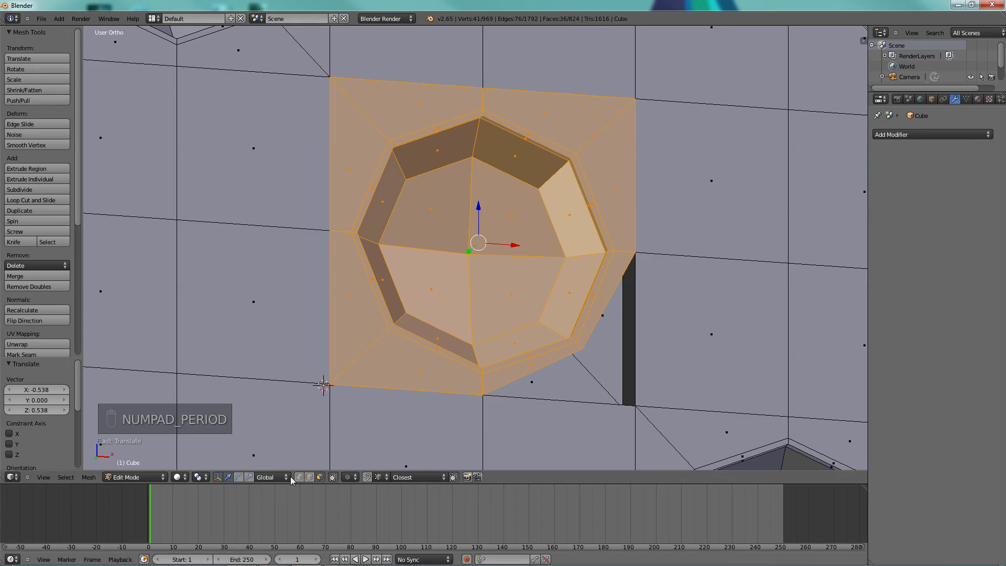
{"action": "right_click", "coordinate": [635, 403], "text": "shift"}
{"action": "key", "text": "alt+m"}
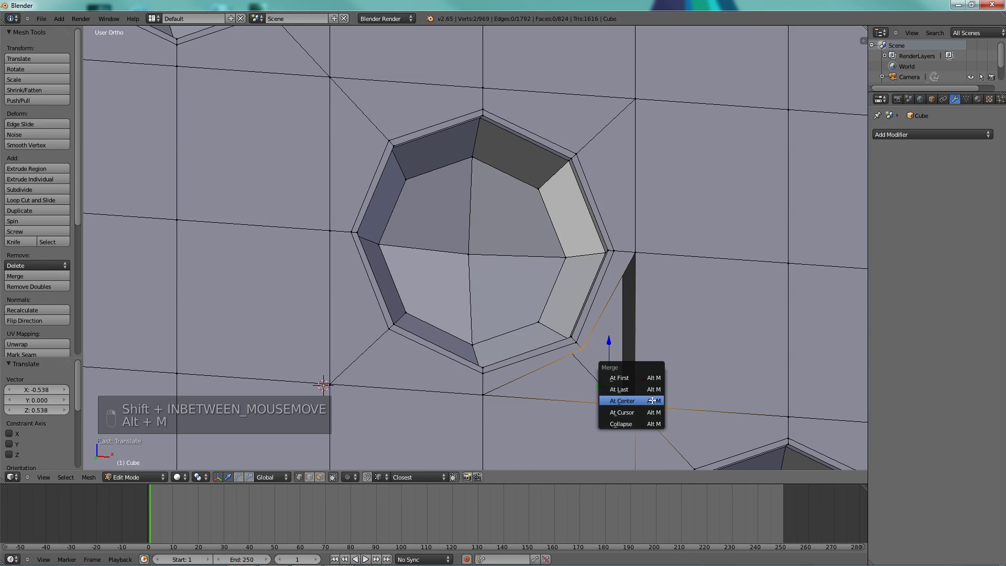
{"action": "left_click", "coordinate": [642, 390]}
{"action": "scroll", "coordinate": [649, 338], "scroll_direction": "down", "scroll_amount": 8}
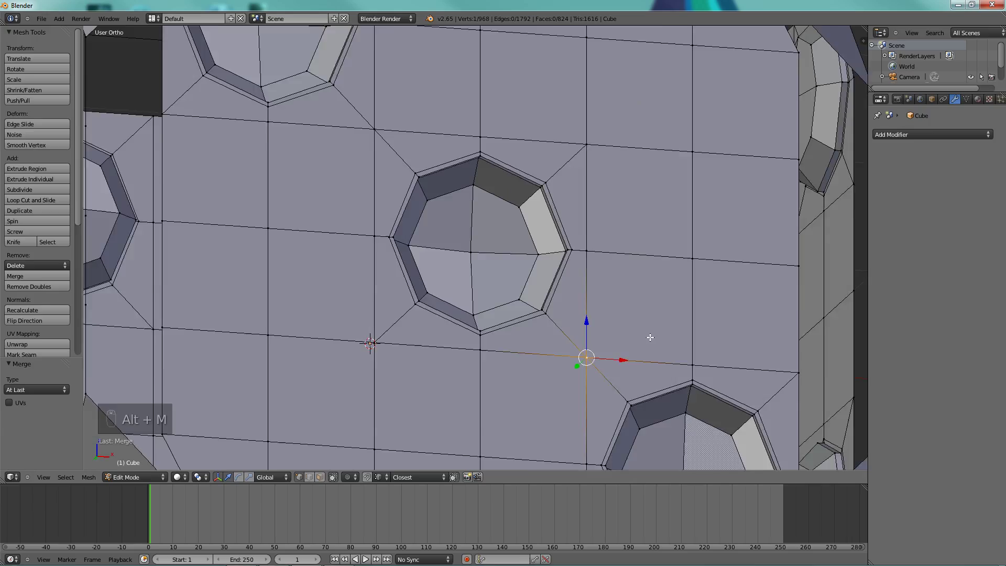
- Delete the four central faces of the opposite side that has four corner pips
{"action": "middle_click_drag", "start_coordinate": [476, 265], "coordinate": [204, 290]}
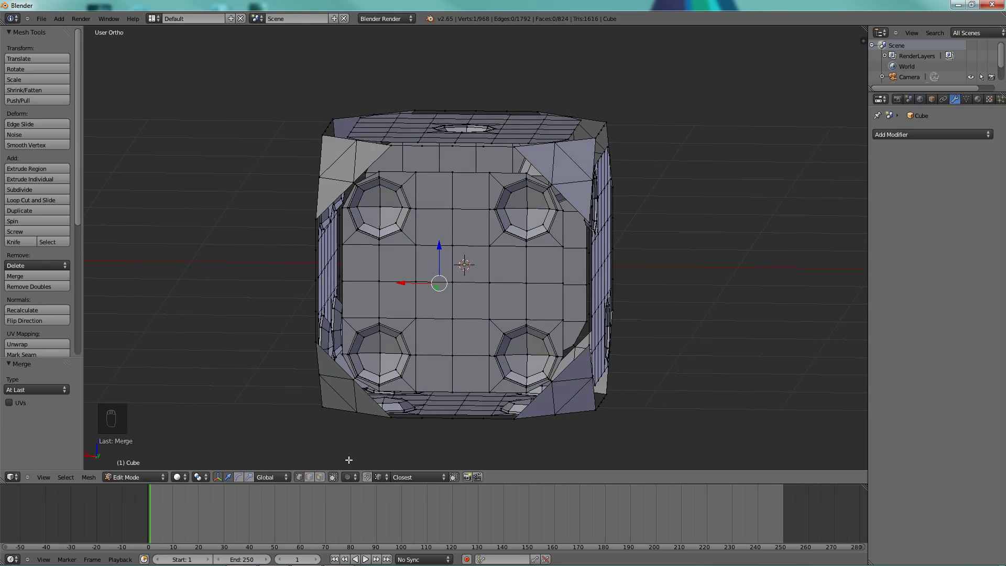
{"action": "left_click", "coordinate": [320, 478]}
{"action": "right_click", "coordinate": [434, 300]}
{"action": "right_click", "coordinate": [434, 264], "text": "shift"}
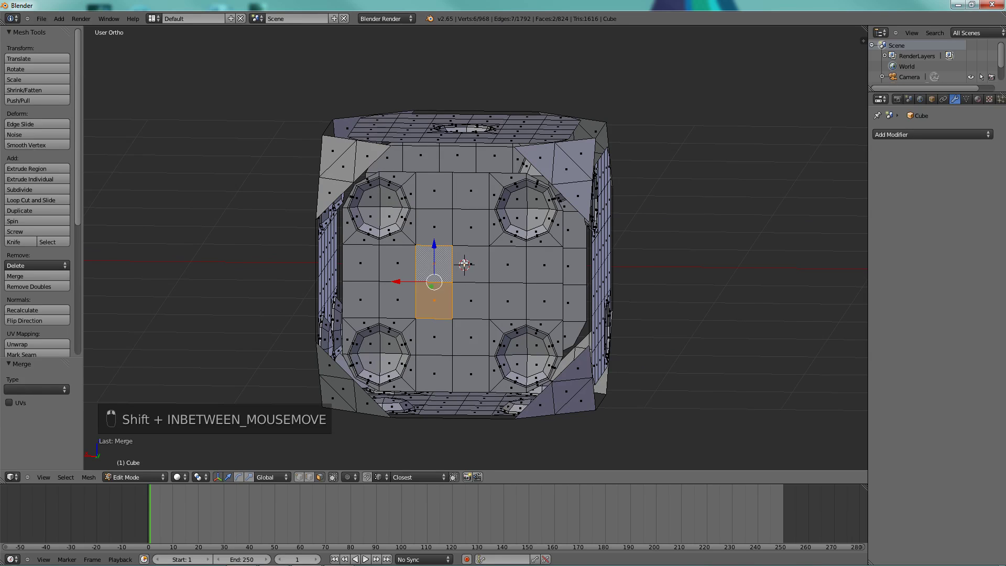
{"action": "right_click", "coordinate": [471, 264], "text": "shift"}
{"action": "right_click", "coordinate": [477, 304], "text": "shift"}
{"action": "key", "text": "x"}
{"action": "left_click", "coordinate": [476, 304]}
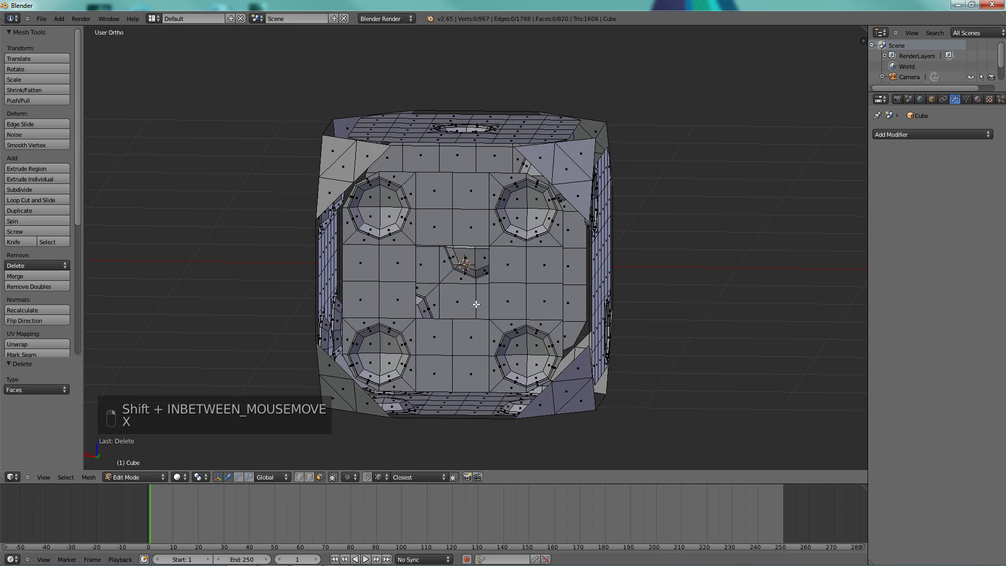
- Duplicate this side's upper-right pip with its surrounding faces and move the copy into the central hole, by 0.538 in X and -0.538 in Z
{"action": "right_click", "coordinate": [517, 217]}
{"action": "right_click", "coordinate": [519, 199], "text": "shift"}
{"action": "right_click", "coordinate": [537, 212], "text": "shift"}
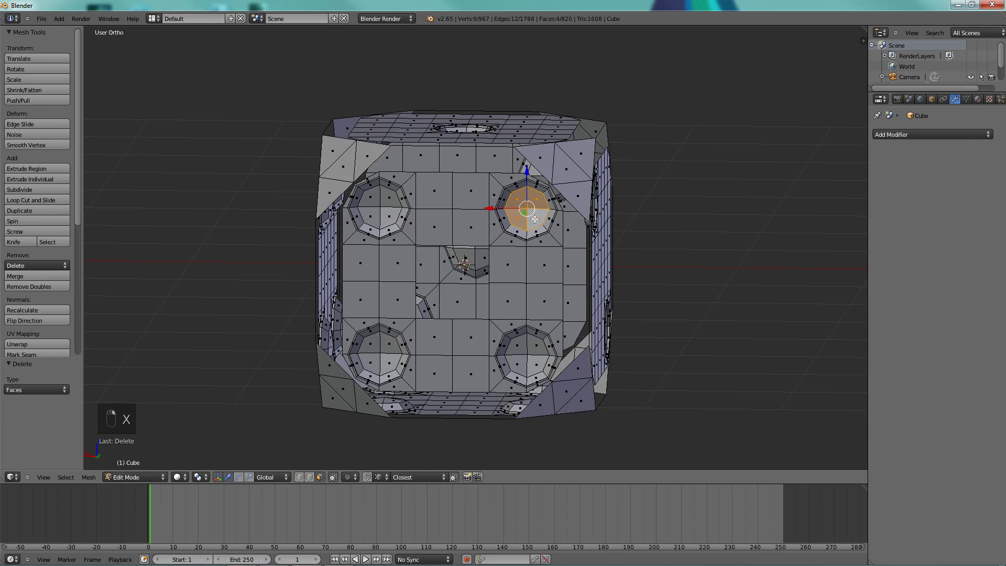
{"action": "key", "text": "ctrl+KP_Add"}
{"action": "key", "text": "ctrl+KP_Add"}
{"action": "key", "text": "ctrl+KP_Add"}
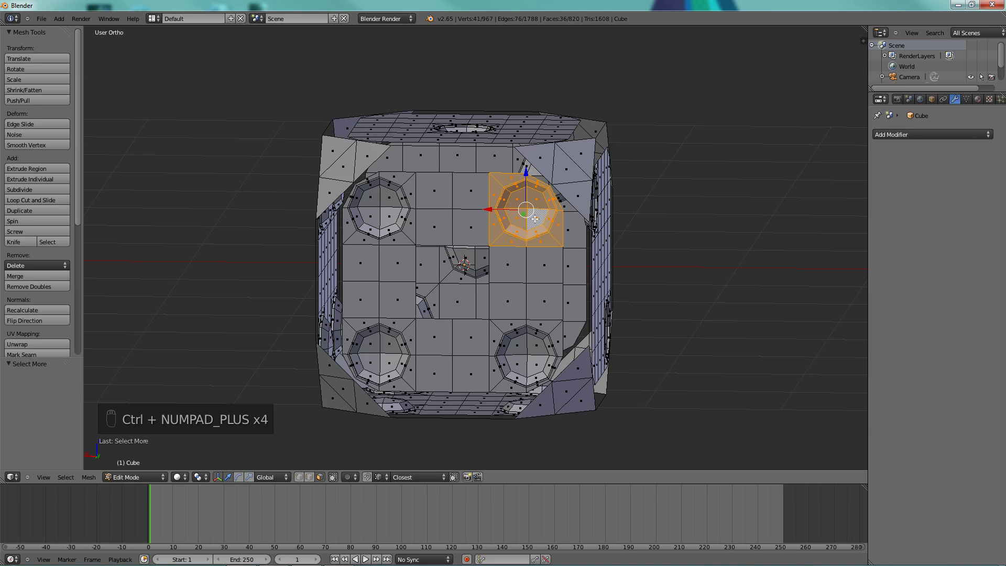
{"action": "key", "text": "shift+d"}
{"action": "right_click", "coordinate": [520, 231]}
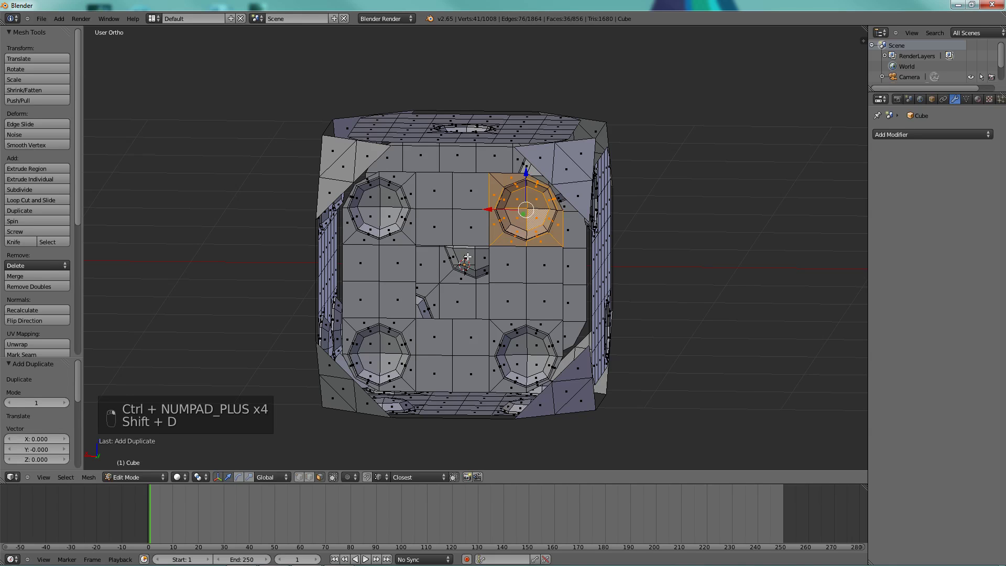
{"action": "key", "text": "g"}
{"action": "left_click", "coordinate": [415, 319]}
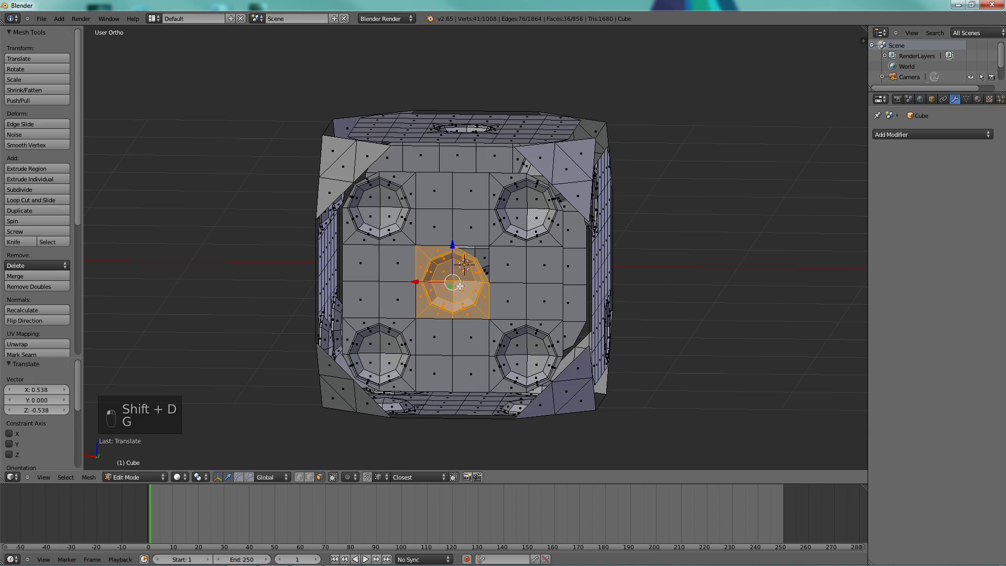
{"action": "scroll", "coordinate": [459, 286], "scroll_direction": "up", "scroll_amount": 2}
{"action": "middle_click_drag", "start_coordinate": [459, 285], "coordinate": [370, 271]}
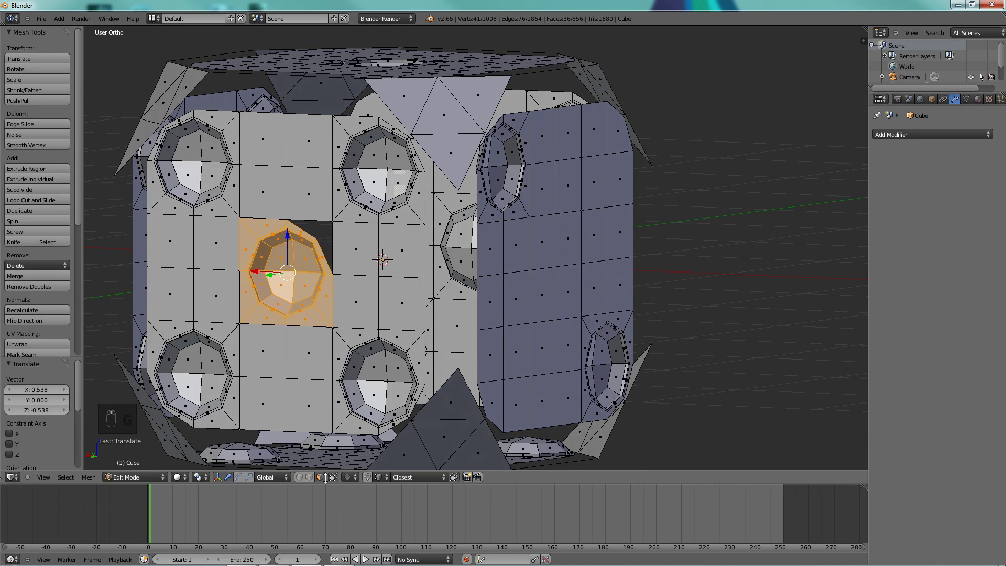
- Merge the central pip's cut-off corner vertex into the hole's upper-right corner vertex
{"action": "left_click", "coordinate": [300, 477]}
{"action": "scroll", "coordinate": [321, 245], "scroll_direction": "up", "scroll_amount": 3}
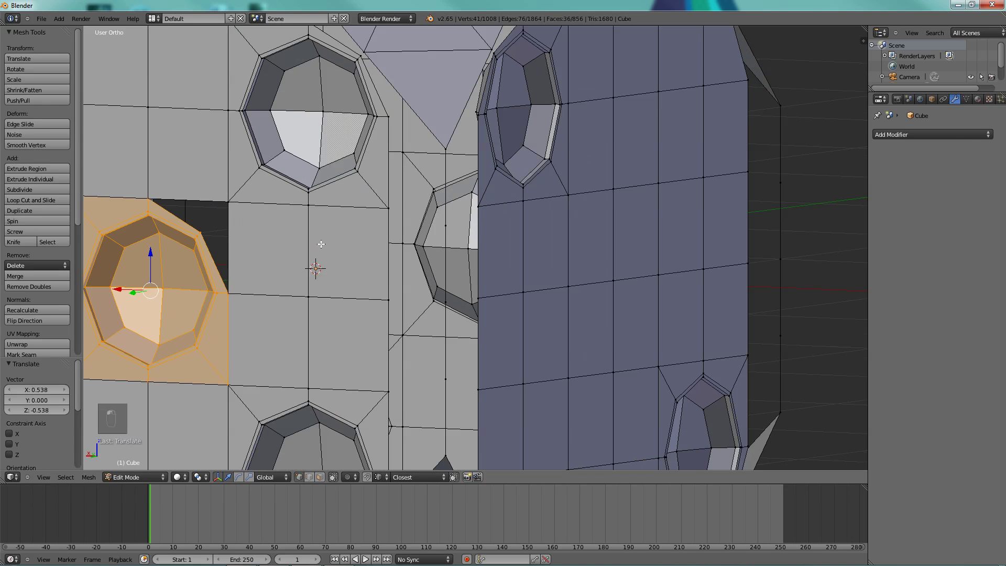
{"action": "right_click", "coordinate": [202, 233]}
{"action": "right_click", "coordinate": [230, 202], "text": "shift"}
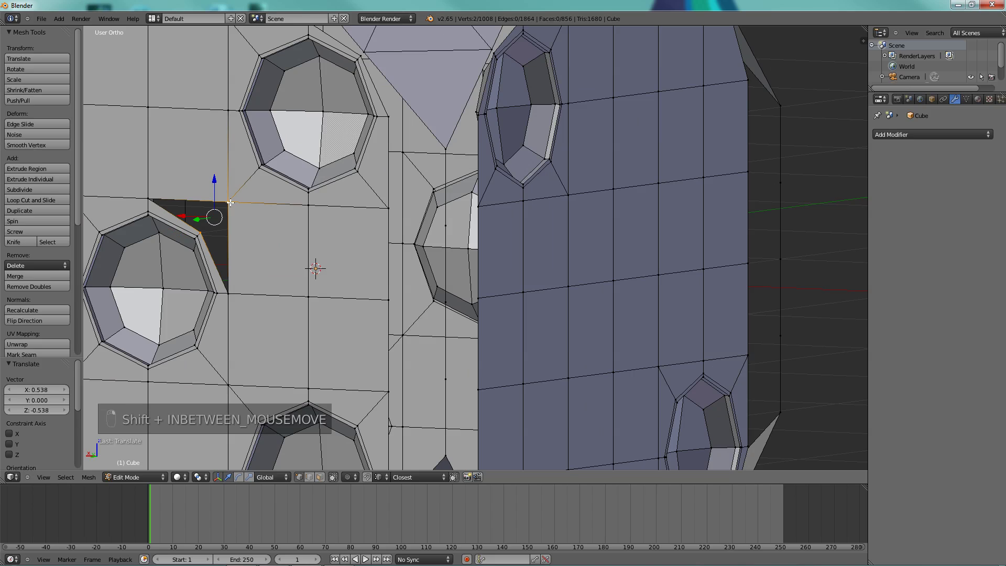
{"action": "key", "text": "alt+m"}
{"action": "left_click", "coordinate": [229, 207]}
{"action": "key", "text": "a"}
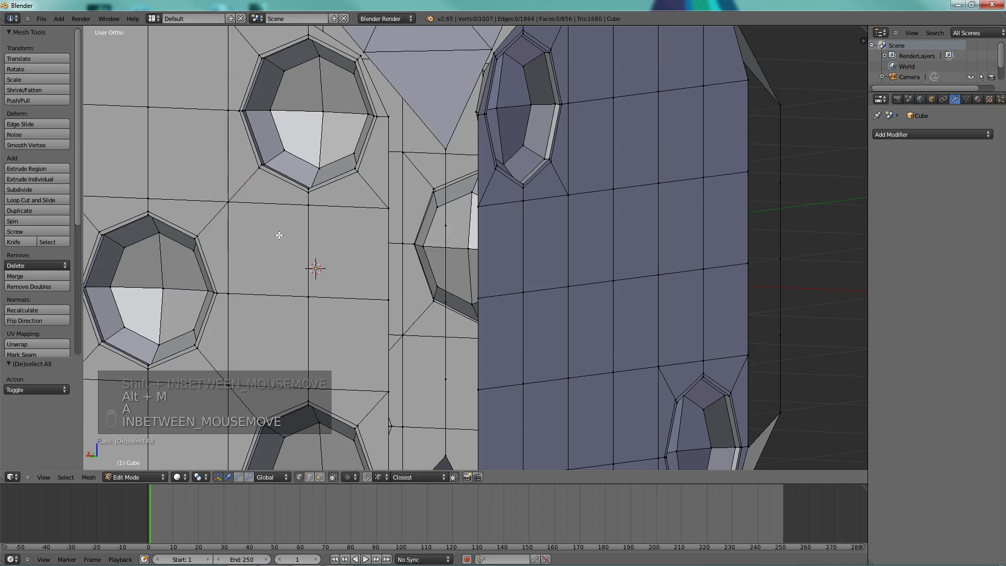
- On the remaining four-pip side, delete the four faces between the left pips and the four faces between the right pips
{"action": "scroll", "coordinate": [279, 236], "scroll_direction": "down", "scroll_amount": 6}
{"action": "middle_click_drag", "start_coordinate": [280, 235], "coordinate": [412, 282]}
{"action": "scroll", "coordinate": [472, 160], "scroll_direction": "up", "scroll_amount": 2}
{"action": "scroll", "coordinate": [468, 209], "scroll_direction": "up", "scroll_amount": 1}
{"action": "scroll", "coordinate": [412, 282], "scroll_direction": "up", "scroll_amount": 1}
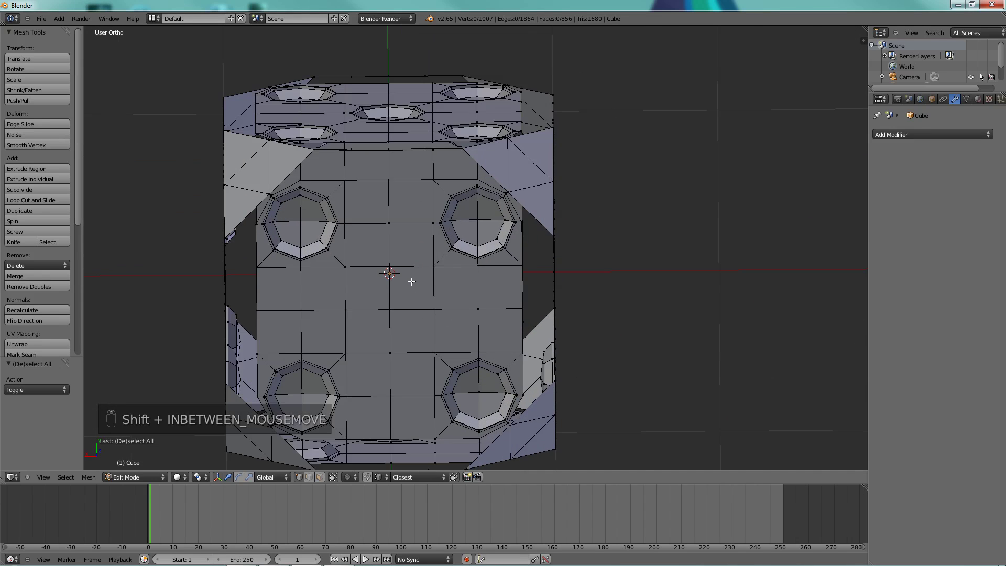
{"action": "left_click", "coordinate": [320, 477]}
{"action": "right_click", "coordinate": [288, 329]}
{"action": "right_click", "coordinate": [278, 289], "text": "shift"}
{"action": "right_click", "coordinate": [324, 290], "text": "shift"}
{"action": "right_click", "coordinate": [327, 330], "text": "shift"}
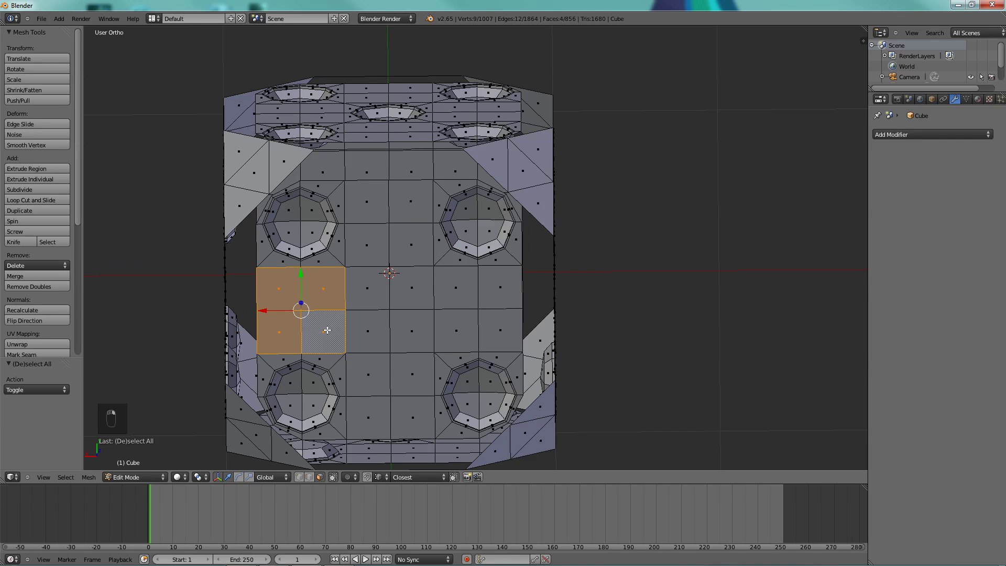
{"action": "right_click", "coordinate": [471, 334], "text": "shift"}
{"action": "right_click", "coordinate": [456, 288], "text": "shift"}
{"action": "right_click", "coordinate": [500, 288], "text": "shift"}
{"action": "right_click", "coordinate": [501, 331], "text": "shift"}
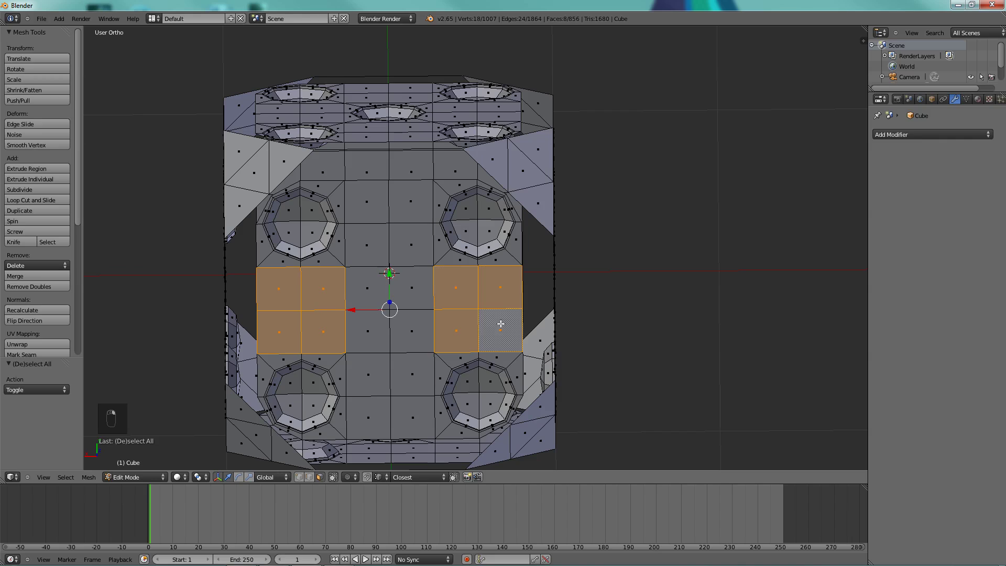
{"action": "key", "text": "x"}
{"action": "left_click", "coordinate": [501, 324]}
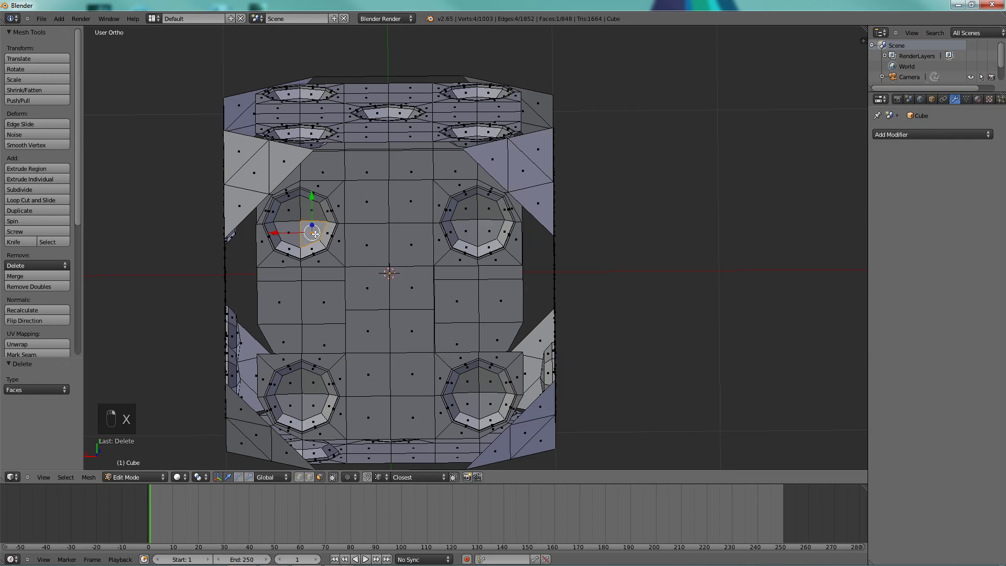
- Duplicate this side's upper-left pip with its surrounding faces and move the copy -0.538 in Y into the adjacent hole
{"action": "right_click", "coordinate": [287, 232], "text": "shift"}
{"action": "right_click", "coordinate": [287, 210], "text": "shift"}
{"action": "right_click", "coordinate": [311, 209], "text": "shift"}
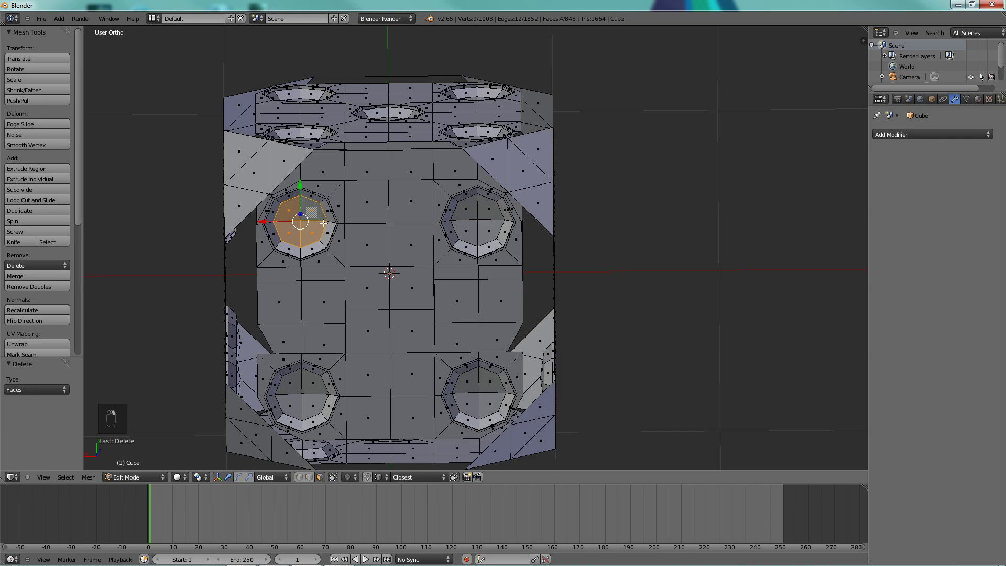
{"action": "key", "text": "ctrl+KP_Add"}
{"action": "key", "text": "ctrl+KP_Add"}
{"action": "key", "text": "ctrl+KP_Add"}
{"action": "key", "text": "ctrl+KP_Add"}
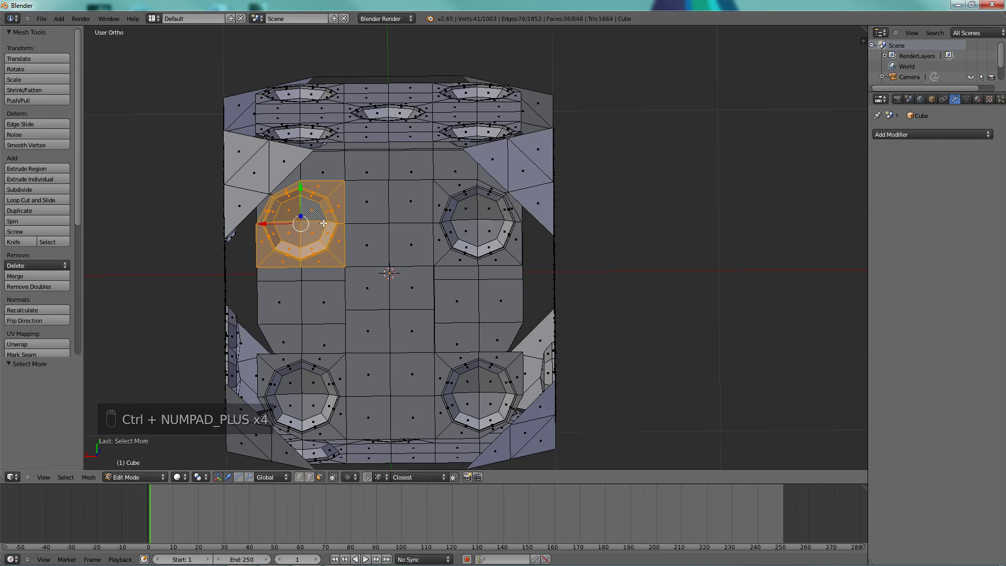
{"action": "middle_click_drag", "start_coordinate": [346, 240], "coordinate": [401, 250]}
{"action": "scroll", "coordinate": [401, 250], "scroll_direction": "up", "scroll_amount": 1}
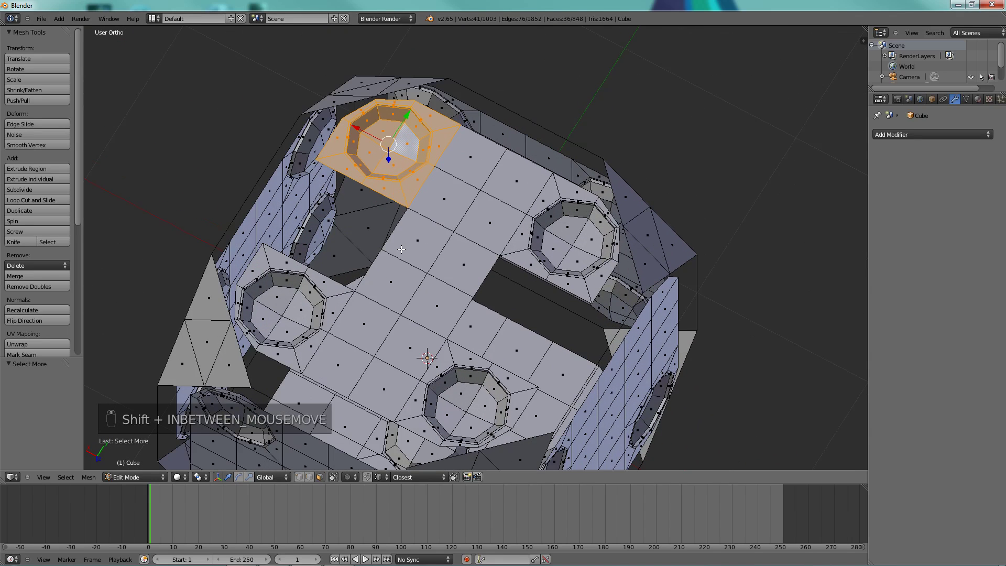
{"action": "key", "text": "shift+d"}
{"action": "right_click", "coordinate": [392, 159]}
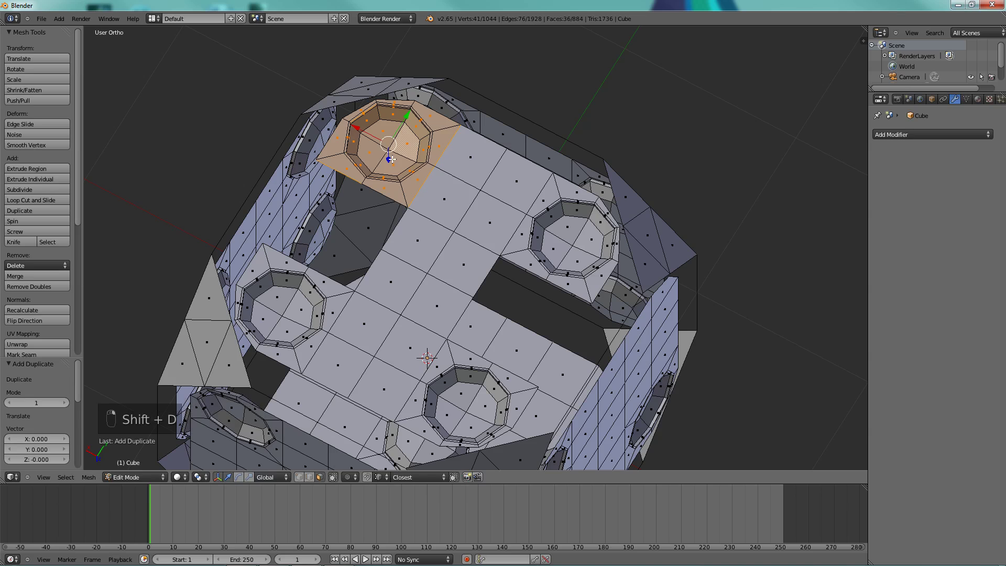
{"action": "key", "text": "g"}
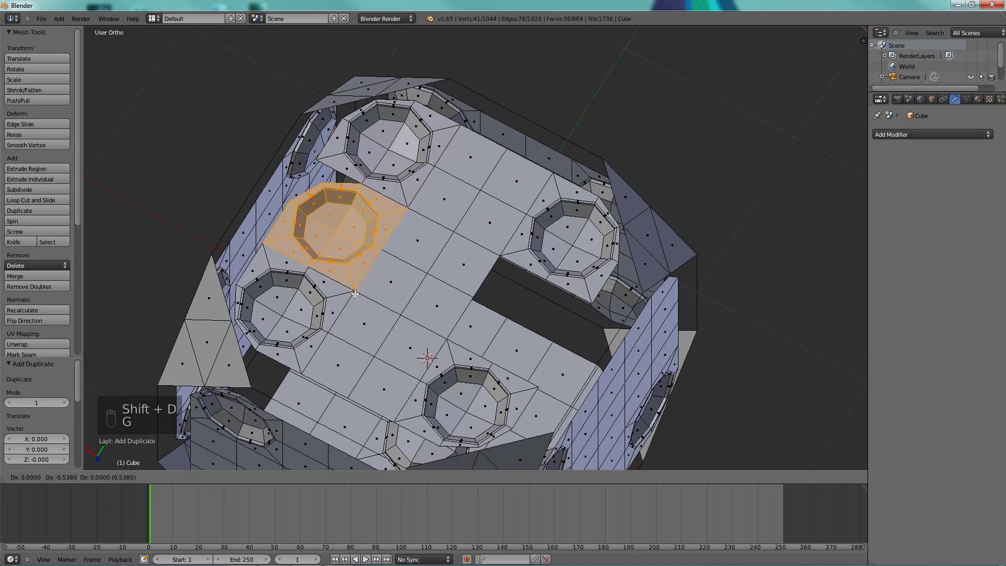
{"action": "left_click", "coordinate": [354, 294]}
- Move the copied pip's cut-off corner vertex onto the hole's outer corner, by 0.09332 in X and Y
{"action": "middle_click_drag", "start_coordinate": [359, 239], "coordinate": [321, 439]}
{"action": "scroll", "coordinate": [273, 331], "scroll_direction": "up", "scroll_amount": 4}
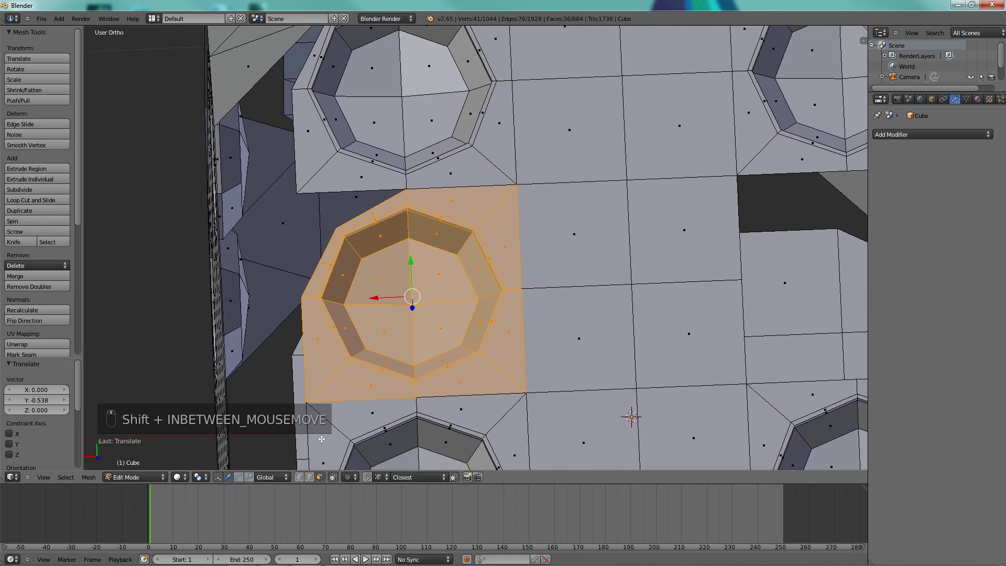
{"action": "right_click", "coordinate": [336, 224]}
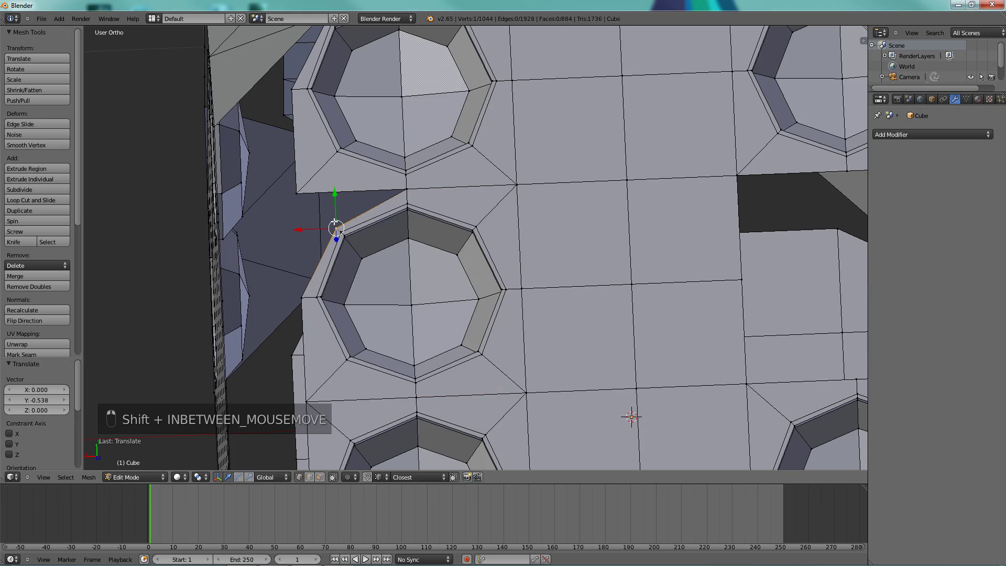
{"action": "key", "text": "g"}
{"action": "left_click", "coordinate": [297, 198]}
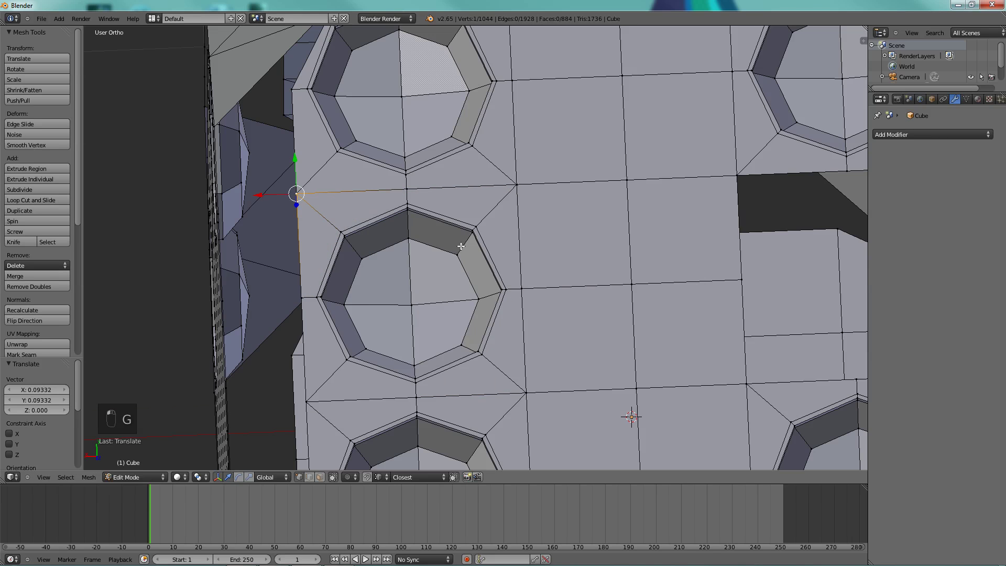
- Duplicate the completed middle pip with its linked faces and move the copy -1.076 in X into the opposite hole
{"action": "scroll", "coordinate": [373, 397], "scroll_direction": "down", "scroll_amount": 3}
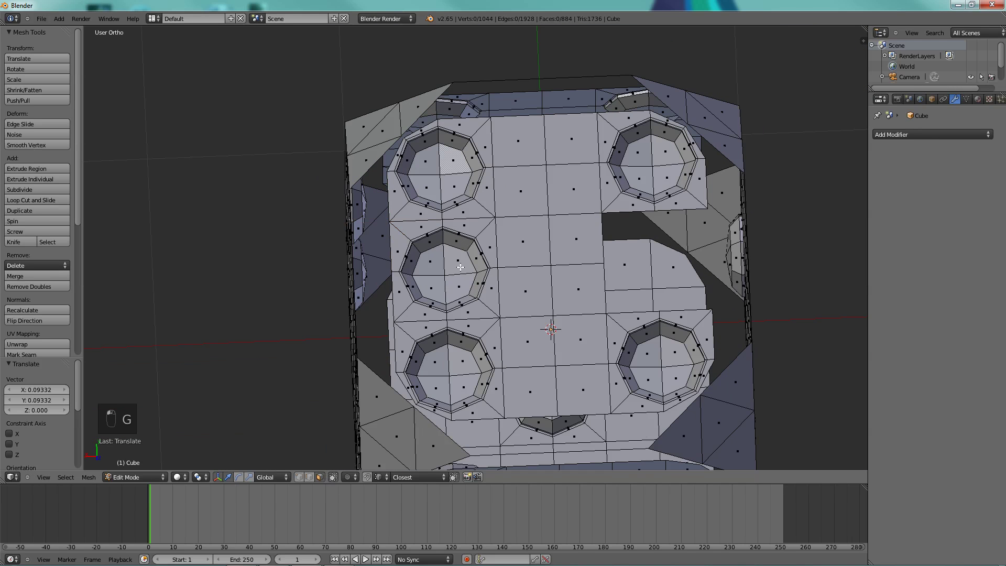
{"action": "key", "text": "l"}
{"action": "scroll", "coordinate": [454, 264], "scroll_direction": "down", "scroll_amount": 3}
{"action": "middle_click_drag", "start_coordinate": [454, 265], "coordinate": [343, 248], "text": "shift"}
{"action": "scroll", "coordinate": [364, 249], "scroll_direction": "up", "scroll_amount": 3}
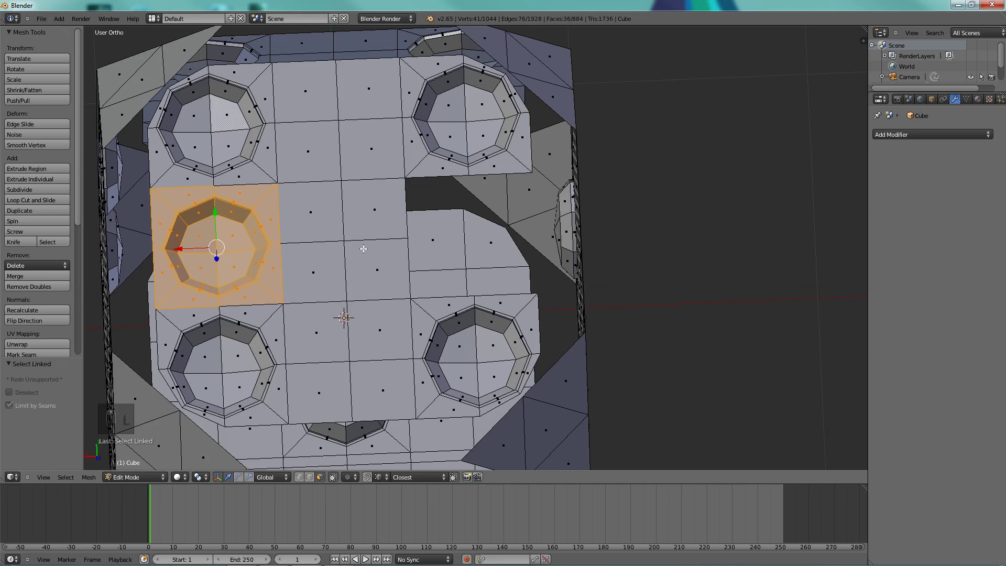
{"action": "key", "text": "shift+d"}
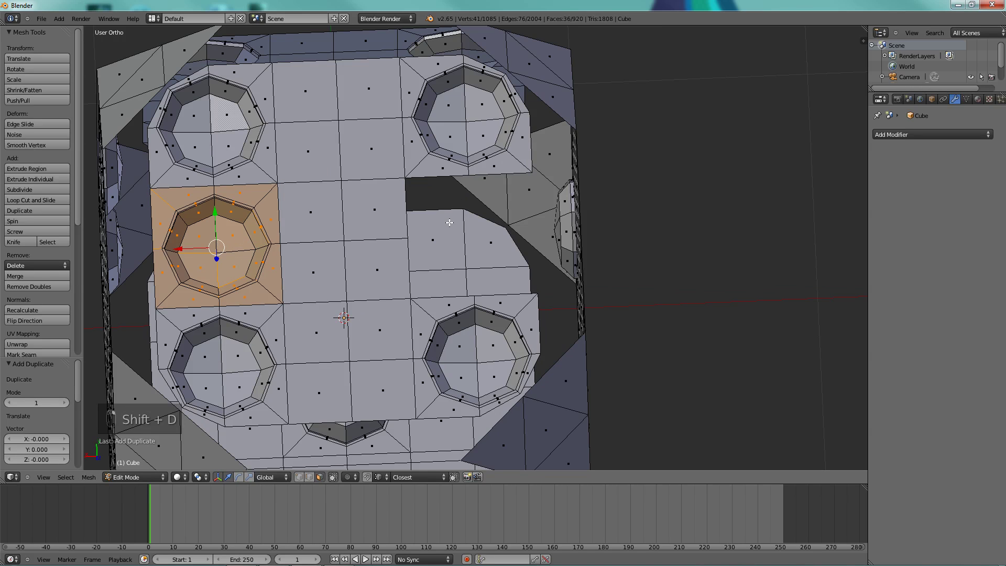
{"action": "key", "text": "g"}
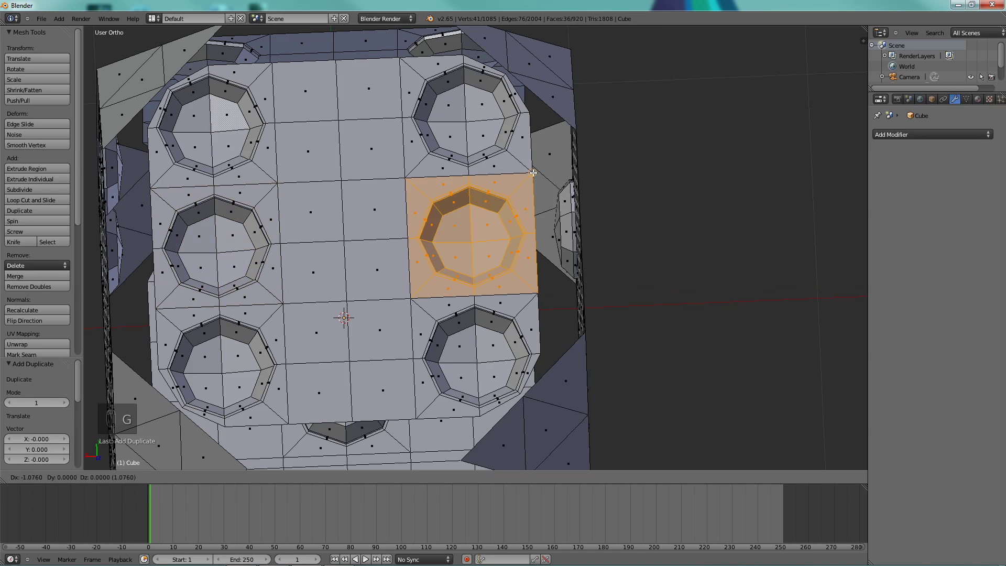
{"action": "left_click", "coordinate": [533, 173]}
- Remove doubles across the entire mesh with a merge distance of 0.0001
{"action": "scroll", "coordinate": [435, 231], "scroll_direction": "down", "scroll_amount": 2}
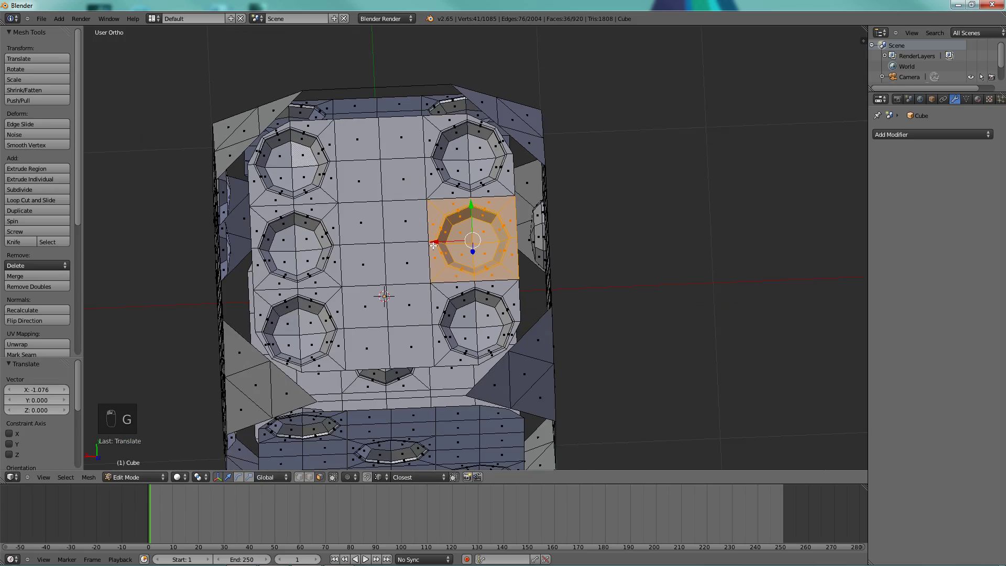
{"action": "middle_click_drag", "start_coordinate": [455, 241], "coordinate": [472, 240]}
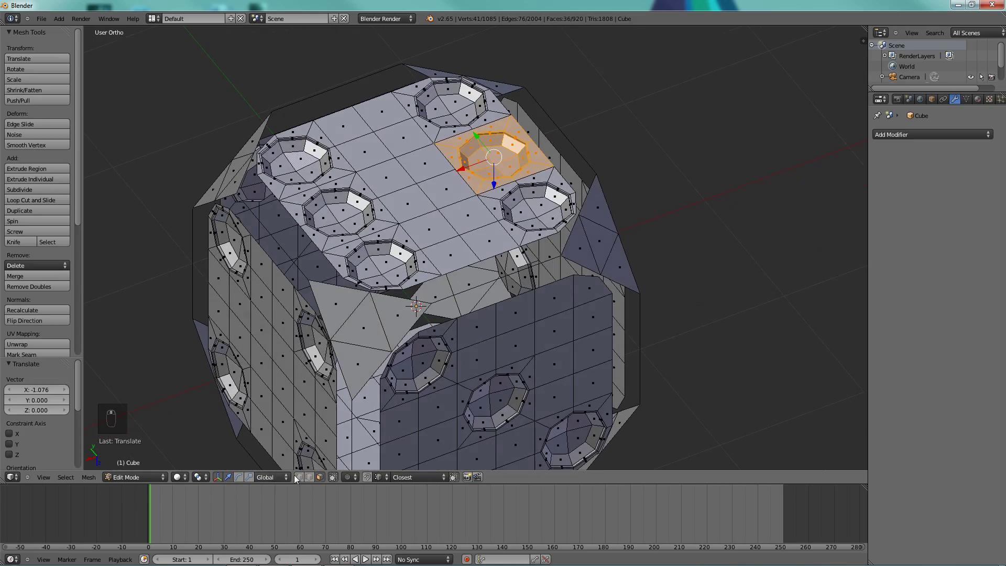
{"action": "key", "text": "a"}
{"action": "key", "text": "a"}
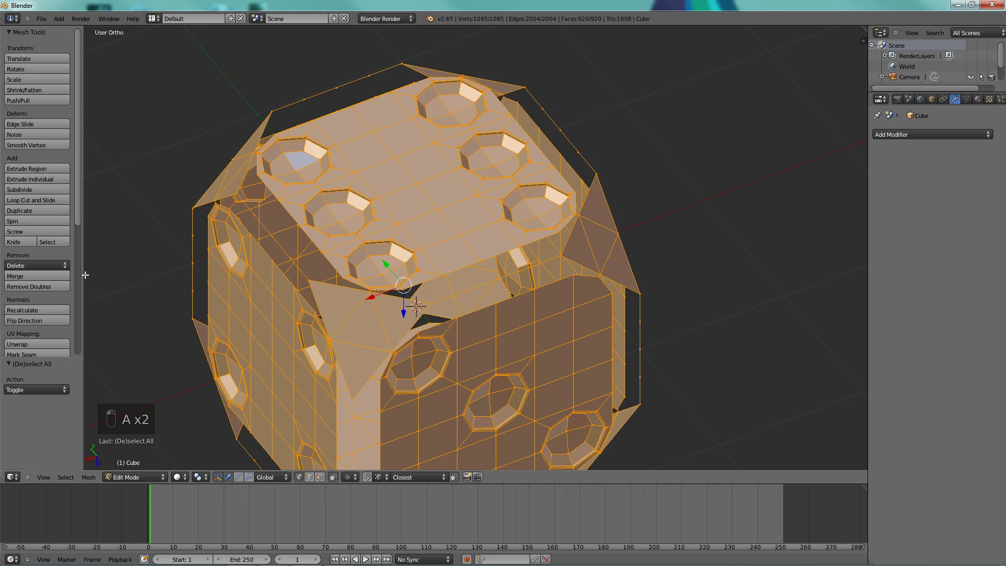
{"action": "left_click", "coordinate": [54, 286]}
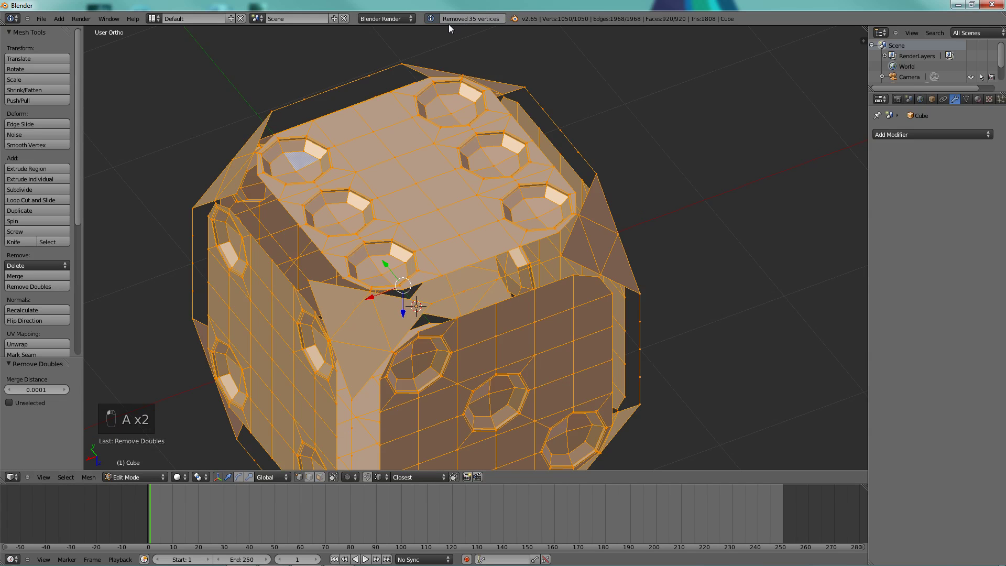
{"action": "key", "text": "a"}
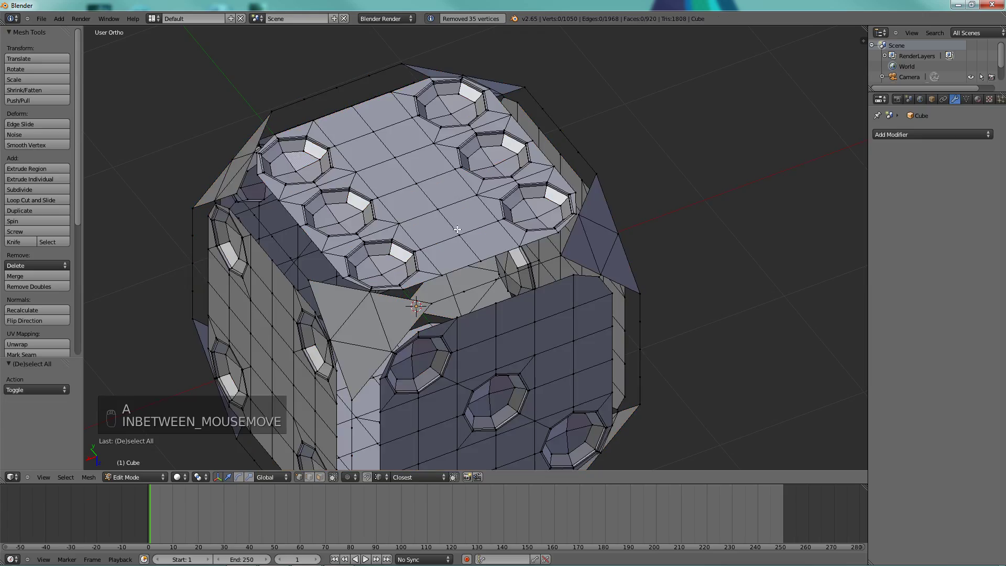
- Bridge the six-pip side's outer edge loop to the edge loop of the frame opening around it, then clear the selection
{"action": "middle_click_drag", "start_coordinate": [455, 230], "coordinate": [302, 199]}
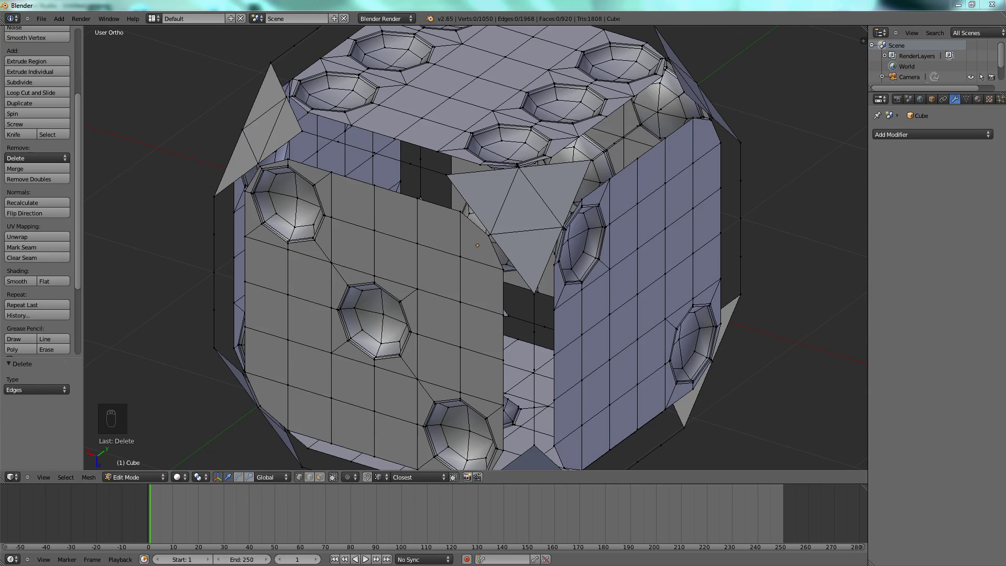
{"action": "left_click", "coordinate": [429, 148], "text": "alt"}
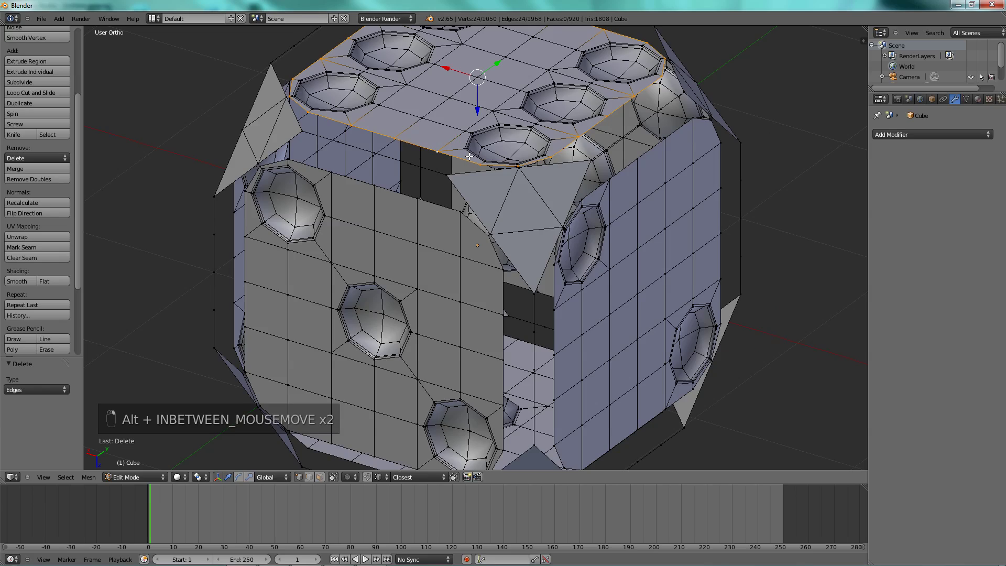
{"action": "middle_click_drag", "start_coordinate": [469, 156], "coordinate": [473, 205]}
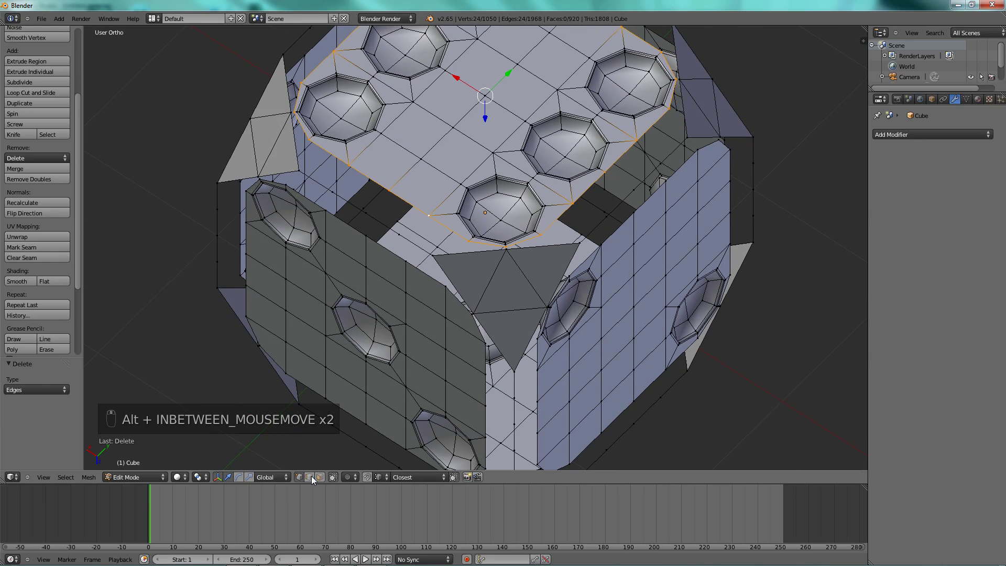
{"action": "middle_click_drag", "start_coordinate": [396, 228], "coordinate": [434, 261], "text": "shift"}
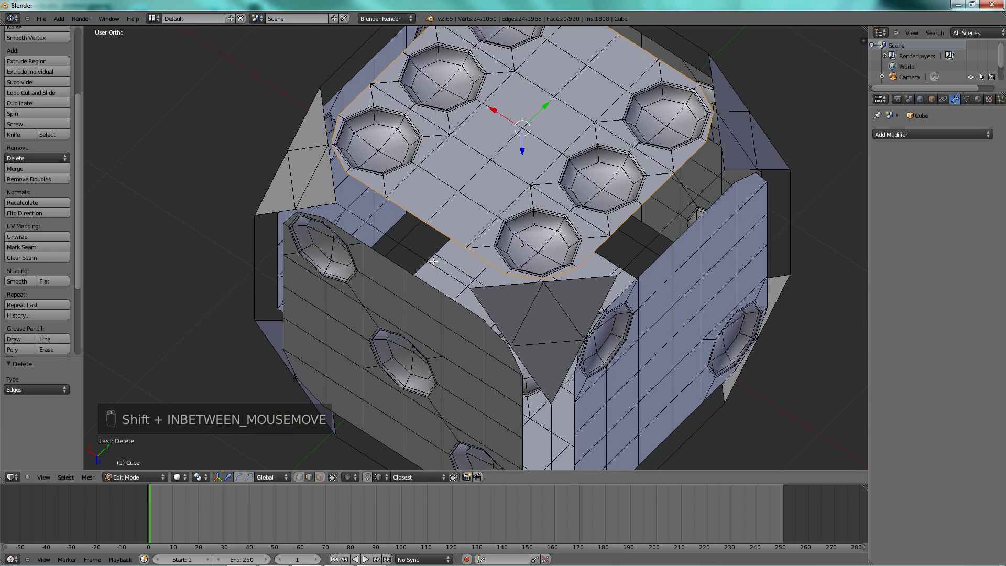
{"action": "left_click", "coordinate": [414, 252], "text": "alt+shift"}
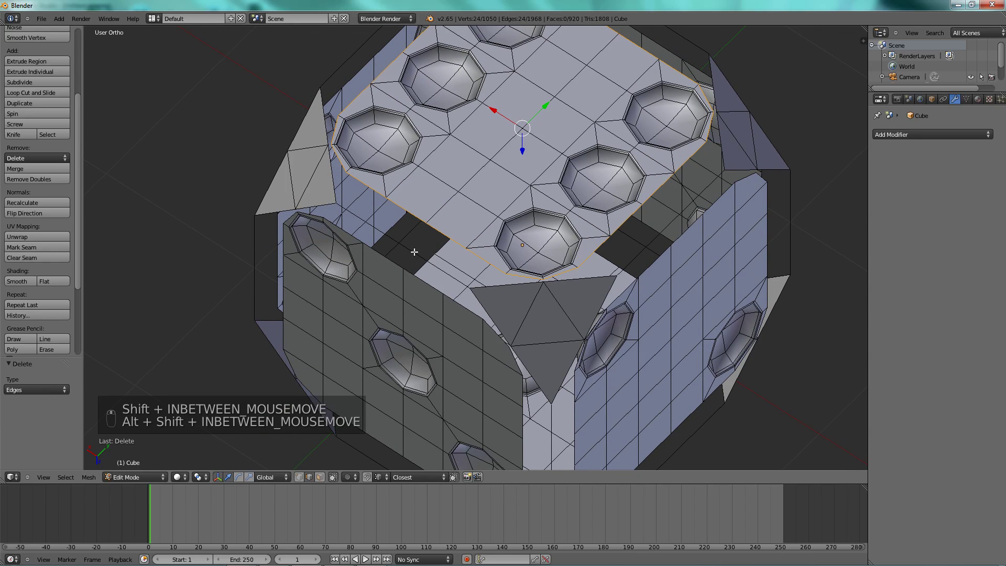
{"action": "left_click", "coordinate": [530, 283], "text": "alt+shift"}
{"action": "left_click", "coordinate": [626, 253], "text": "alt+shift"}
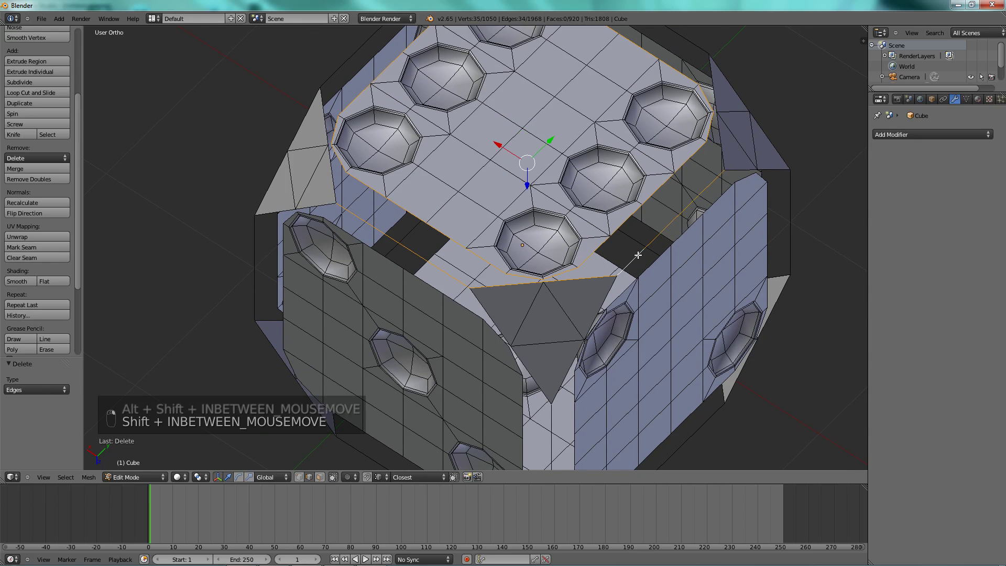
{"action": "left_click", "coordinate": [724, 155], "text": "alt+shift"}
{"action": "middle_click_drag", "start_coordinate": [723, 157], "coordinate": [630, 255]}
{"action": "left_click", "coordinate": [672, 281], "text": "alt+shift"}
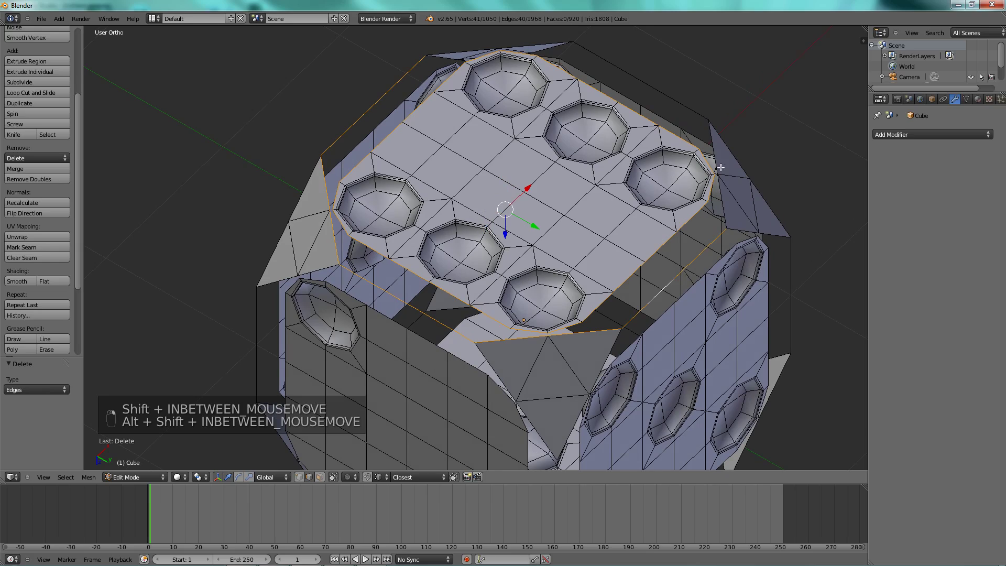
{"action": "left_click", "coordinate": [686, 112], "text": "alt+shift"}
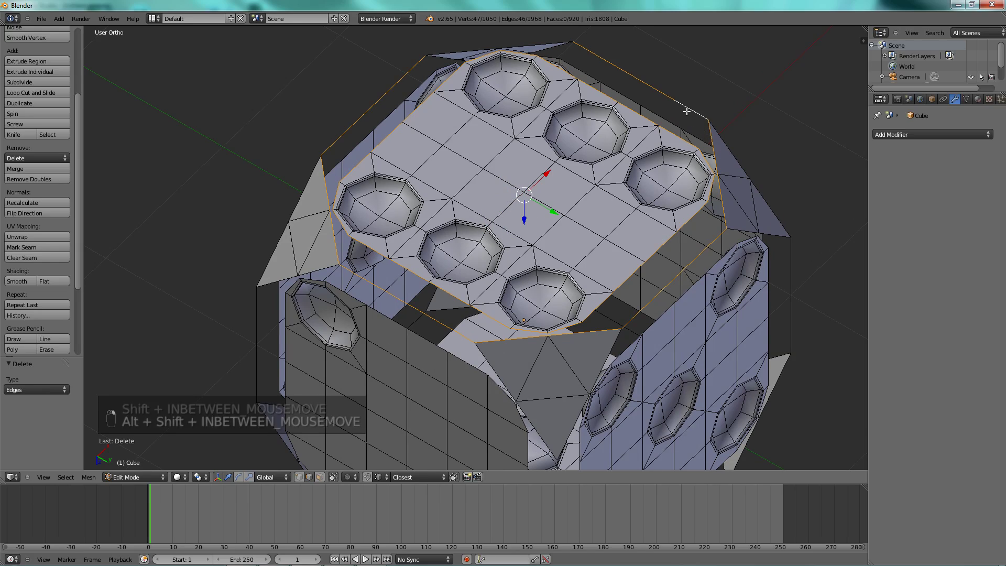
{"action": "middle_click_drag", "start_coordinate": [687, 112], "coordinate": [647, 199]}
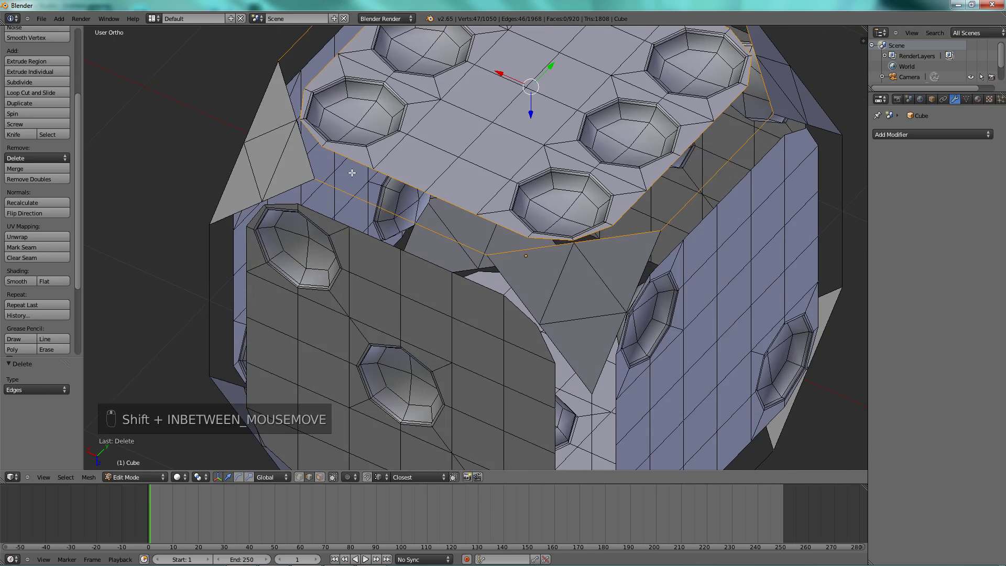
{"action": "scroll", "coordinate": [567, 215], "scroll_direction": "down", "scroll_amount": 3}
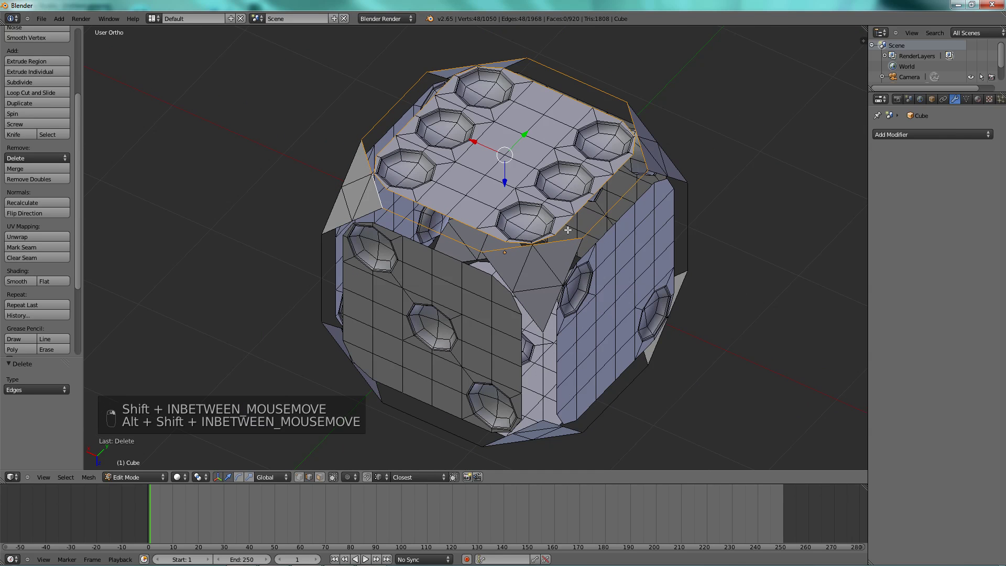
{"action": "key", "text": "w"}
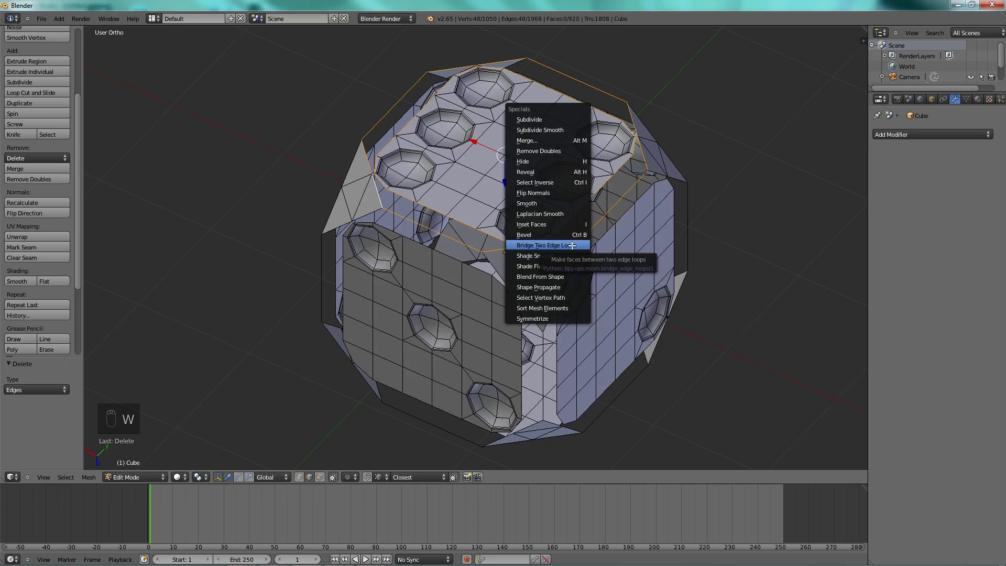
{"action": "left_click", "coordinate": [572, 246]}
{"action": "key", "text": "a"}
- Bridge the two-pip side's outer edge loop to the surrounding frame opening's edges and deselect everything
{"action": "middle_click_drag", "start_coordinate": [557, 232], "coordinate": [434, 211]}
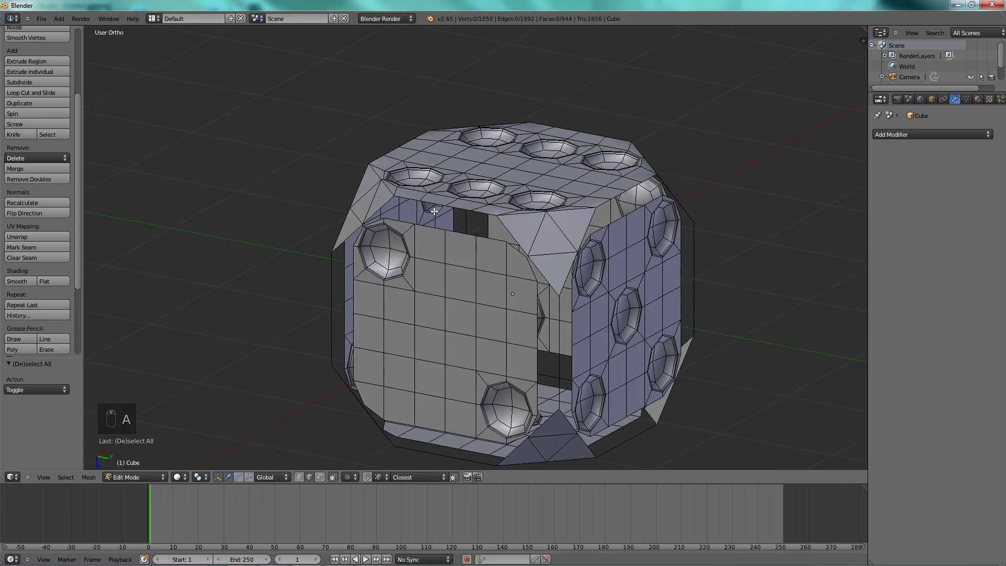
{"action": "right_click", "coordinate": [459, 234], "text": "alt"}
{"action": "right_click", "coordinate": [533, 295], "text": "alt+shift"}
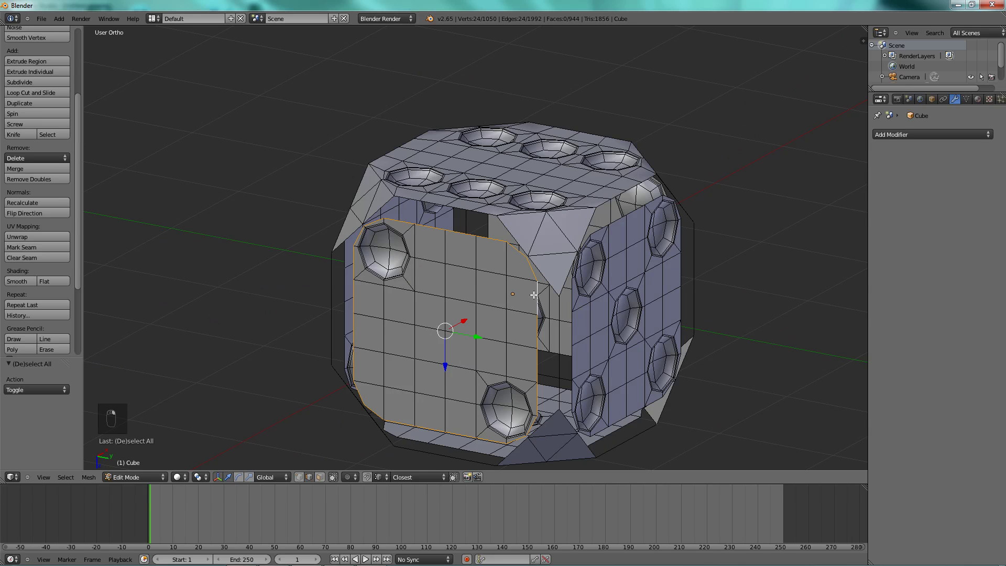
{"action": "middle_click_drag", "start_coordinate": [443, 293], "coordinate": [449, 270]}
{"action": "scroll", "coordinate": [449, 269], "scroll_direction": "up", "scroll_amount": 3}
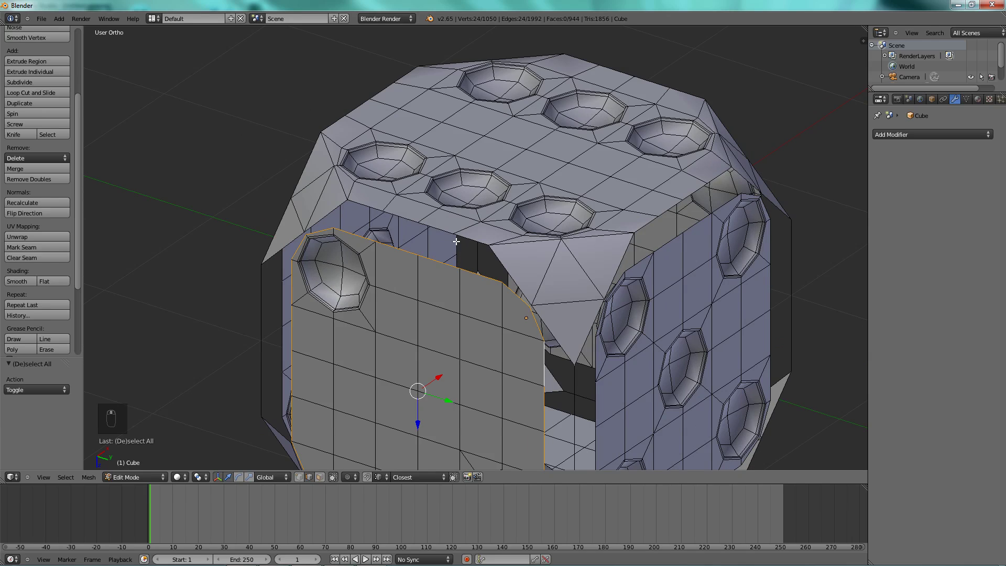
{"action": "right_click", "coordinate": [445, 230], "text": "alt+shift"}
{"action": "middle_click_drag", "start_coordinate": [517, 258], "coordinate": [514, 218]}
{"action": "right_click", "coordinate": [563, 192], "text": "alt+shift"}
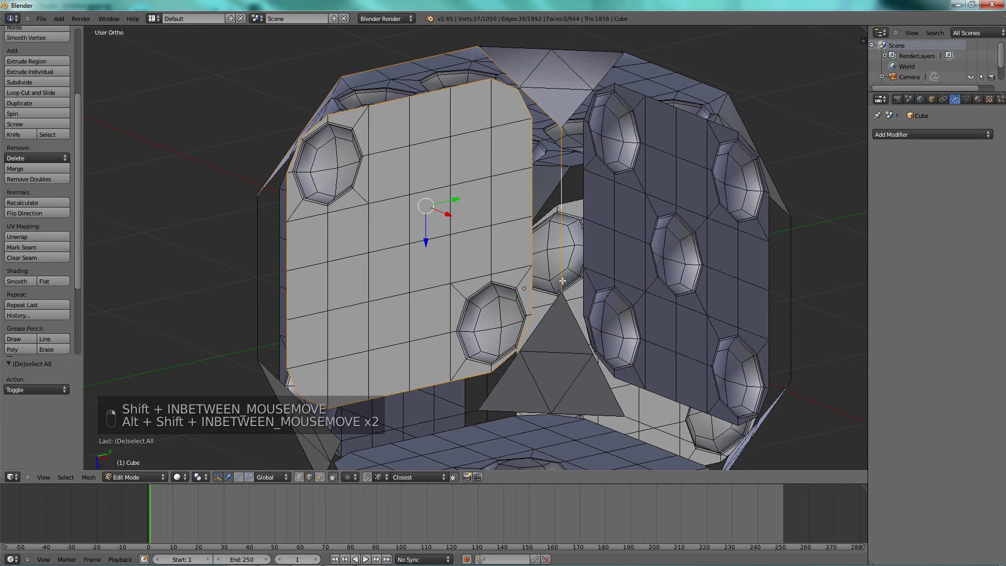
{"action": "right_click", "coordinate": [543, 319], "text": "alt+shift"}
{"action": "right_click", "coordinate": [451, 413], "text": "alt+shift"}
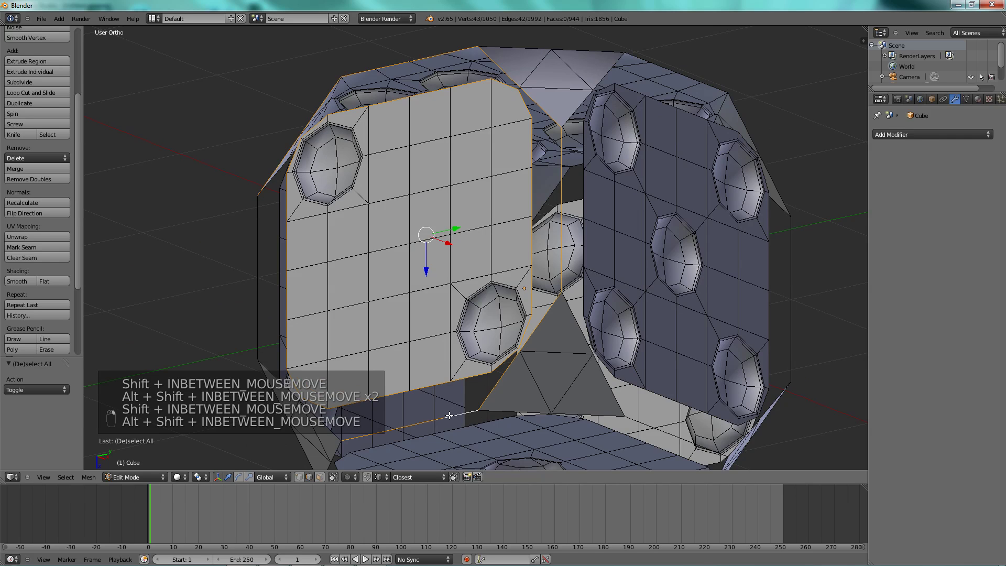
{"action": "middle_click_drag", "start_coordinate": [343, 276], "coordinate": [411, 263], "text": "shift"}
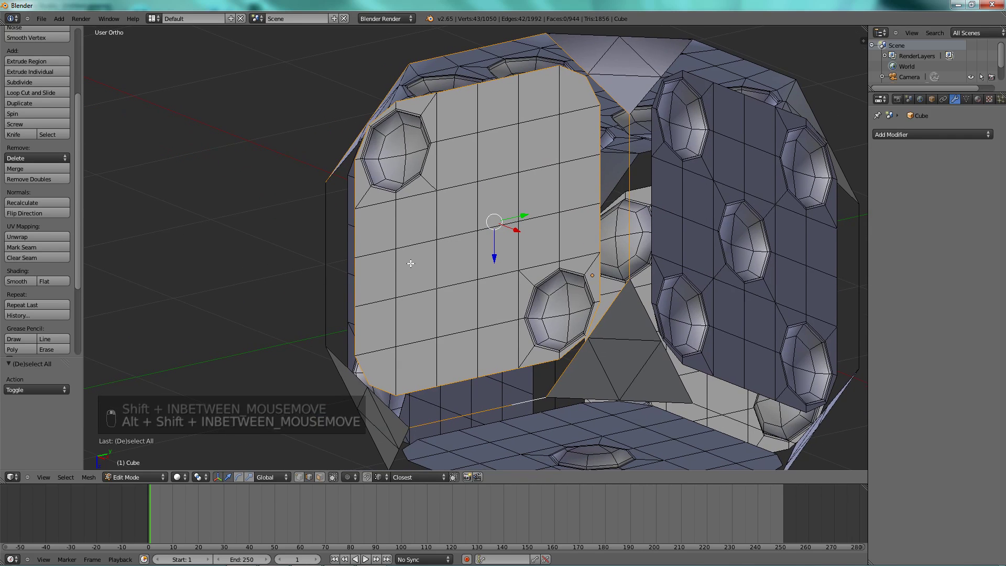
{"action": "right_click", "coordinate": [331, 262], "text": "alt+shift"}
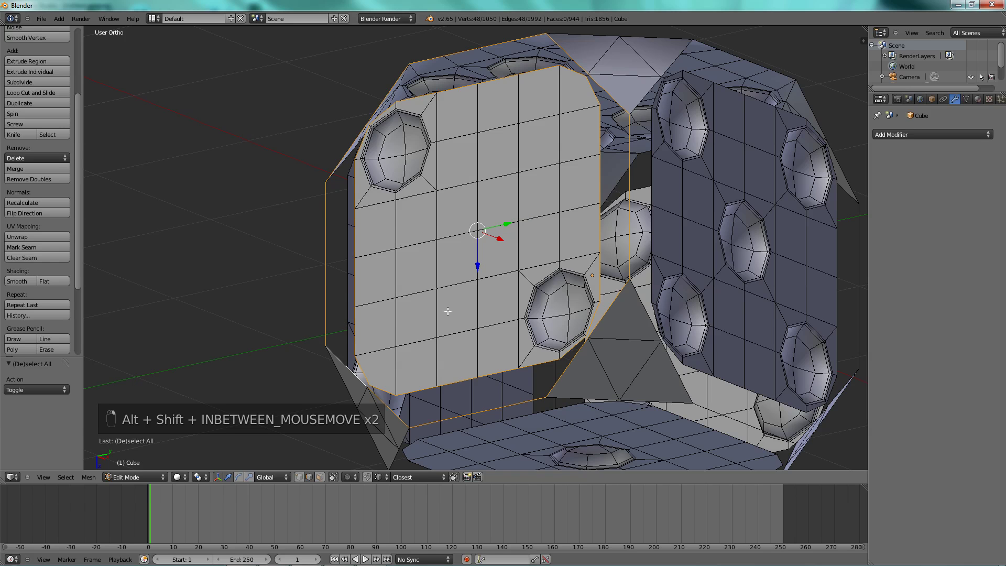
{"action": "middle_click_drag", "start_coordinate": [448, 310], "coordinate": [529, 310]}
{"action": "key", "text": "w"}
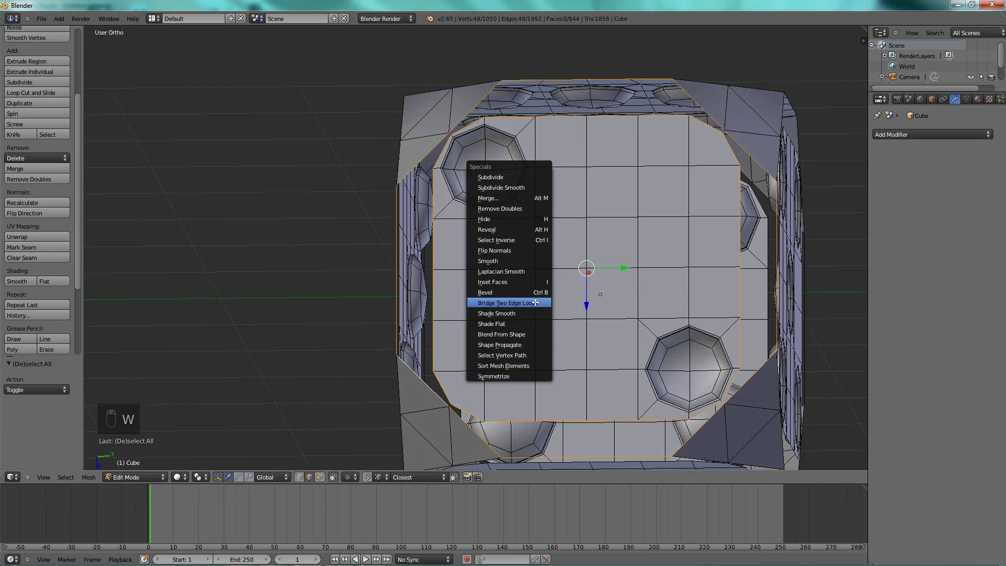
{"action": "left_click", "coordinate": [535, 302]}
{"action": "middle_click_drag", "start_coordinate": [599, 294], "coordinate": [550, 207]}
{"action": "key", "text": "a"}
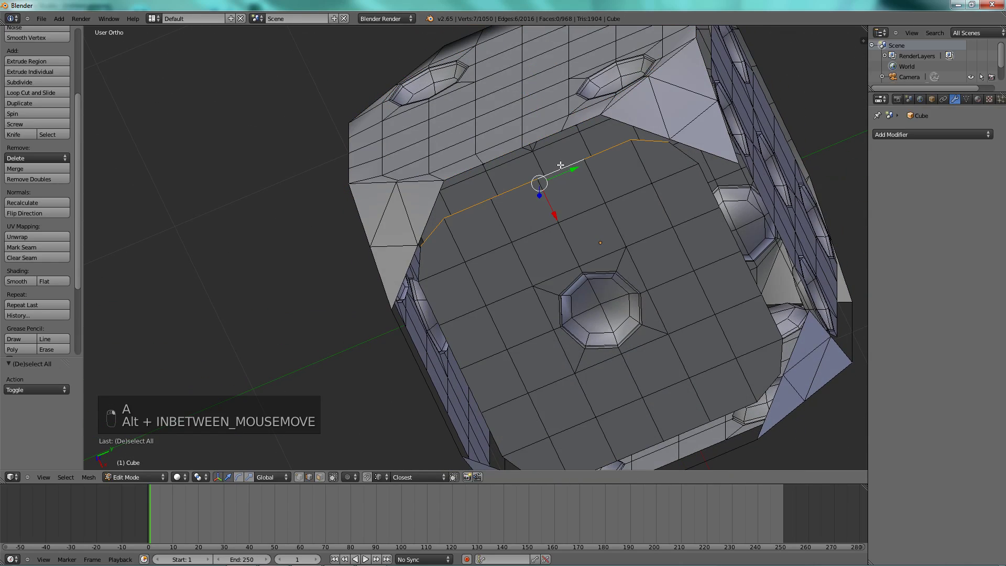
- Bridge the one-pip side's complete outer boundary to the edges of its surrounding frame opening and deselect everything
{"action": "left_click", "coordinate": [419, 267], "text": "alt+shift"}
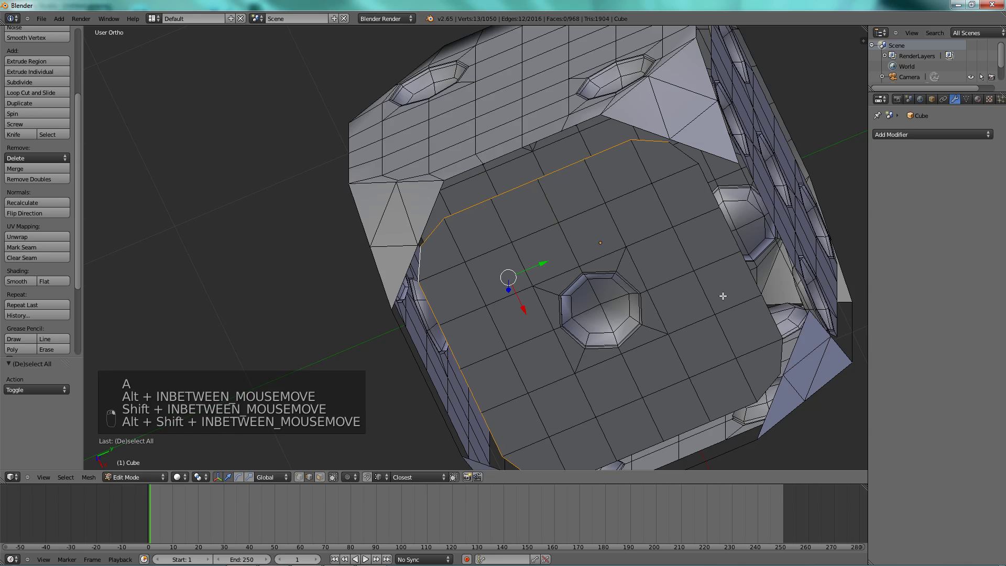
{"action": "left_click", "coordinate": [753, 271], "text": "alt+shift"}
{"action": "left_click", "coordinate": [723, 408], "text": "alt+shift"}
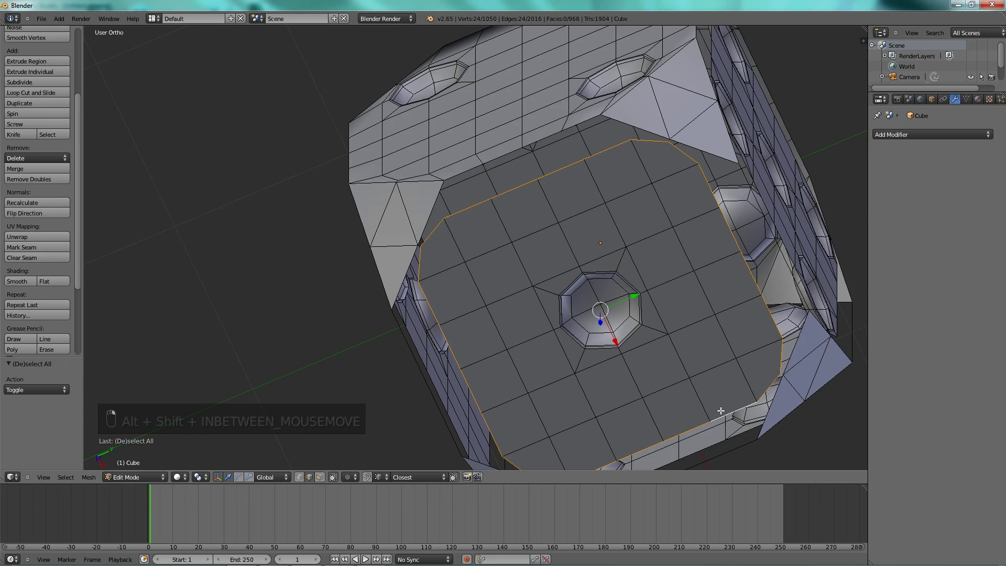
{"action": "mouse_move", "coordinate": [643, 342]}
{"action": "middle_mouse_down"}
{"action": "mouse_move", "coordinate": [623, 319]}
{"action": "mouse_move", "coordinate": [635, 347]}
{"action": "middle_mouse_up"}
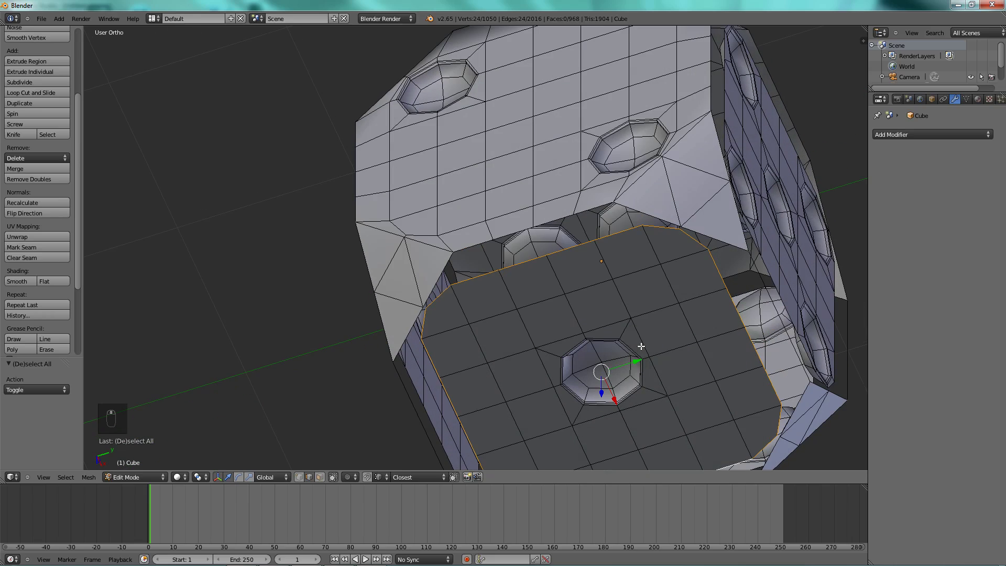
{"action": "left_click", "coordinate": [560, 219], "text": "alt+shift"}
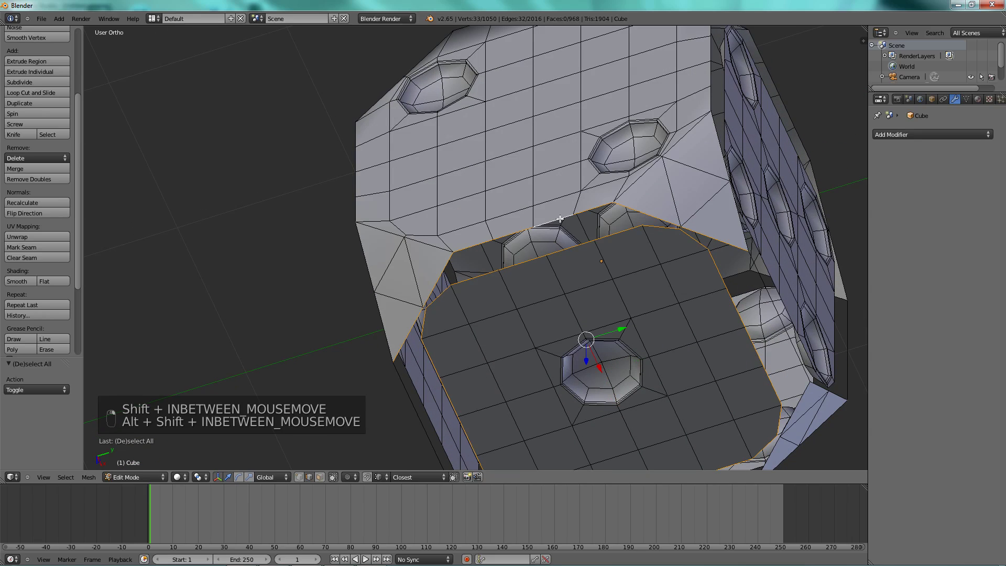
{"action": "left_click", "coordinate": [761, 280], "text": "alt+shift"}
{"action": "middle_click_drag", "start_coordinate": [705, 321], "coordinate": [624, 219]}
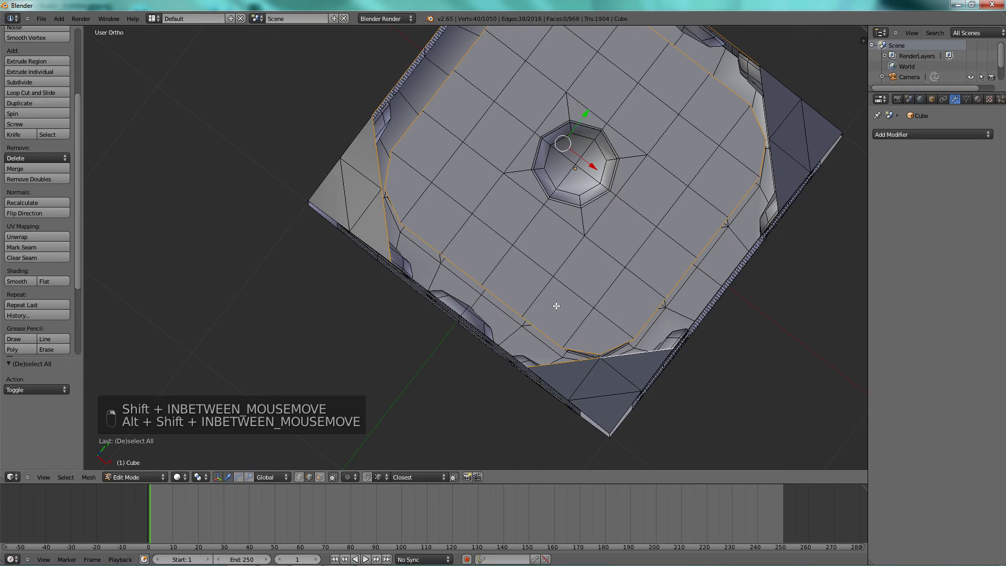
{"action": "middle_click_drag", "start_coordinate": [557, 305], "coordinate": [488, 236]}
{"action": "left_click", "coordinate": [490, 237], "text": "alt+shift"}
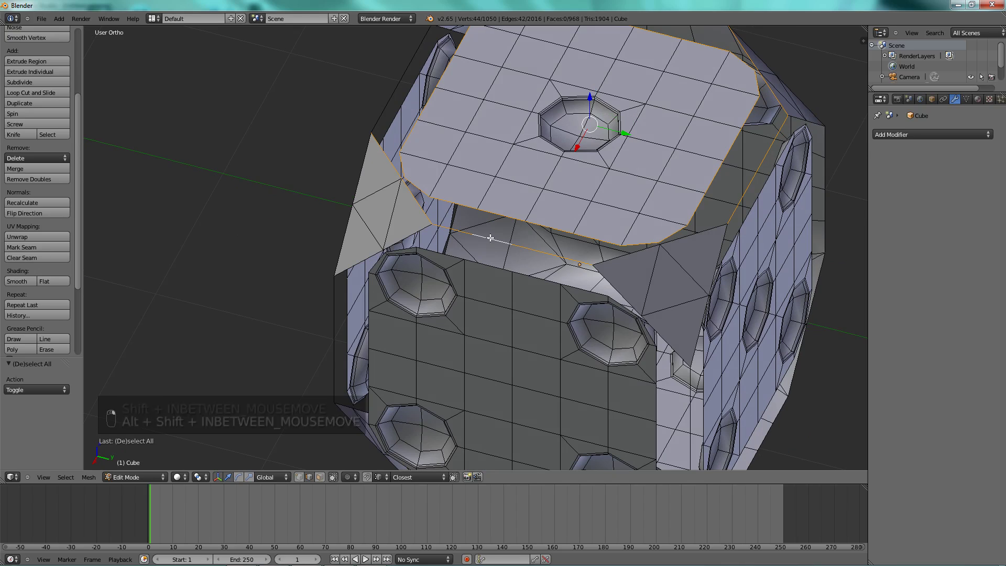
{"action": "middle_click_drag", "start_coordinate": [609, 178], "coordinate": [425, 93]}
{"action": "left_click", "coordinate": [415, 88], "text": "alt+shift"}
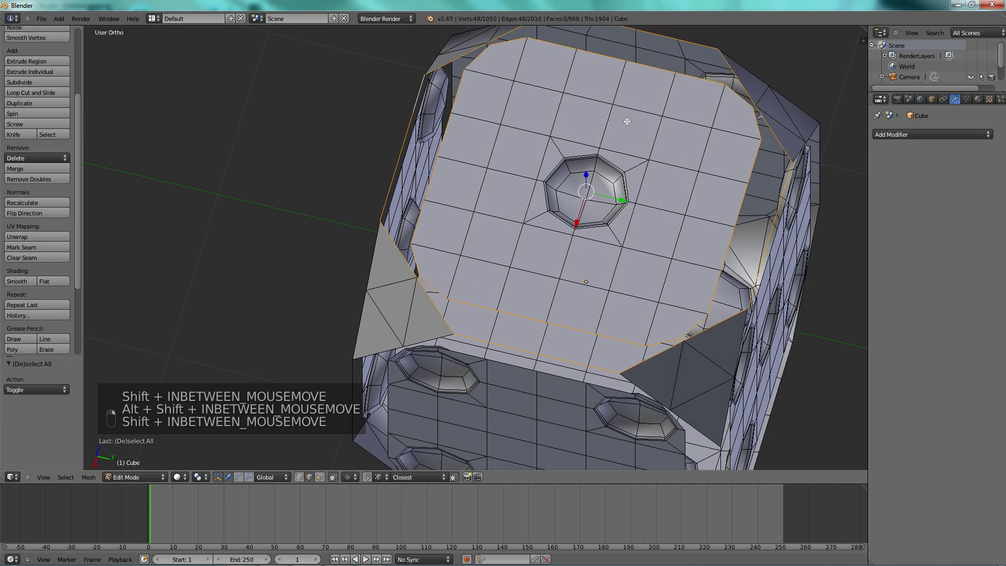
{"action": "middle_click_drag", "start_coordinate": [615, 149], "coordinate": [586, 158], "text": "shift"}
{"action": "scroll", "coordinate": [602, 189], "scroll_direction": "up", "scroll_amount": 2}
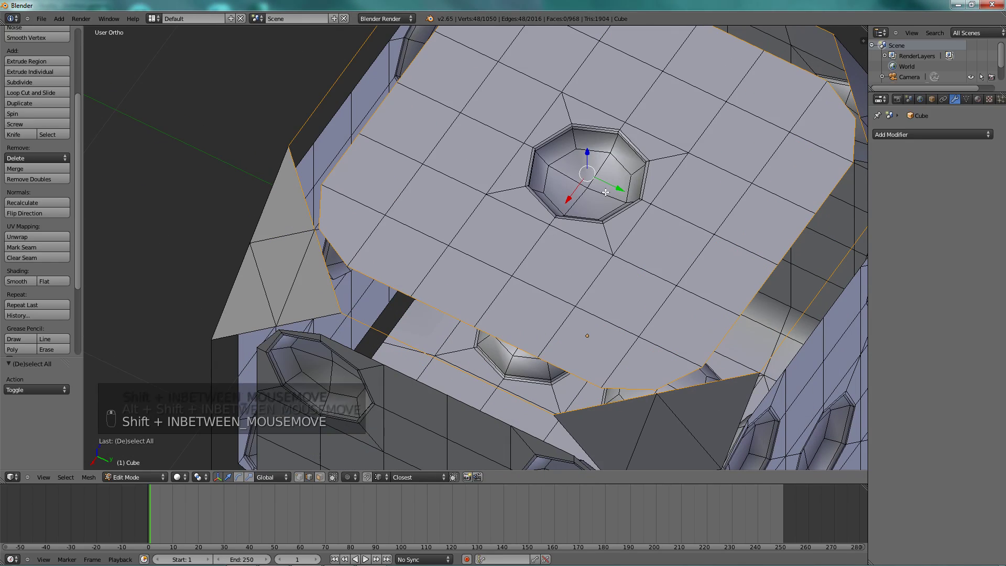
{"action": "key", "text": "w"}
{"action": "left_click", "coordinate": [638, 214]}
{"action": "scroll", "coordinate": [603, 220], "scroll_direction": "down", "scroll_amount": 5}
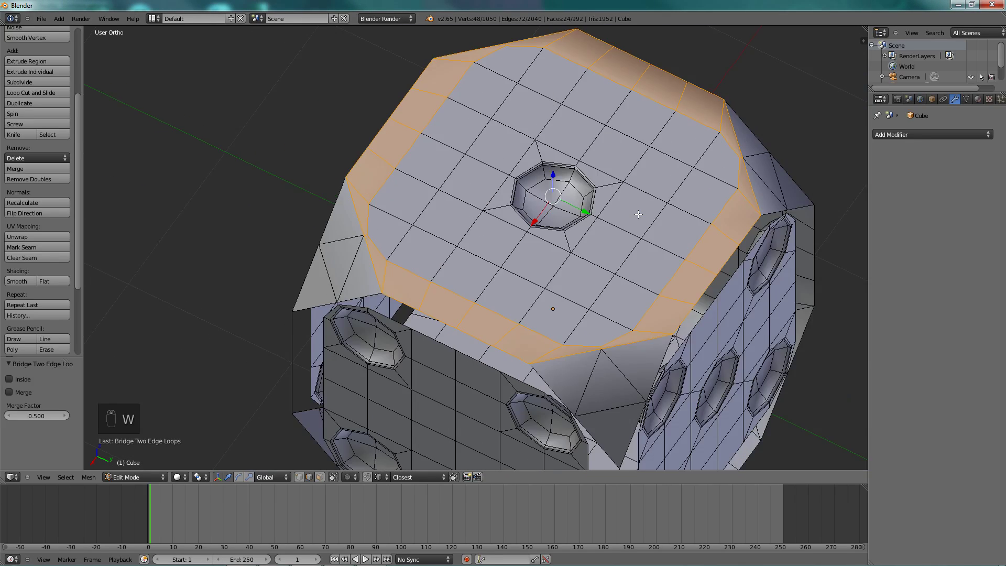
{"action": "key", "text": "a"}
- Bridge the five-pip side's outer edge loop to its frame opening's edge loop and clear the selection
{"action": "middle_click_drag", "start_coordinate": [562, 227], "coordinate": [516, 213]}
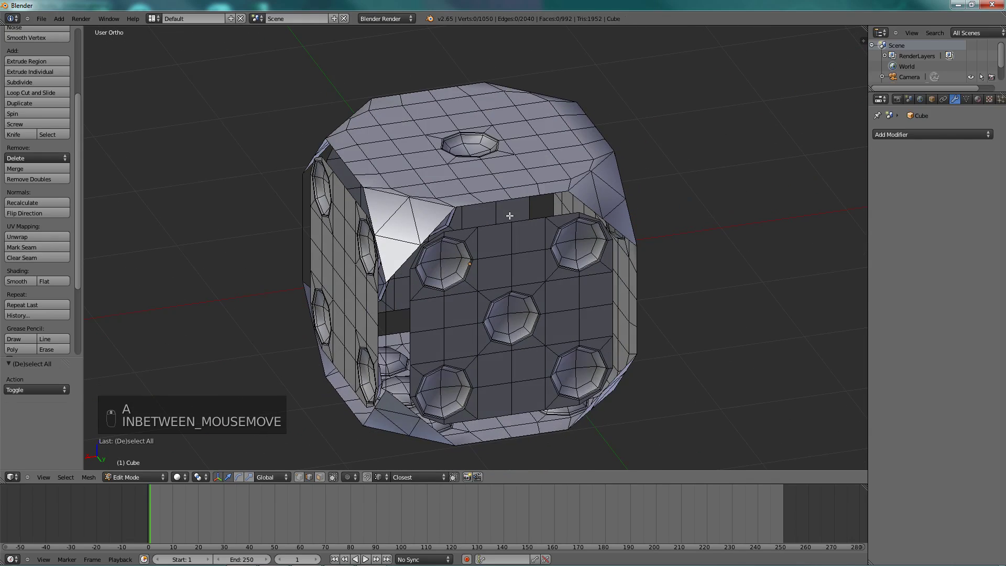
{"action": "scroll", "coordinate": [511, 220], "scroll_direction": "up", "scroll_amount": 2}
{"action": "right_click", "coordinate": [509, 218], "text": "alt"}
{"action": "right_click", "coordinate": [537, 175], "text": "alt+shift"}
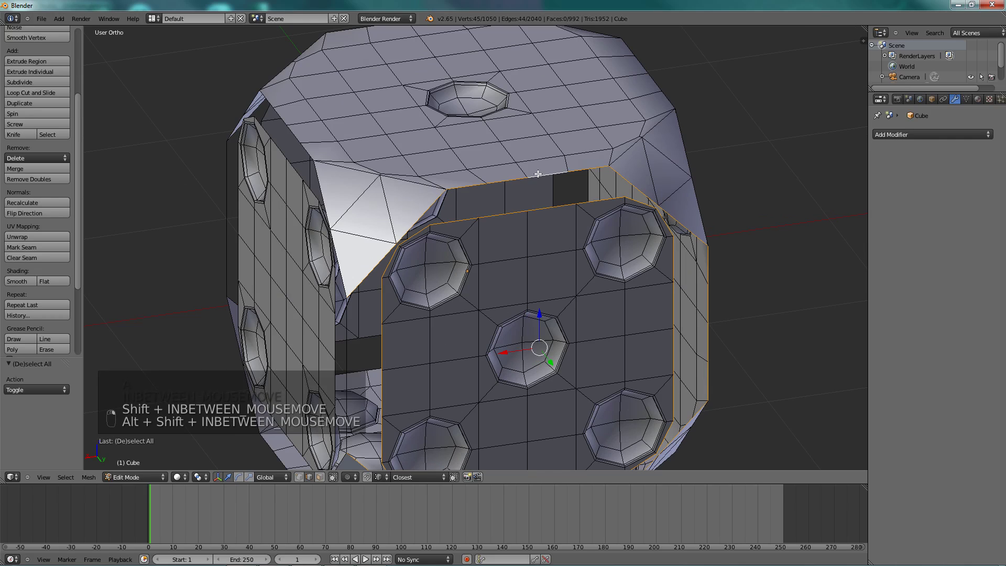
{"action": "right_click", "coordinate": [347, 346], "text": "alt+shift"}
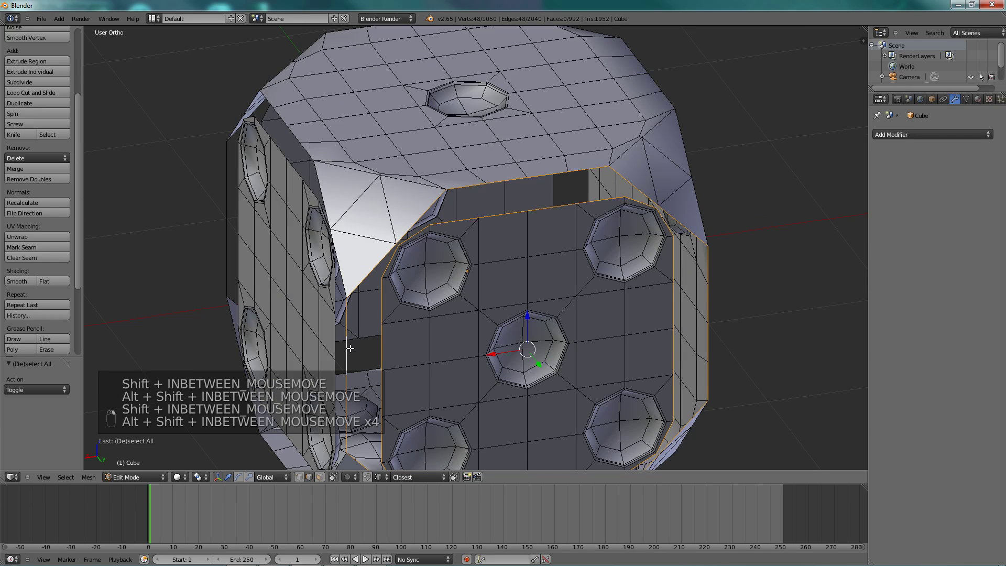
{"action": "scroll", "coordinate": [471, 315], "scroll_direction": "down", "scroll_amount": 3}
{"action": "middle_click_drag", "start_coordinate": [609, 311], "coordinate": [594, 257]}
{"action": "key", "text": "w"}
{"action": "left_click", "coordinate": [633, 265]}
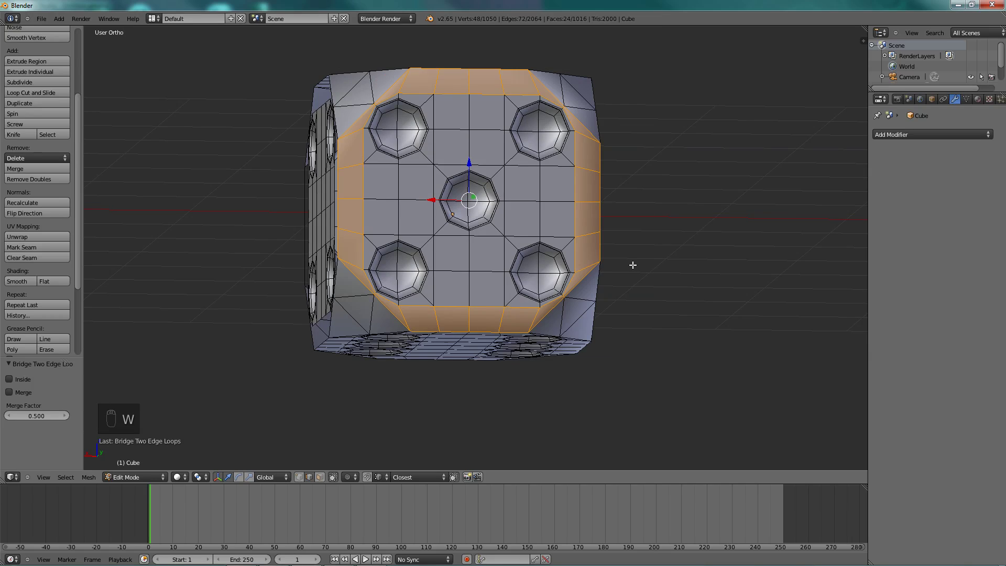
{"action": "middle_click_drag", "start_coordinate": [521, 265], "coordinate": [522, 182]}
{"action": "key", "text": "a"}
- Bridge the four-pip side's outer edge loop to the edge loop of its frame opening and clear the selection
{"action": "right_click", "coordinate": [506, 165], "text": "alt"}
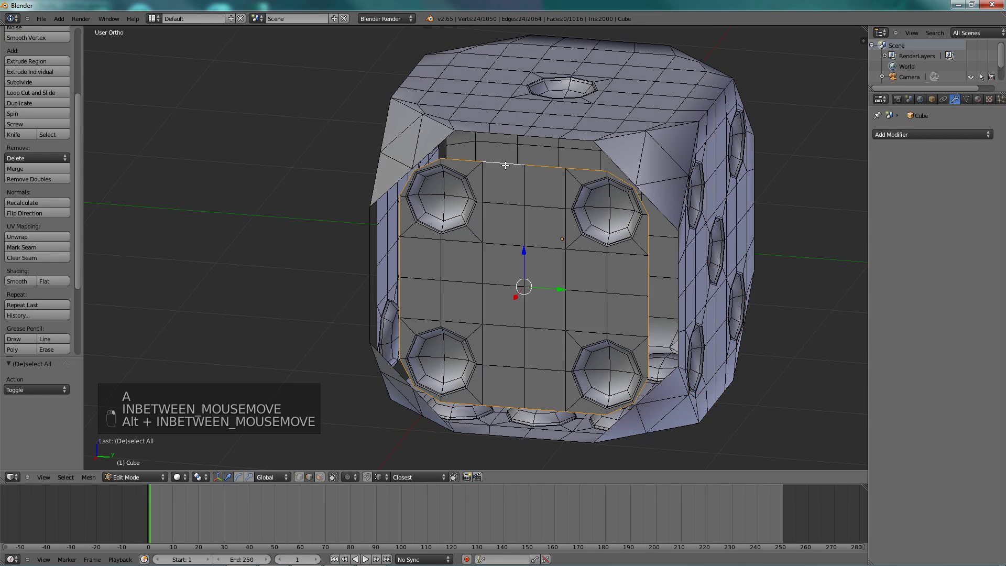
{"action": "right_click", "coordinate": [503, 134], "text": "alt+shift"}
{"action": "scroll", "coordinate": [490, 227], "scroll_direction": "up", "scroll_amount": 3}
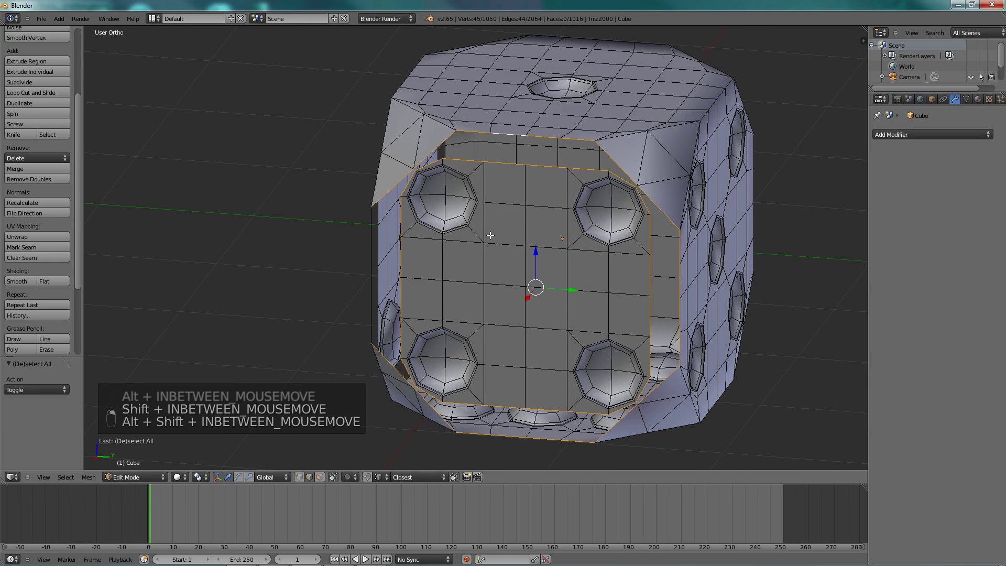
{"action": "key", "text": "w"}
{"action": "left_click", "coordinate": [310, 276]}
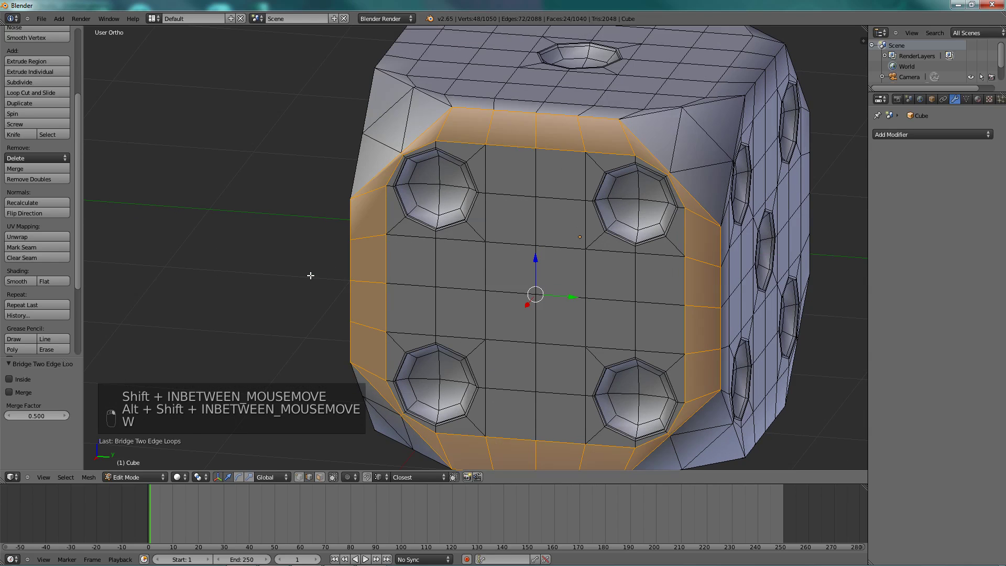
{"action": "key", "text": "a"}
- Bridge the three-pip side's complete outer boundary to the edges of its surrounding frame opening and deselect everything
{"action": "left_click_drag", "start_coordinate": [512, 220], "coordinate": [579, 228], "text": "alt"}
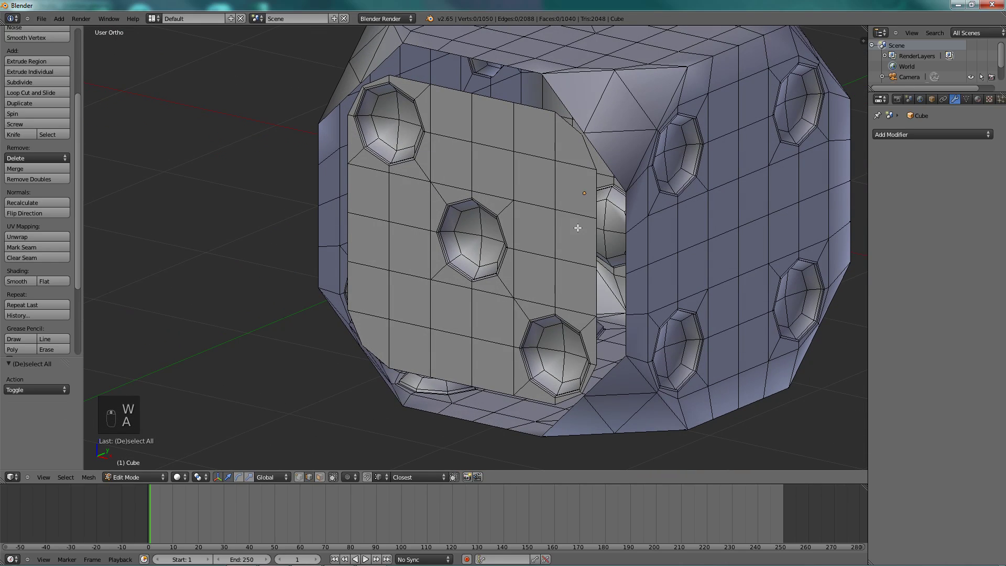
{"action": "right_click", "coordinate": [505, 104], "text": "alt"}
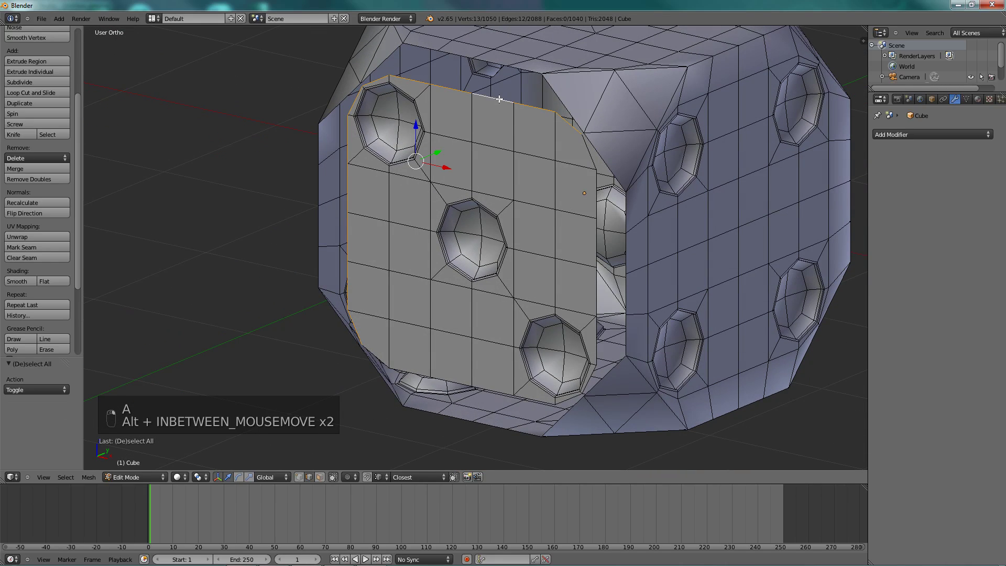
{"action": "right_click", "coordinate": [498, 69], "text": "alt+shift"}
{"action": "key", "text": "w"}
{"action": "left_click", "coordinate": [501, 237]}
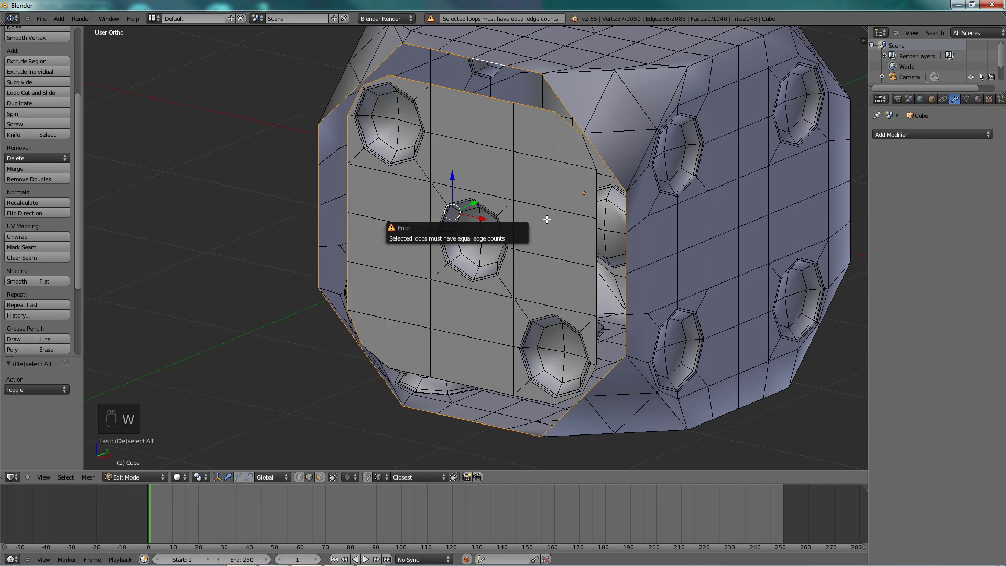
{"action": "right_click", "coordinate": [594, 181], "text": "alt+shift"}
{"action": "key", "text": "w"}
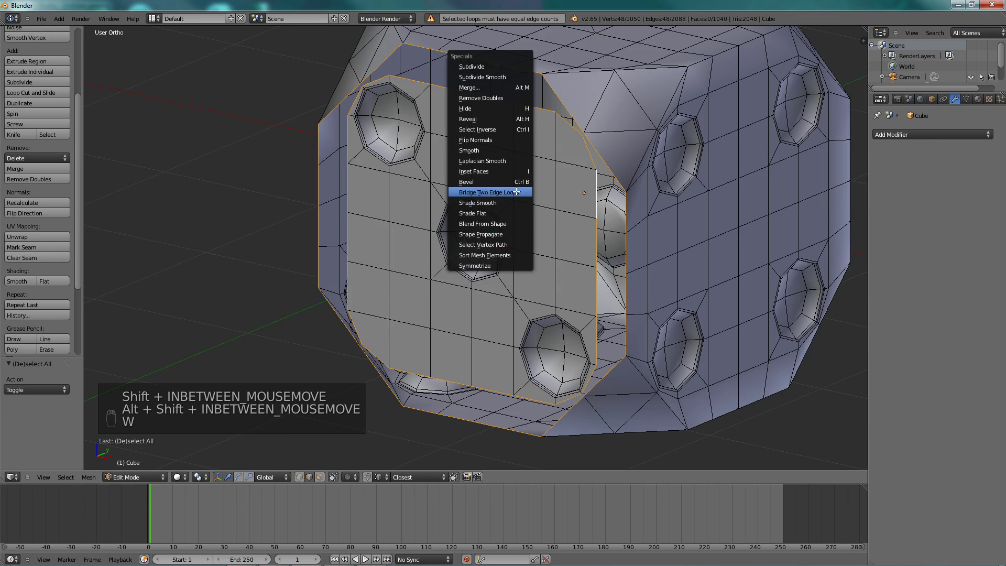
{"action": "left_click", "coordinate": [516, 191]}
{"action": "key", "text": "a"}
- In Object Mode, add a Subdivision Surface modifier to the dice with 3 view subdivisions and deselect it
{"action": "middle_click_drag", "start_coordinate": [500, 202], "coordinate": [686, 215]}
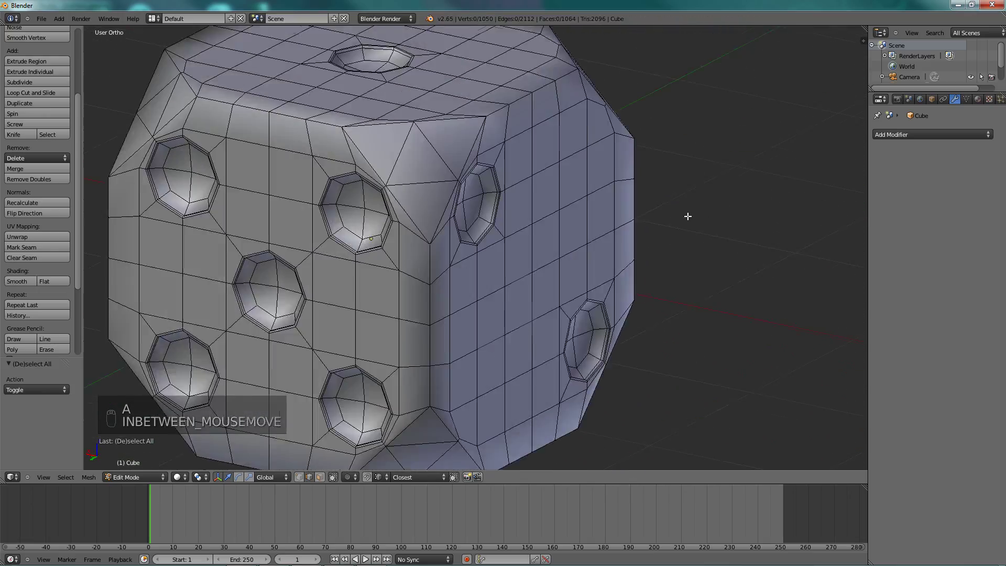
{"action": "scroll", "coordinate": [687, 215], "scroll_direction": "down", "scroll_amount": 6}
{"action": "middle_click_drag", "start_coordinate": [593, 215], "coordinate": [400, 281]}
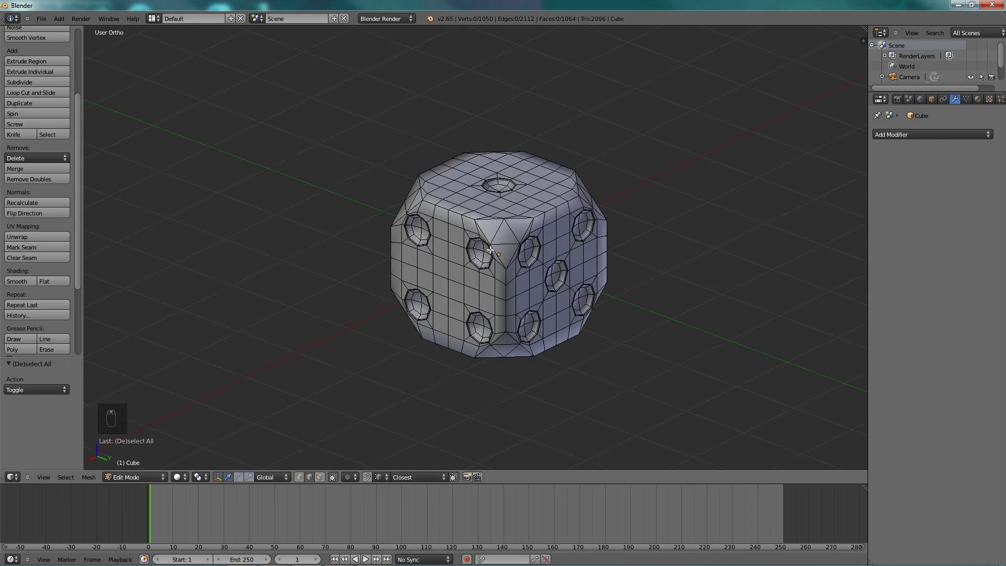
{"action": "key", "text": "Tab"}
{"action": "left_click", "coordinate": [907, 135]}
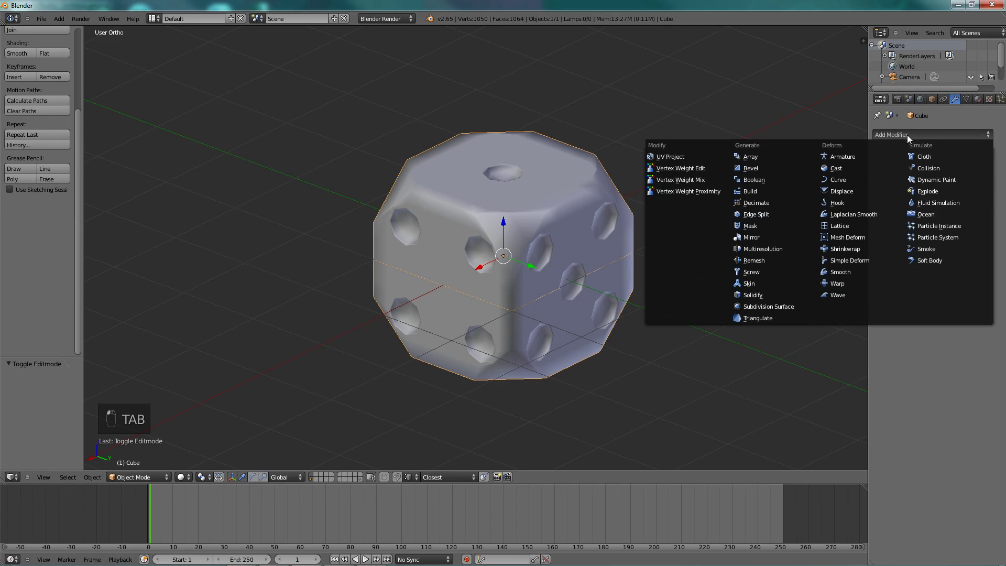
{"action": "left_click", "coordinate": [785, 304]}
{"action": "key", "text": "ctrl+3"}
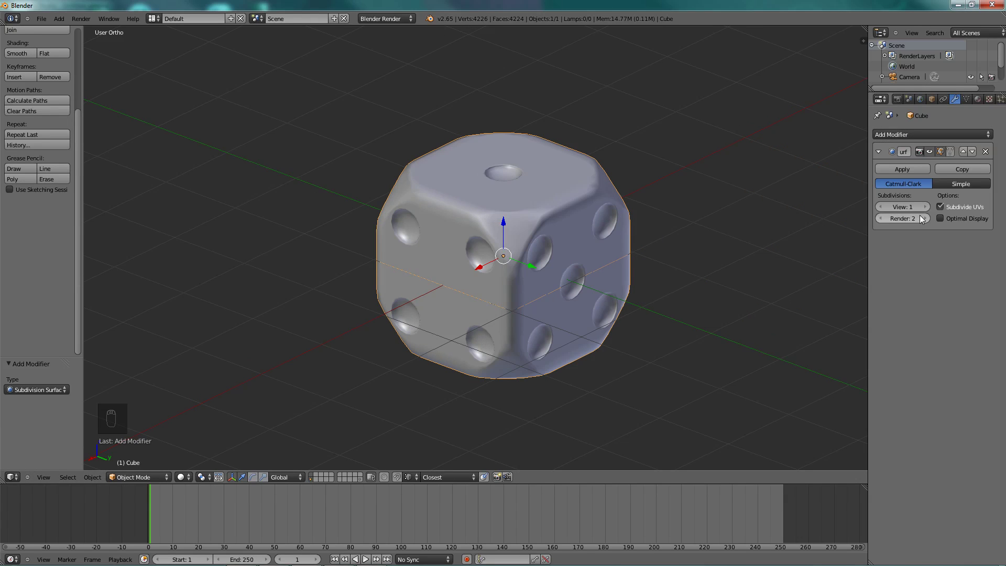
{"action": "key", "text": "a"}
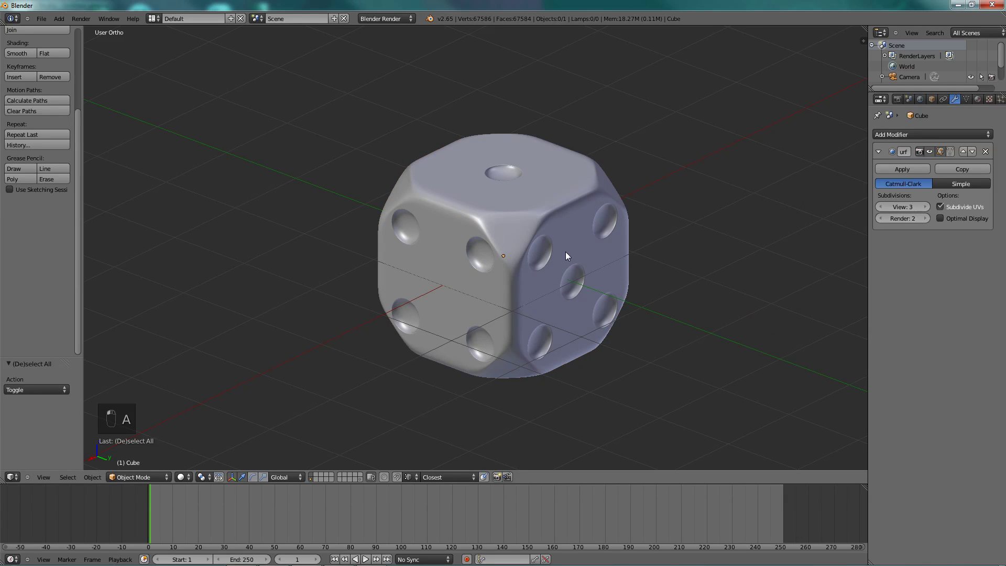
{"action": "mouse_move", "coordinate": [516, 239]}
{"action": "middle_mouse_down"}
{"action": "mouse_move", "coordinate": [458, 212]}
{"action": "mouse_move", "coordinate": [520, 232]}
{"action": "mouse_move", "coordinate": [501, 250]}
{"action": "mouse_move", "coordinate": [531, 244]}
{"action": "middle_mouse_up"}
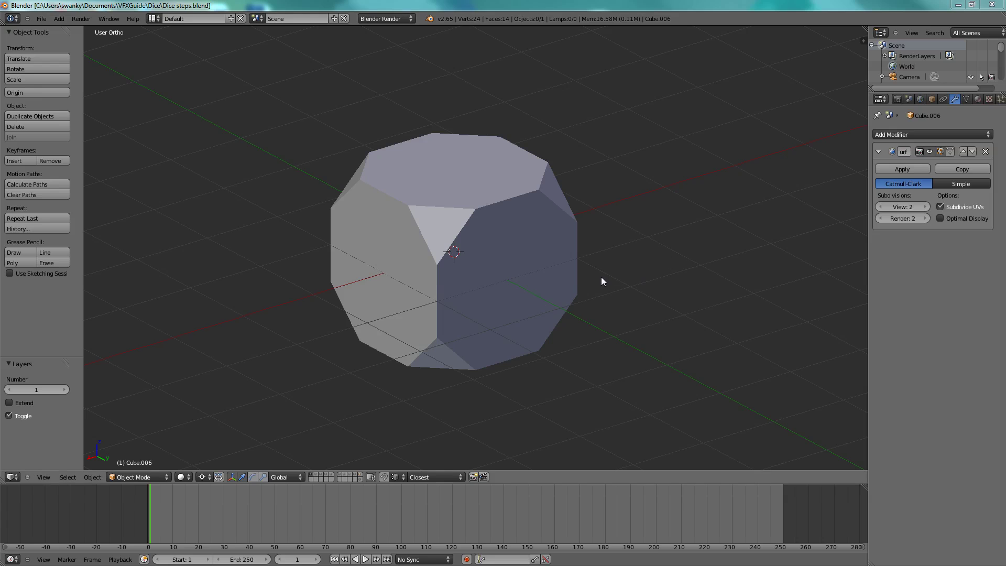
- Show layer 10 and then layer 1 of the dice steps file, and inspect the bevelled cube's mesh in Edit Mode
{"action": "mouse_move", "coordinate": [599, 280]}
{"action": "middle_mouse_down"}
{"action": "mouse_move", "coordinate": [574, 292]}
{"action": "mouse_move", "coordinate": [600, 274]}
{"action": "mouse_move", "coordinate": [616, 278]}
{"action": "mouse_move", "coordinate": [591, 285]}
{"action": "middle_mouse_up"}
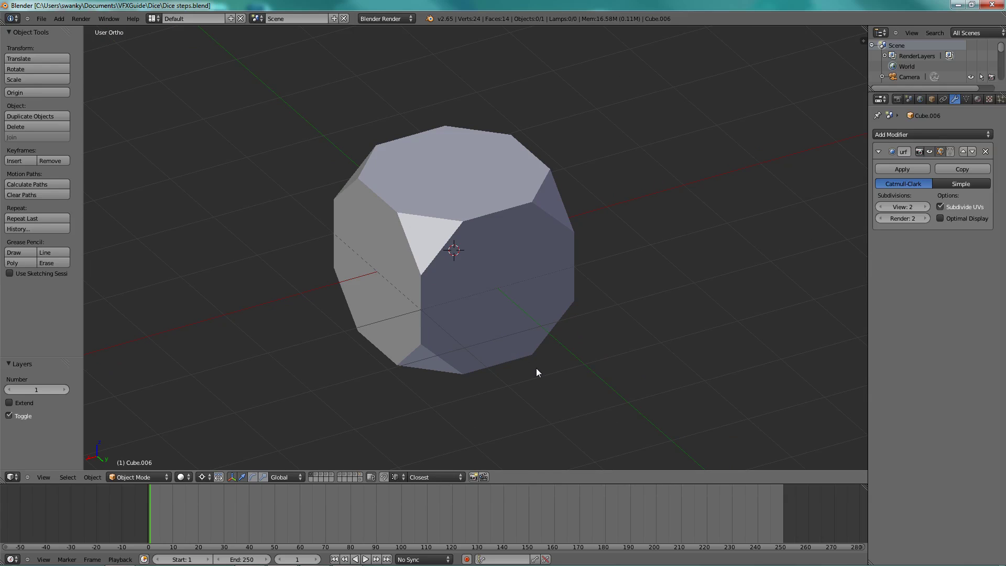
{"action": "key", "text": "0"}
{"action": "middle_click_drag", "start_coordinate": [538, 297], "coordinate": [529, 268]}
{"action": "key", "text": "1"}
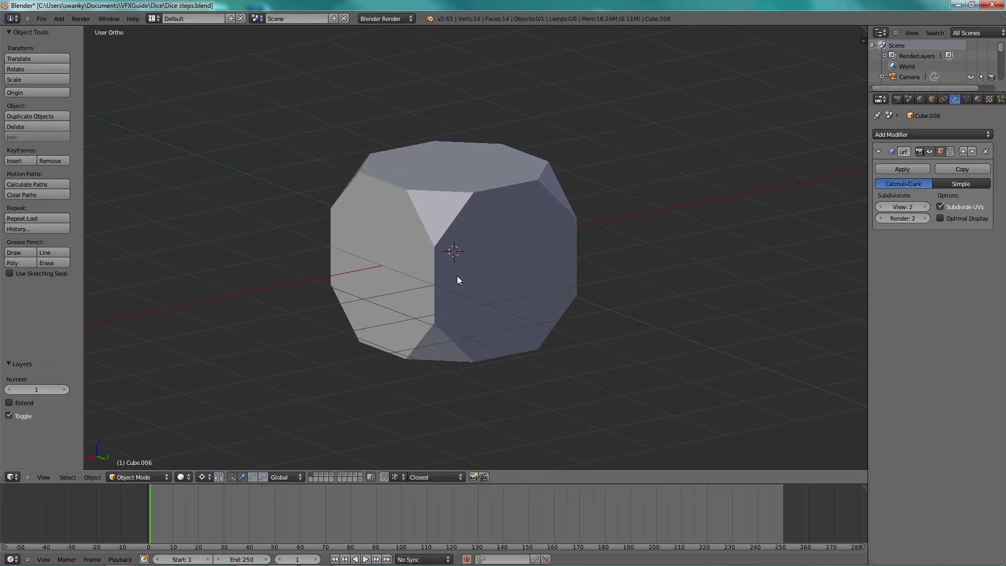
{"action": "right_click", "coordinate": [529, 267]}
{"action": "key", "text": "Tab"}
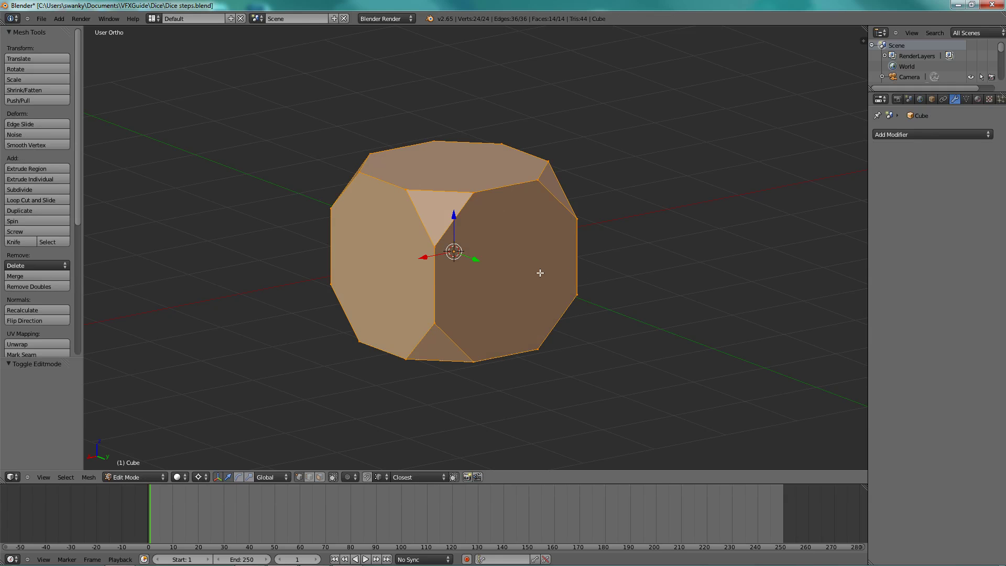
{"action": "middle_click_drag", "start_coordinate": [529, 286], "coordinate": [544, 266]}
{"action": "key", "text": "Tab"}
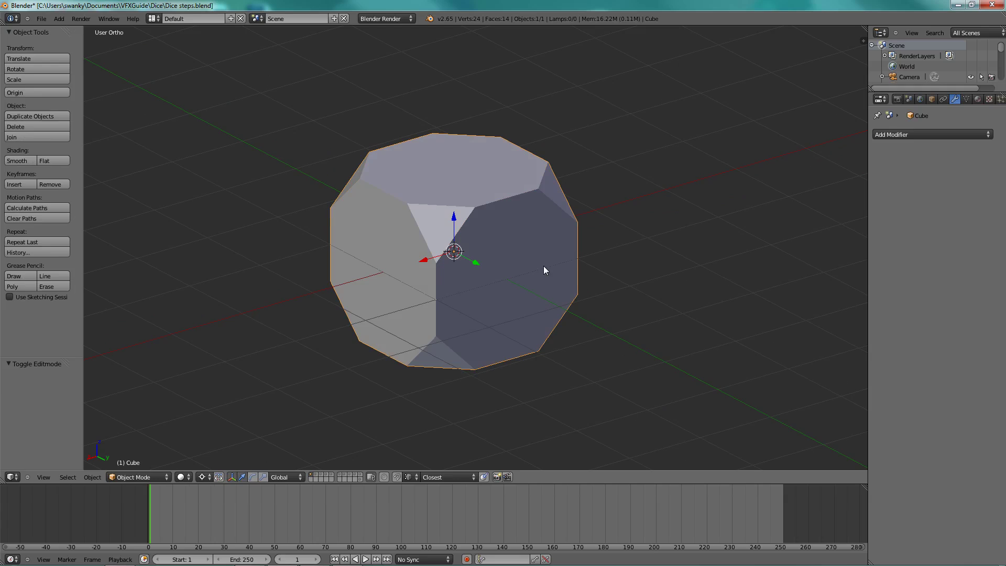
- Show layer 2 and inspect the open cube frame's subdivided corner triangles in Edit Mode
{"action": "key", "text": "2"}
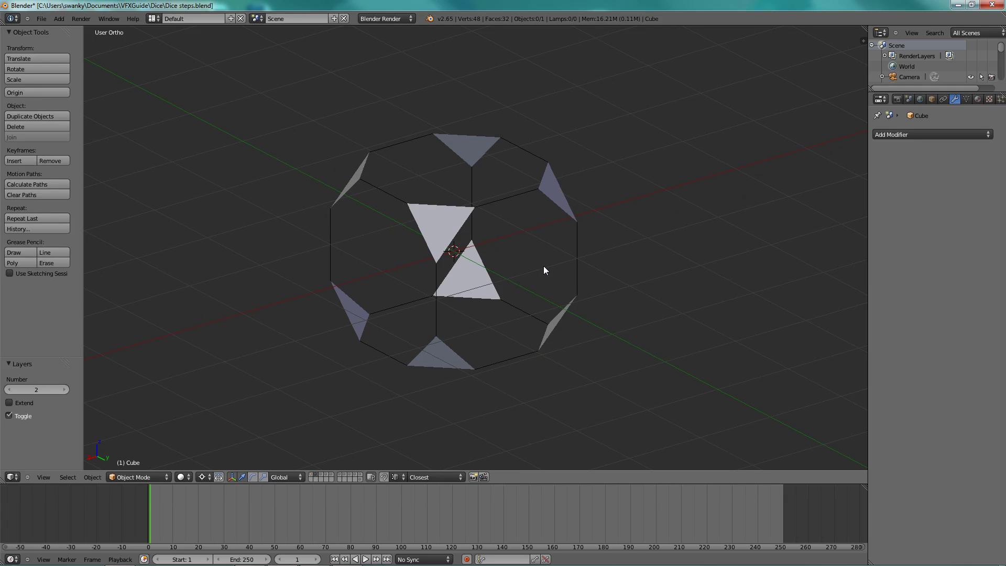
{"action": "right_click", "coordinate": [479, 275]}
{"action": "key", "text": "Tab"}
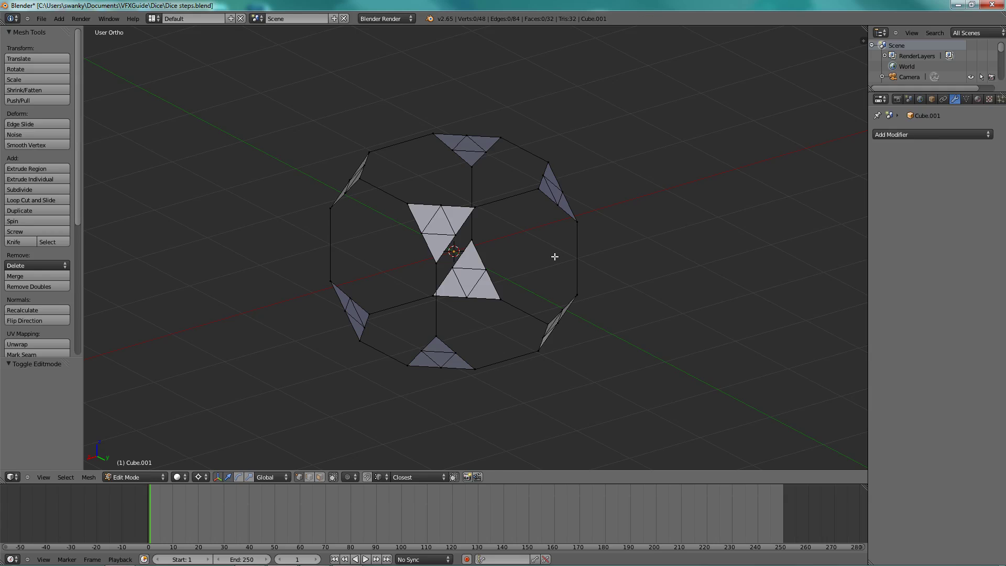
{"action": "key", "text": "Tab"}
- Step through layers 3 to 6, checking the plane's mesh on layer 4 in Edit Mode and the four-pip plane on layer 6
{"action": "key", "text": "3"}
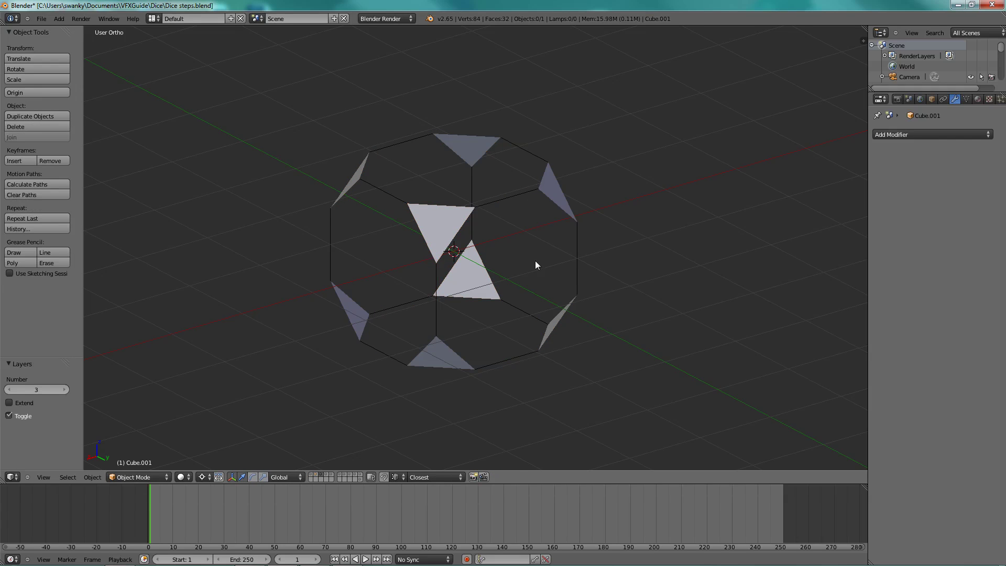
{"action": "key", "text": "4"}
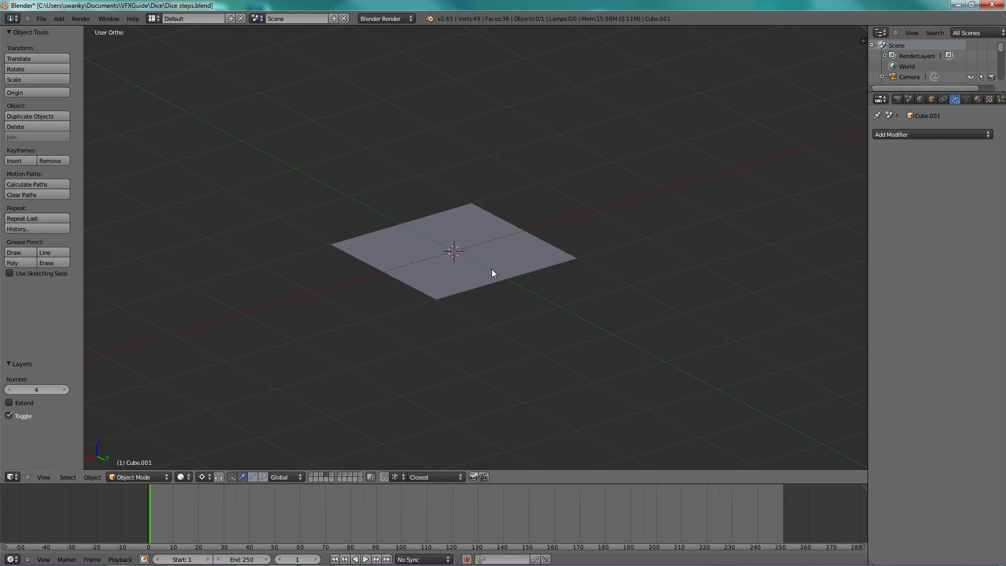
{"action": "key", "text": "Tab"}
{"action": "key", "text": "Tab"}
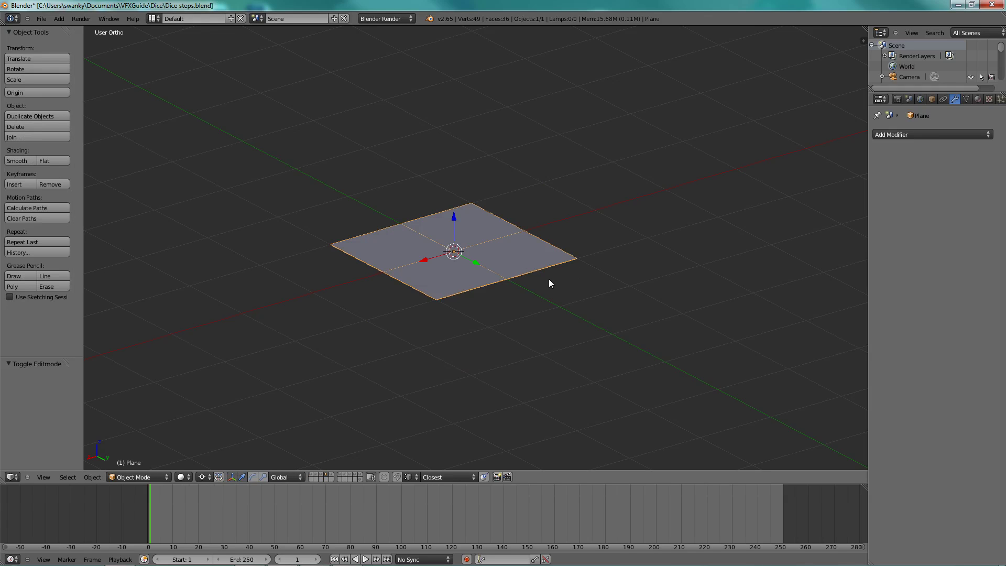
{"action": "key", "text": "5"}
{"action": "key", "text": "6"}
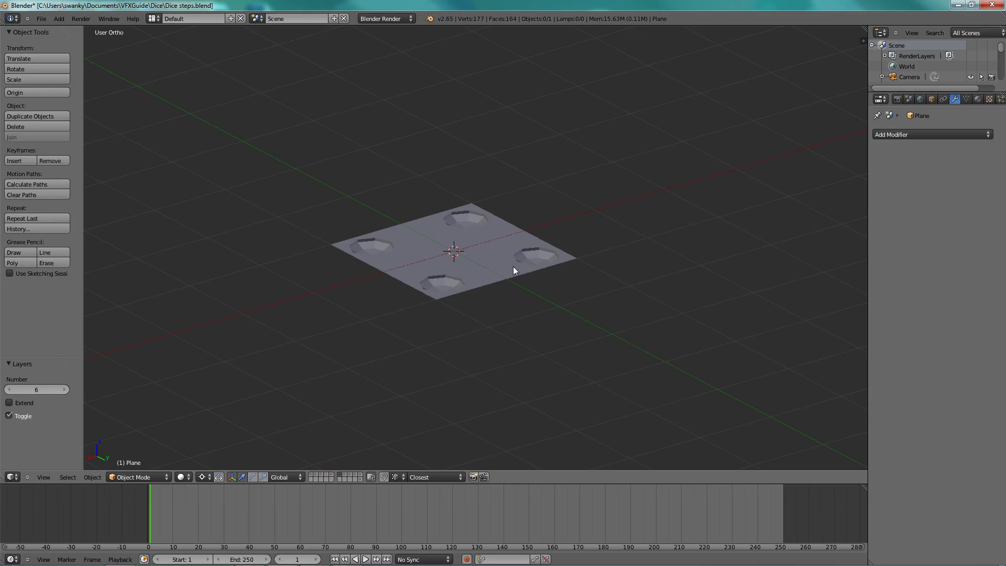
{"action": "mouse_move", "coordinate": [506, 252]}
{"action": "middle_mouse_down"}
{"action": "mouse_move", "coordinate": [498, 280]}
{"action": "mouse_move", "coordinate": [501, 247]}
{"action": "middle_mouse_up"}
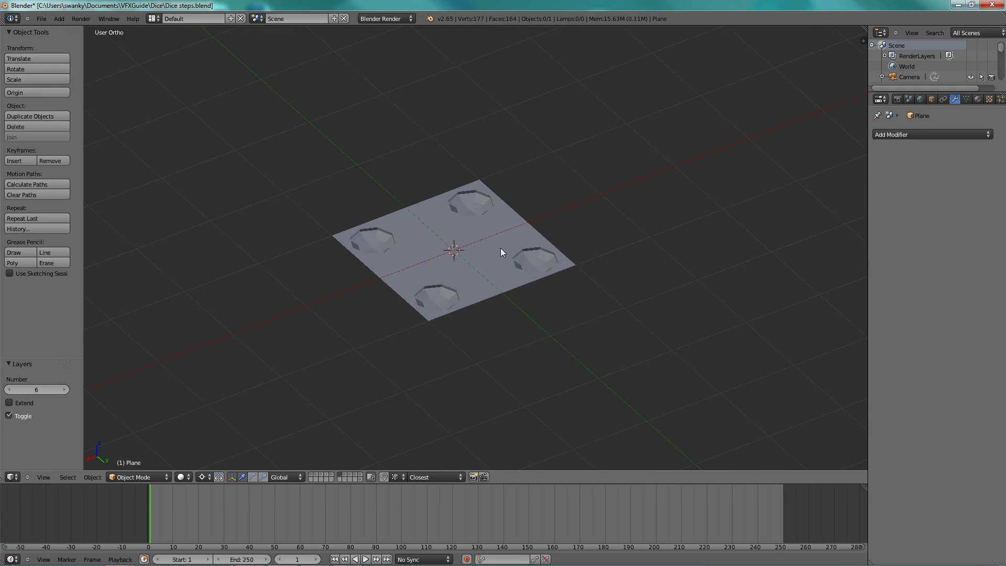
{"action": "scroll", "coordinate": [501, 248], "scroll_direction": "up", "scroll_amount": 3}
- Step through layers 7 to 10 to examine the pipped sides in the frame and the finished smooth dice
{"action": "key", "text": "7"}
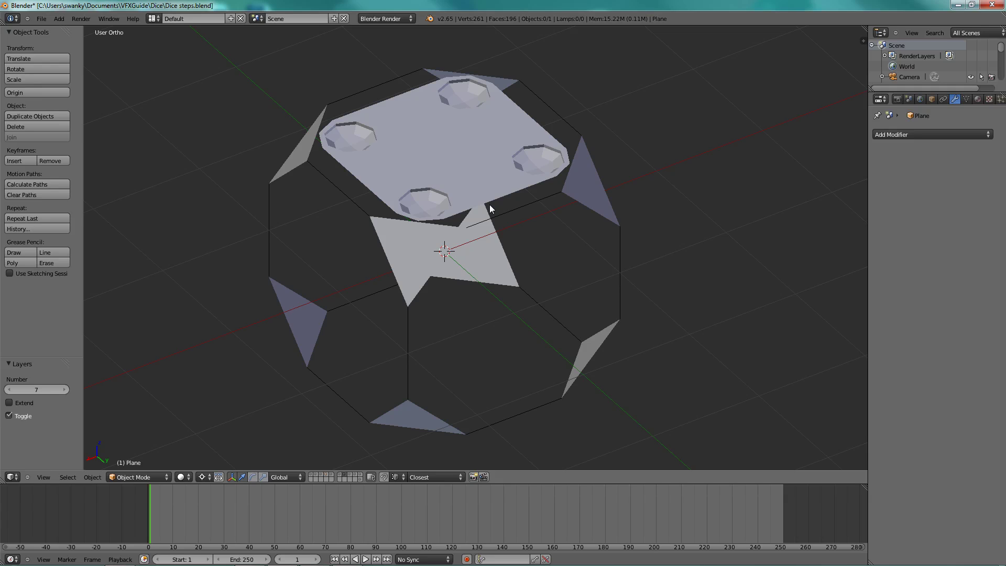
{"action": "key", "text": "8"}
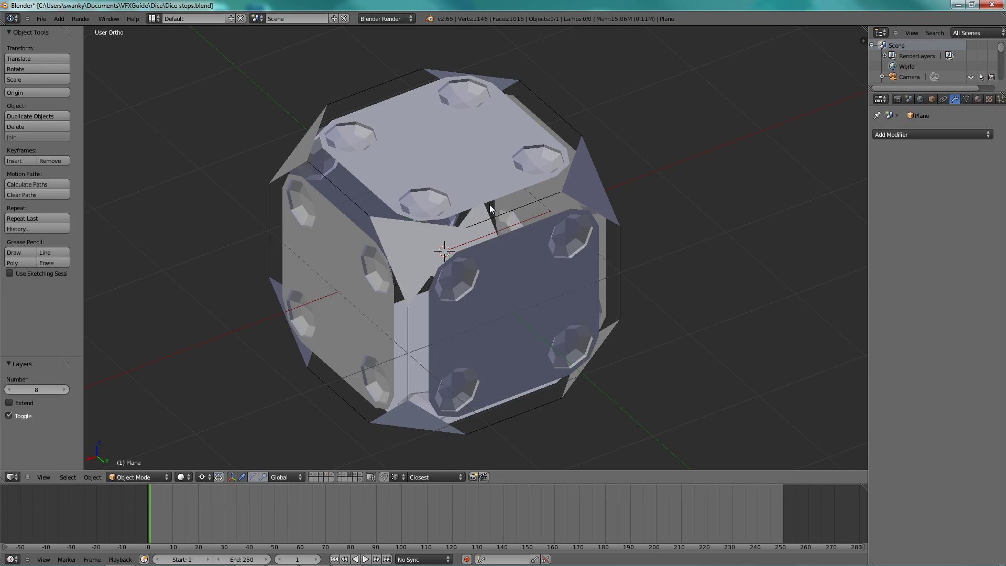
{"action": "mouse_move", "coordinate": [499, 254]}
{"action": "middle_mouse_down"}
{"action": "mouse_move", "coordinate": [535, 238]}
{"action": "mouse_move", "coordinate": [502, 243]}
{"action": "middle_mouse_up"}
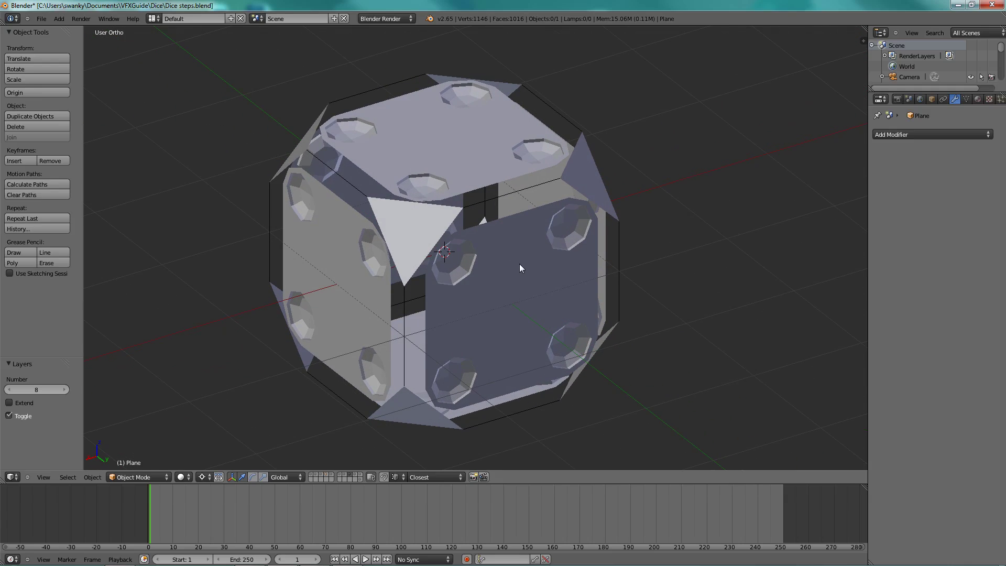
{"action": "key", "text": "9"}
{"action": "middle_click_drag", "start_coordinate": [506, 279], "coordinate": [523, 226]}
{"action": "key", "text": "0"}
{"action": "scroll", "coordinate": [523, 227], "scroll_direction": "down", "scroll_amount": 4}
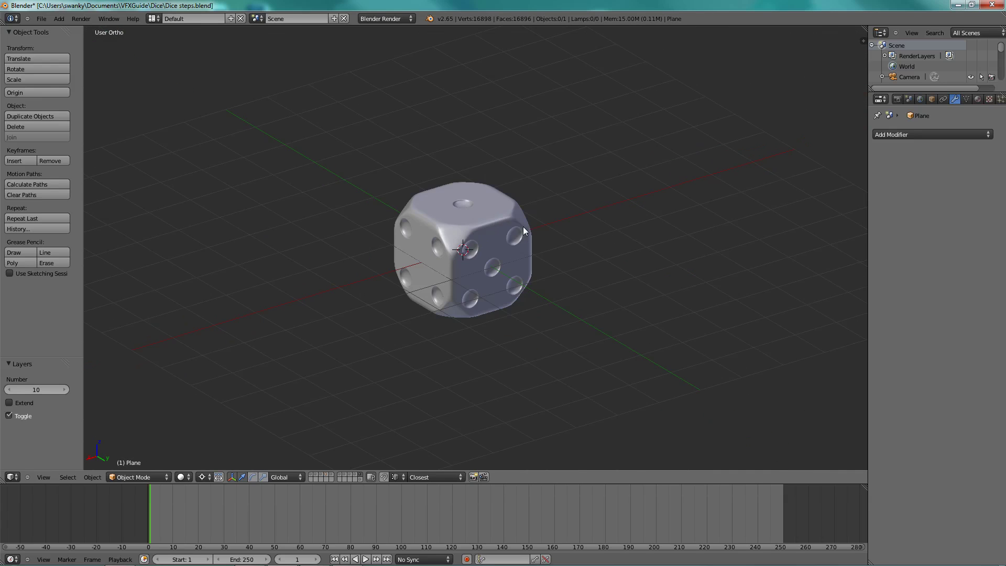